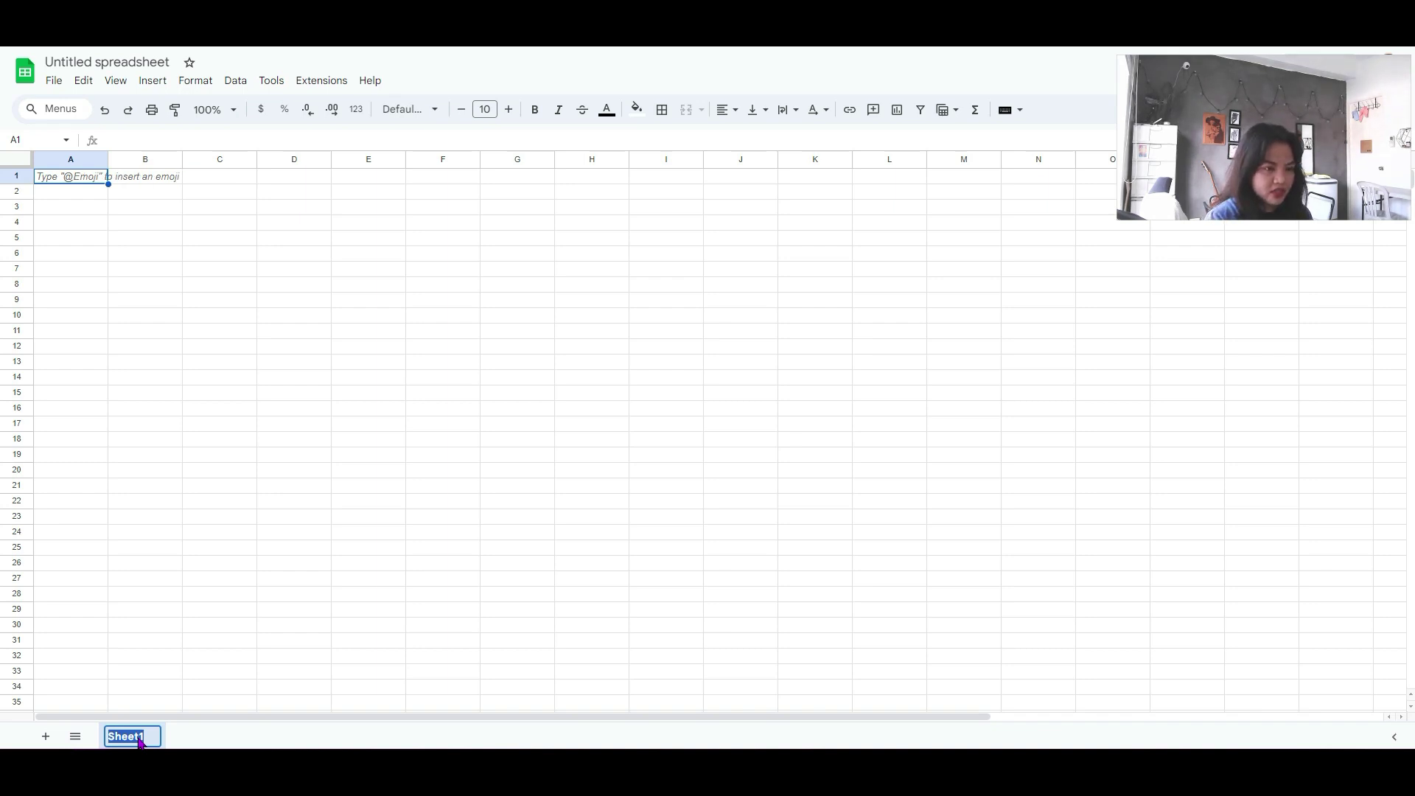
- Rename the sheet as Logs
text(Logs)
key(Return)
click(196, 299)
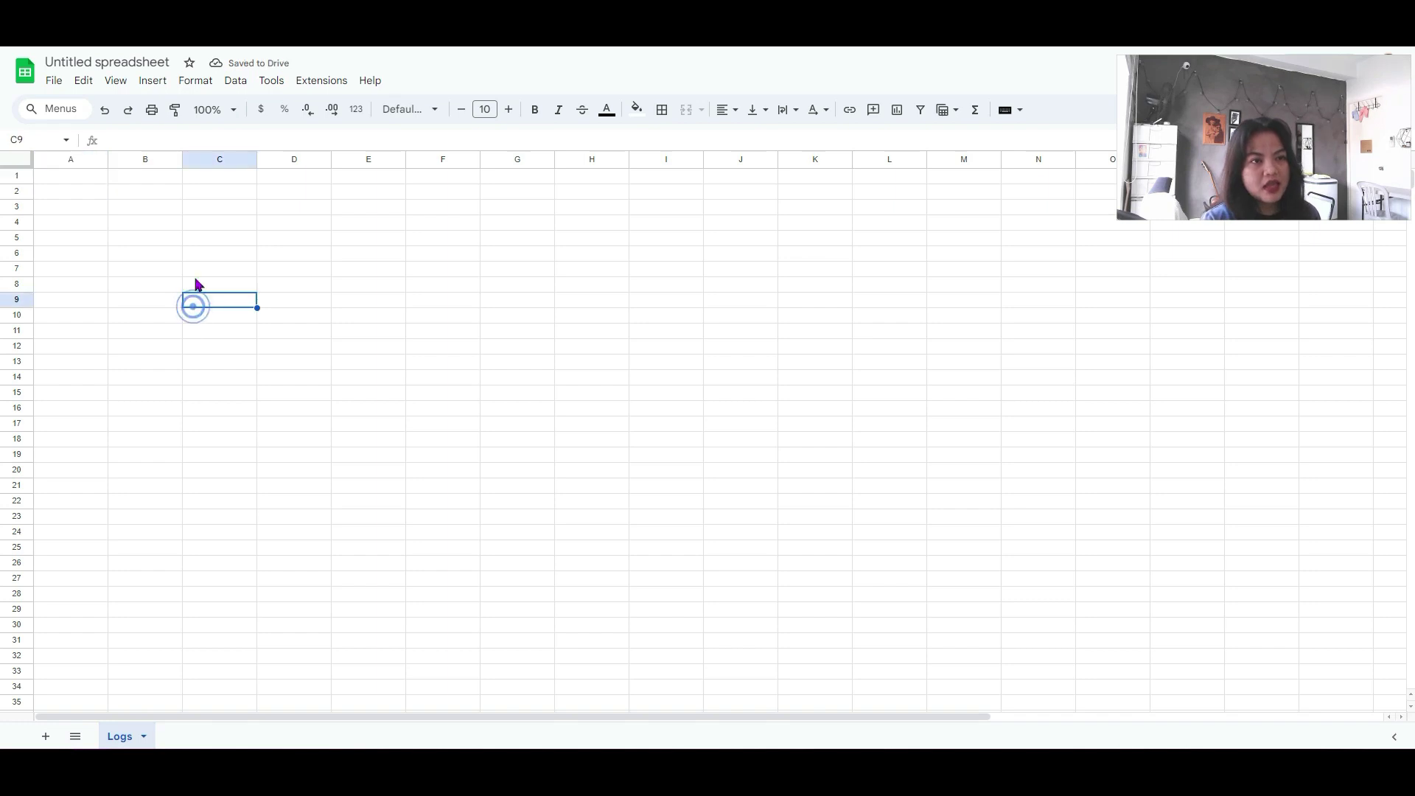
- Rename the spreadsheet file as Budget Tracking 2024
click(133, 62)
text(Budget Tra)
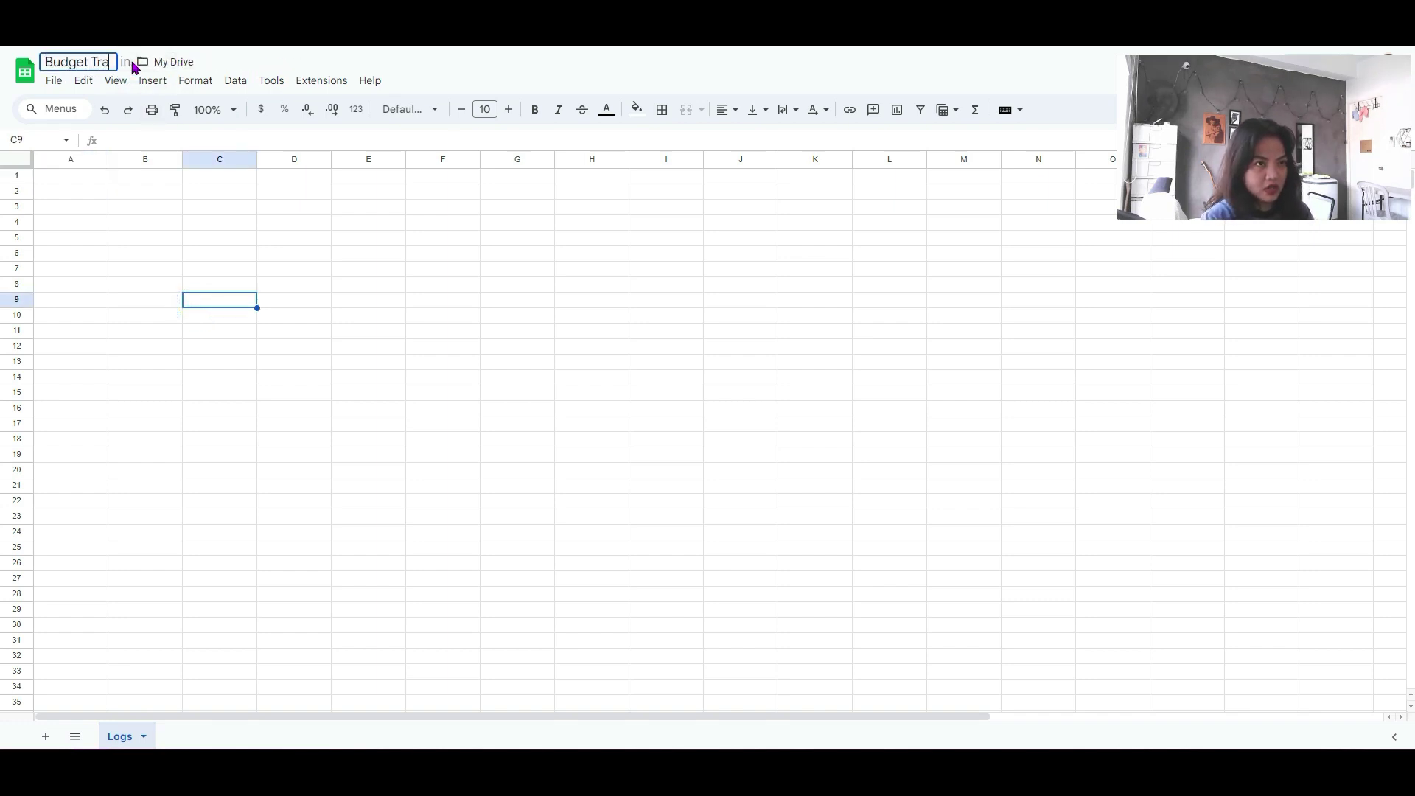
text(cking)
text( 2024)
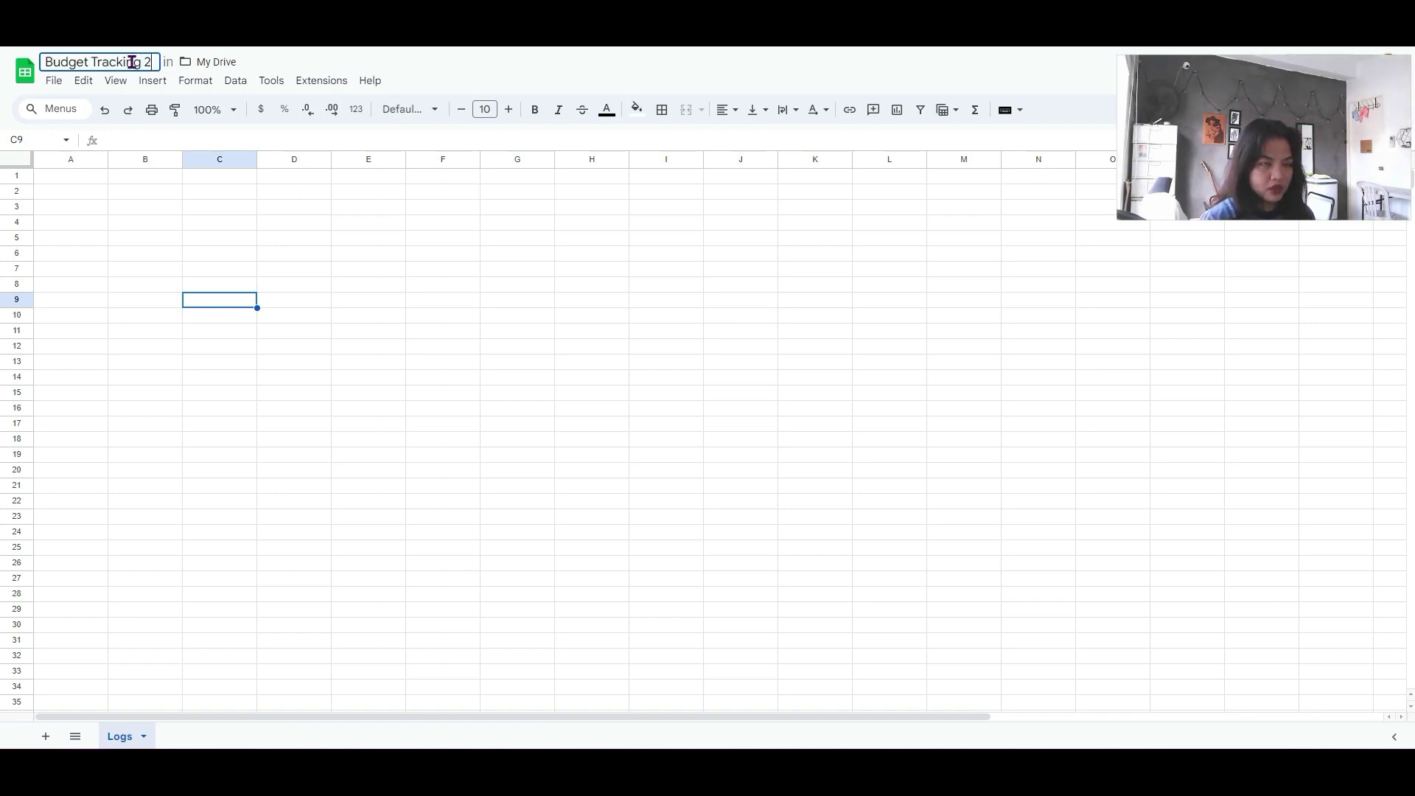
key(Return)
click(286, 363)
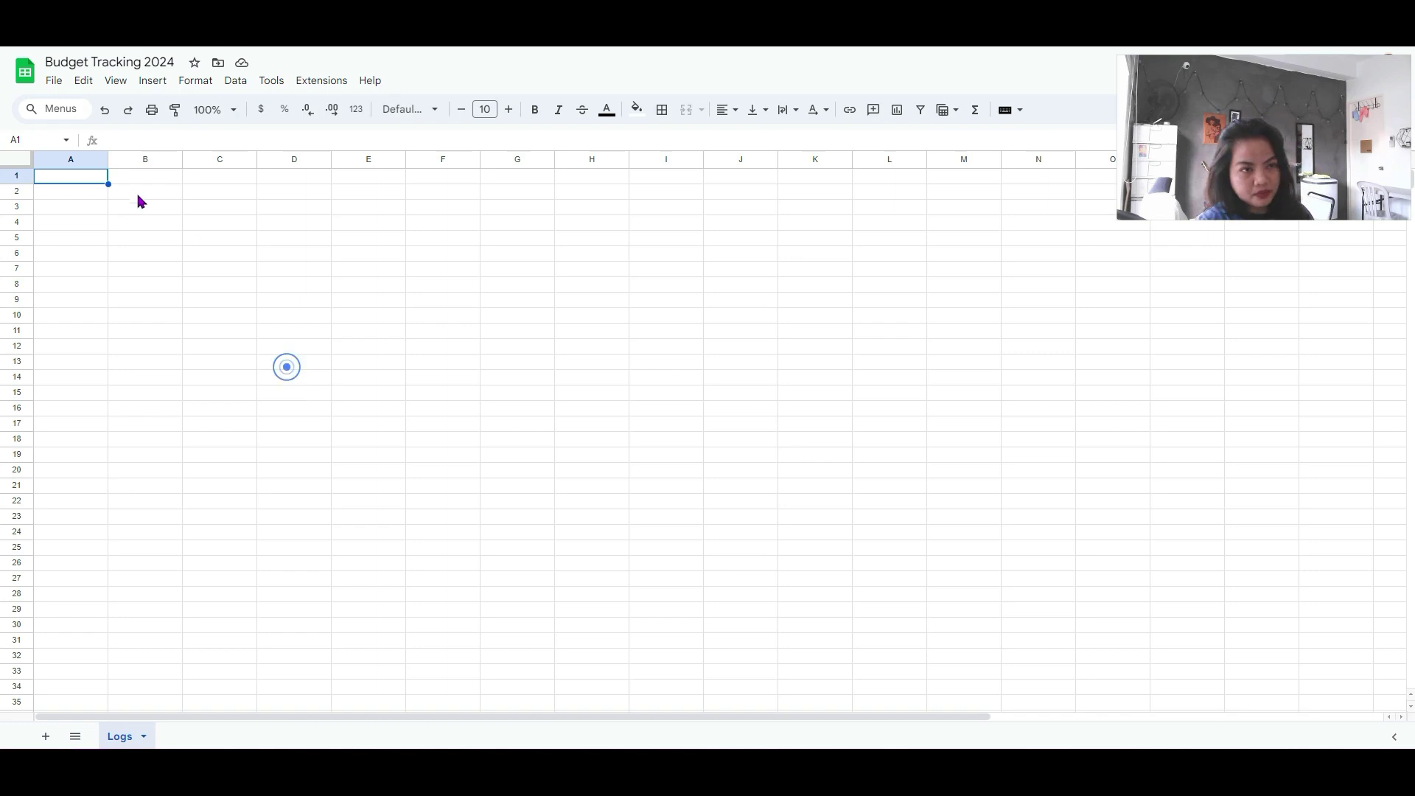
- Enter the column headers Date, Description, Category, Amount, Notes and Month in cells A1 to F1
click(88, 181)
text(Date)
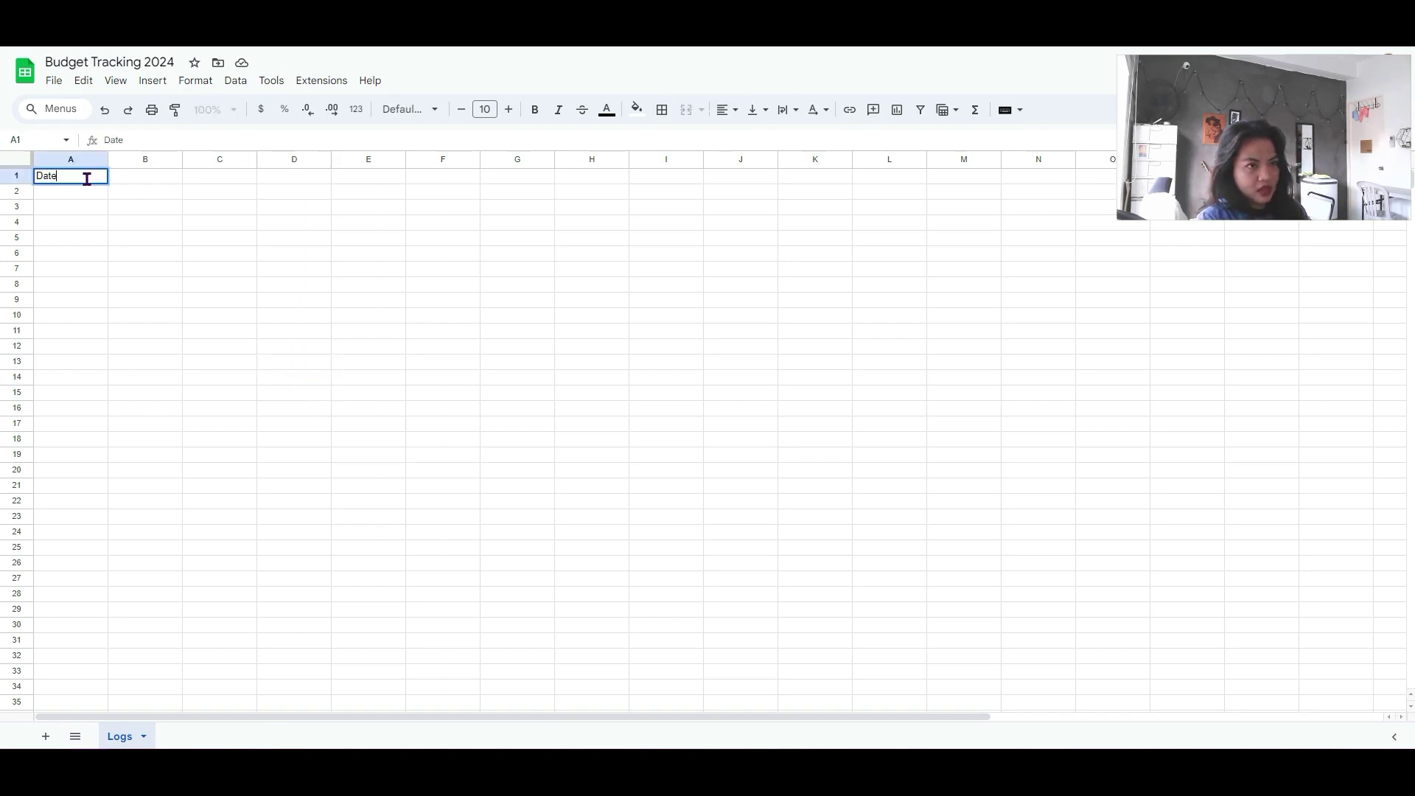
key(Tab)
text(Description)
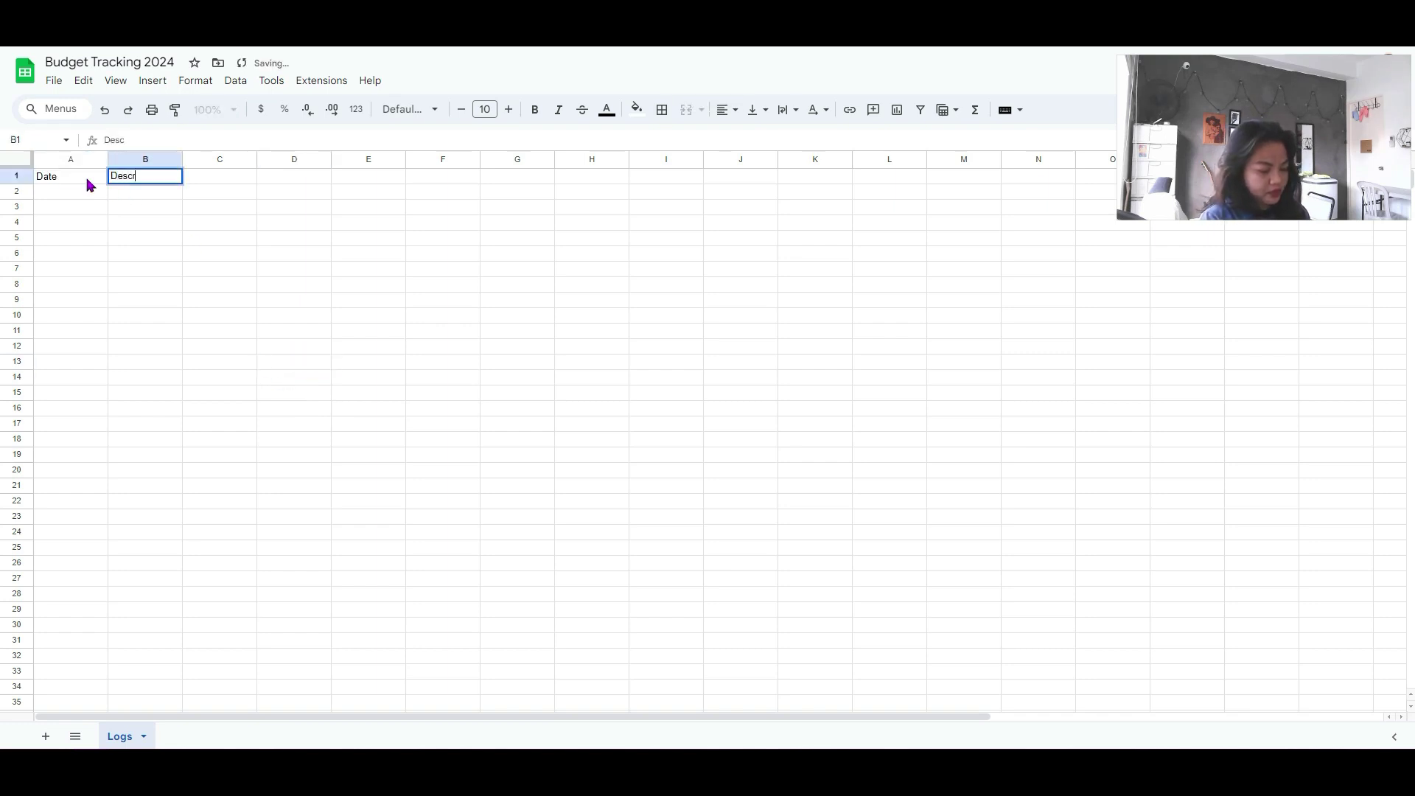
key(Tab)
text(Catero)
text(gory)
key(Tab)
text(Amount)
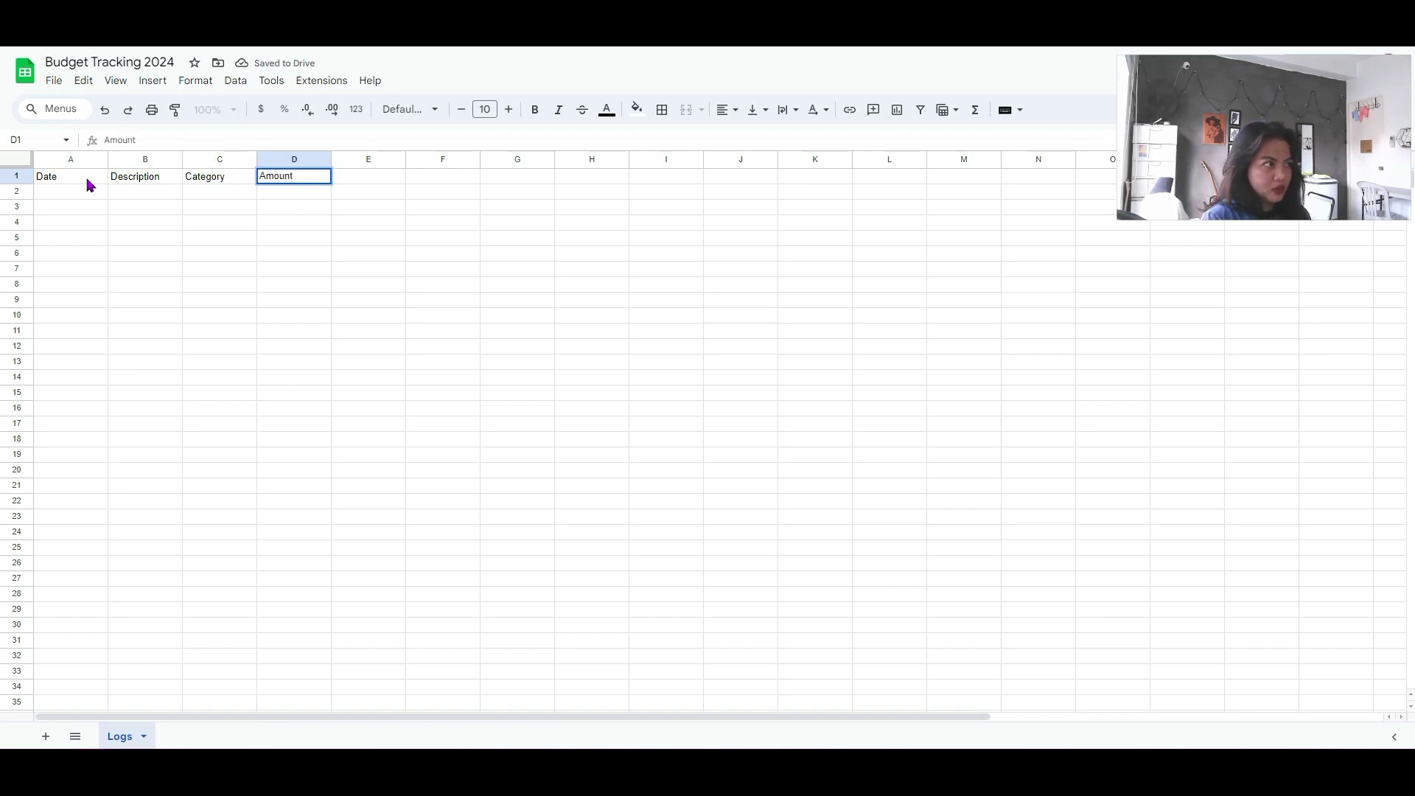
key(Tab)
text(Notes)
key(Tab)
text(Month)
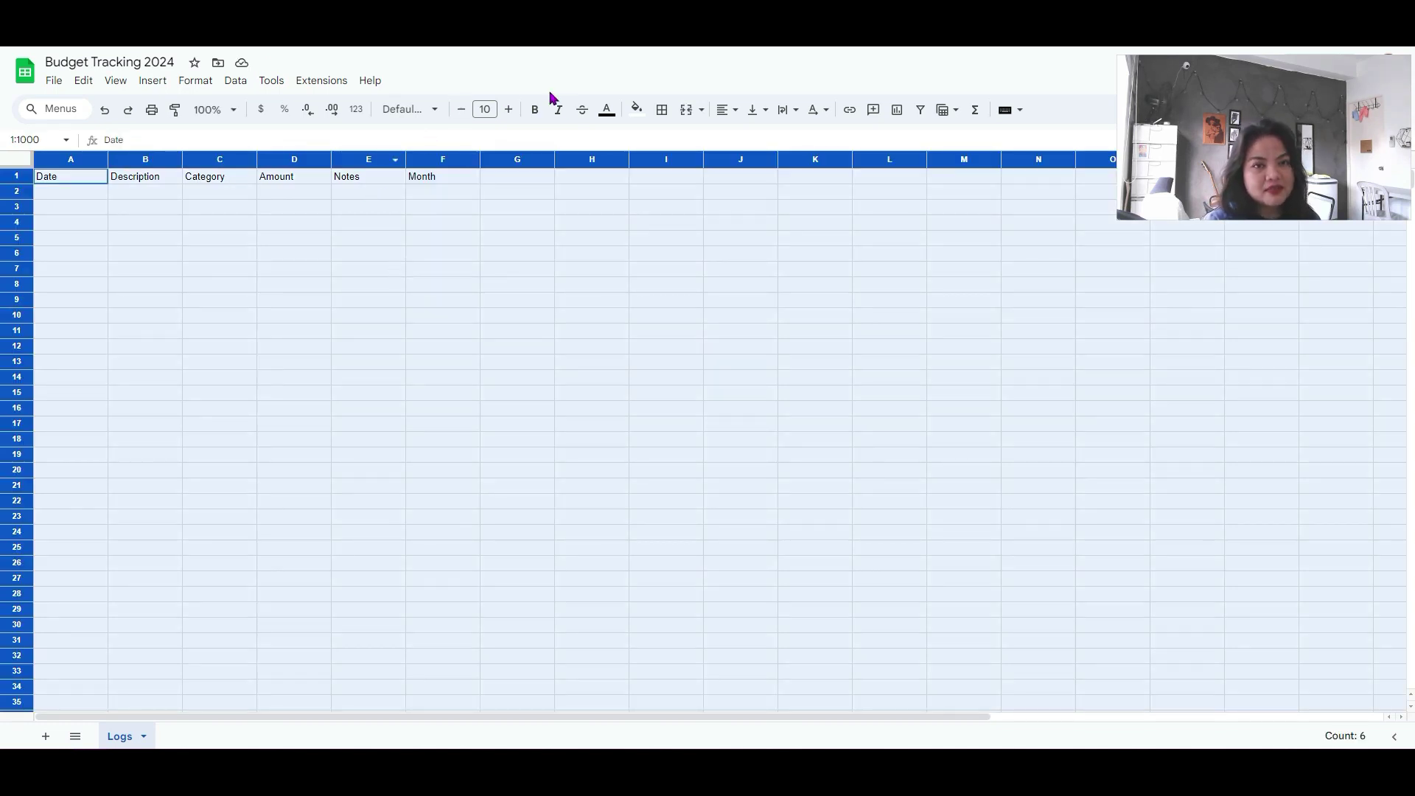
- Set the font of the entire Logs sheet to Roboto and centre the header row horizontally
click(435, 112)
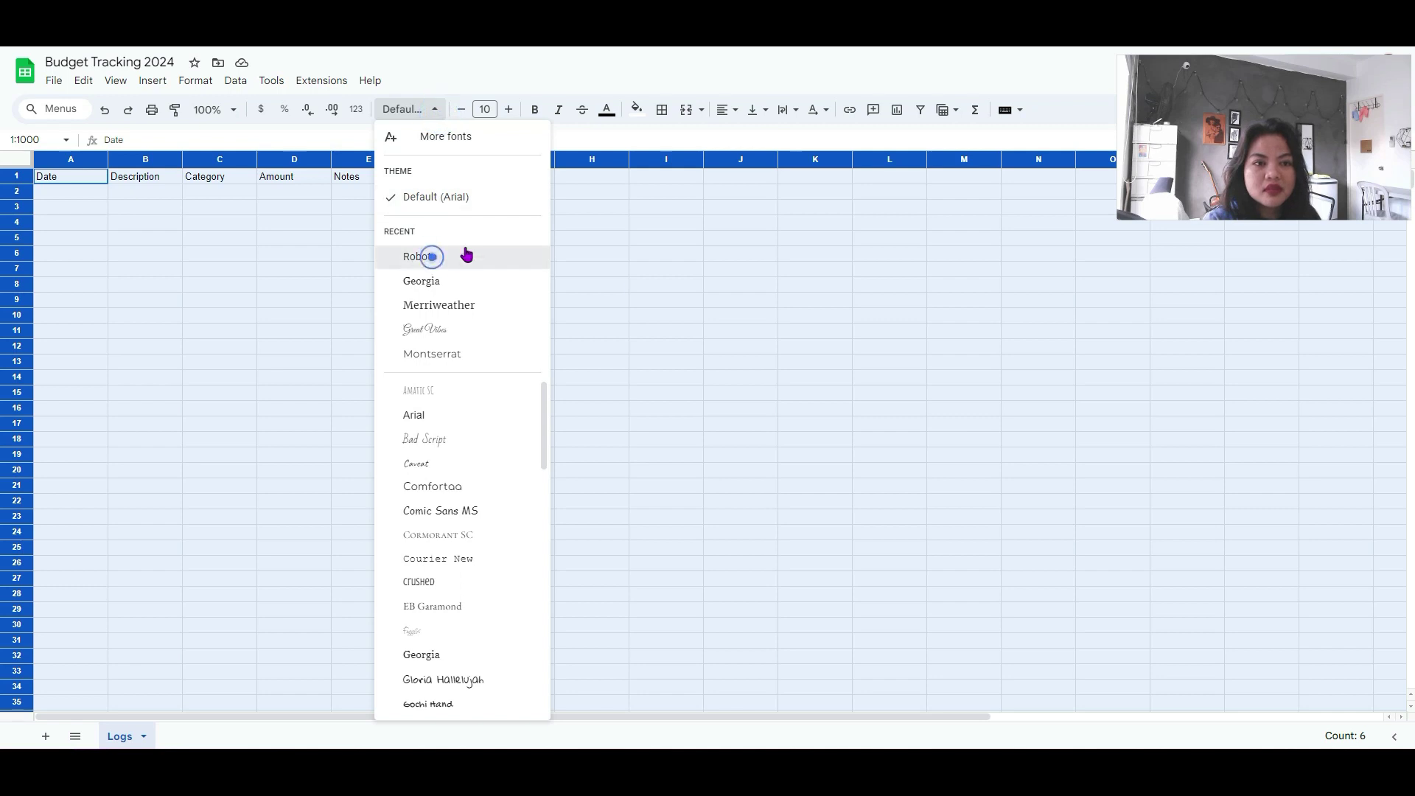
click(409, 269)
click(17, 176)
click(727, 110)
click(741, 136)
click(616, 269)
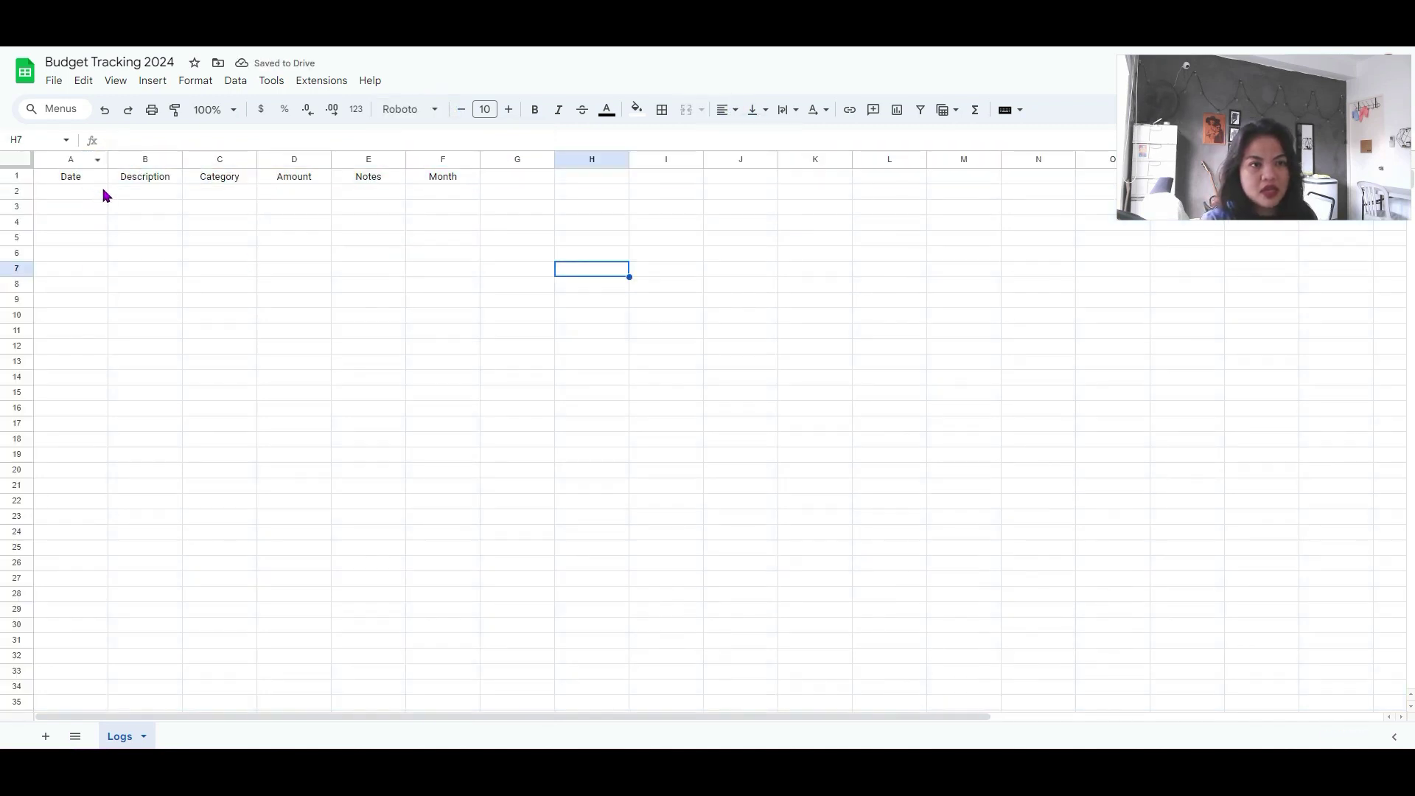
- Enter the formula =if(A2=0,"",month(A2)) in cell F2 of the Month column
click(446, 192)
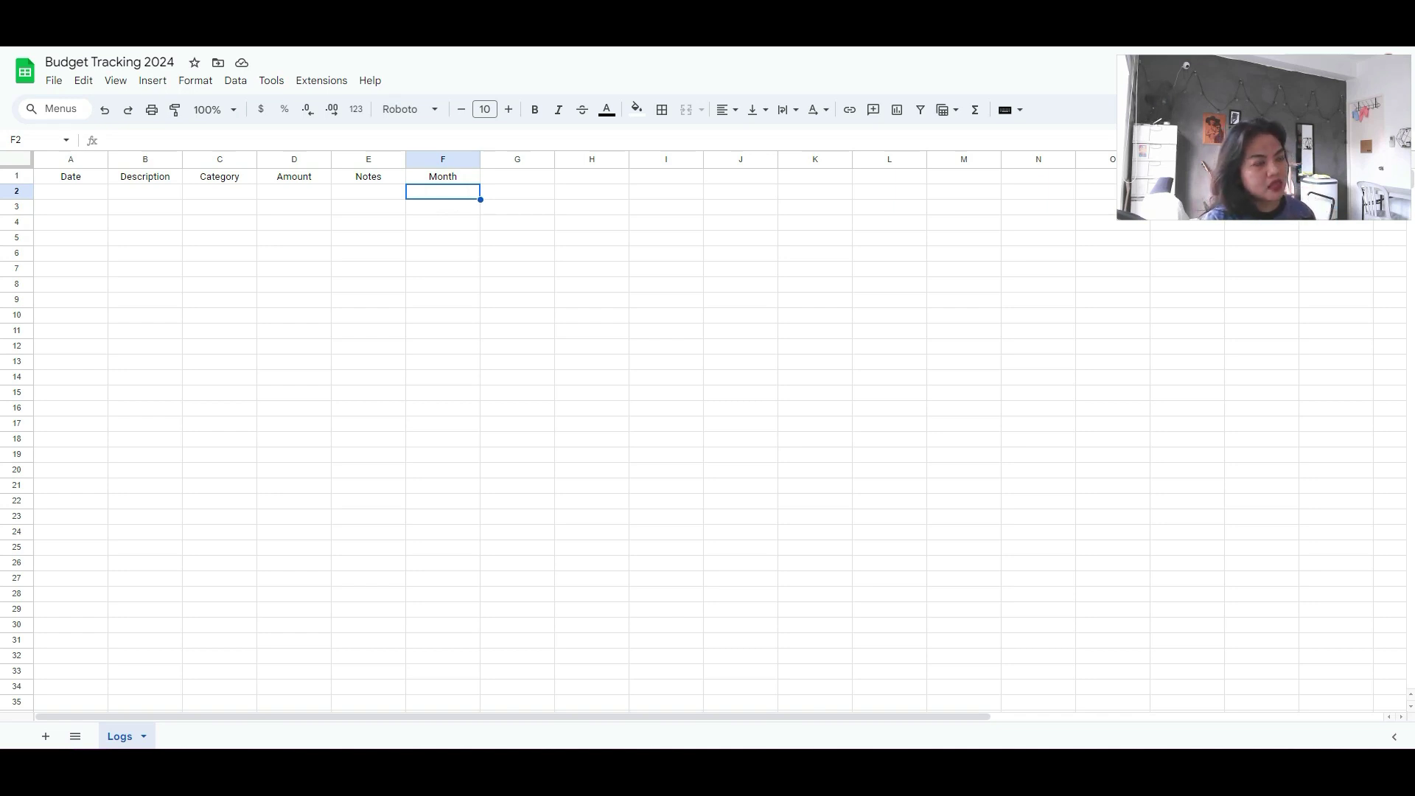
click(449, 195)
text(=if()
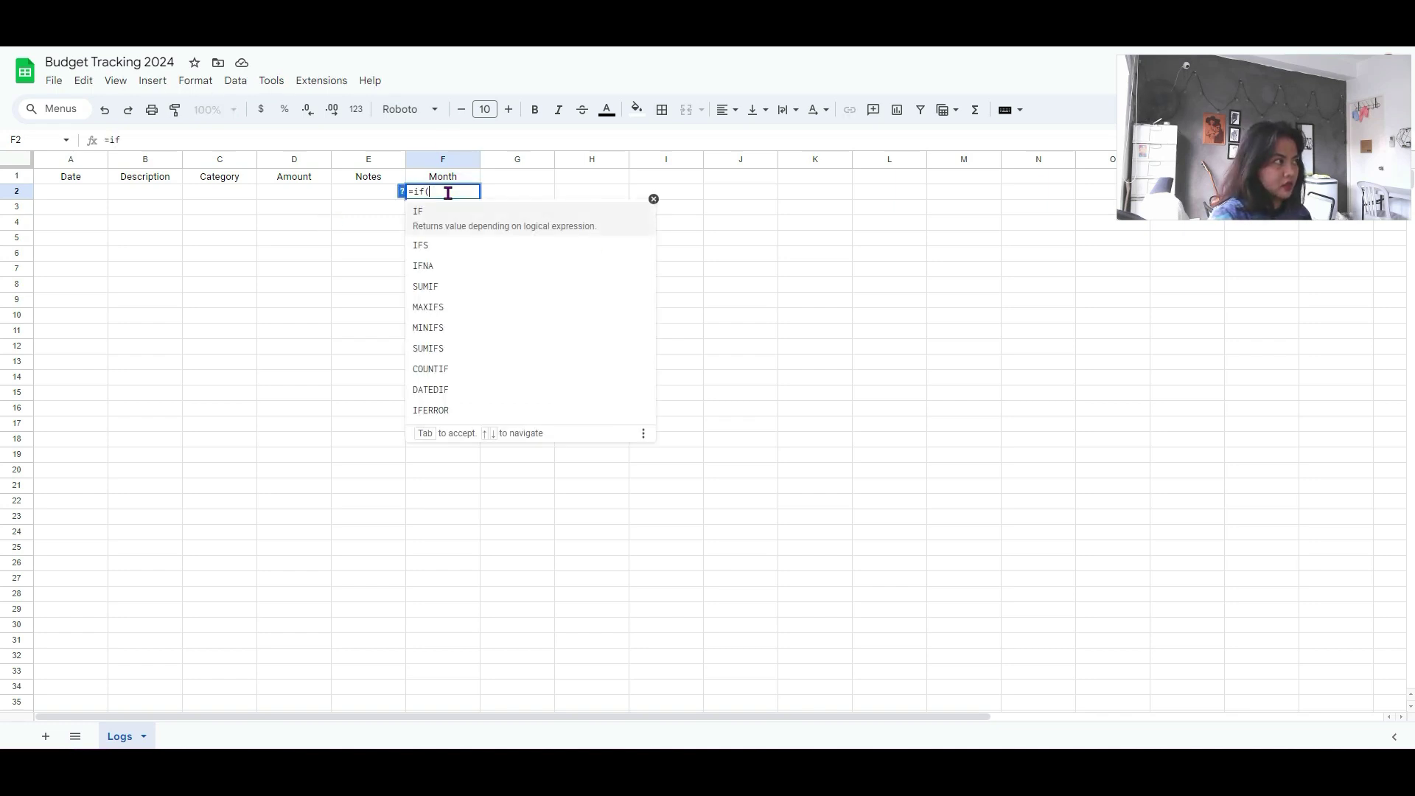
click(77, 194)
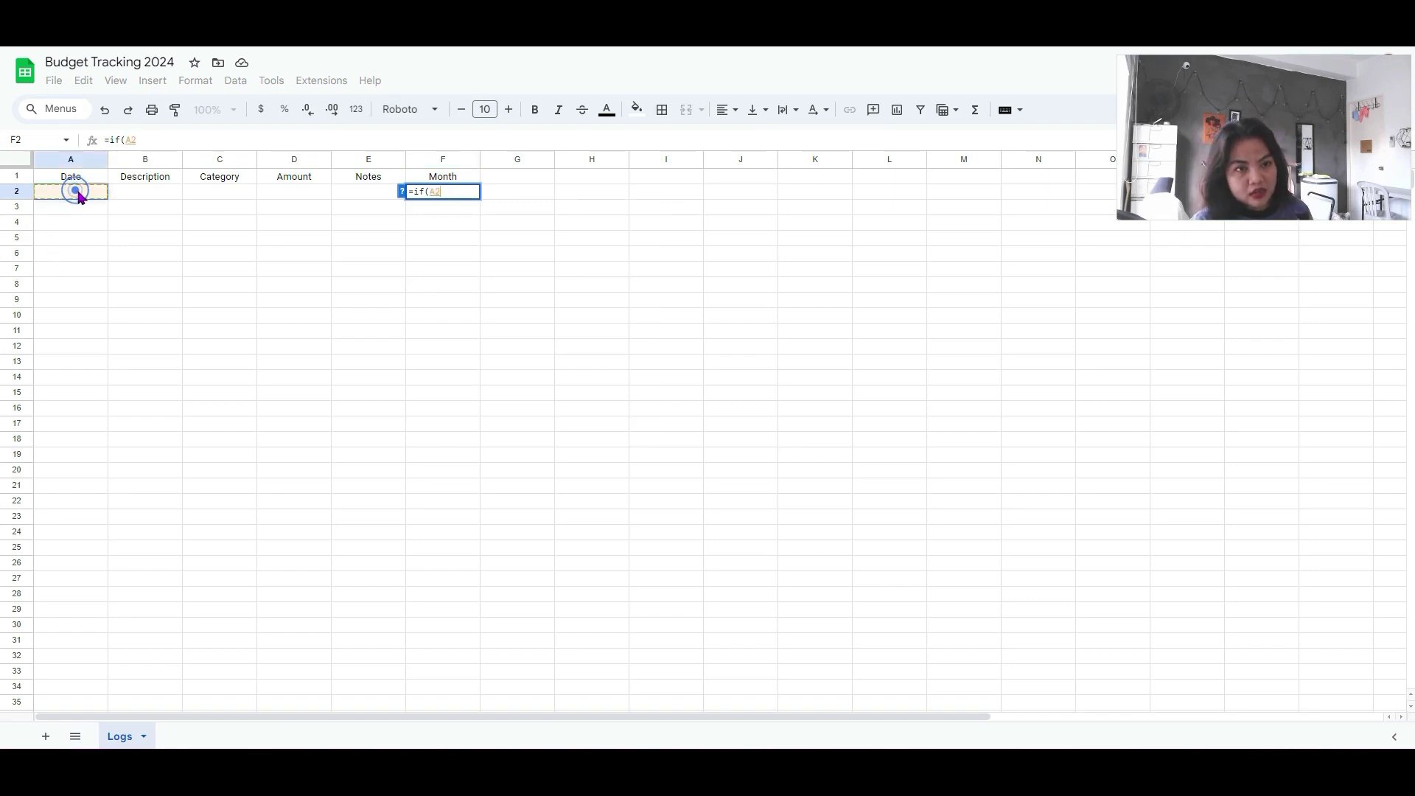
text(=0)
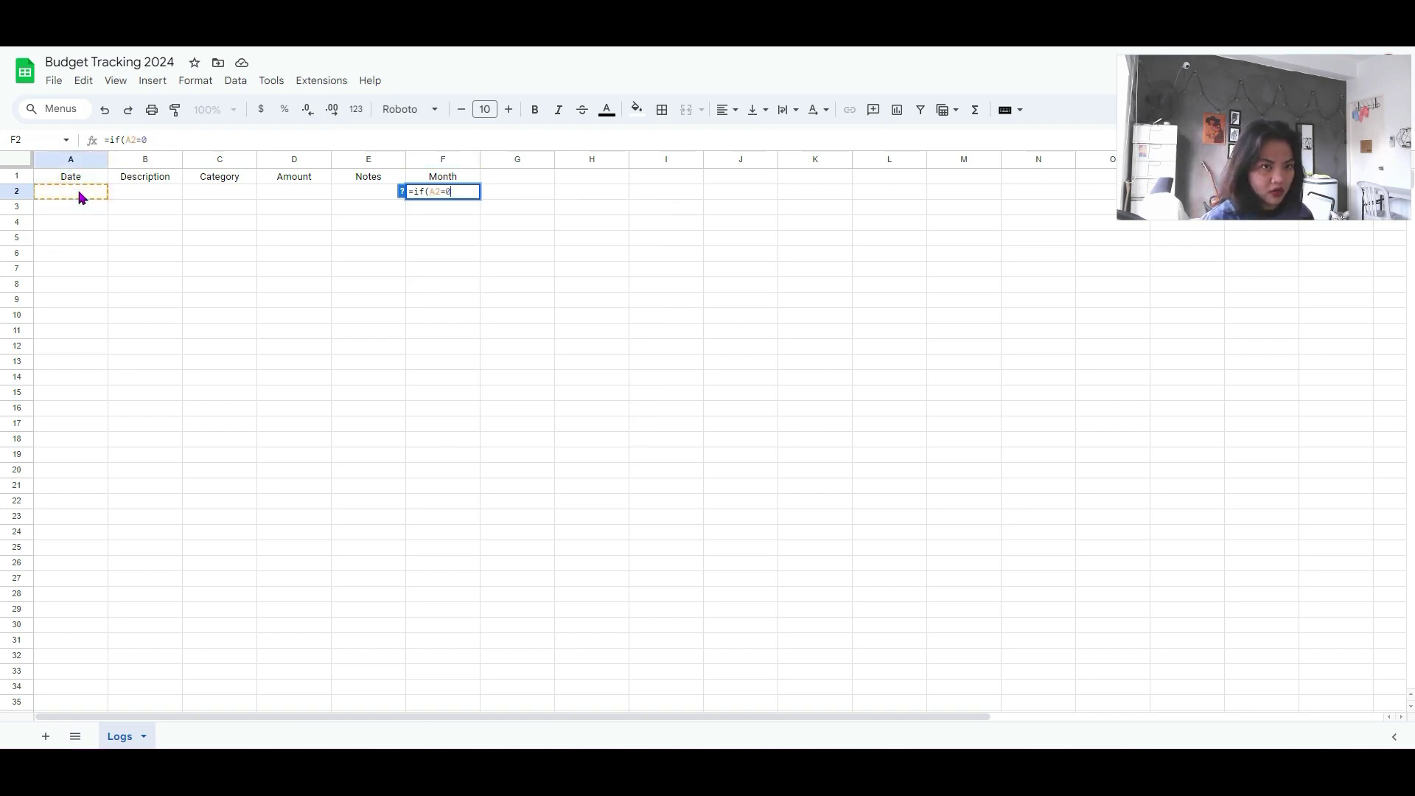
text(,"")
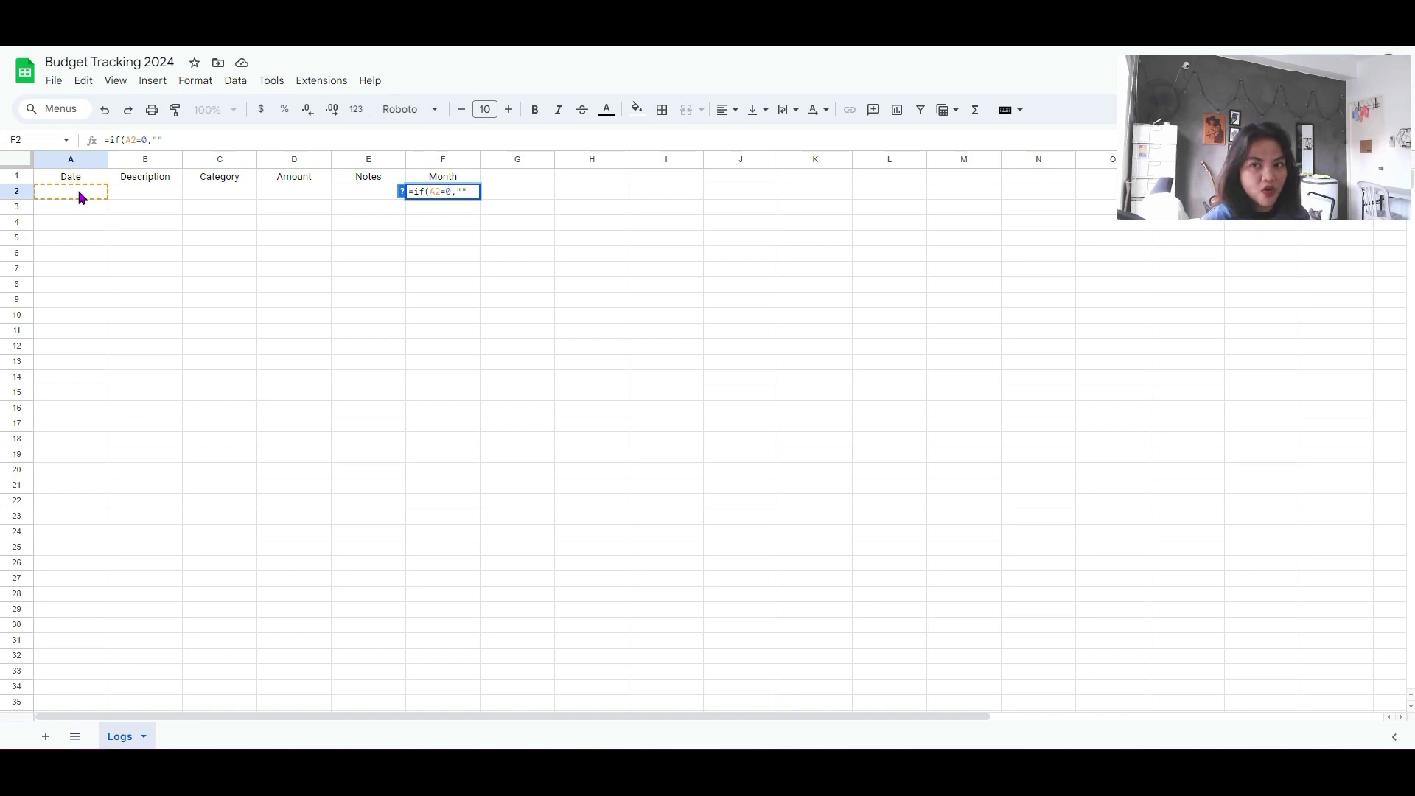
text(,month)
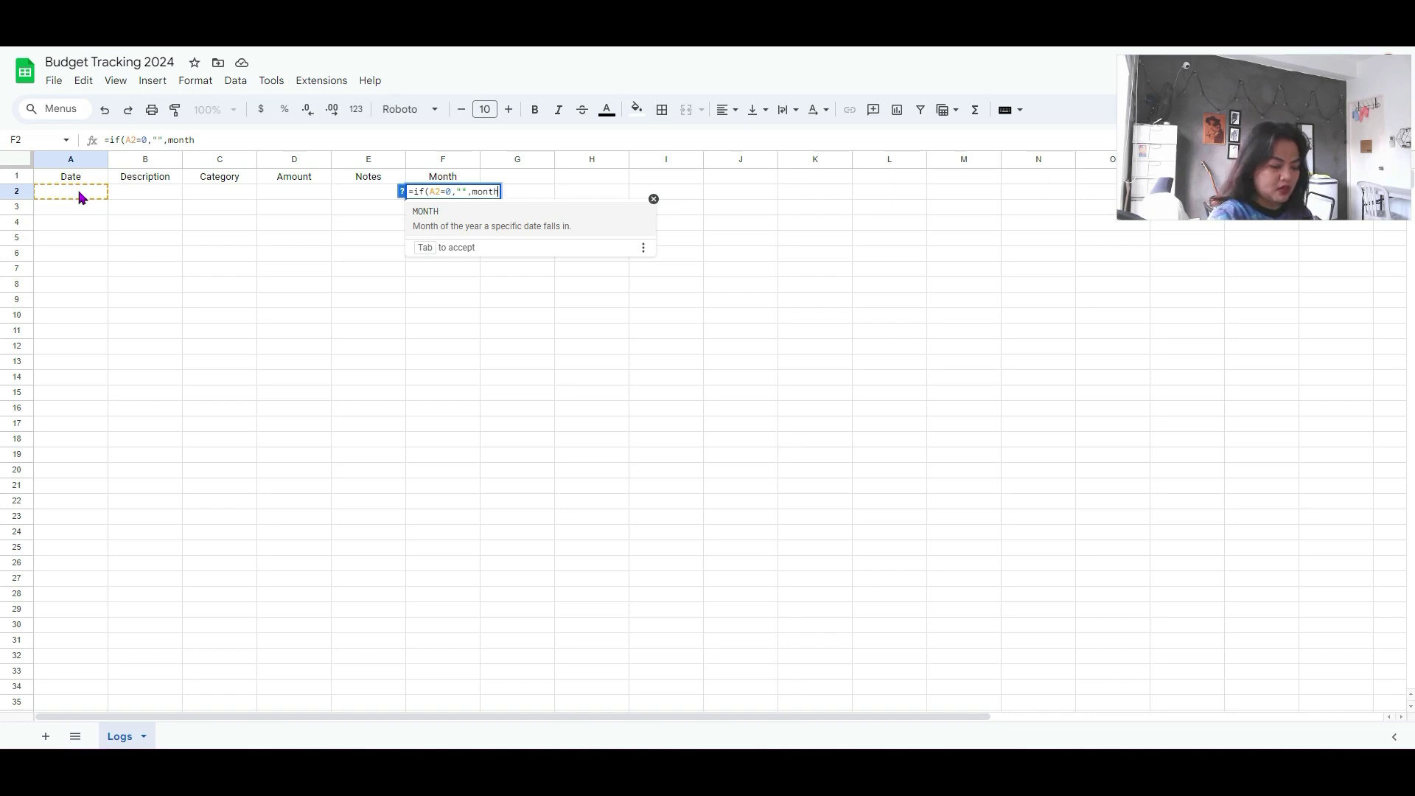
text(()
click(81, 197)
text()))
key(Return)
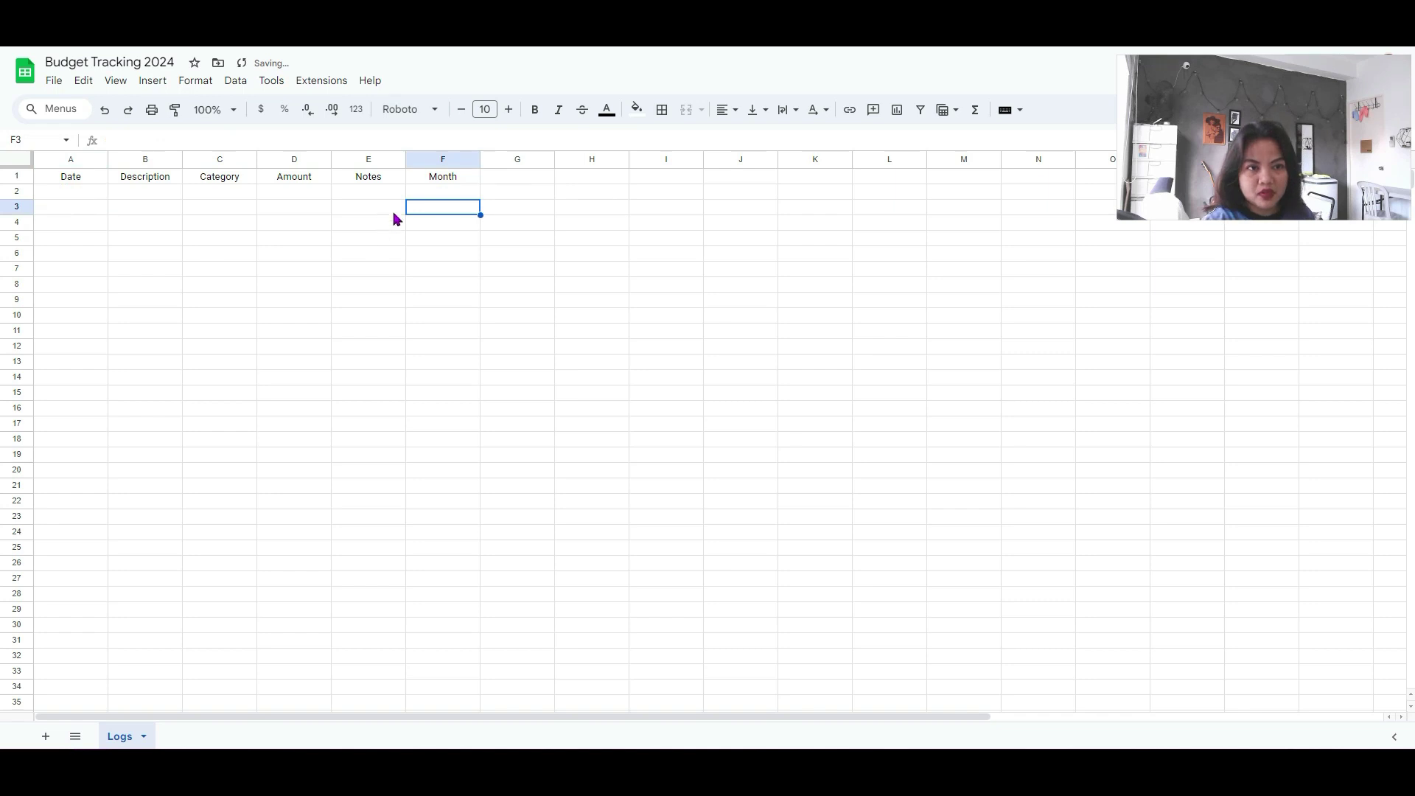
- Fill the Month formula from F2 down to F667 and check the copied formula in a lower cell
click(452, 193)
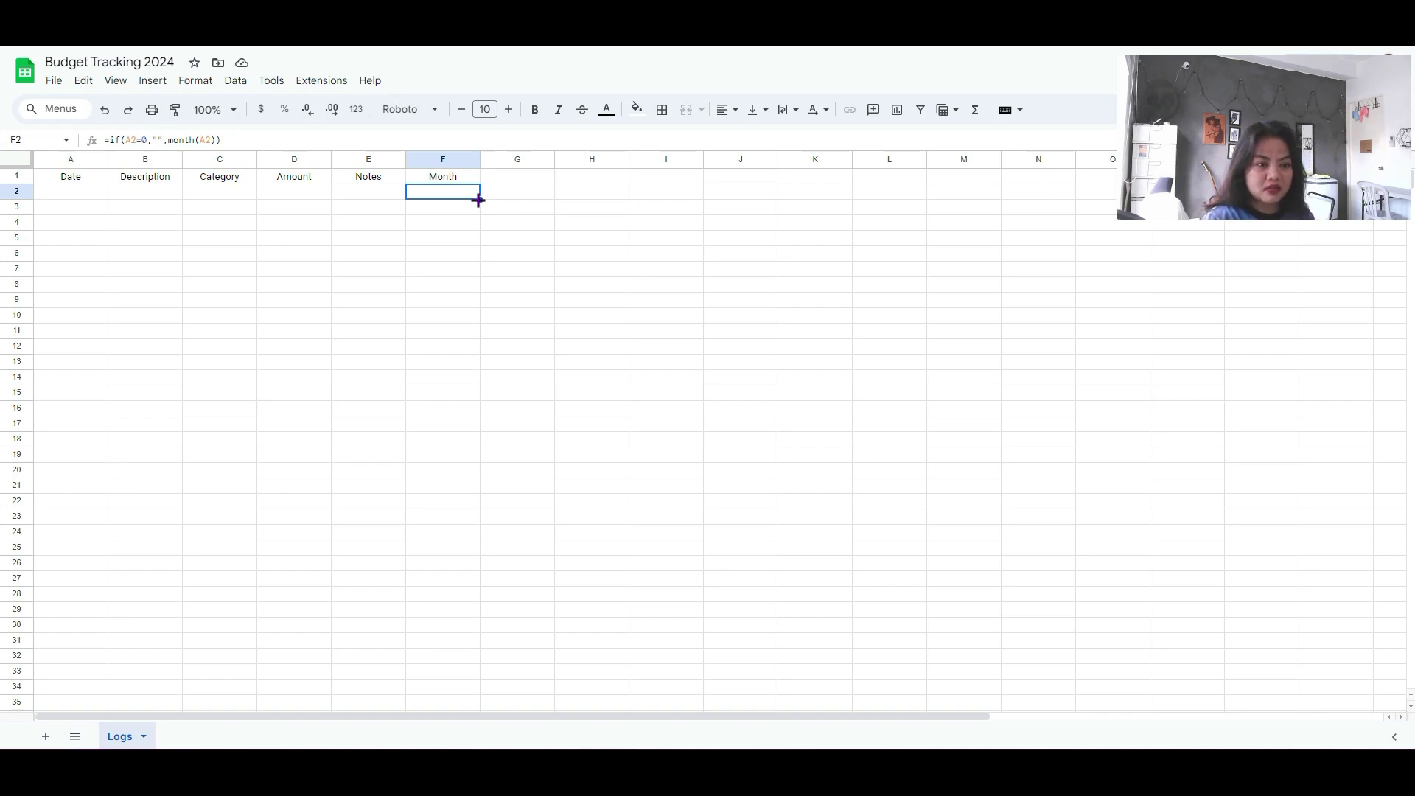
drag(479, 199, 463, 691)
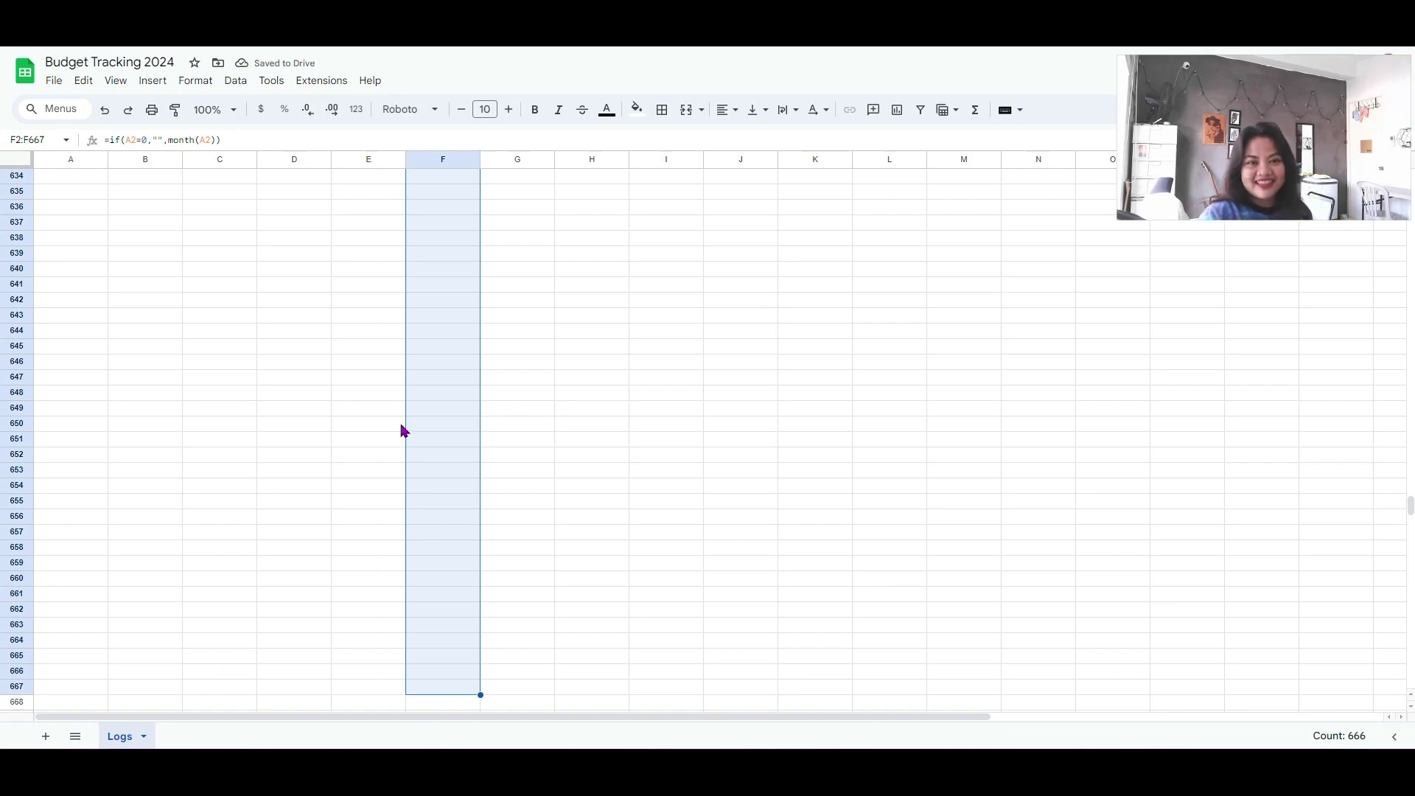
scroll(401, 431, up, 20)
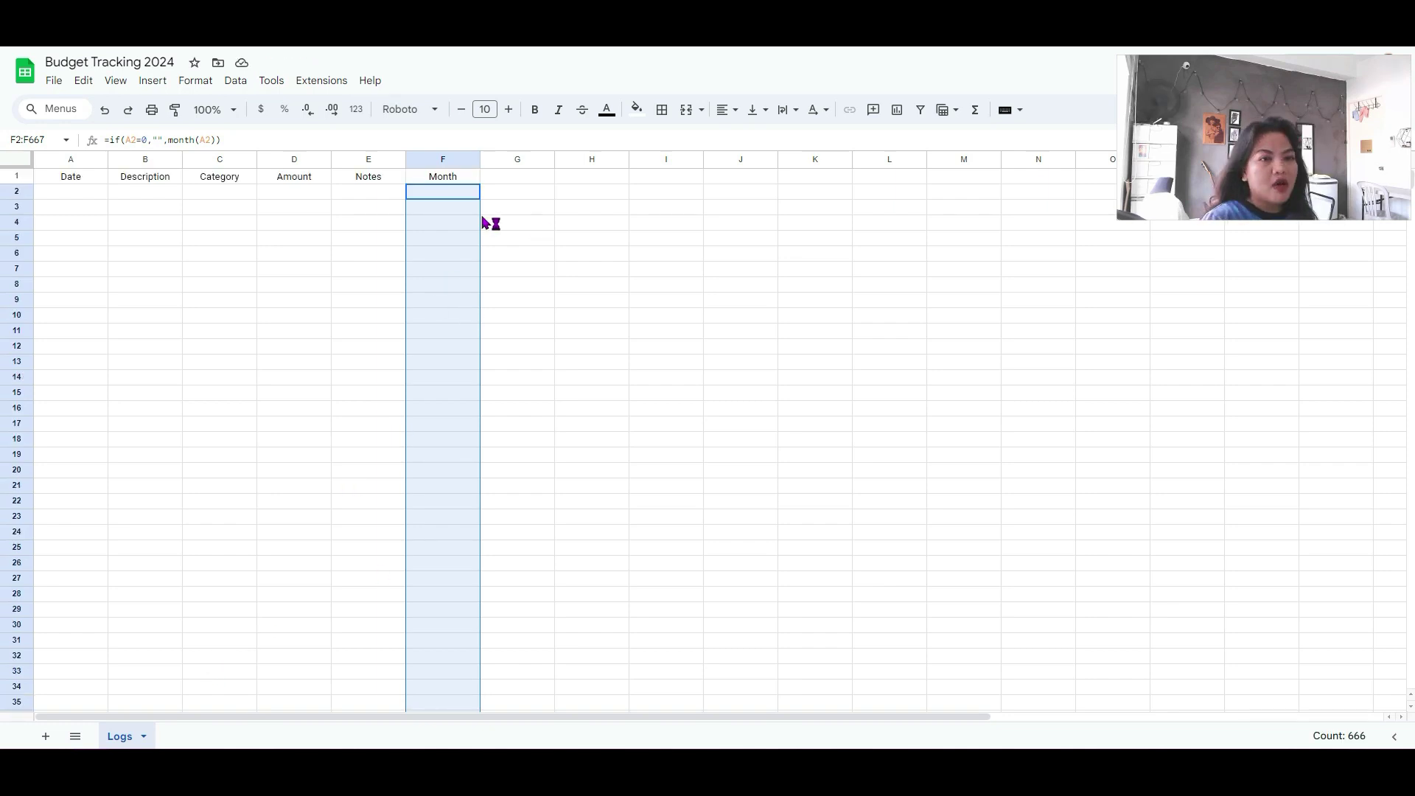
click(439, 197)
click(444, 233)
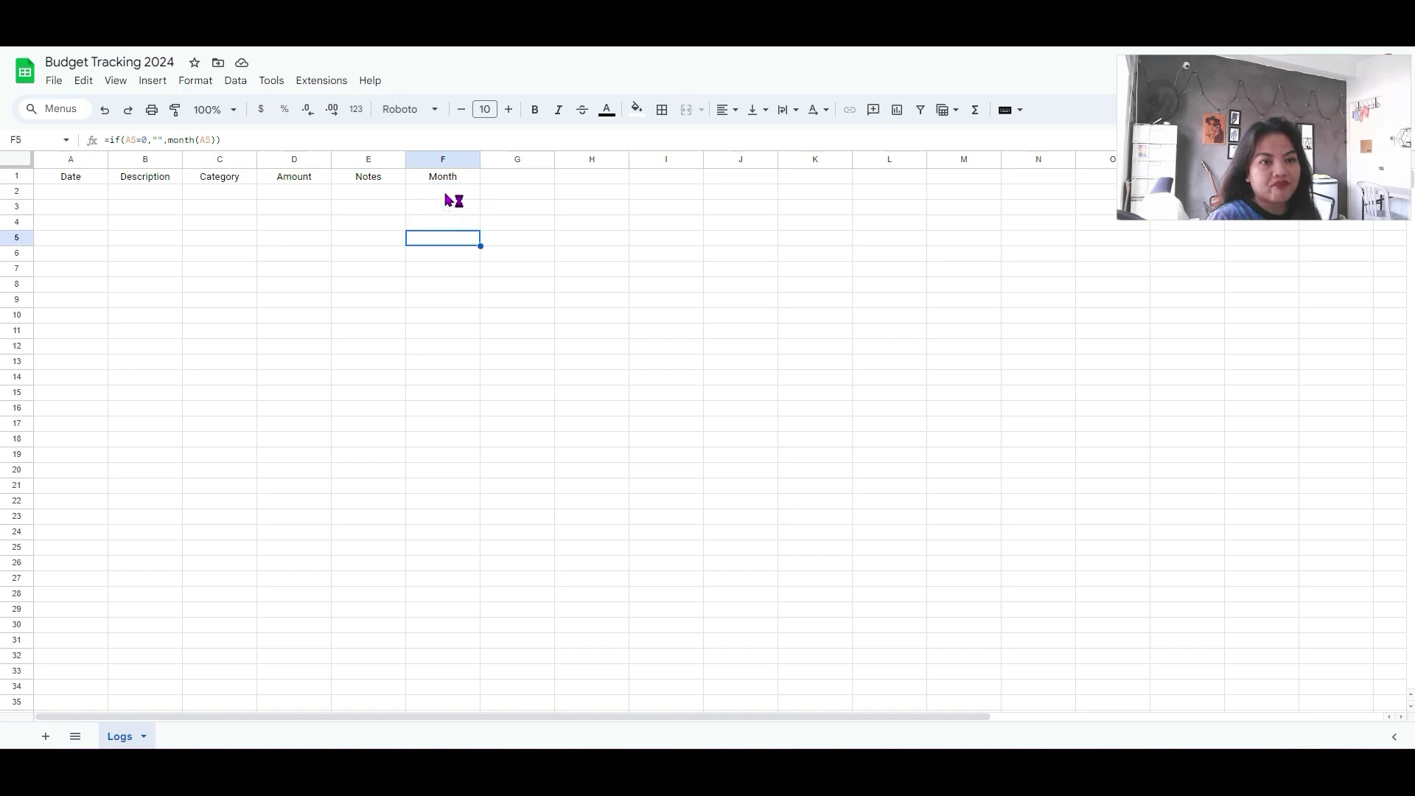
click(445, 195)
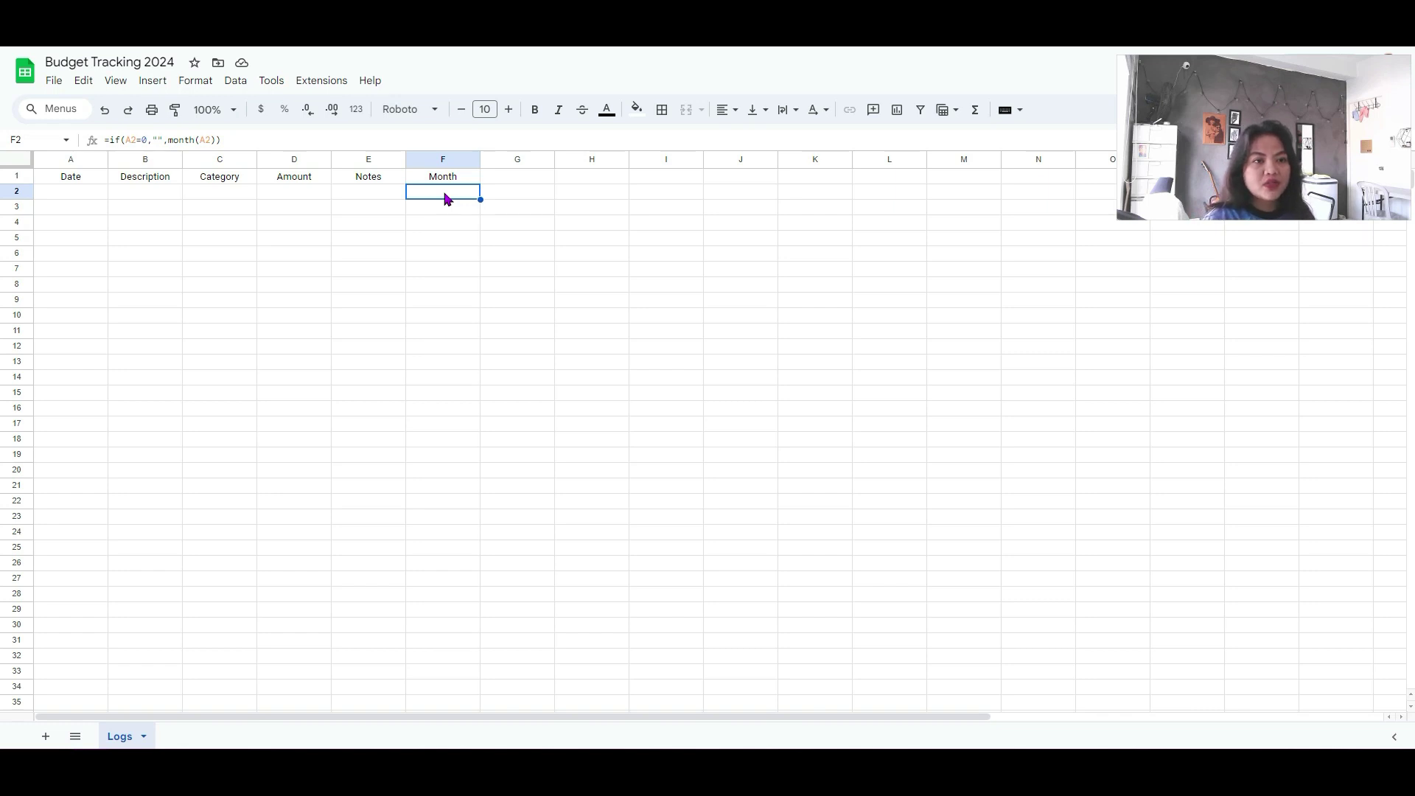
- Make the header row of the Logs sheet bold
click(17, 175)
key(ctrl+b)
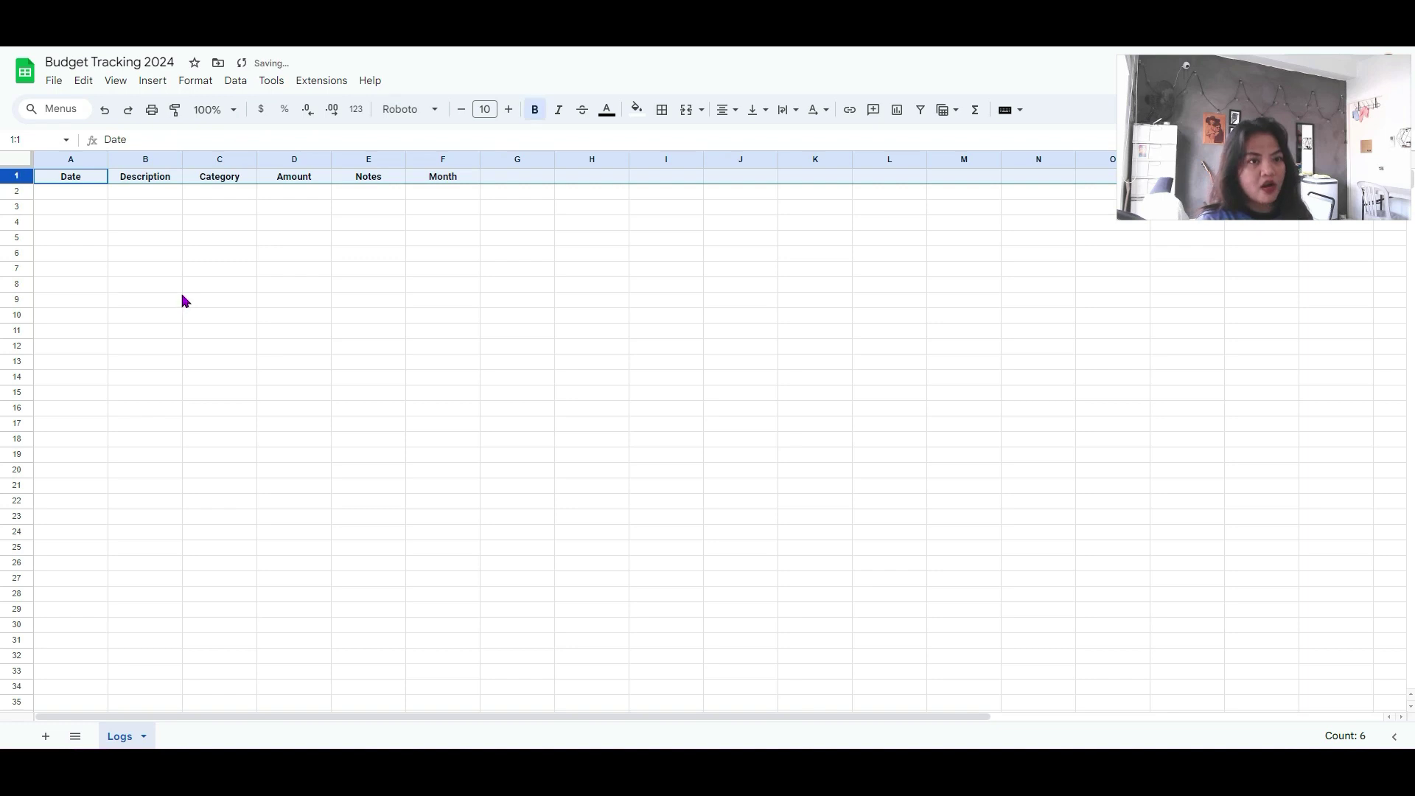
click(180, 294)
click(125, 286)
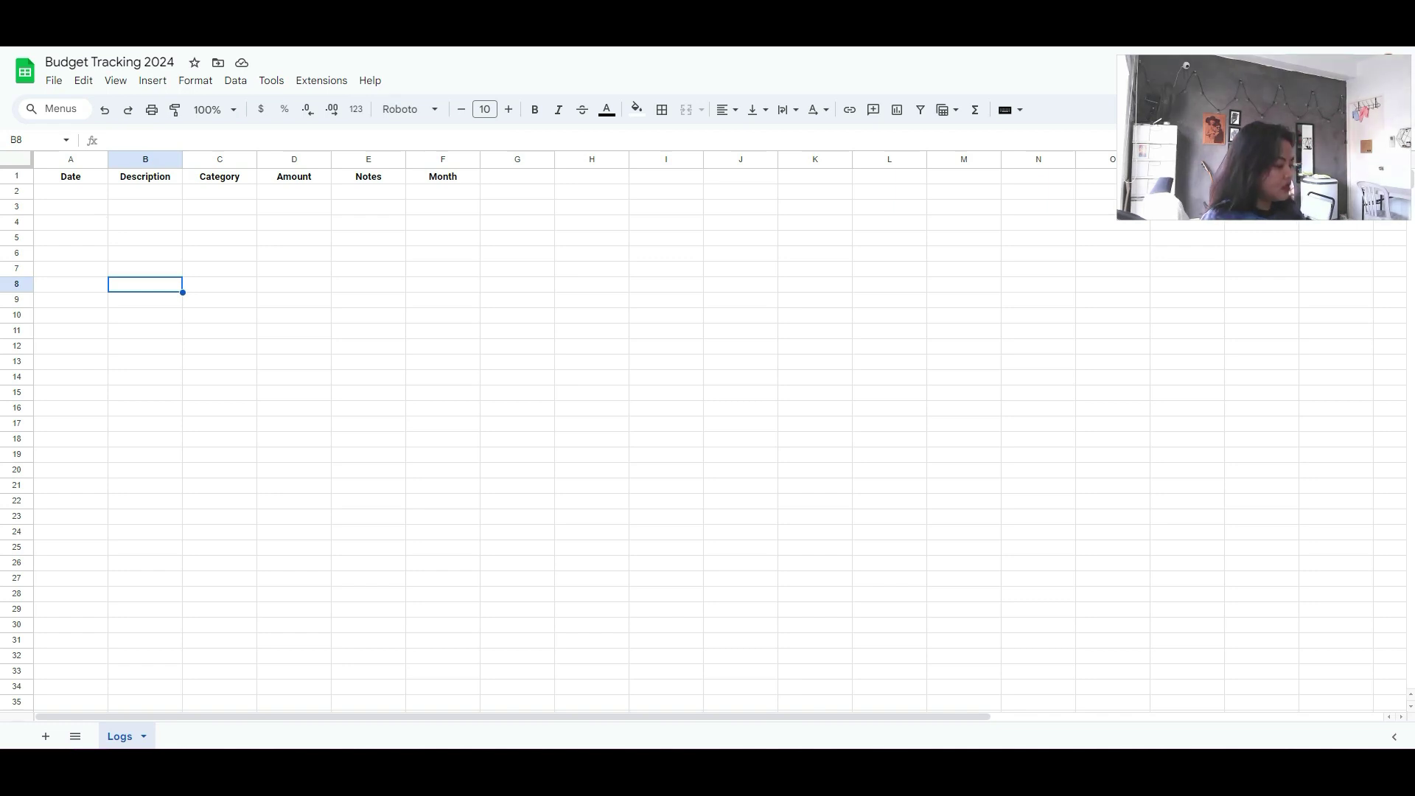
- Add a new sheet to the spreadsheet and name it CashFlow
click(145, 578)
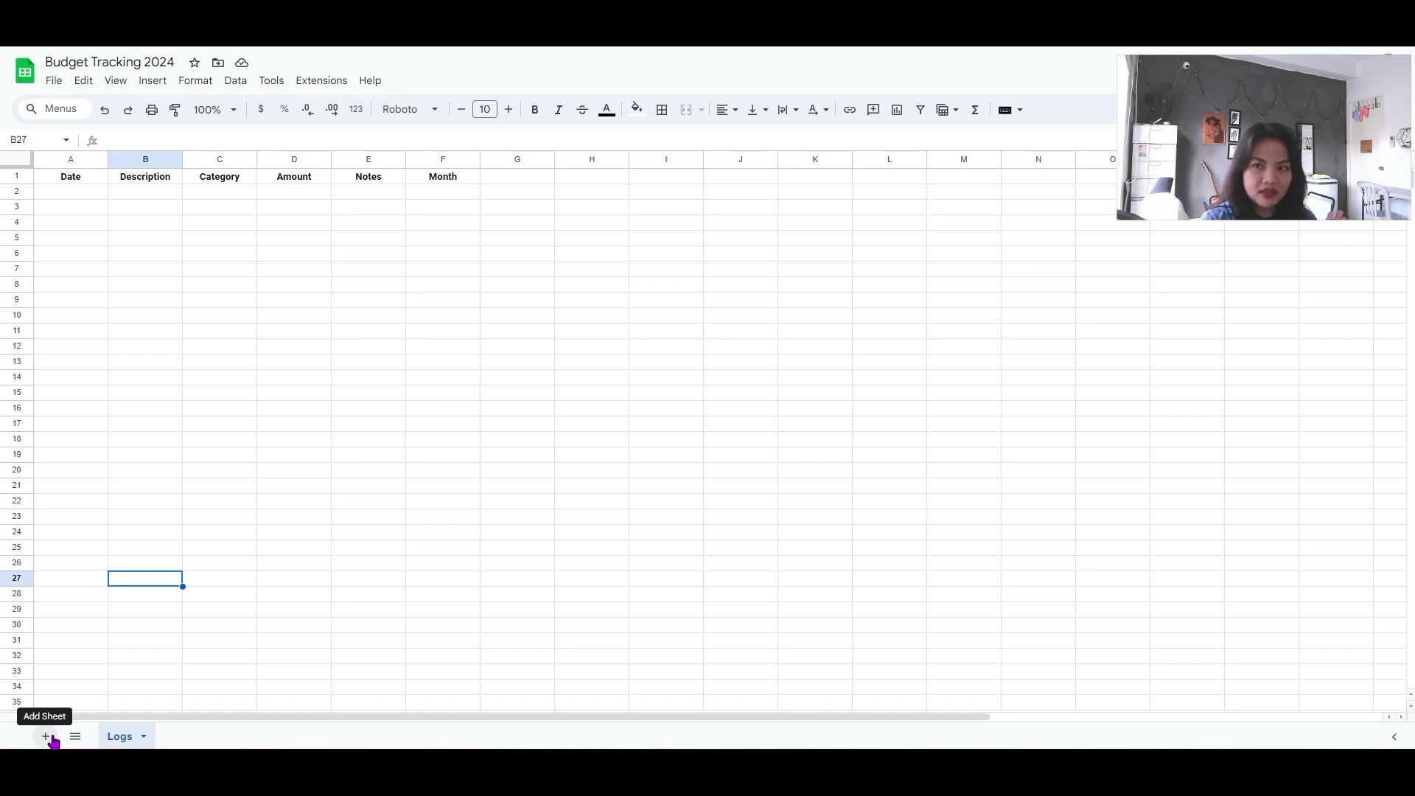
click(47, 736)
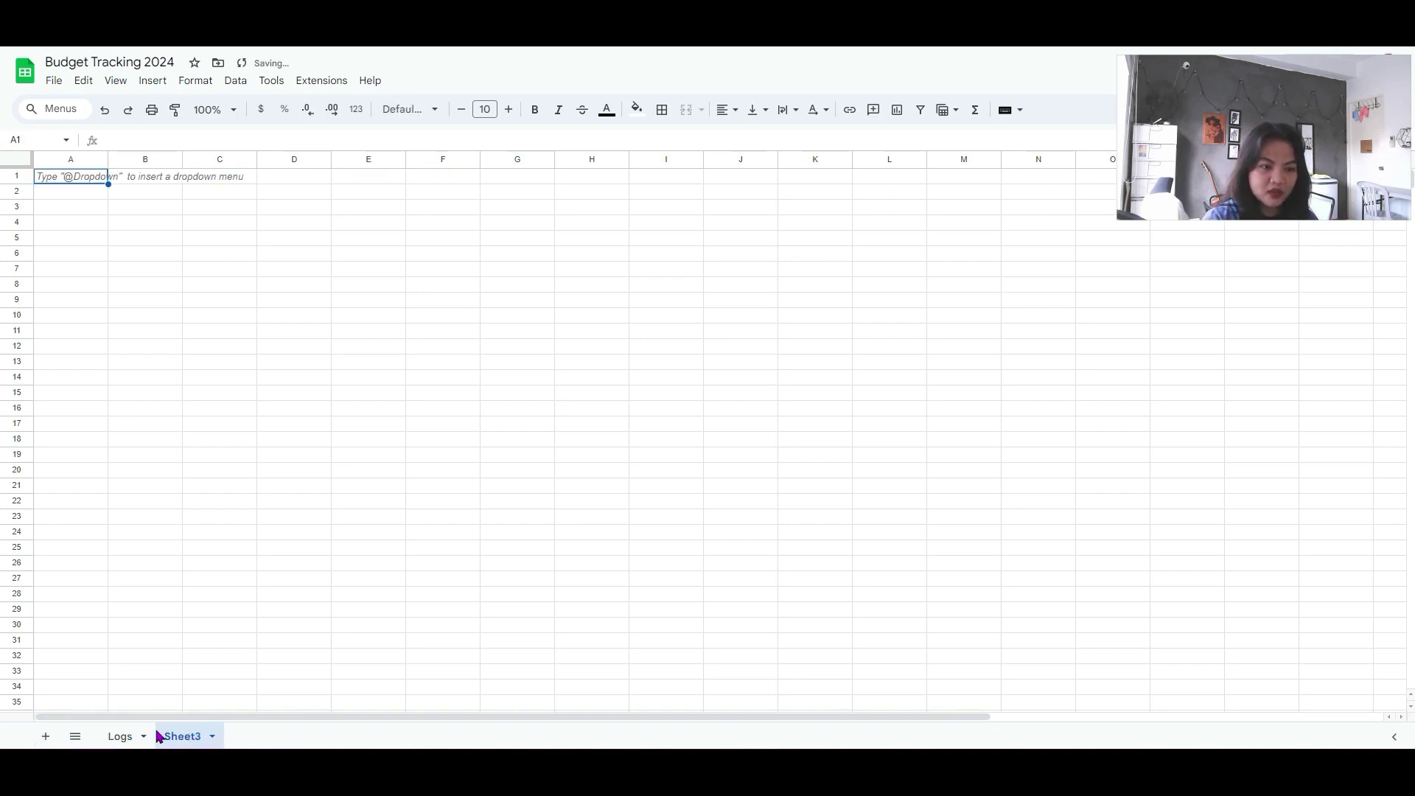
double_click(188, 738)
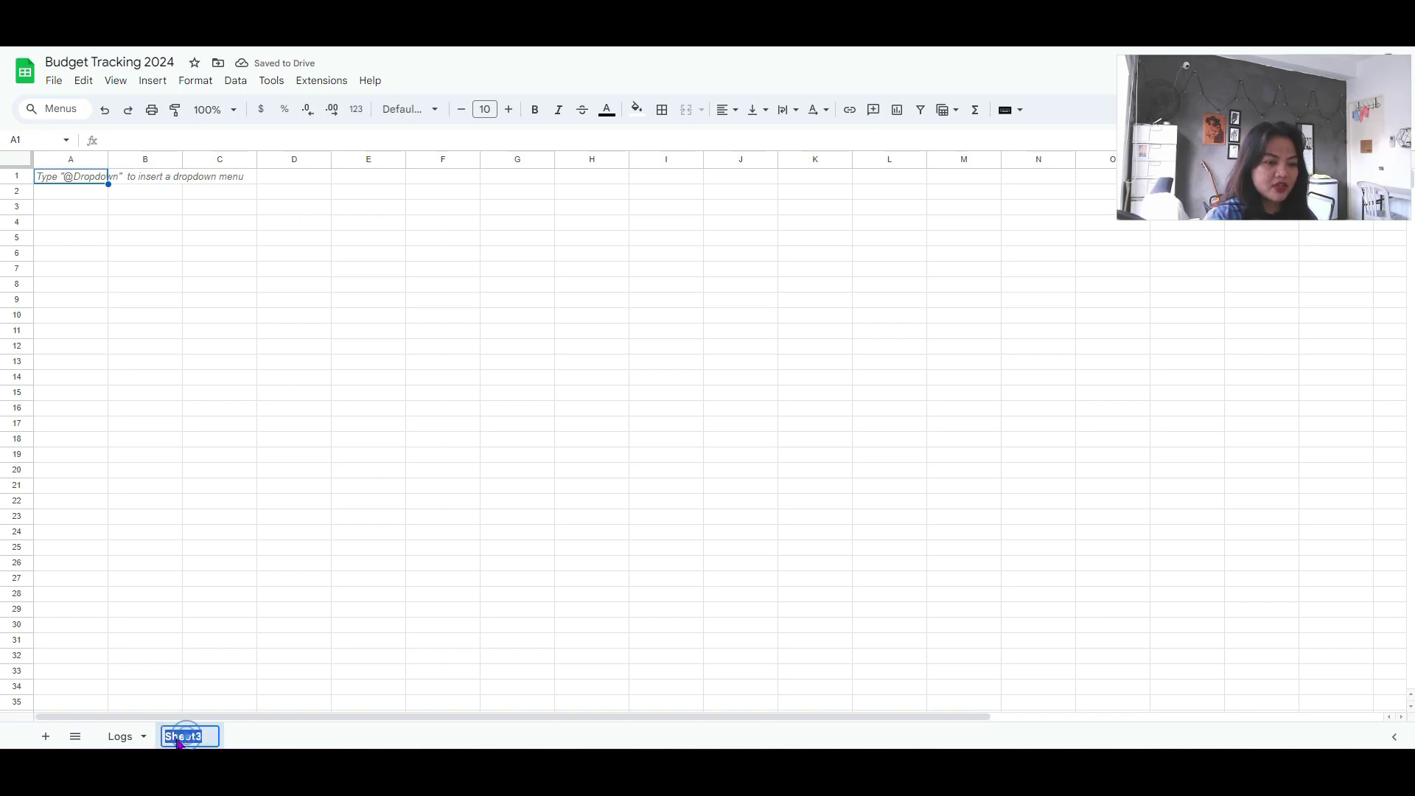
text(CashFlow)
key(Return)
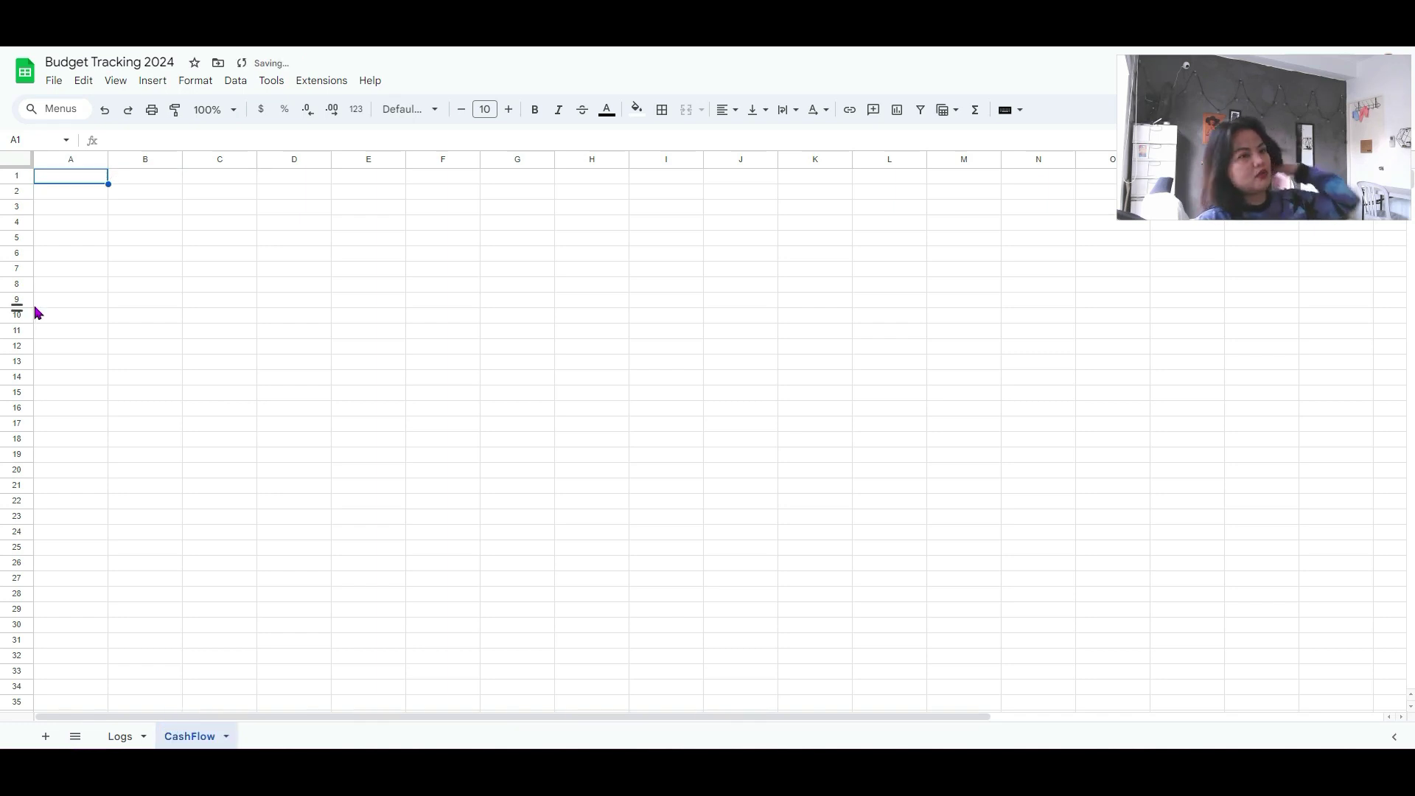
click(195, 239)
- Enter the title Cash Flow Tracking in A1 and the section heading Cash on Hand in A3
click(86, 181)
text(Cas)
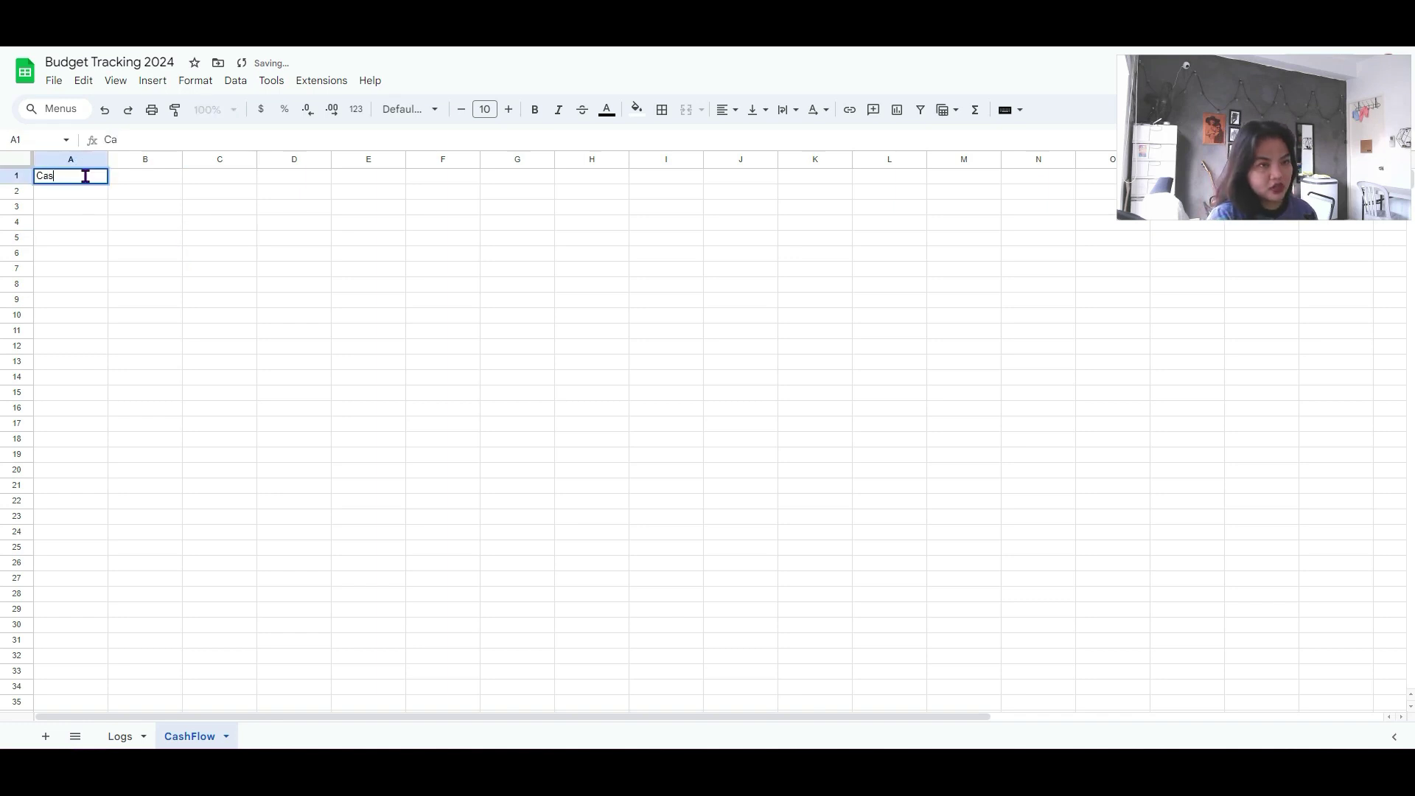
text(h Flow Tracking)
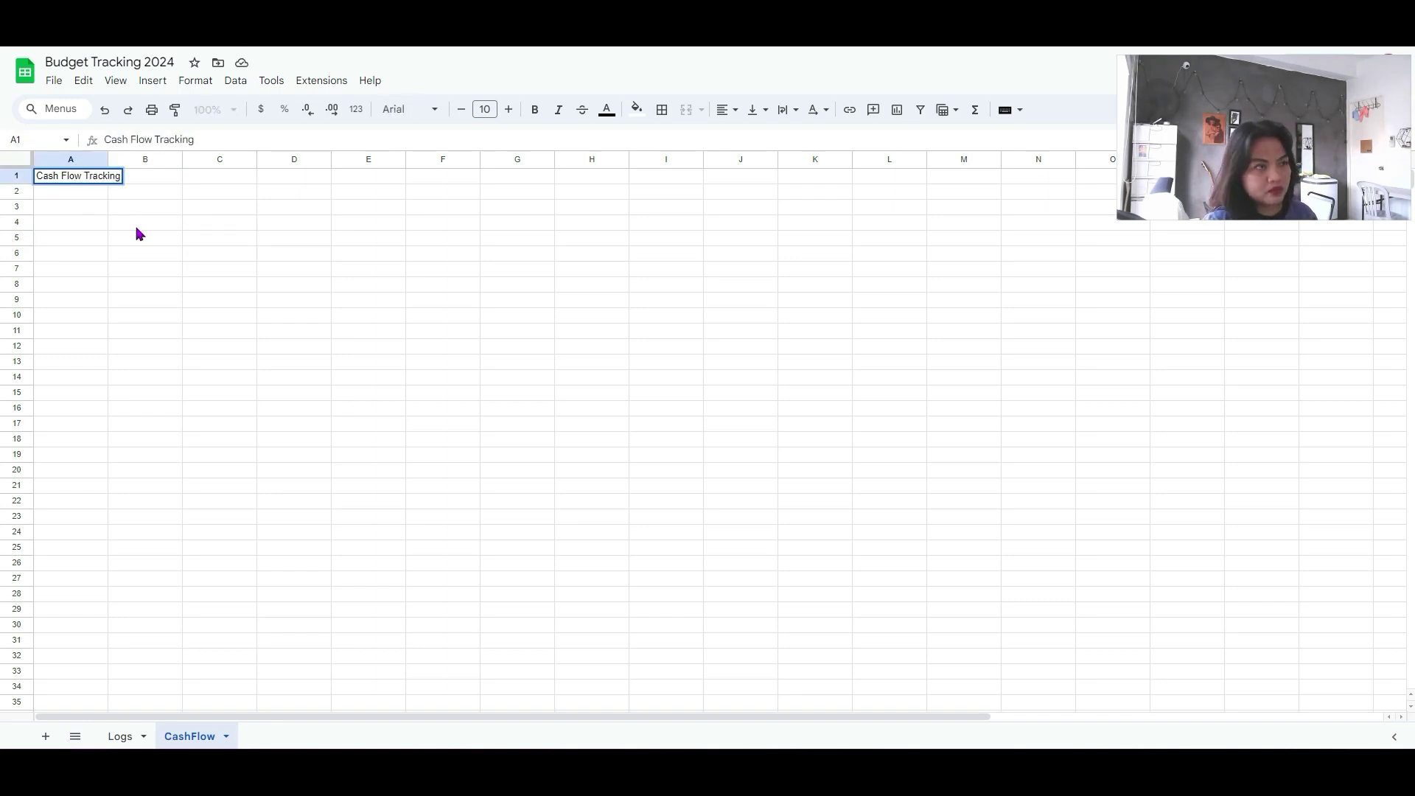
click(74, 208)
text(Cash on Hand)
click(145, 222)
- Narrow column A to a slim indent and list Coin Purse and Wallet in B4 and B5 under Cash on Hand
drag(109, 159, 64, 153)
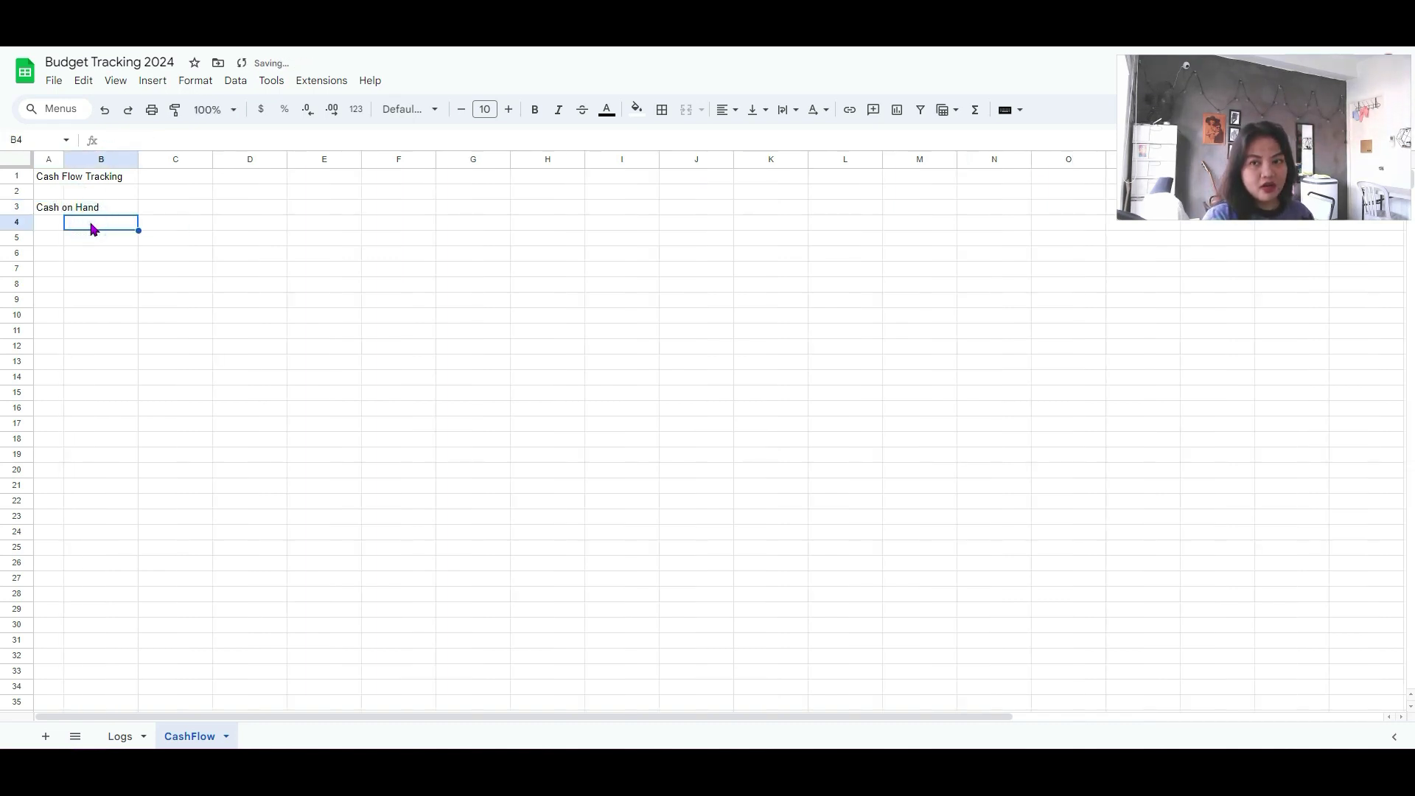
text(Coin Purse)
key(Return)
text(Wallen)
key(BackSpace)
text(t)
key(Return)
- Add the section heading Cash in Bank in A7, with Savings and Current listed in B8 and B9
key(Down)
key(Left)
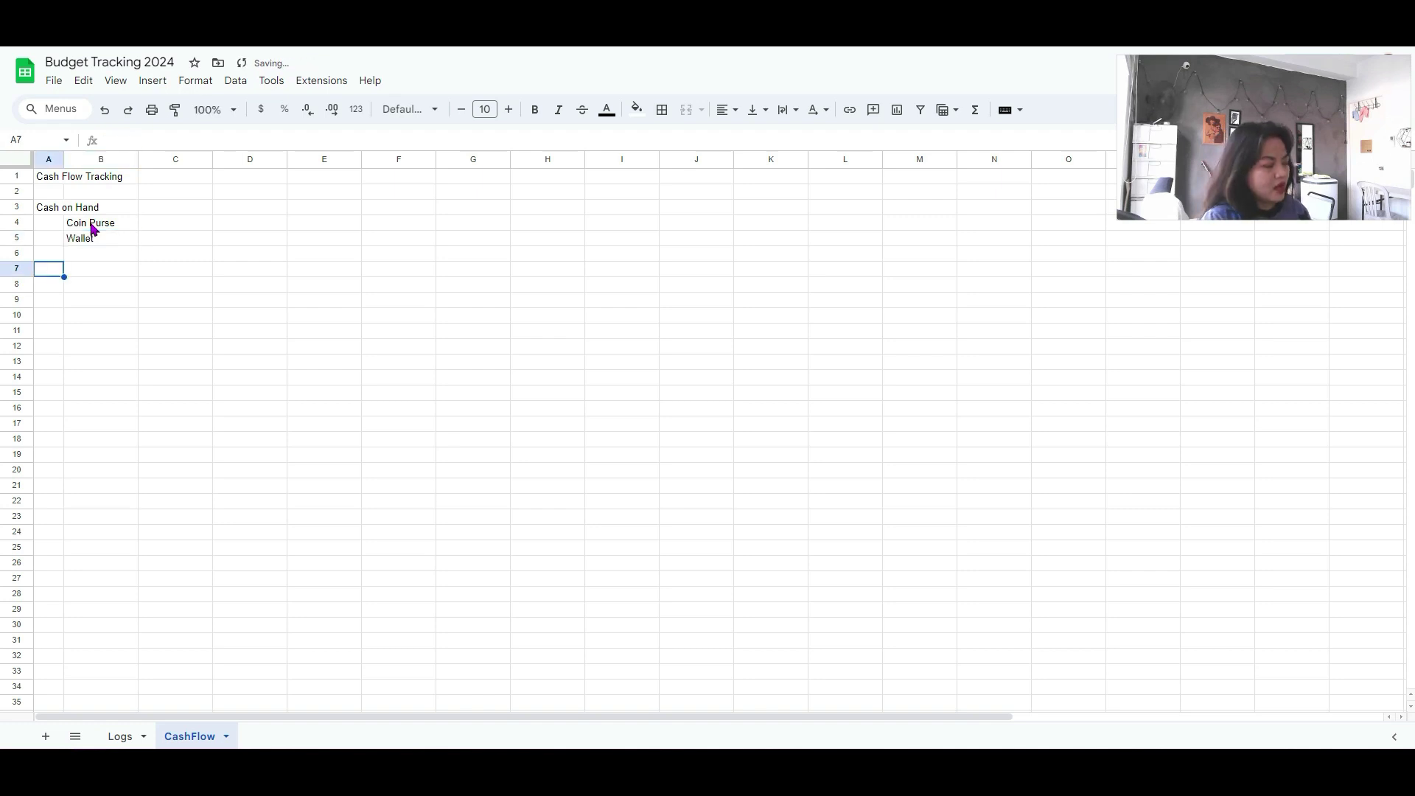
text(Cash in Bank)
key(Return)
key(Right)
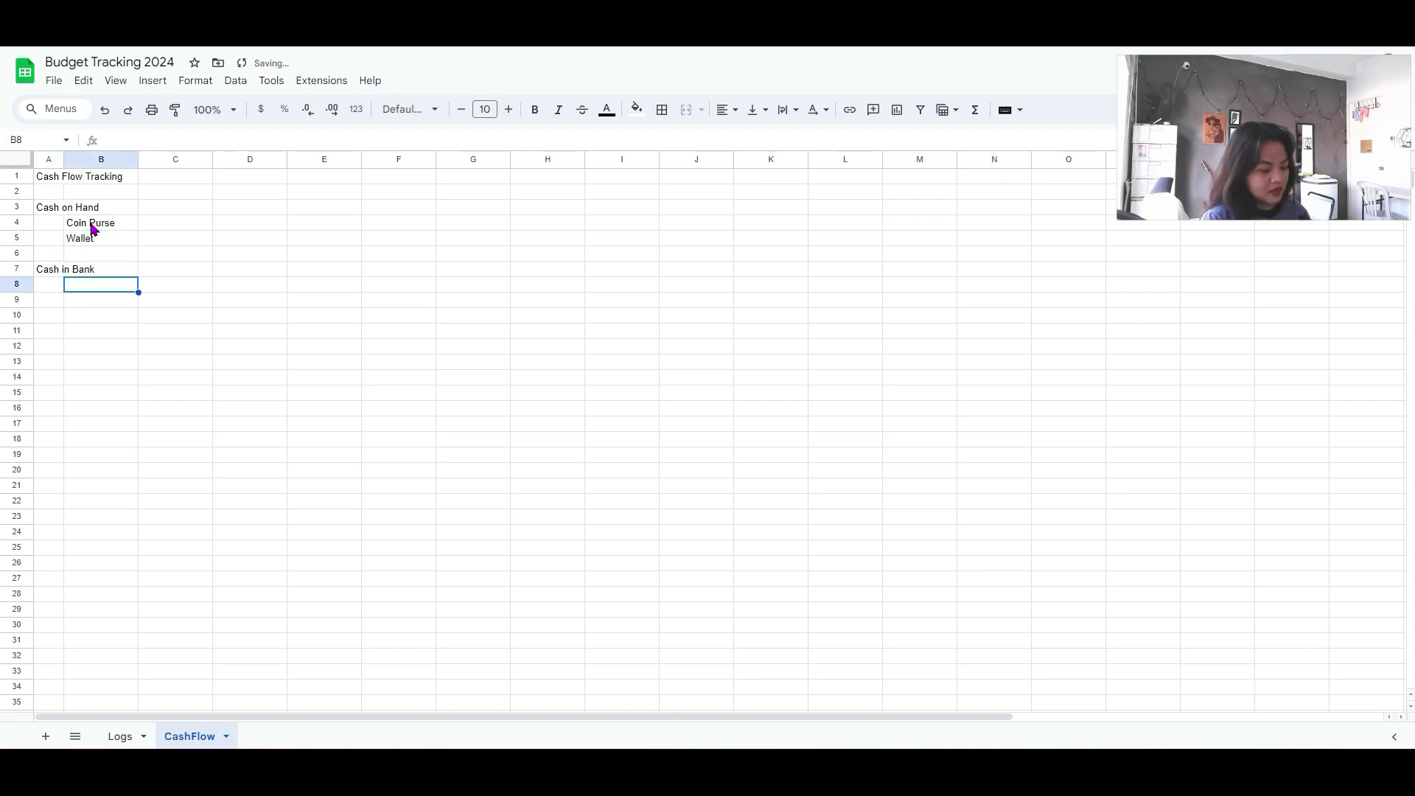
text(SAv)
key(BackSpace)
key(BackSpace)
text(a)
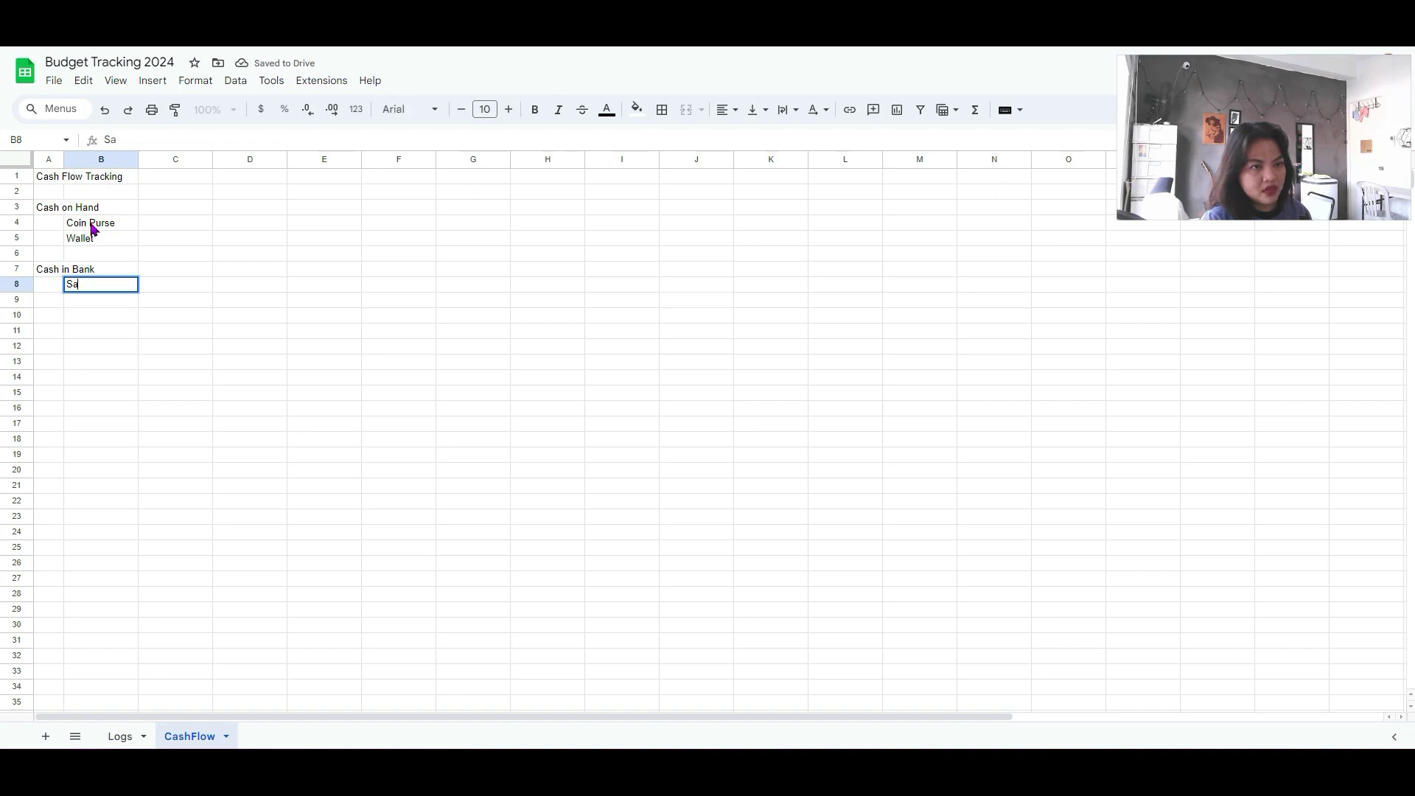
text(vings)
key(Return)
text(Current)
key(Return)
- Add the section heading Other Wallets in A11, with Gcash and Maya listed in B12 and B13
key(Down)
key(Left)
text(Oth)
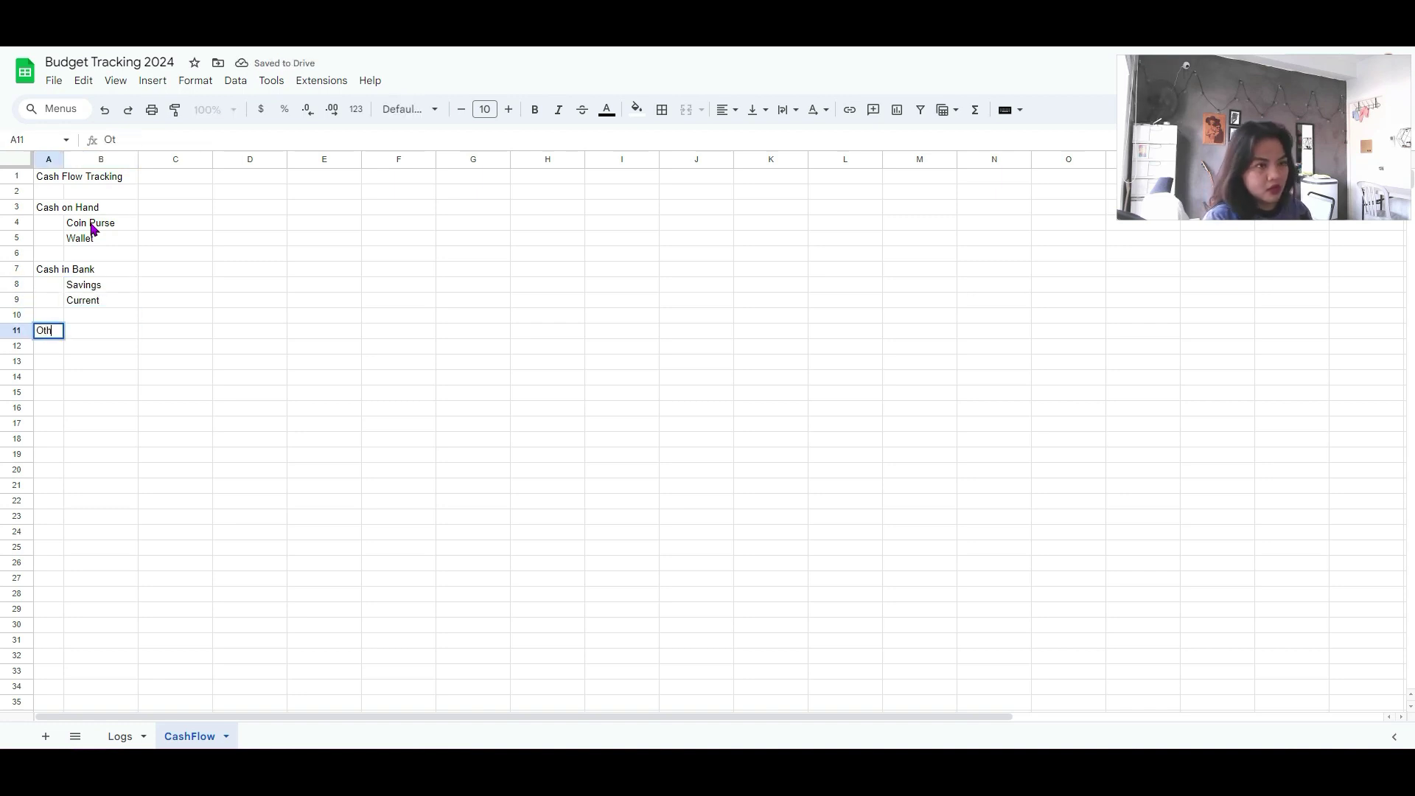
text(er Wallets)
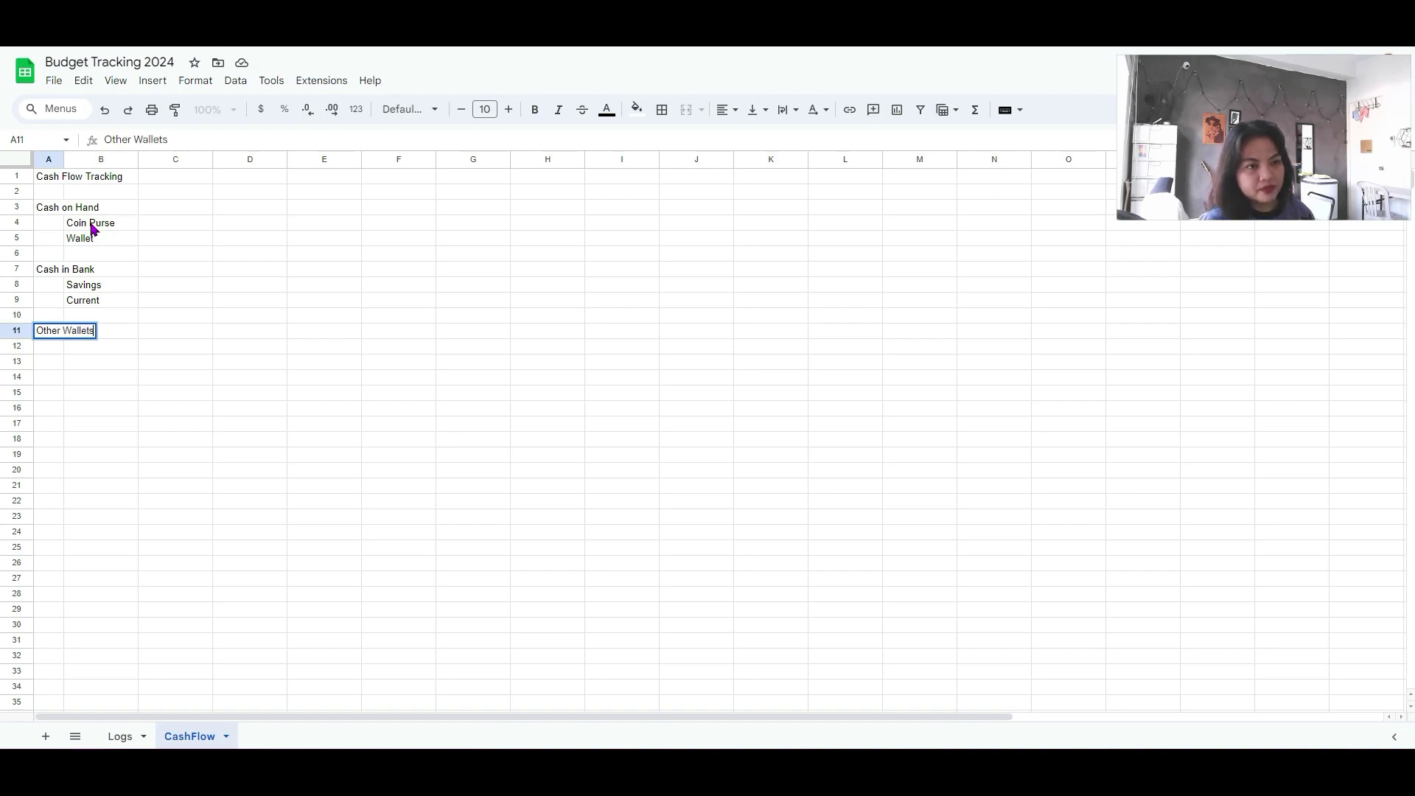
key(Return)
key(Right)
text(Gcash)
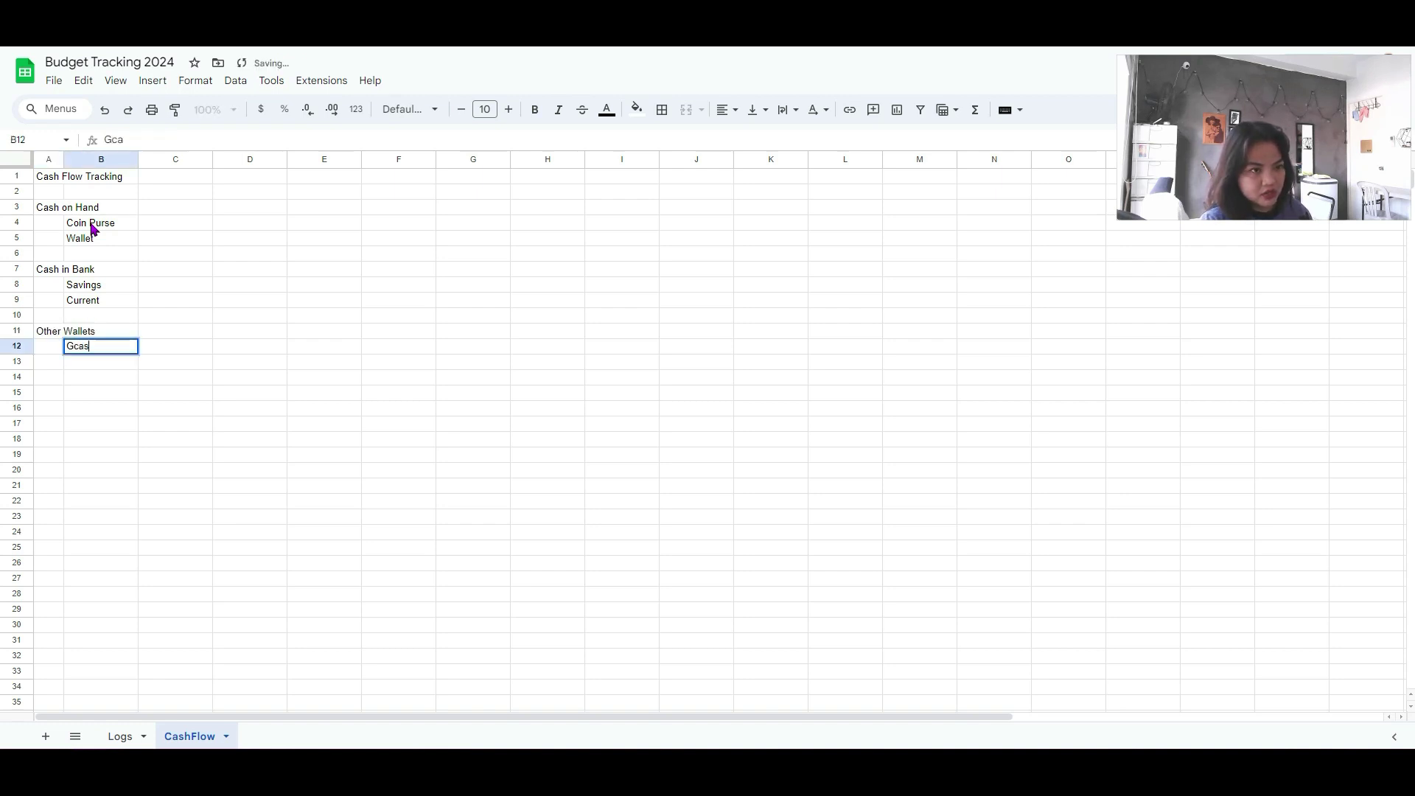
key(Return)
text(Maya)
- Enter the section heading Loans + Credit Cards in A15
double_click(52, 396)
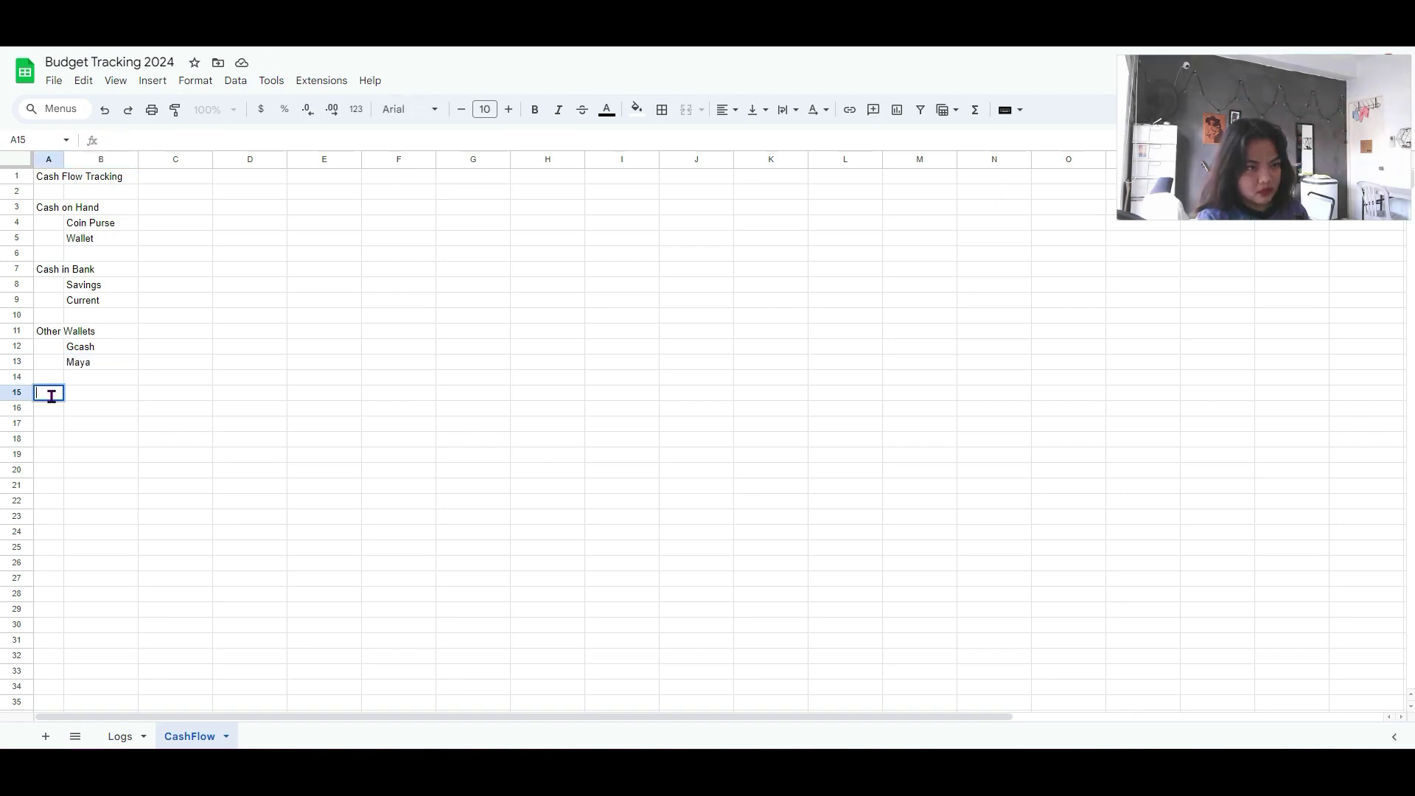
text(Loans + Credit Cards)
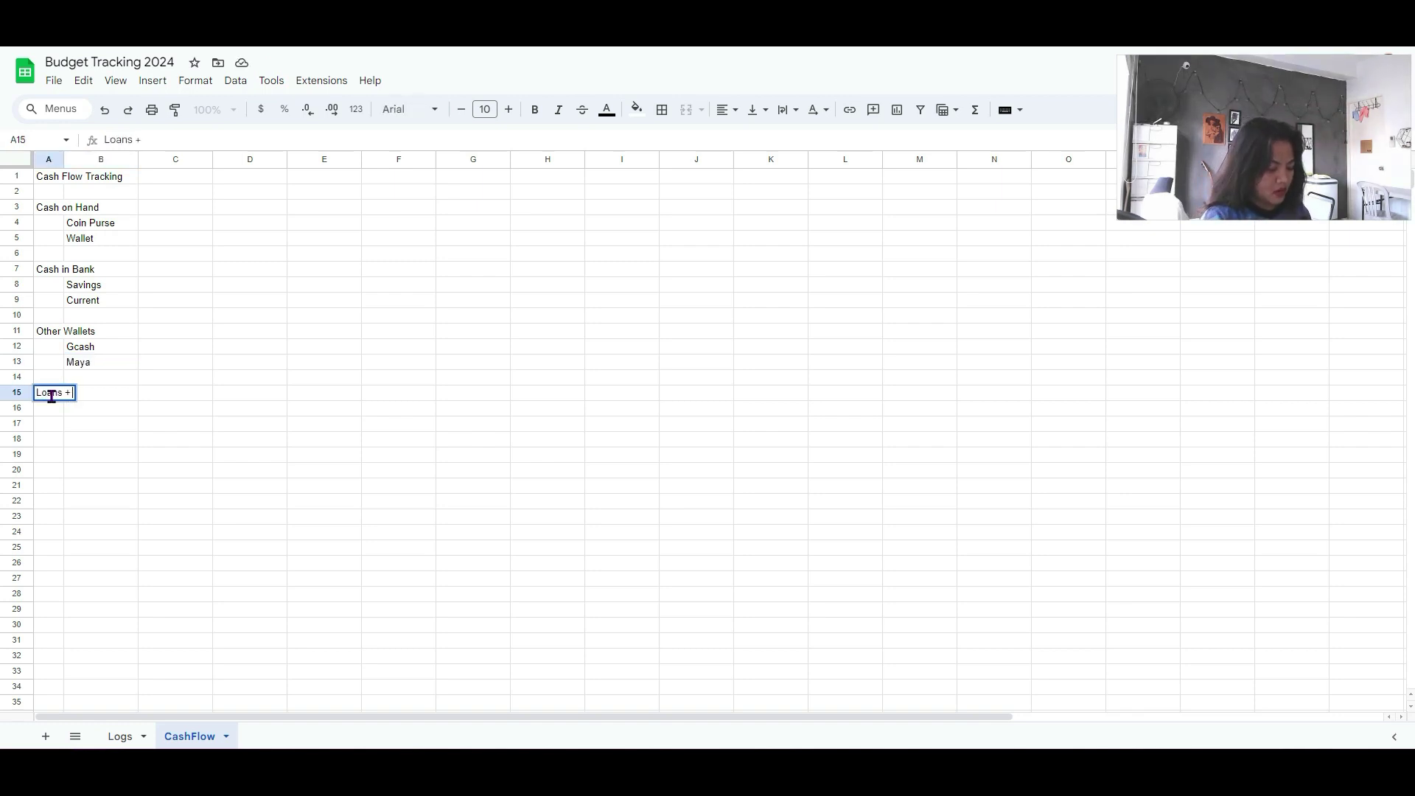
key(Return)
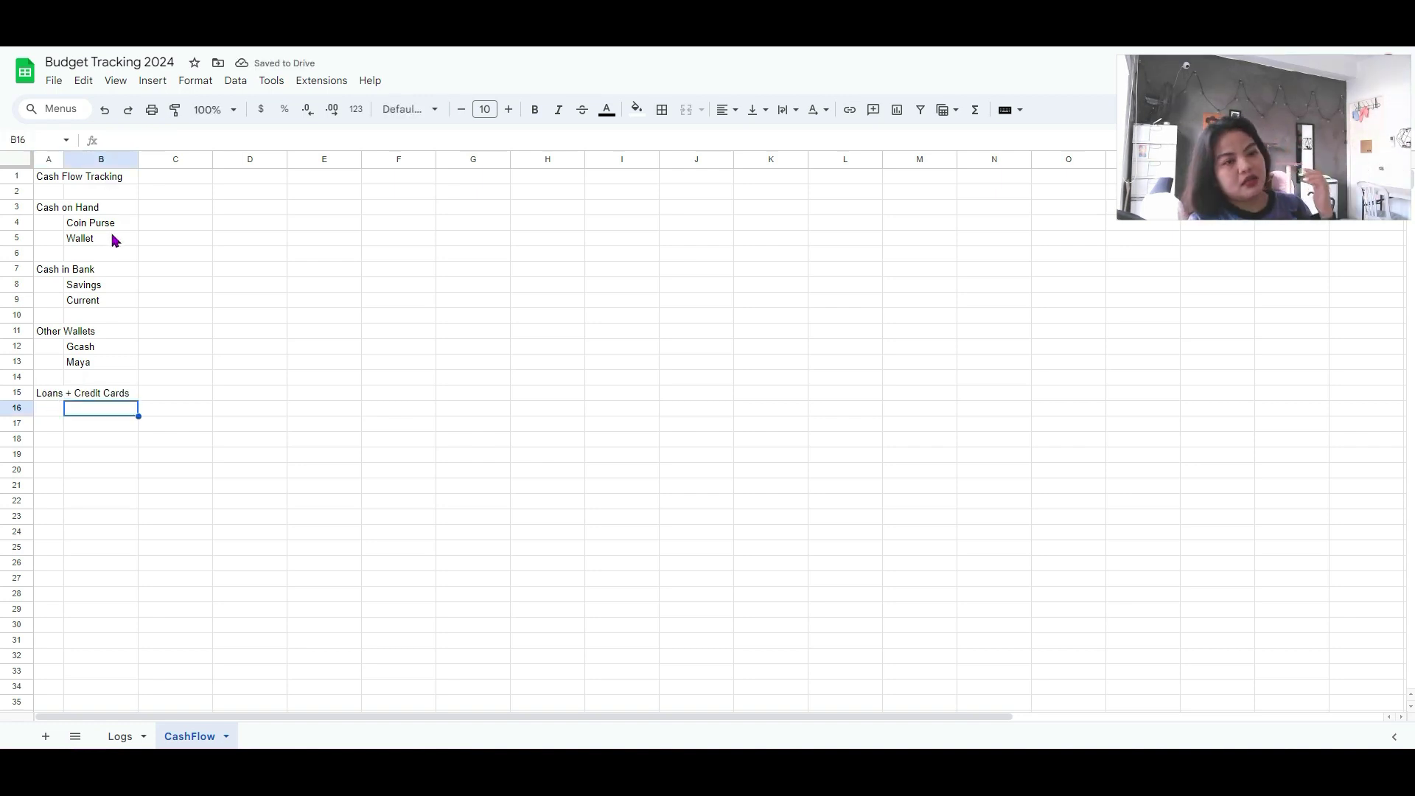
drag(115, 208, 115, 400)
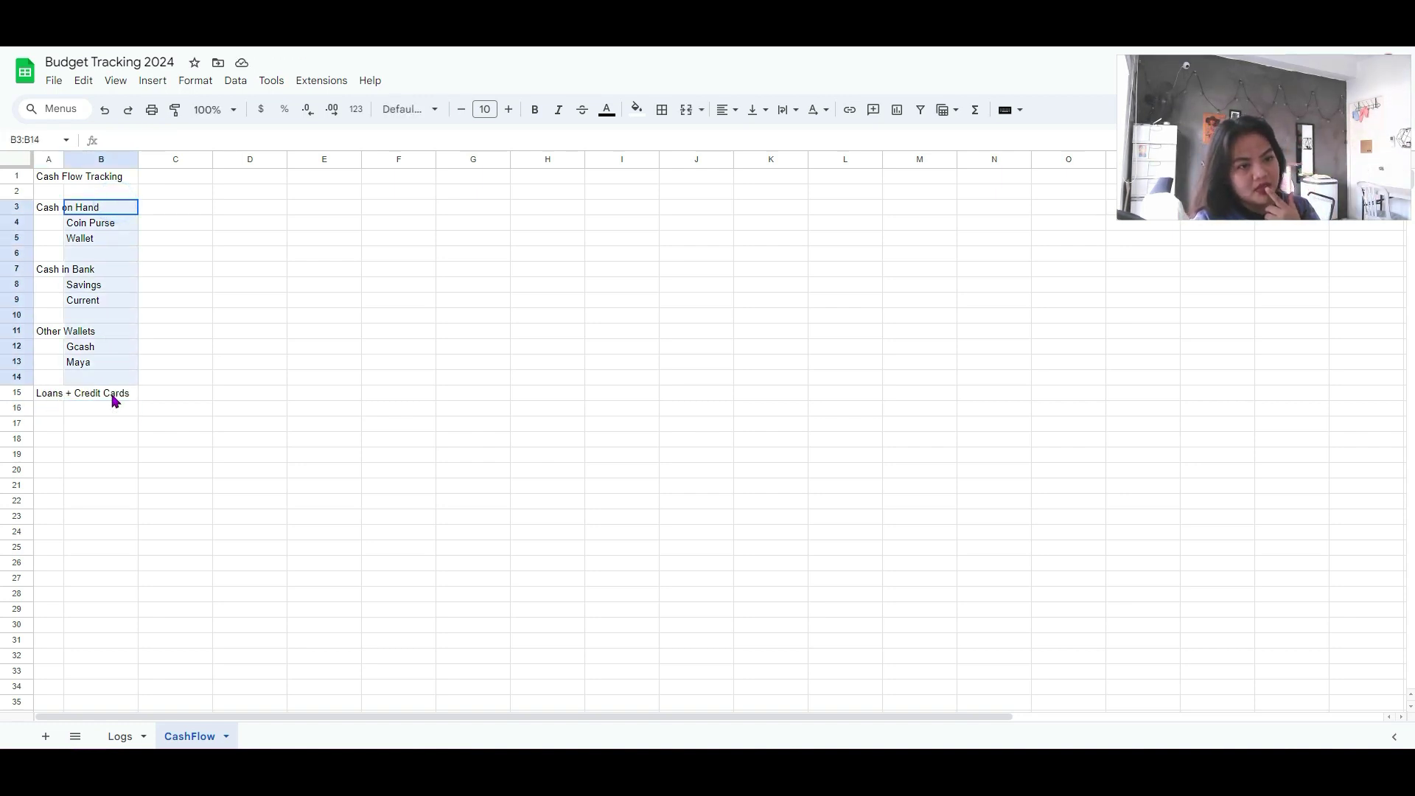
drag(48, 191, 42, 381)
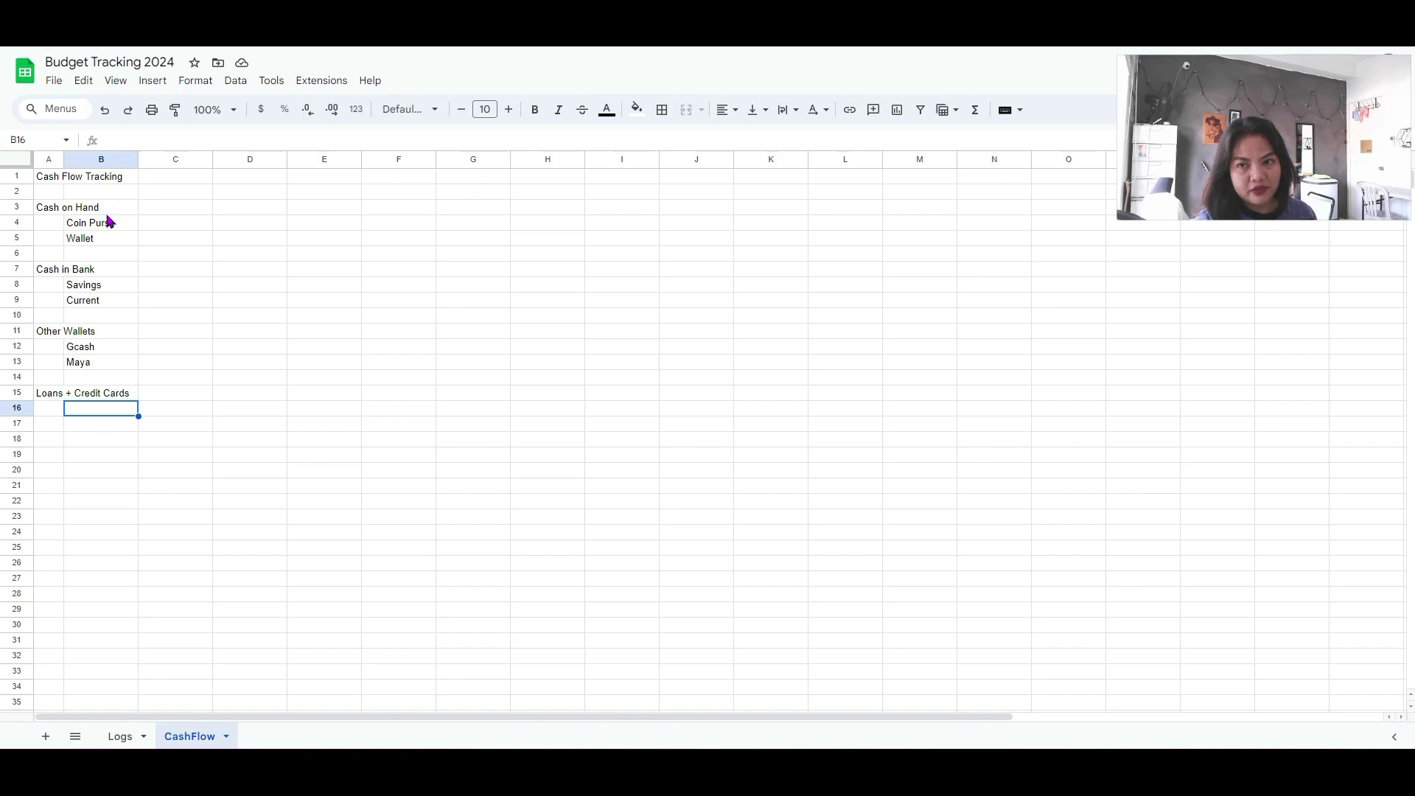
click(43, 214)
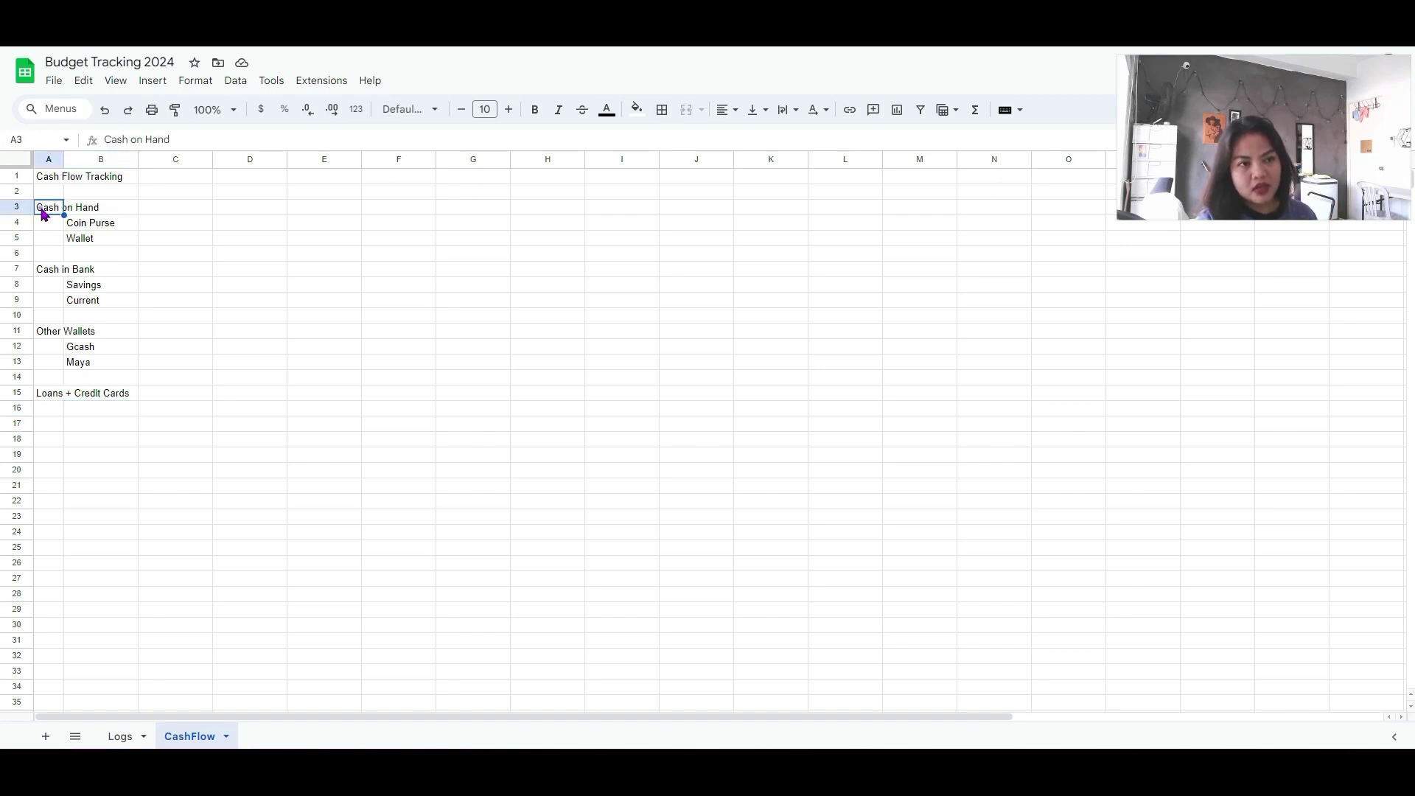
click(44, 271)
click(45, 337)
click(50, 394)
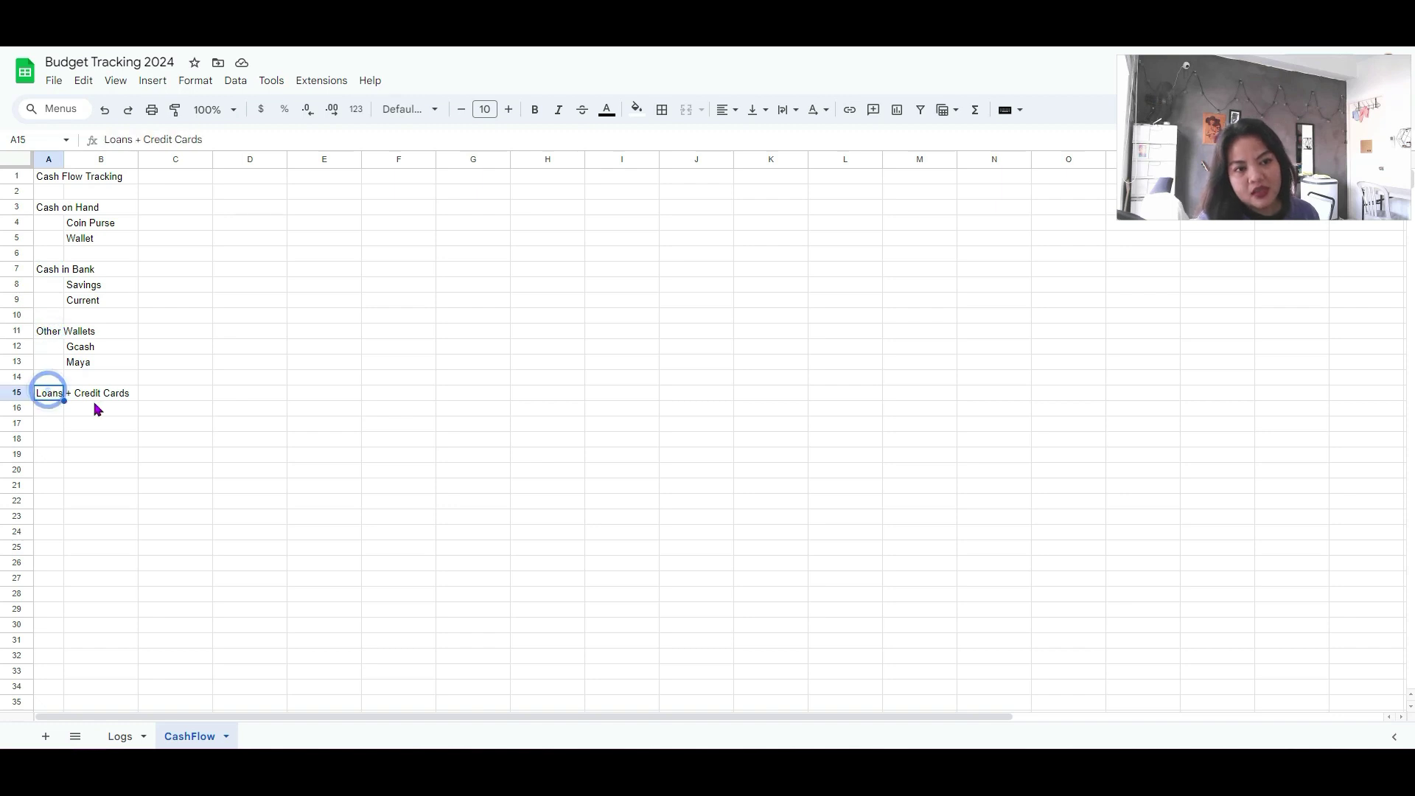
click(46, 162)
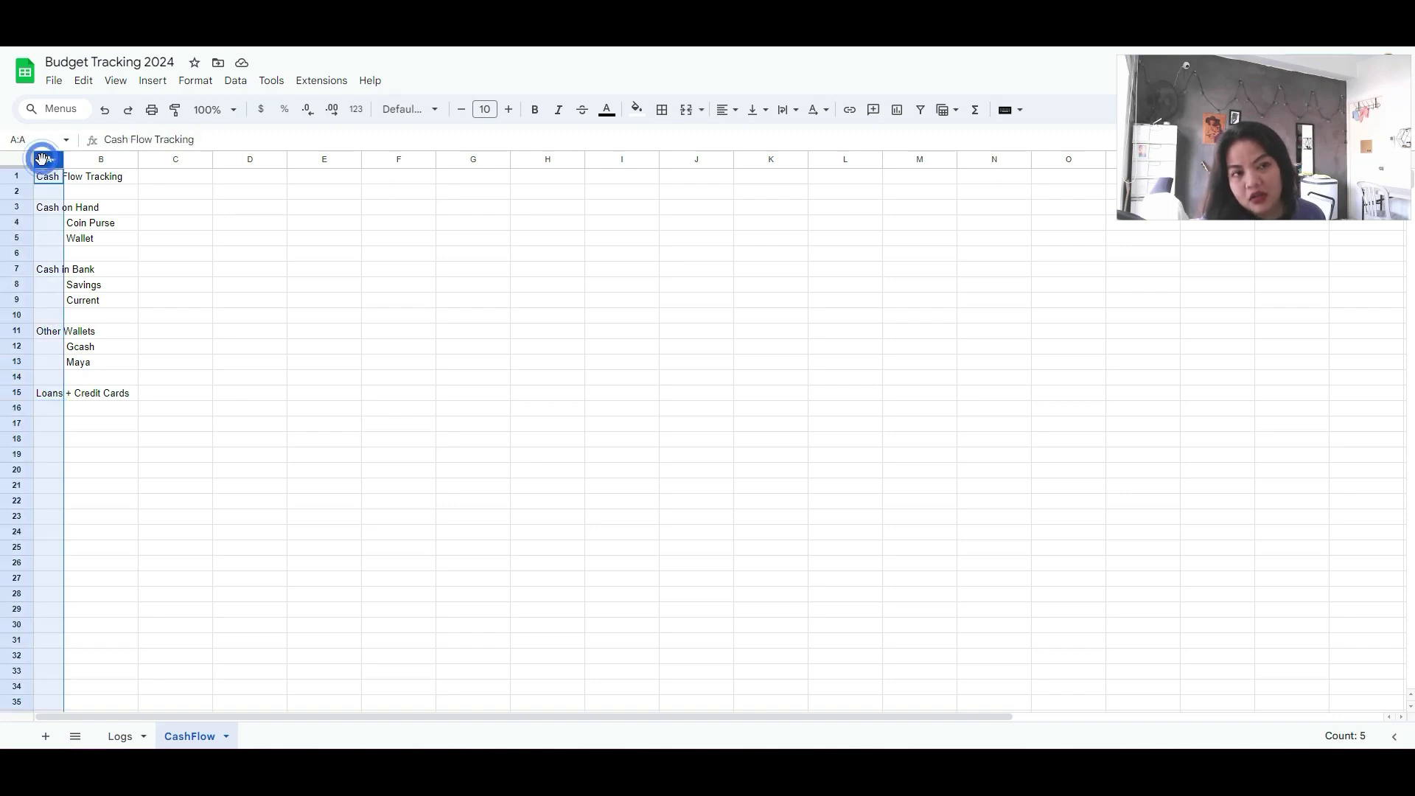
click(92, 157)
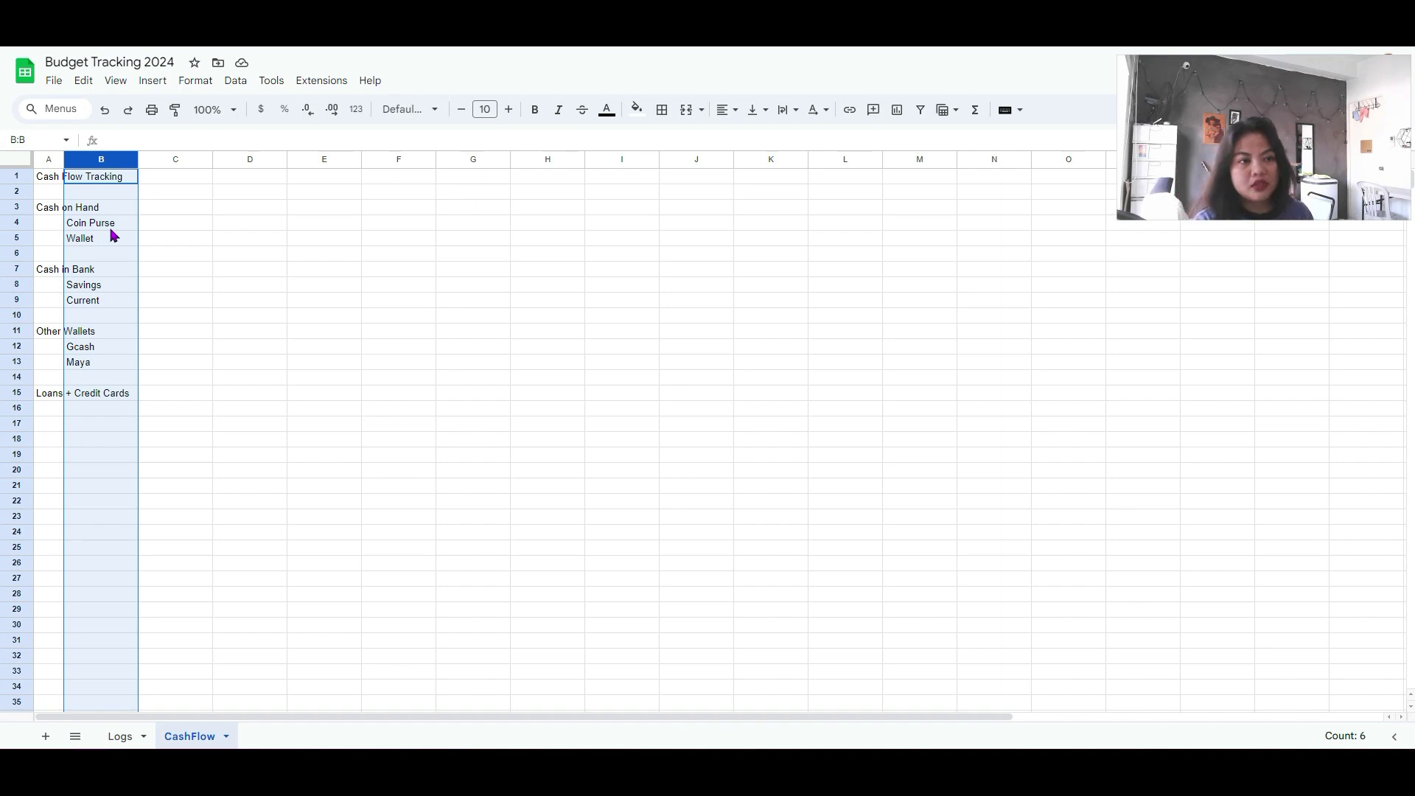
- List CC1, CC2, CC3, Loan 1 and Loan 2 in B16 to B20 under Loans + Credit Cards
double_click(96, 412)
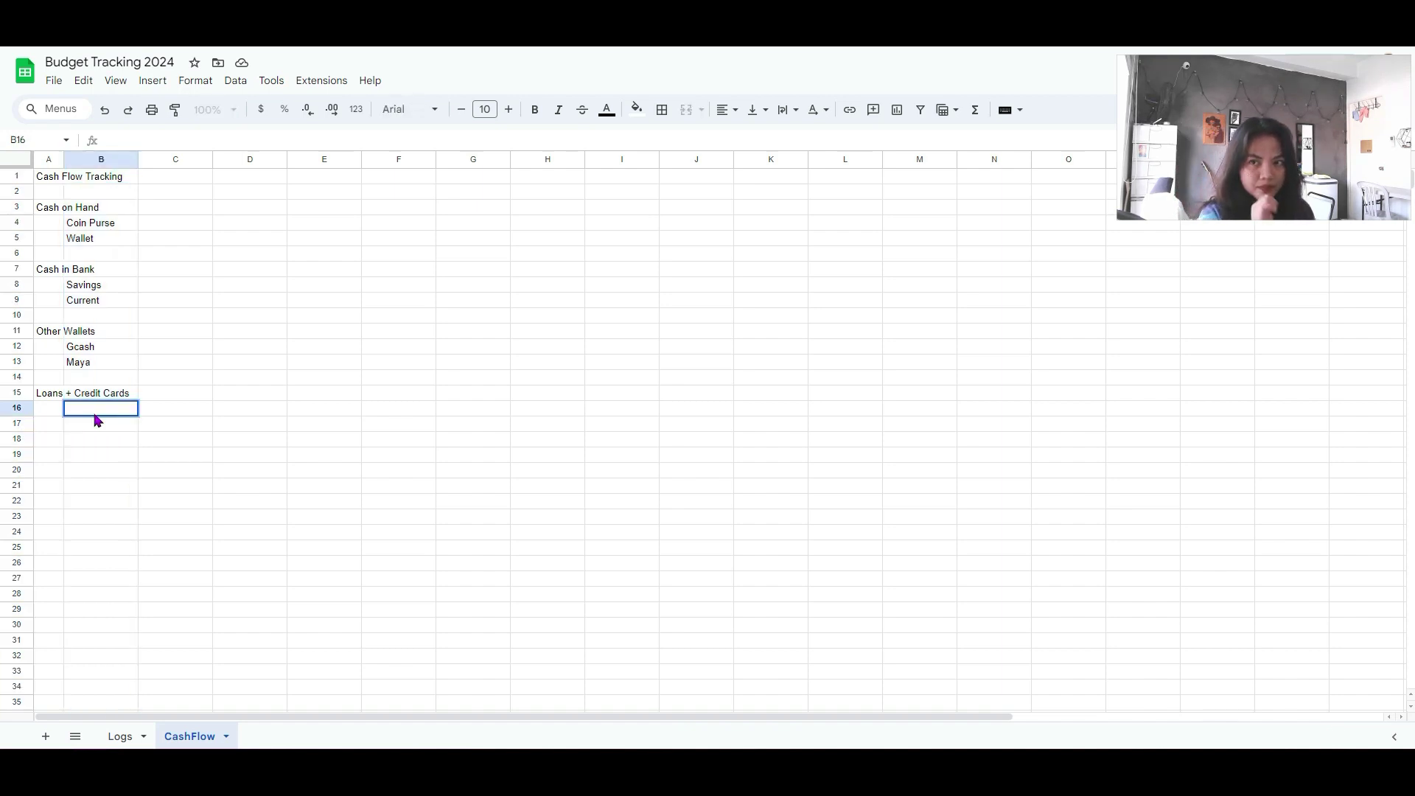
text(CC1)
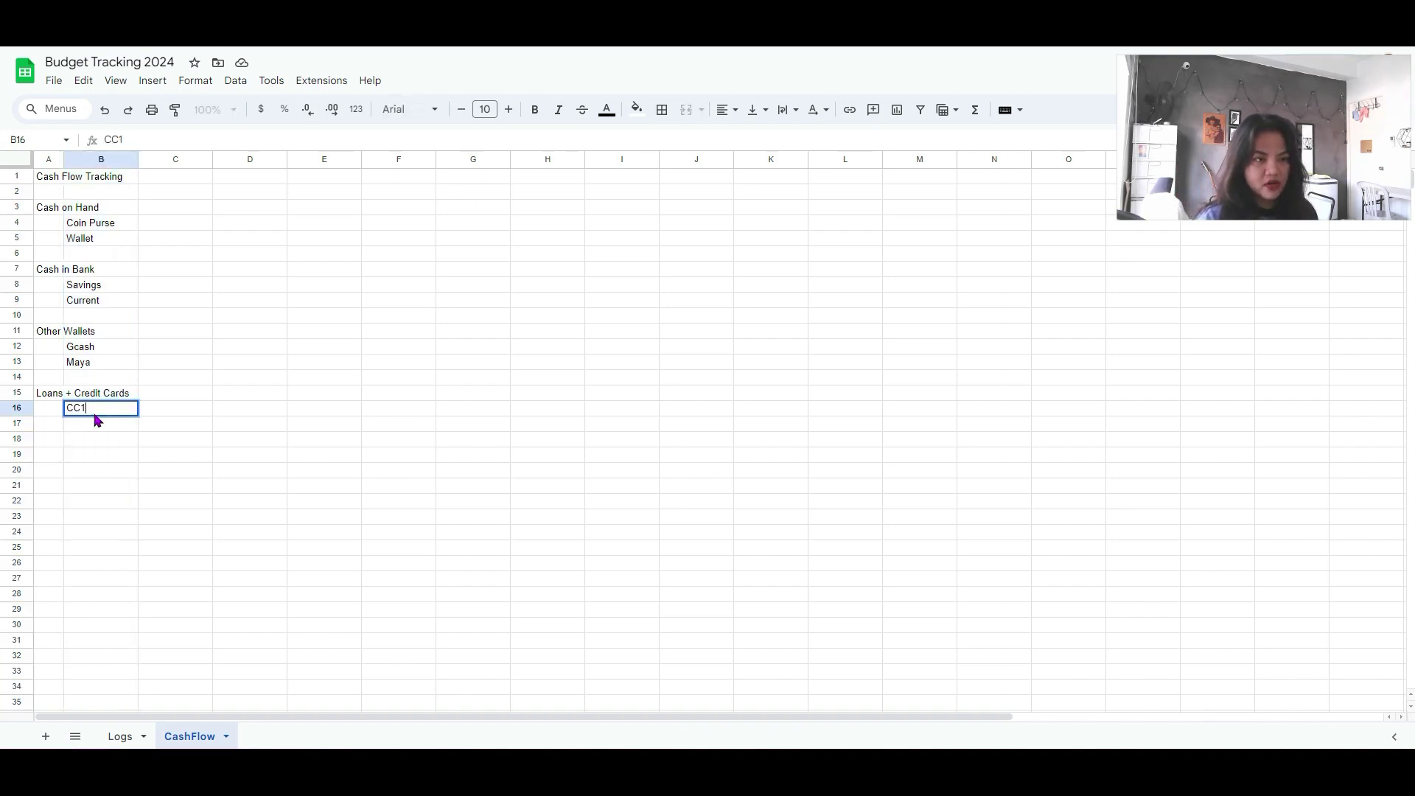
key(Return)
text(CC2)
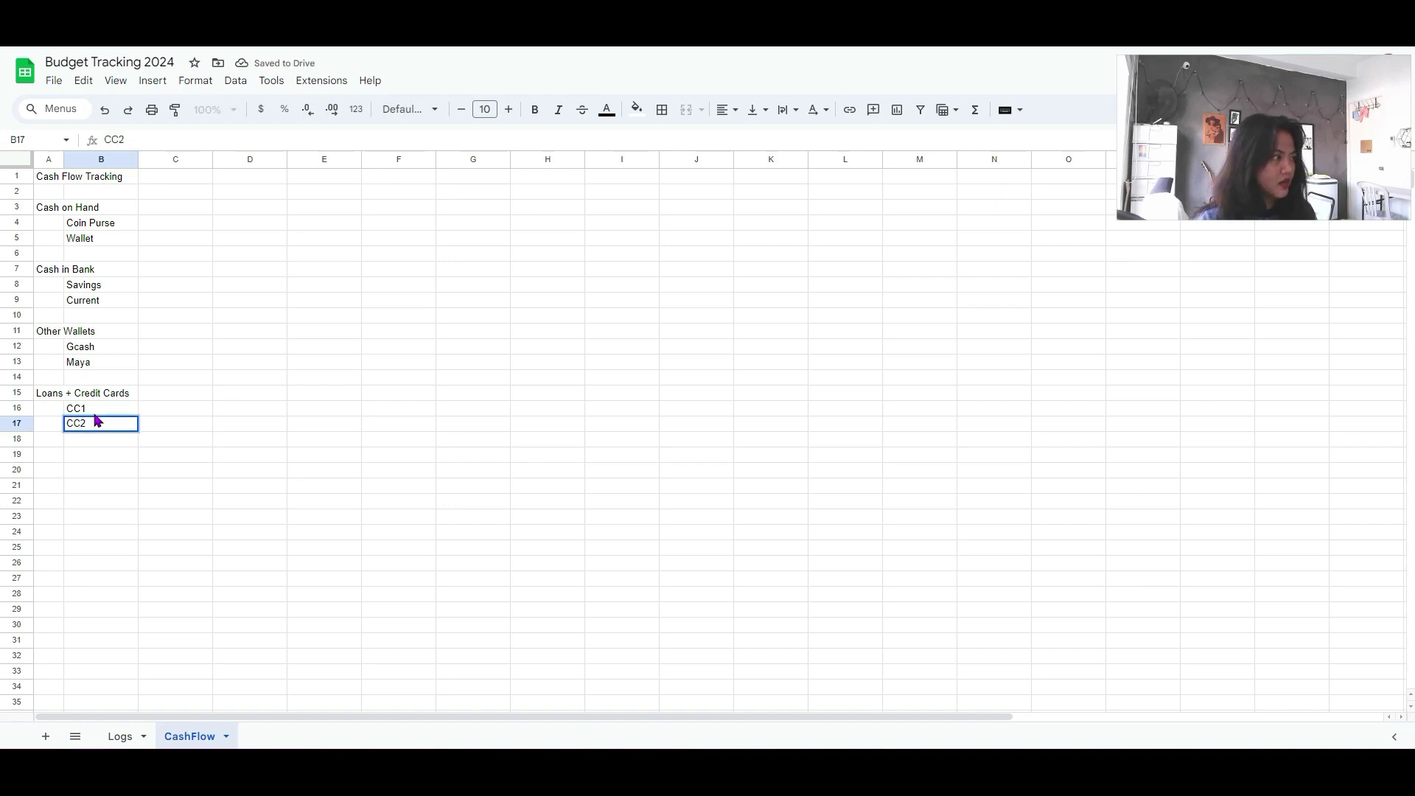
key(Return)
text(CC3)
key(Return)
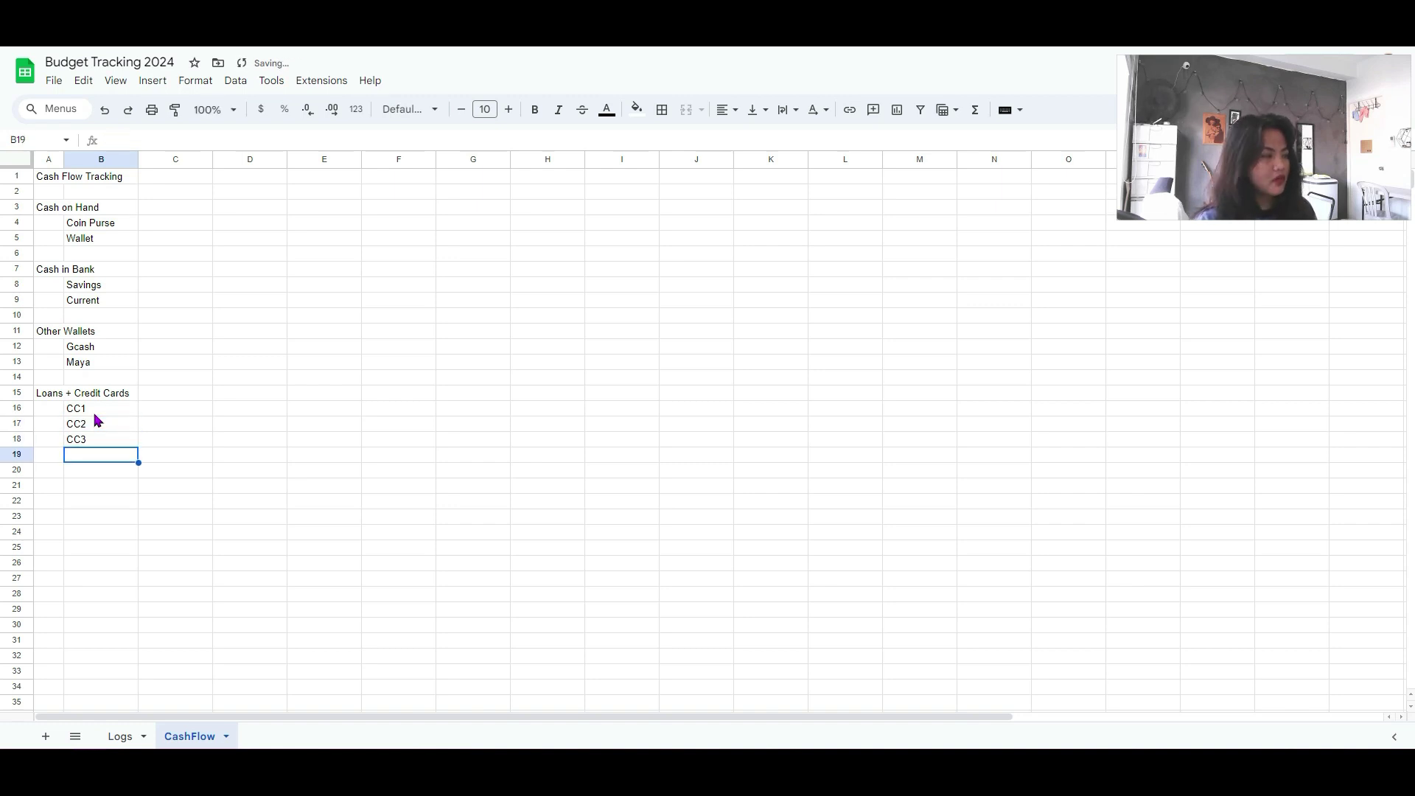
text(Loan 1)
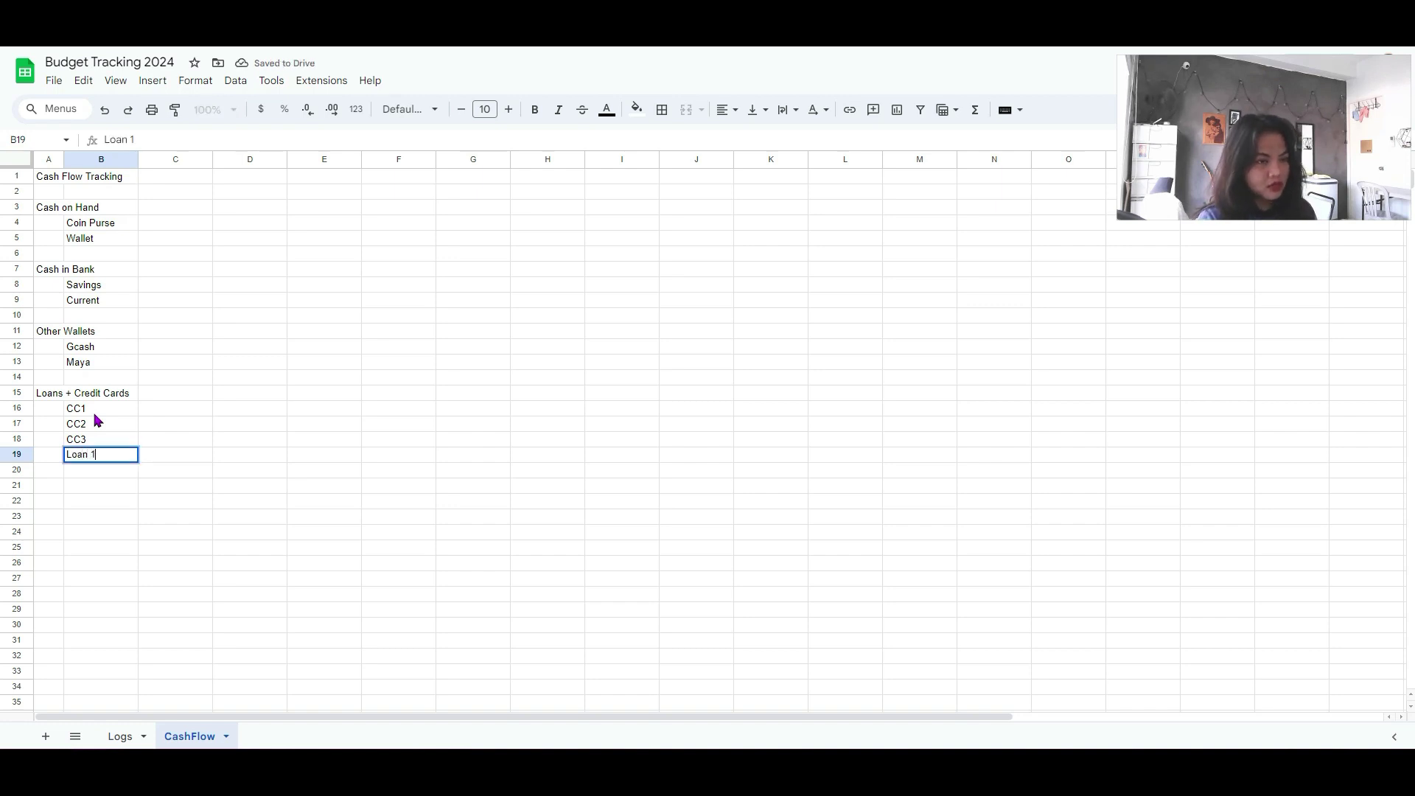
key(Return)
text(Lo)
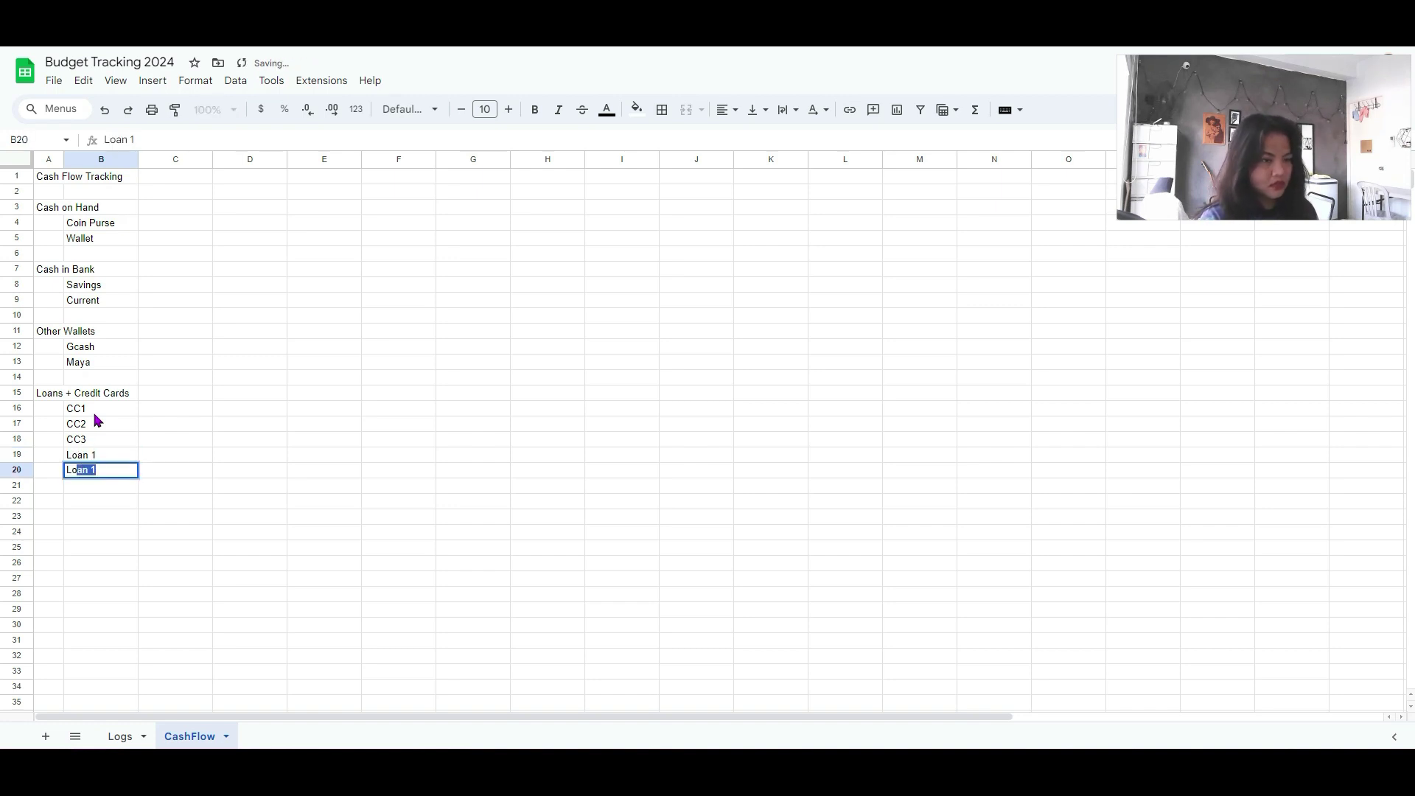
text(an 2)
- Enter the column headers Accounts, Current Balance and Initial Balance in B2, C2 and D2
click(136, 195)
text(A)
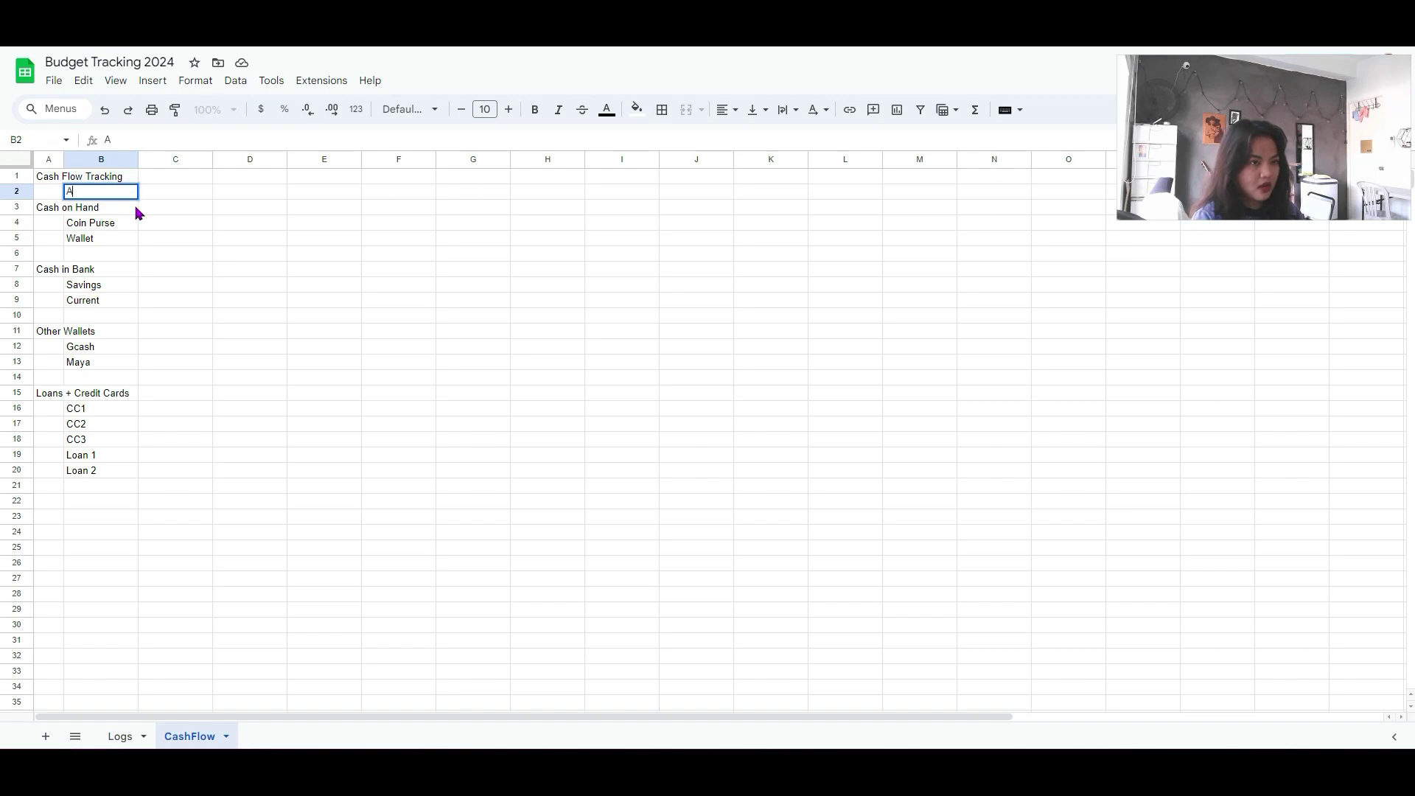
text(ccounts)
key(Tab)
text(Current Balance)
key(Tab)
text(Iniit)
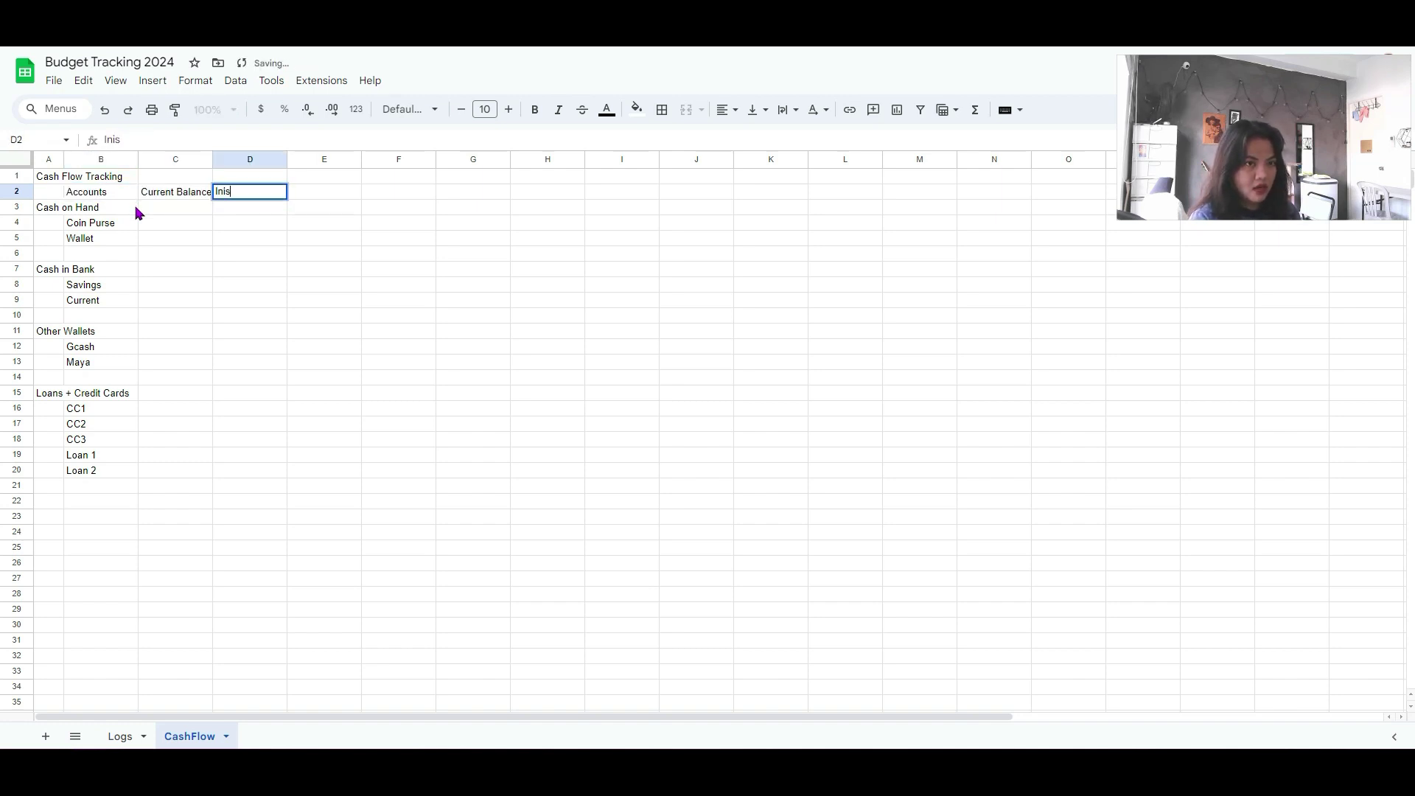
key(BackSpace)
key(BackSpace)
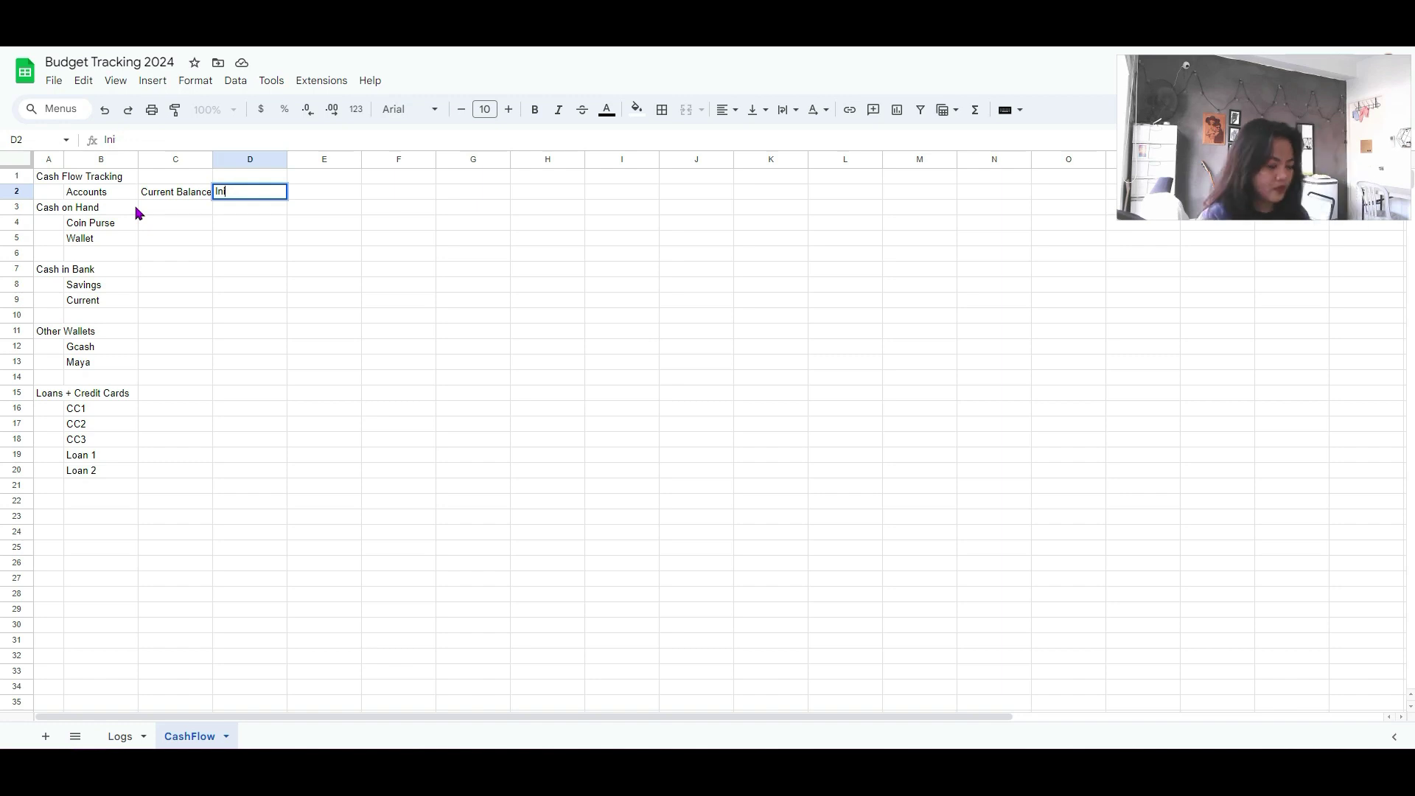
text(tial Balance)
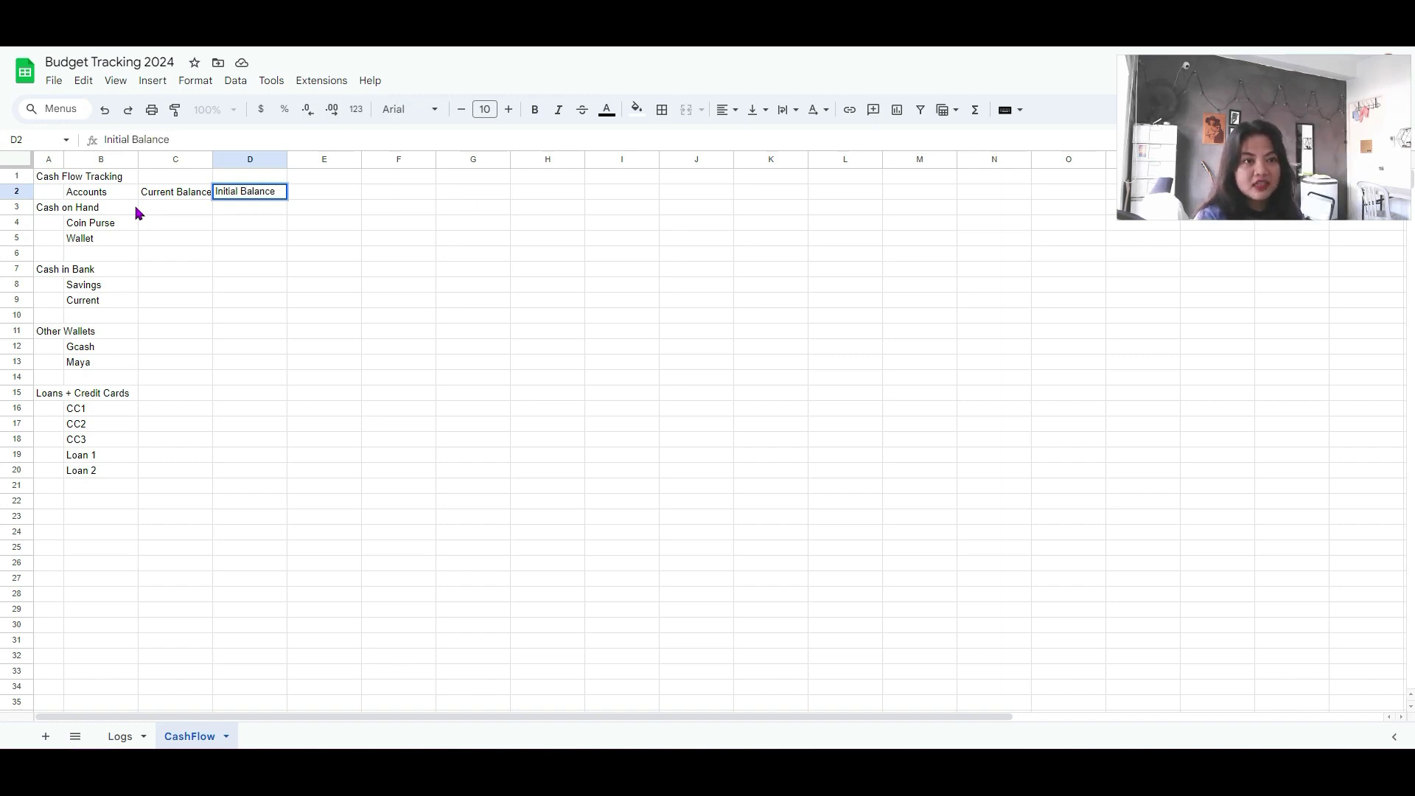
- Enter January and February in E2 and F2 and extend the month series through December in P2
click(136, 209)
key(Down)
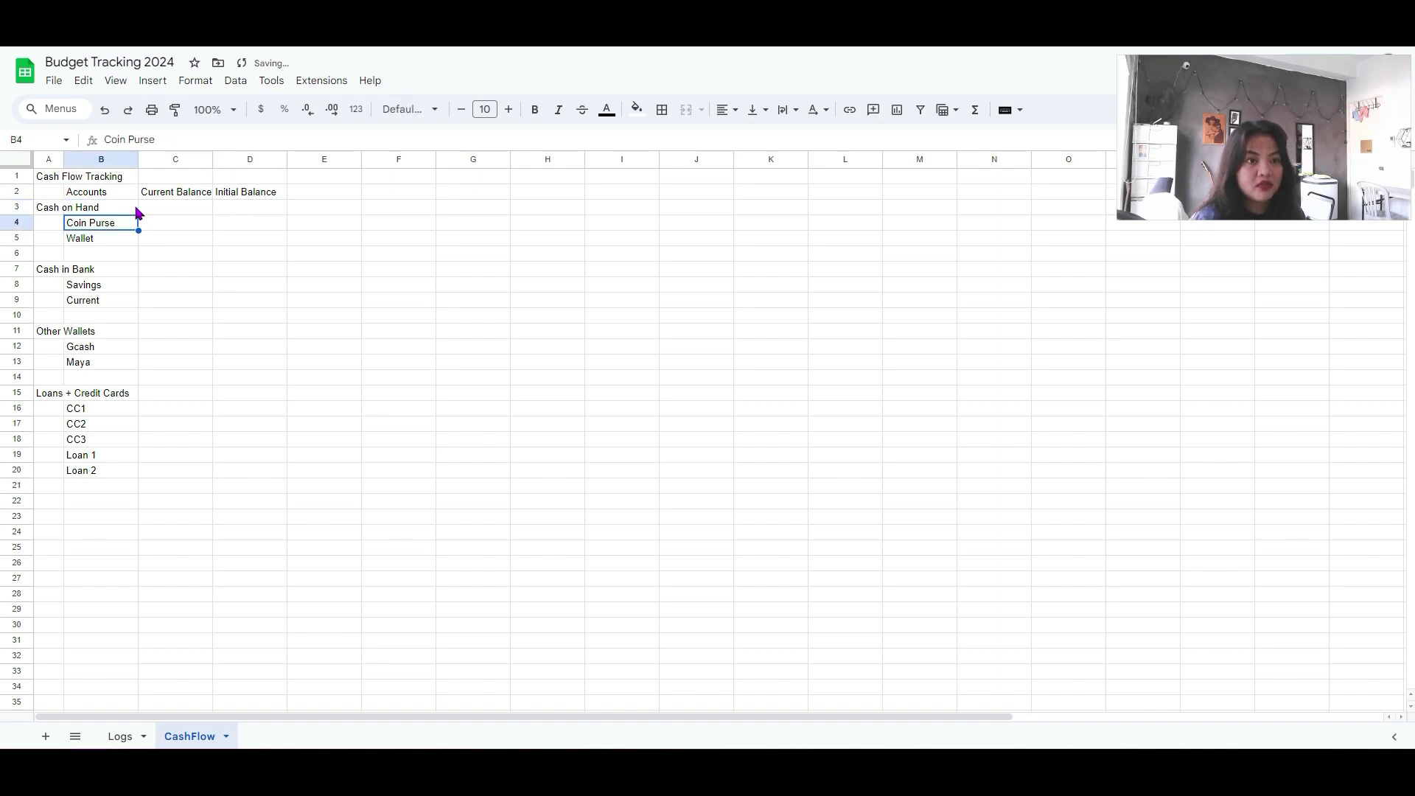
key(Right)
key(Up)
key(Up)
key(Right)
key(Right)
text(January)
key(Tab)
text(February)
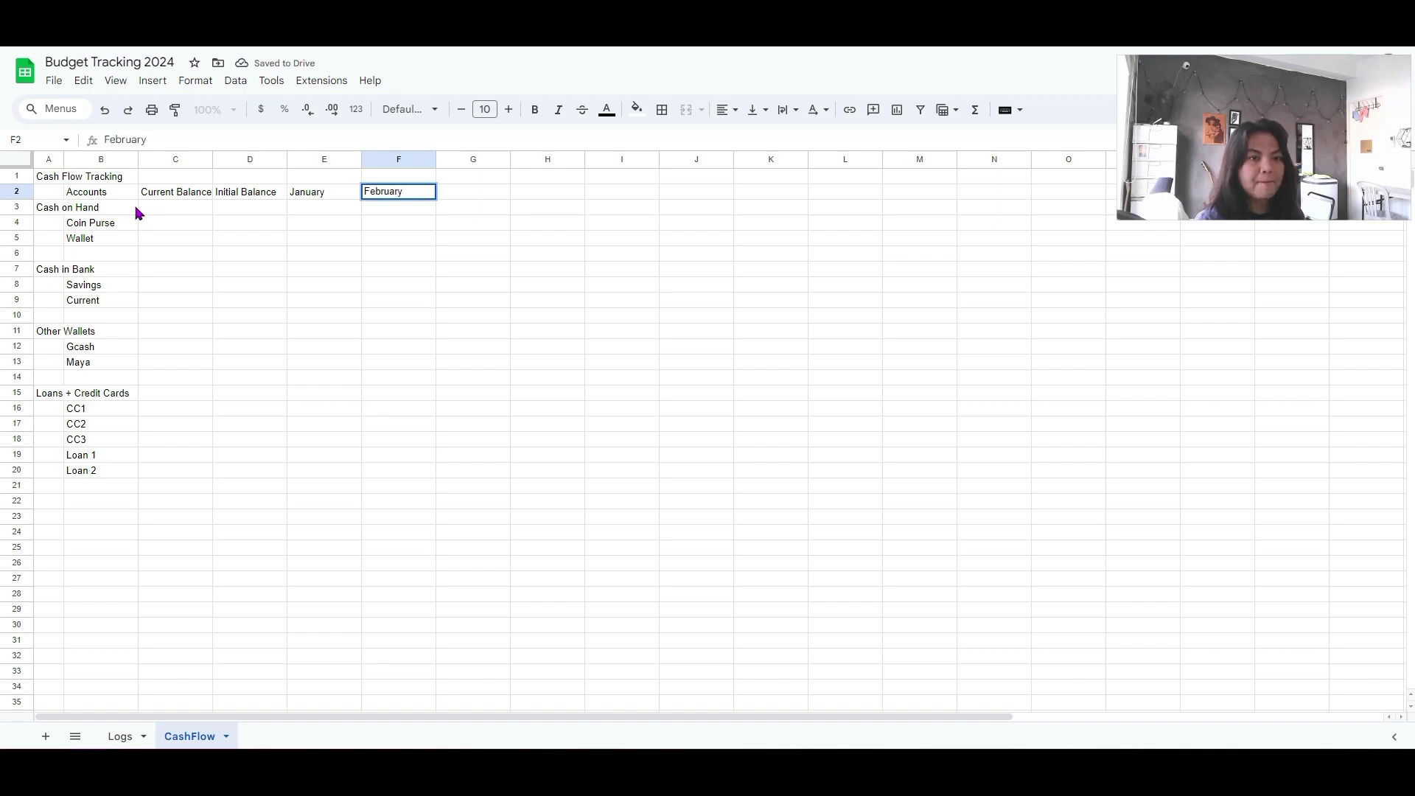
drag(317, 193, 412, 194)
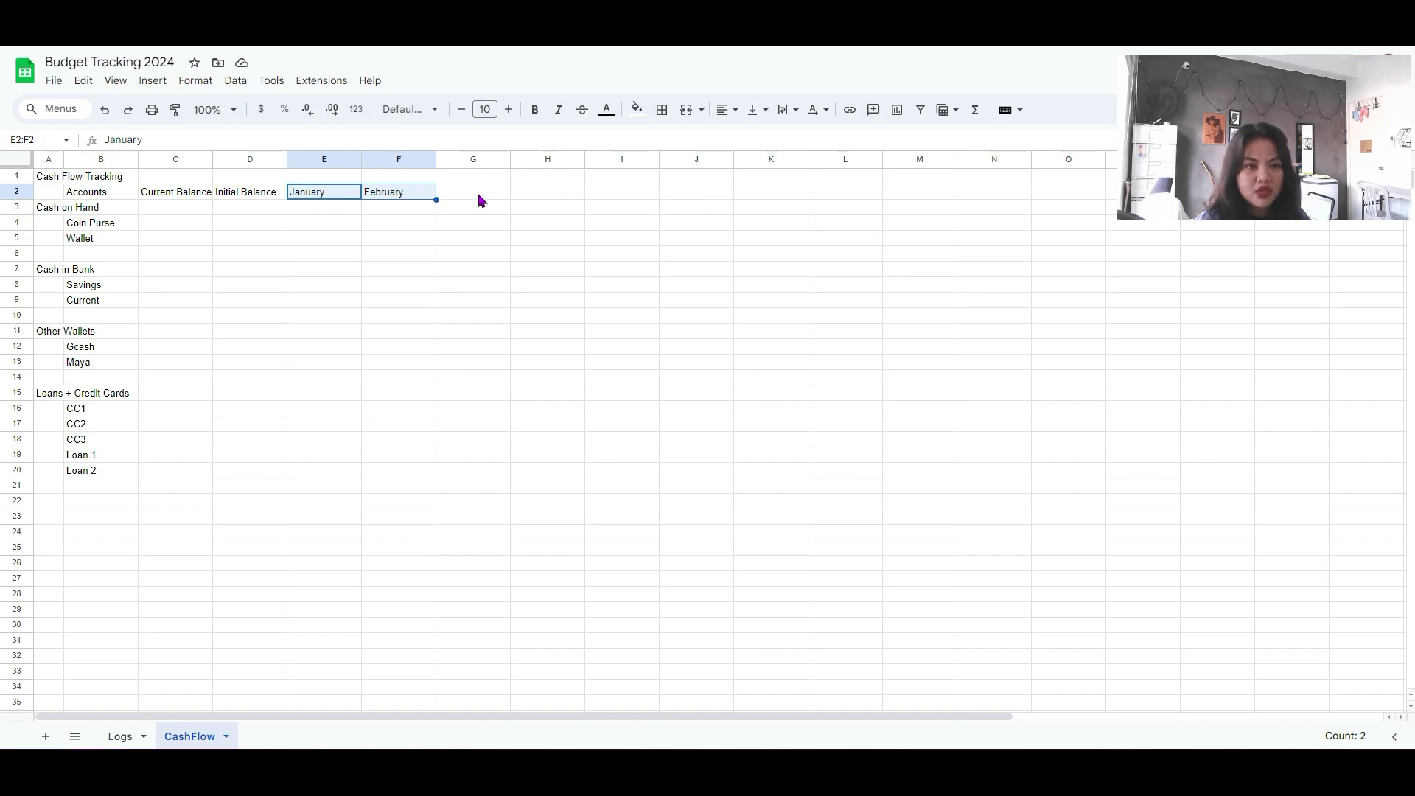
drag(436, 200, 1179, 200)
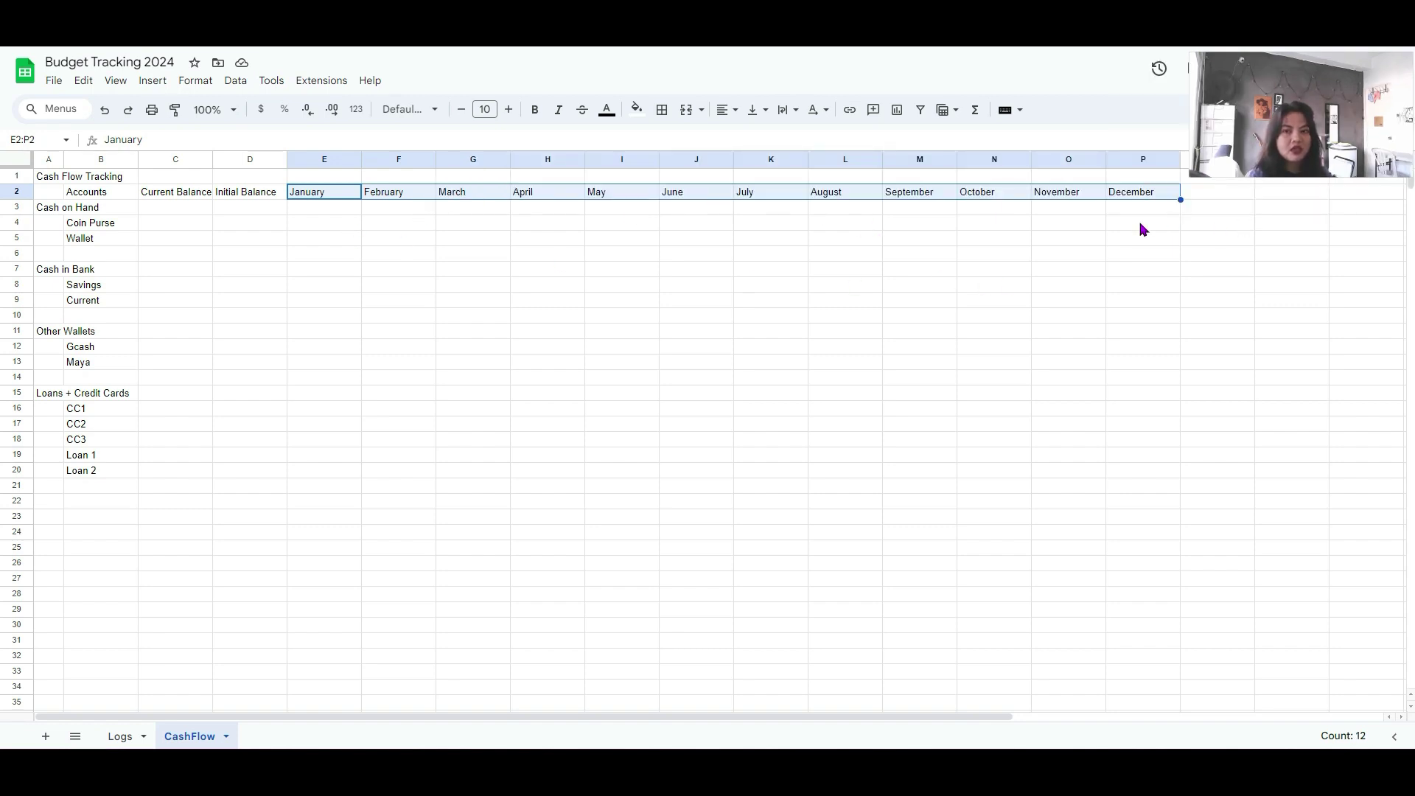
click(591, 243)
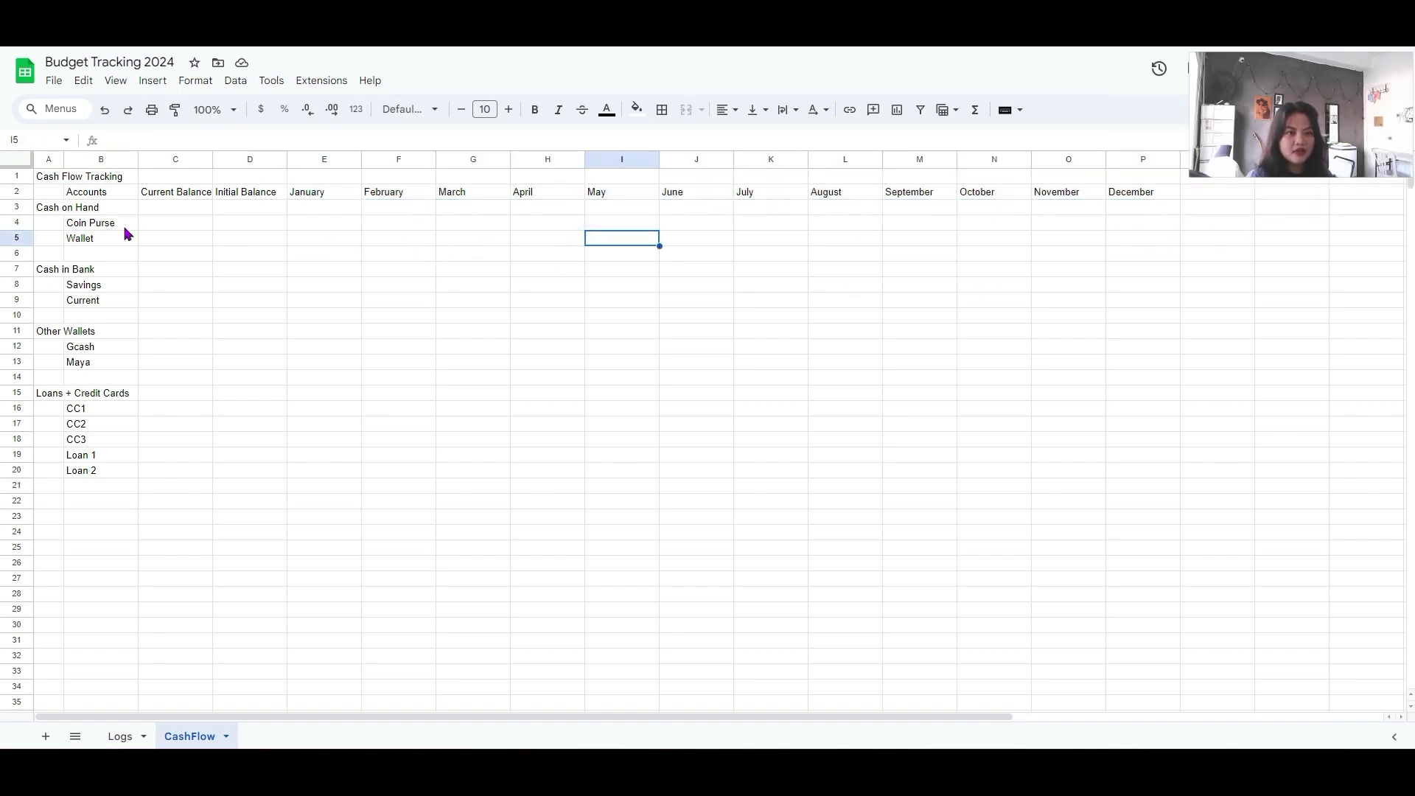
- Number the months 1 to 12 in E3:P3 by entering 1 and 2 and extending the series
click(310, 211)
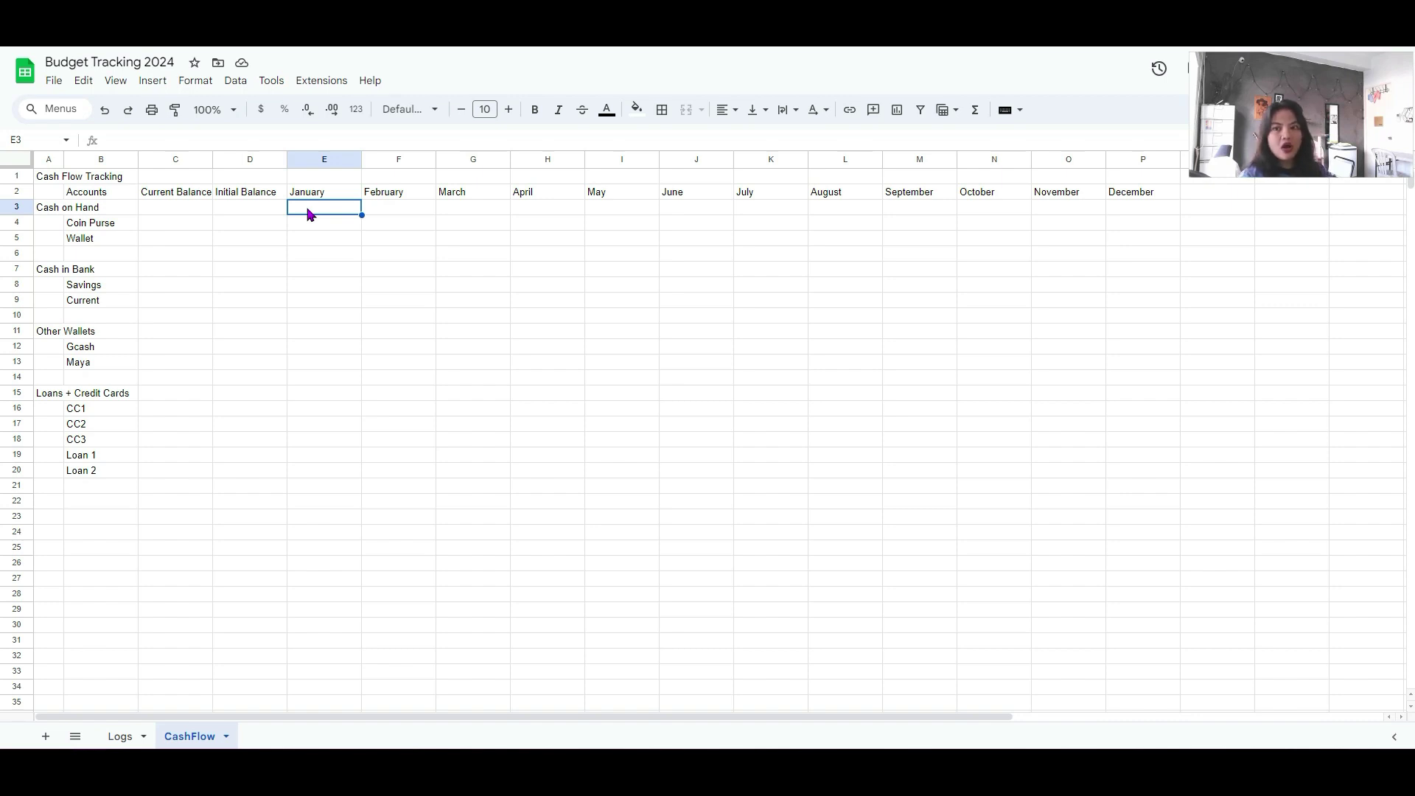
text(1)
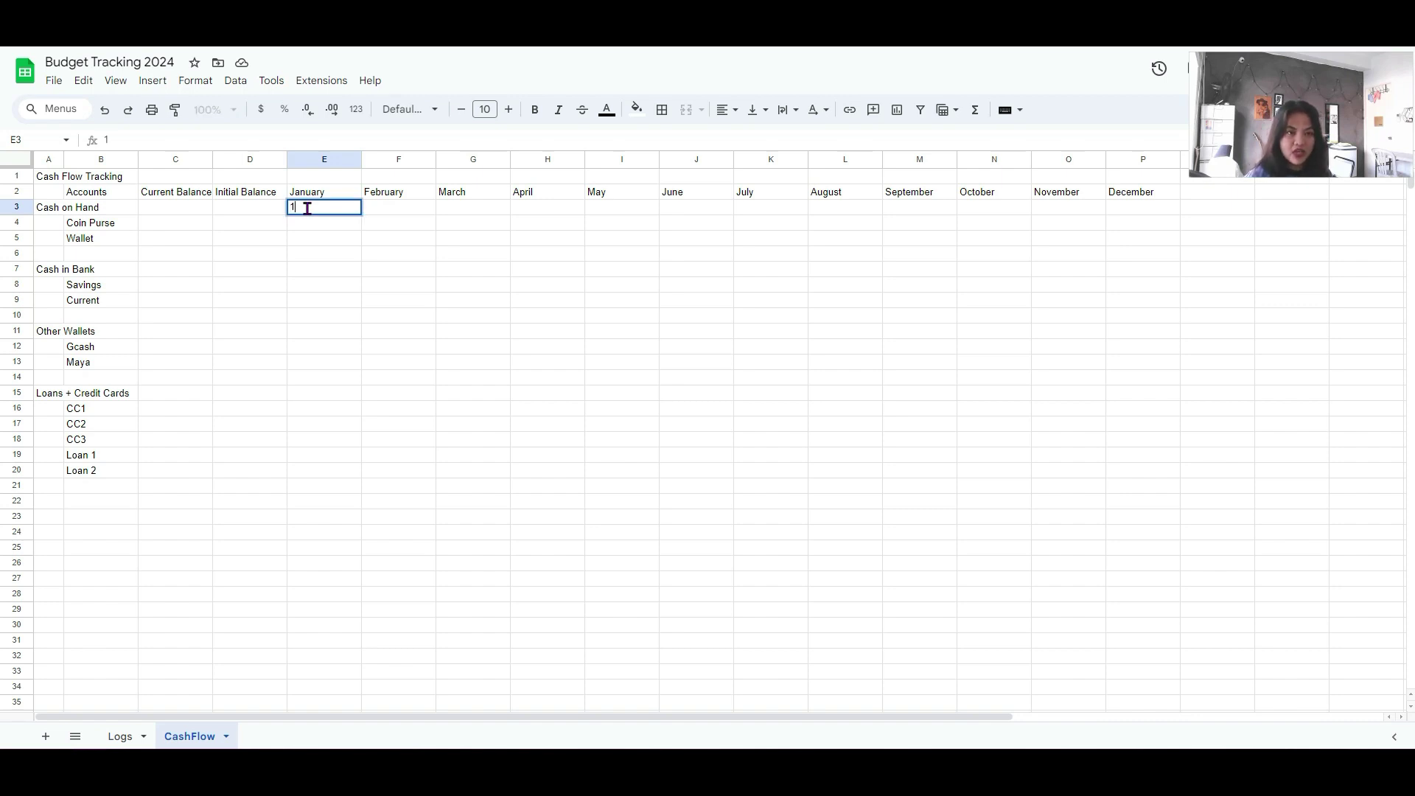
key(Tab)
text(2)
key(Tab)
drag(316, 211, 1141, 234)
click(1140, 257)
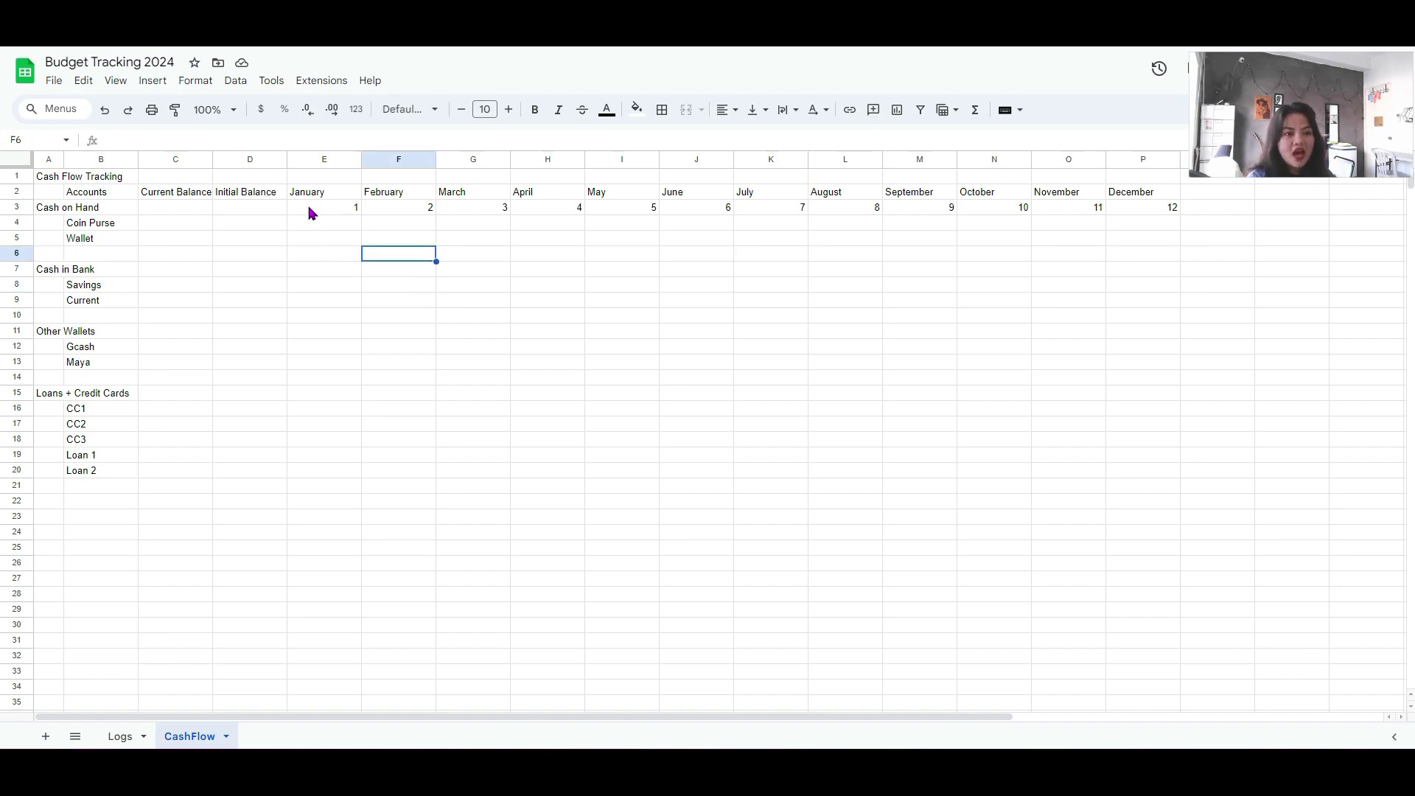
- Hide the month numbers in E3:P3 by setting their text color to white
drag(305, 207, 1172, 212)
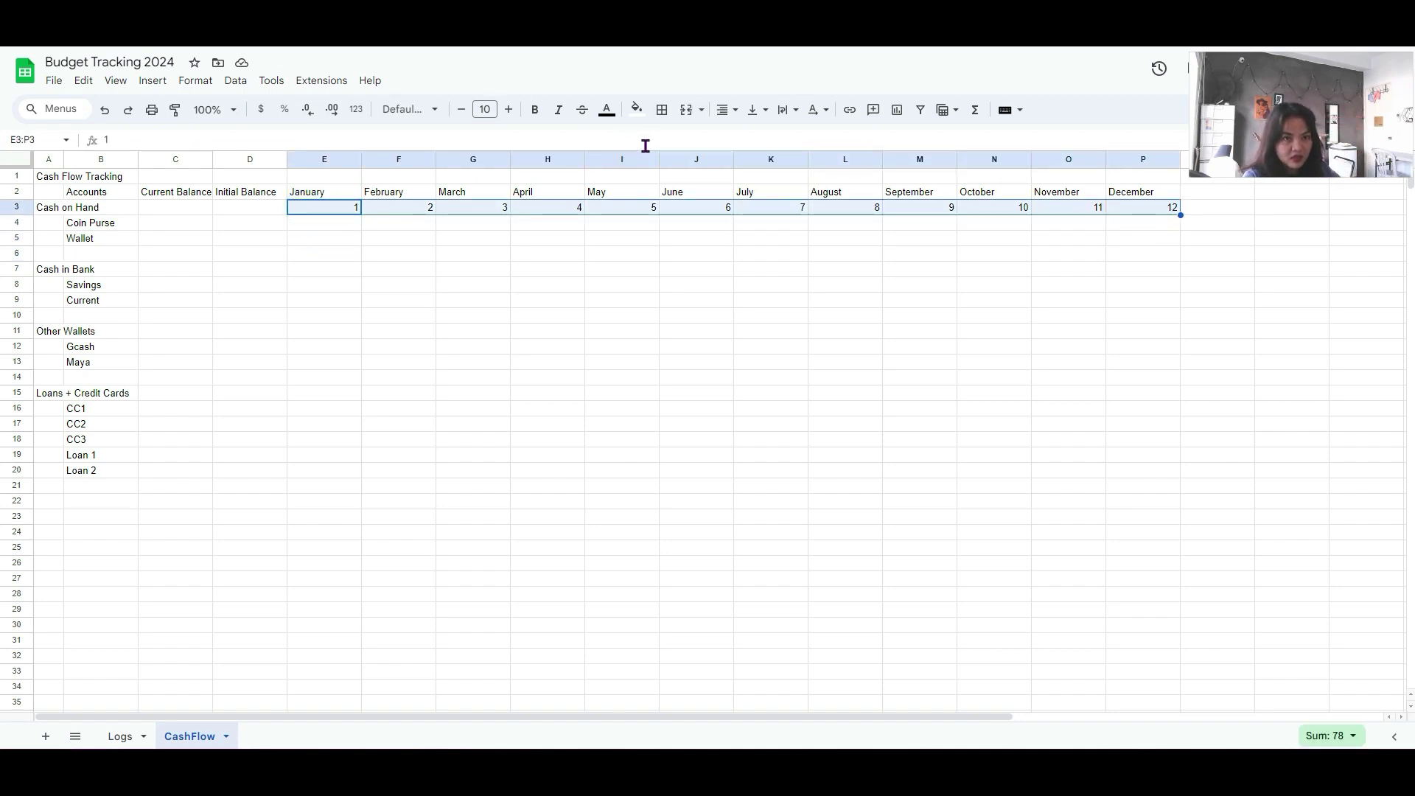
click(609, 110)
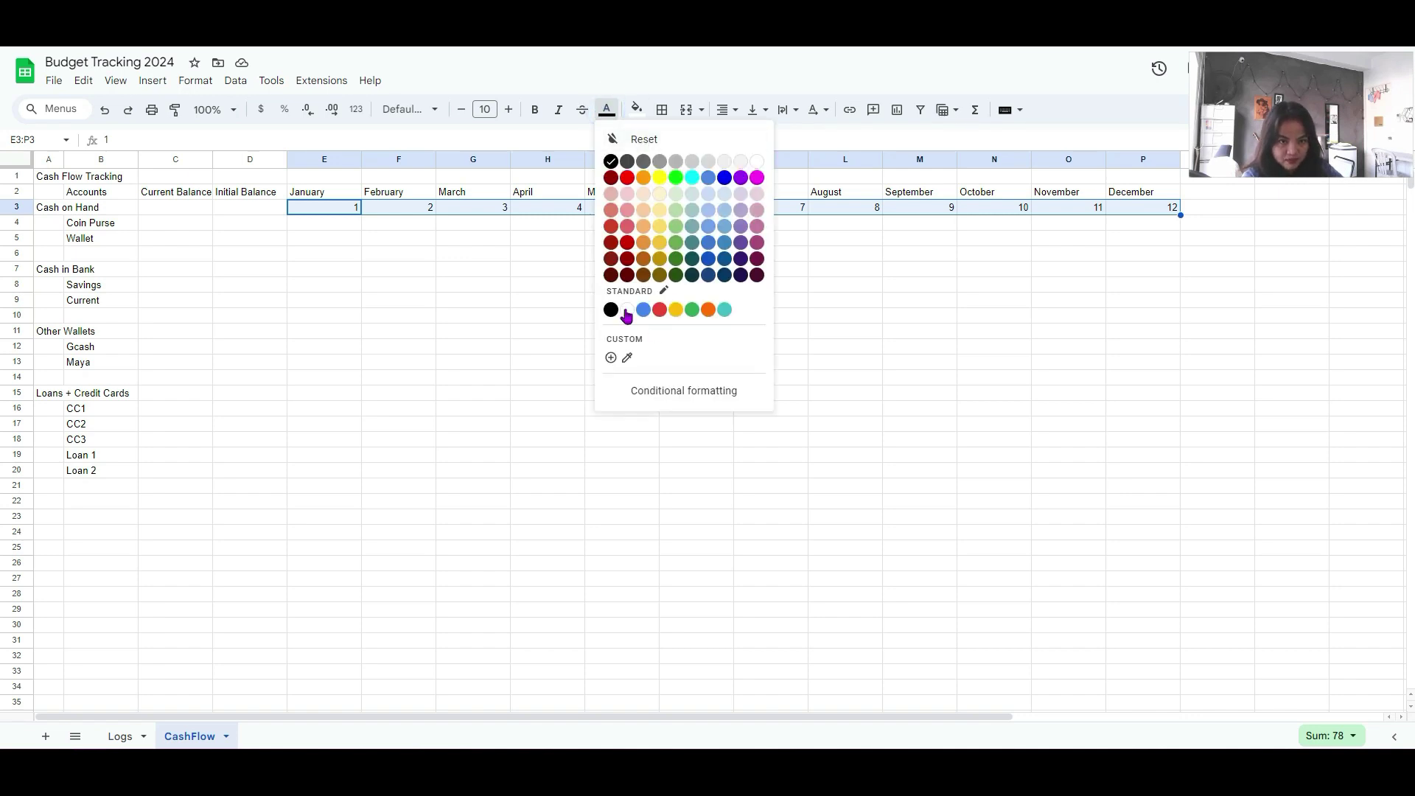
click(628, 310)
click(499, 305)
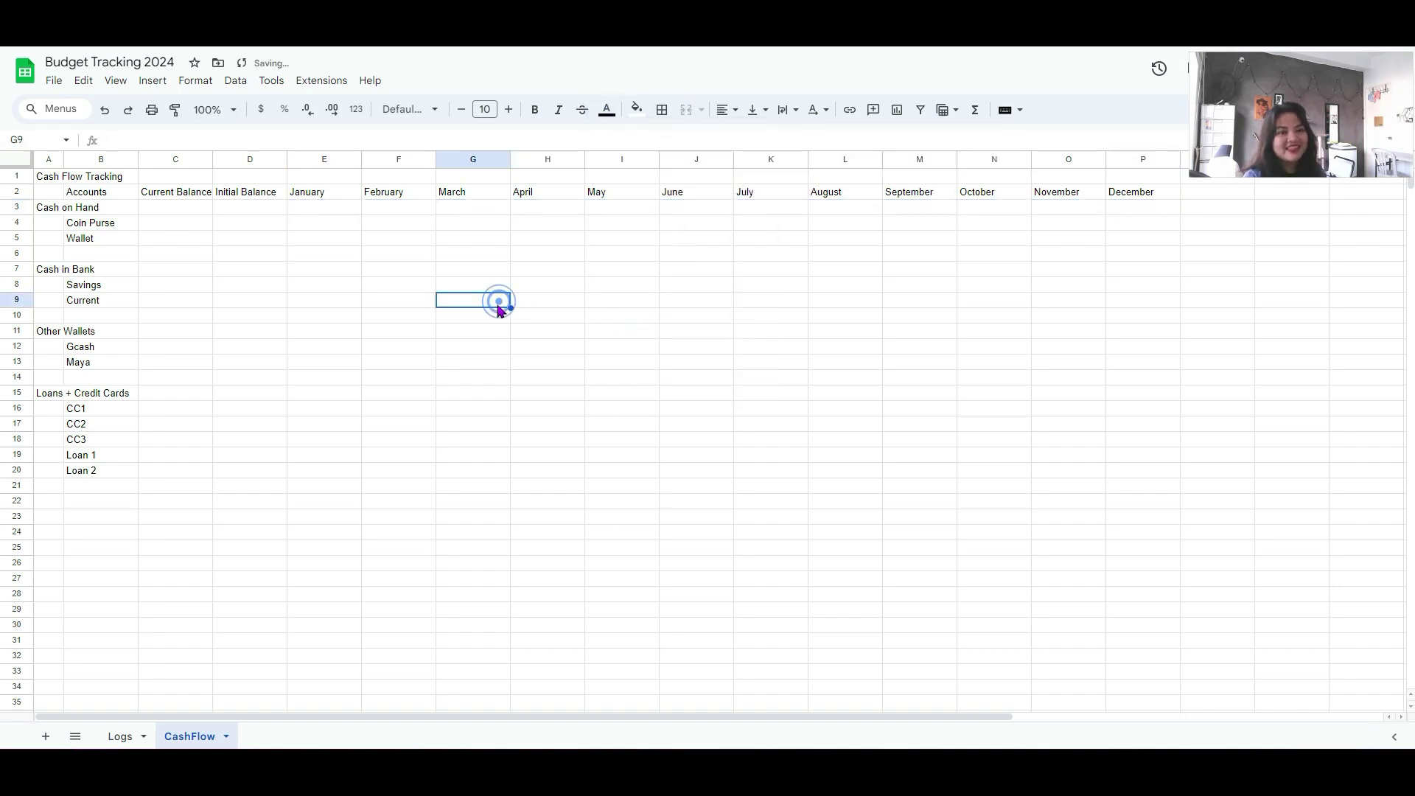
- Set the whole sheet's font to Roboto and bold the headings in column A and row 2
key(ctrl+a)
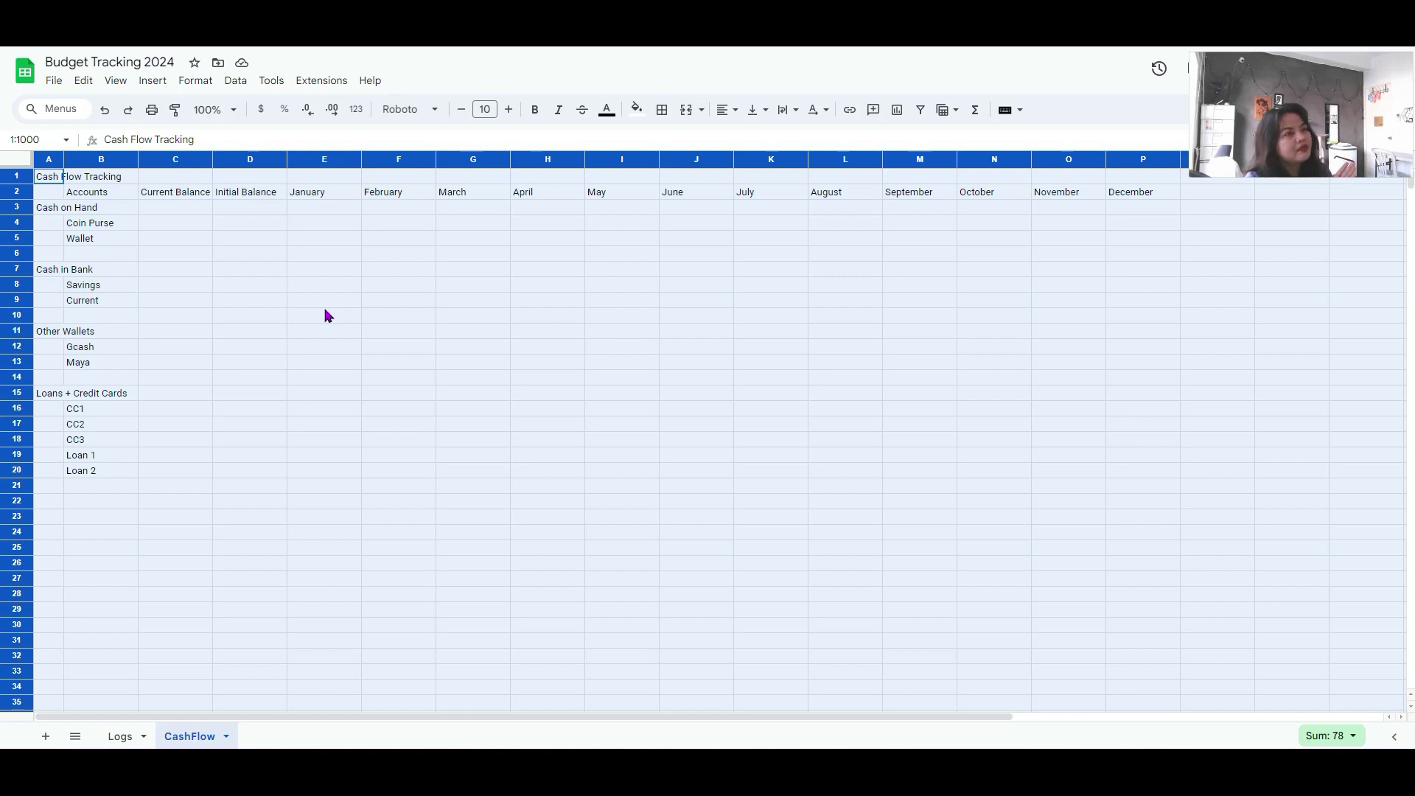
click(260, 272)
click(43, 159)
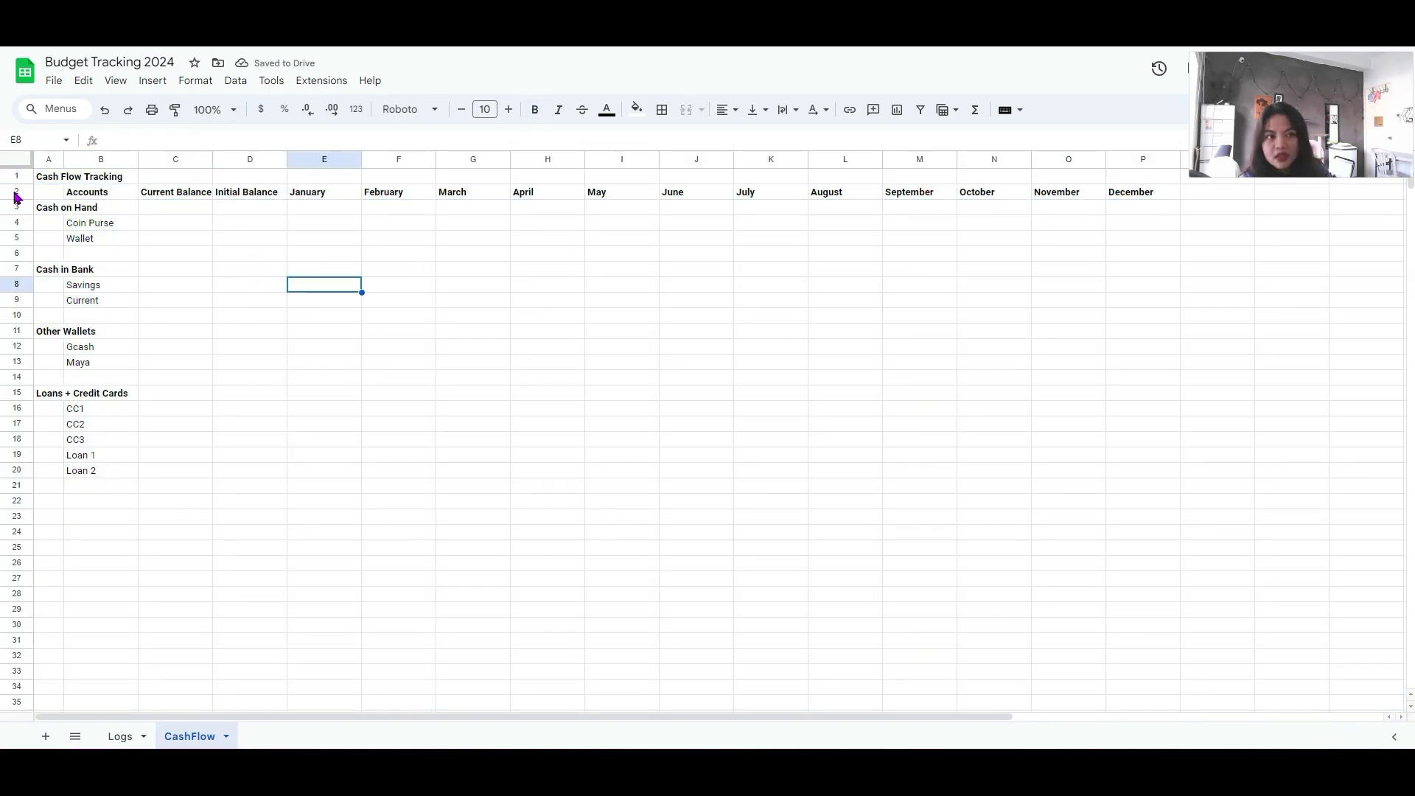
- Enlarge the Cash Flow Tracking title in row 1 to font size 20
click(667, 331)
click(46, 177)
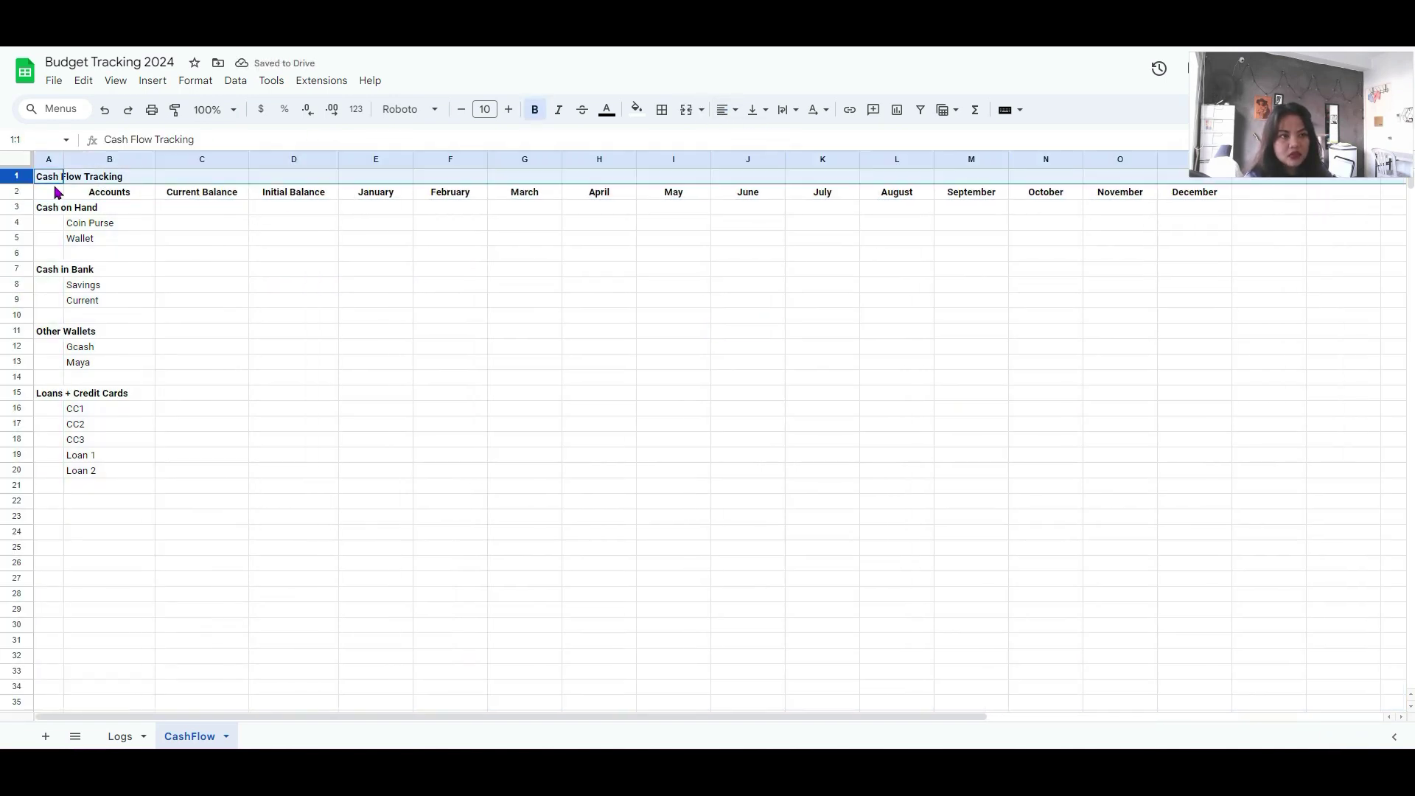
click(484, 109)
text(18)
key(Return)
click(484, 110)
text(20)
key(Return)
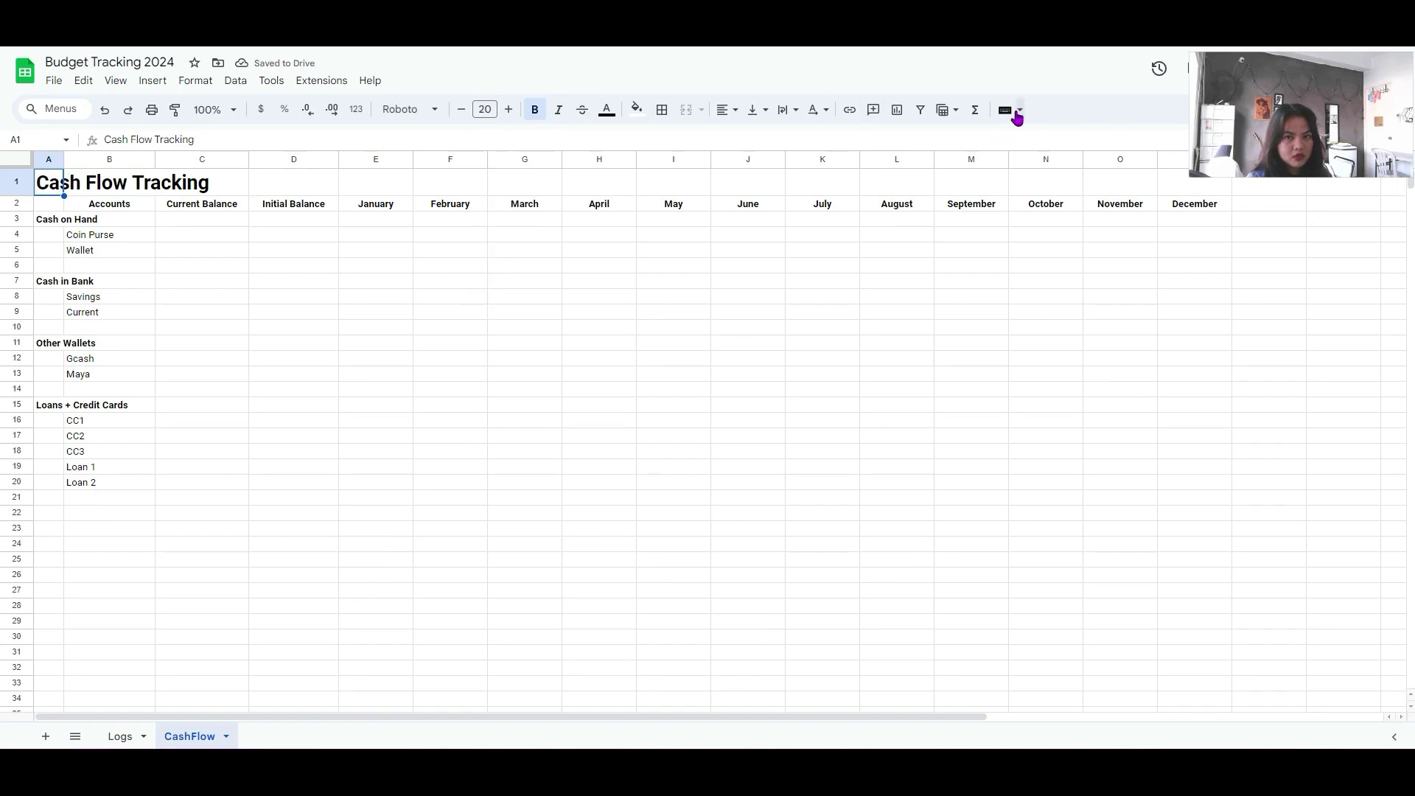
- Fill the title cells A1:C1 with light purple
drag(52, 184, 214, 182)
click(637, 109)
click(772, 194)
click(485, 343)
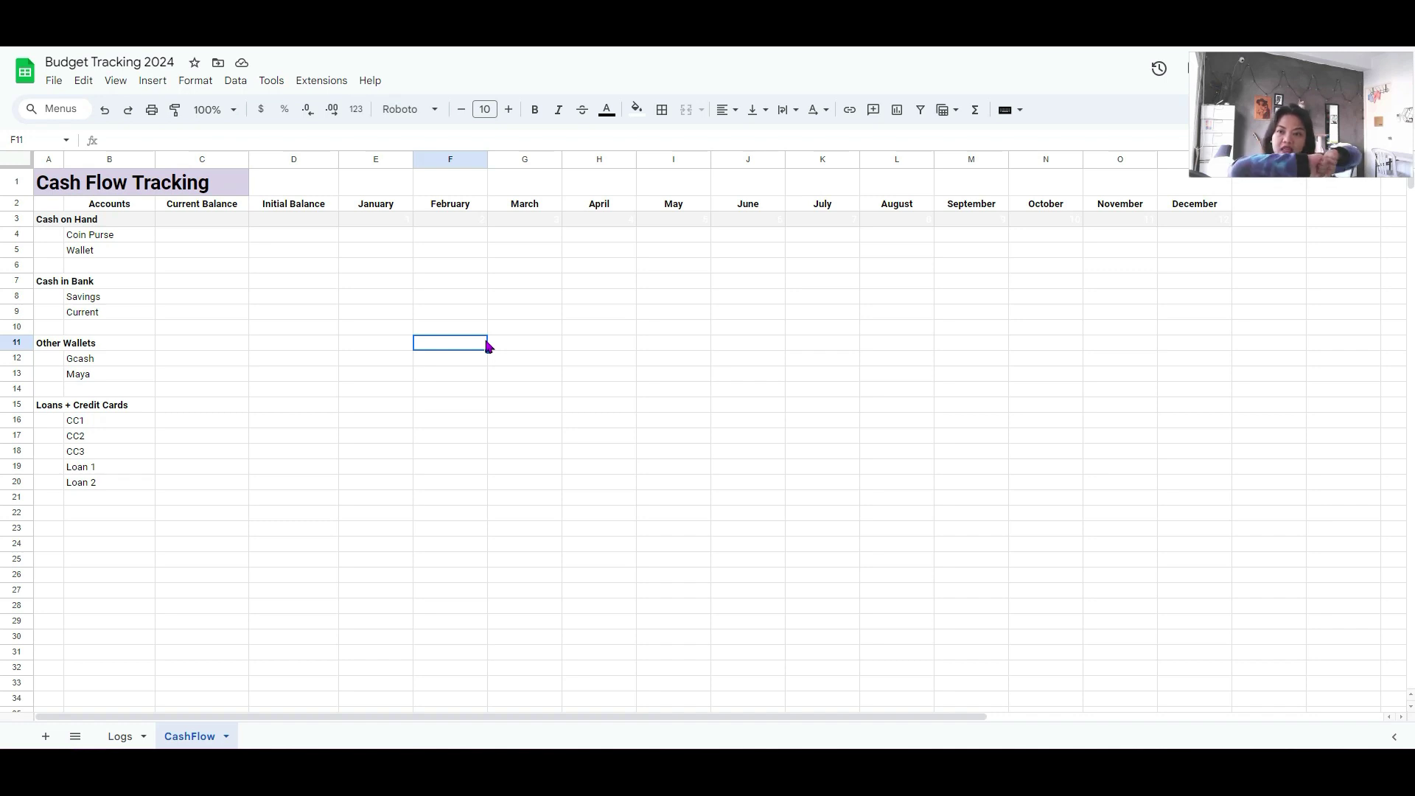
- Enter the label "Status:" in D1 beside the title
click(320, 189)
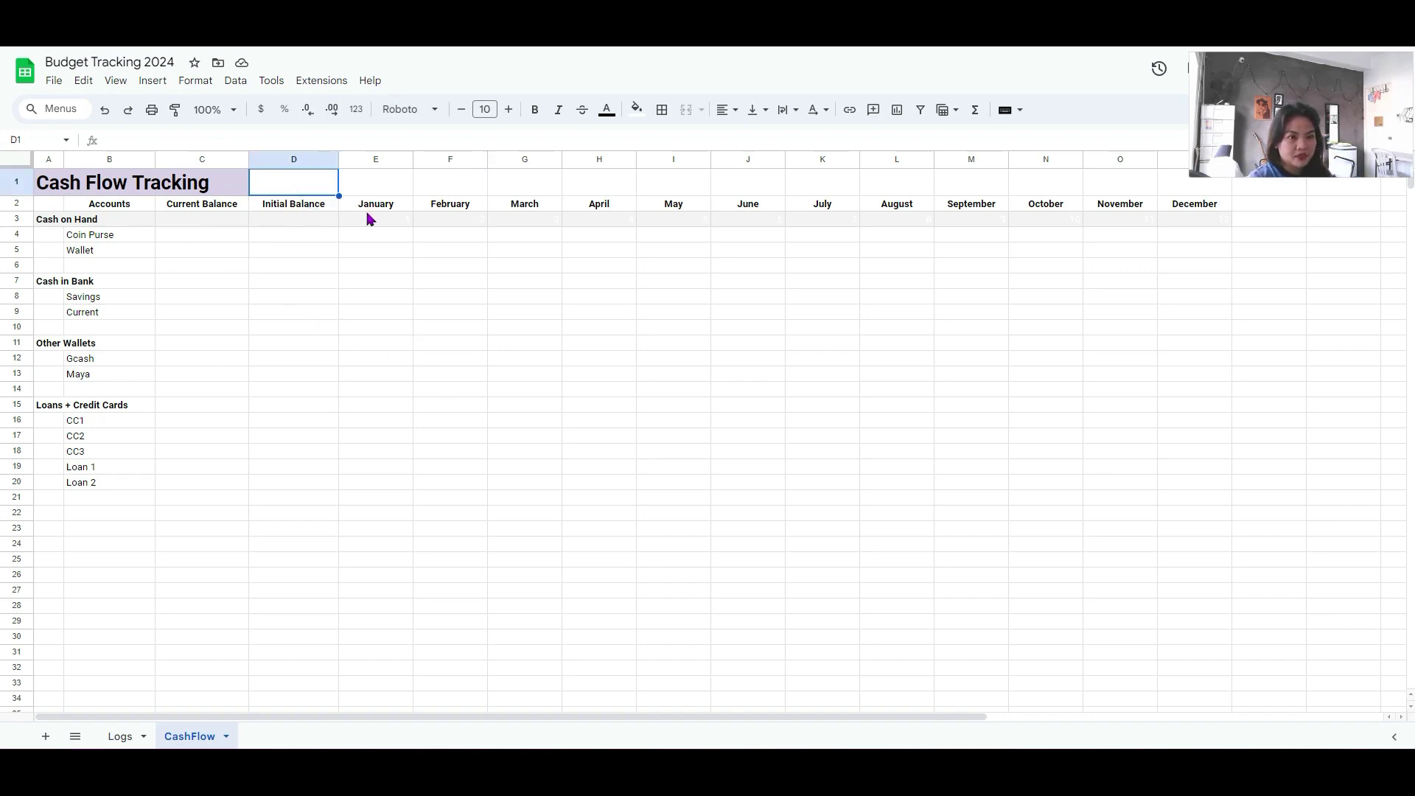
text(Status:)
key(Tab)
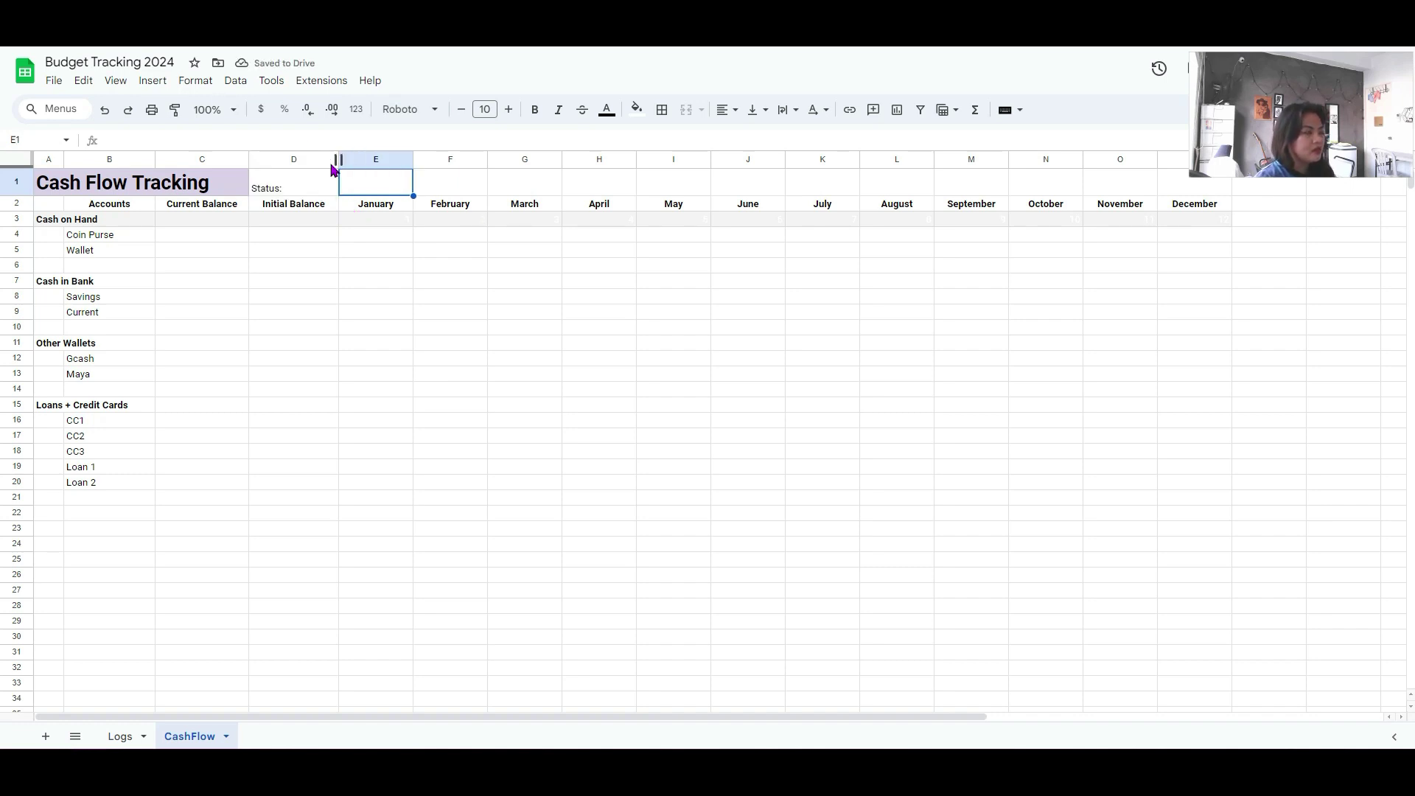
- Begin an IF formula in E1 that subtracts the sum of C16:C21 from the sum of C4:C14
text(=if)
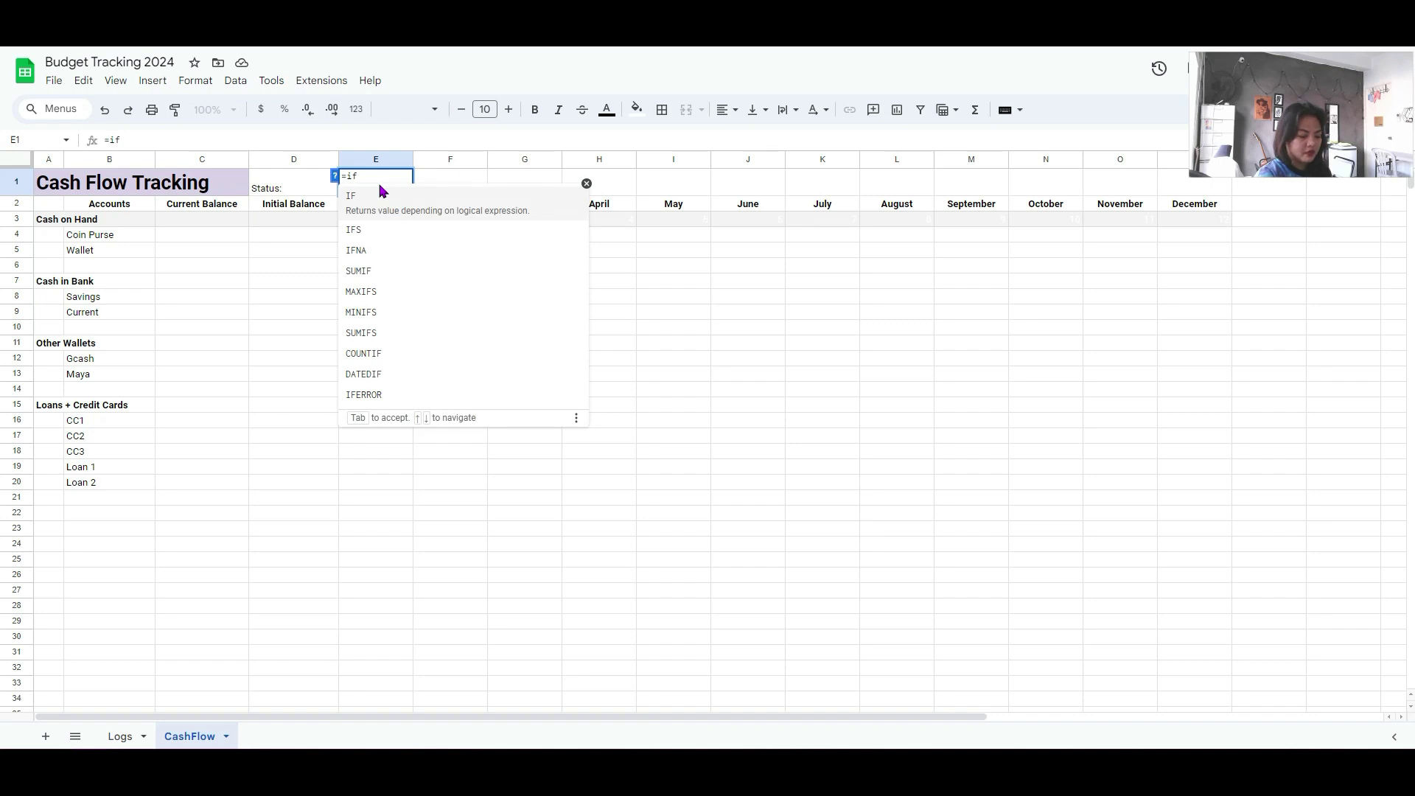
text((sum()
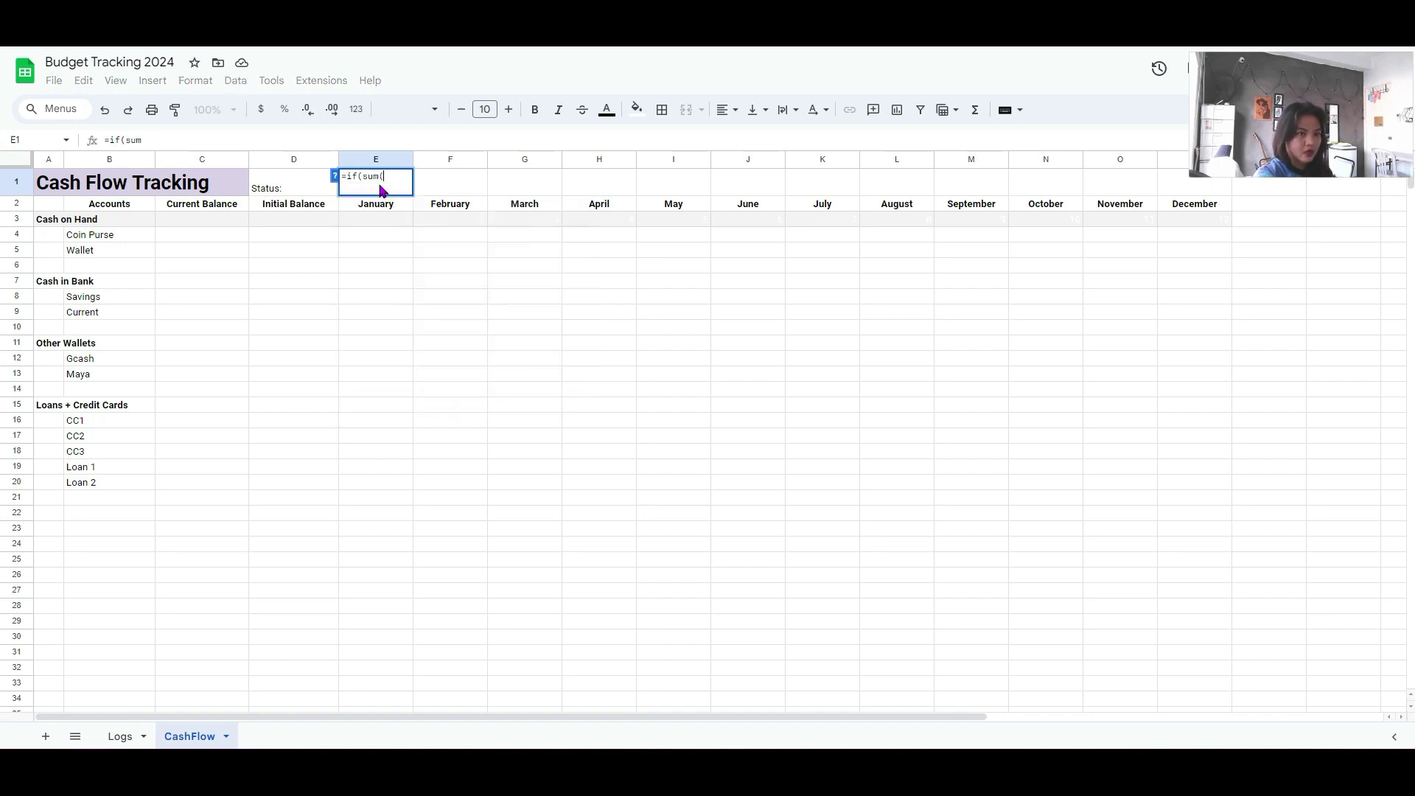
drag(205, 236, 218, 393)
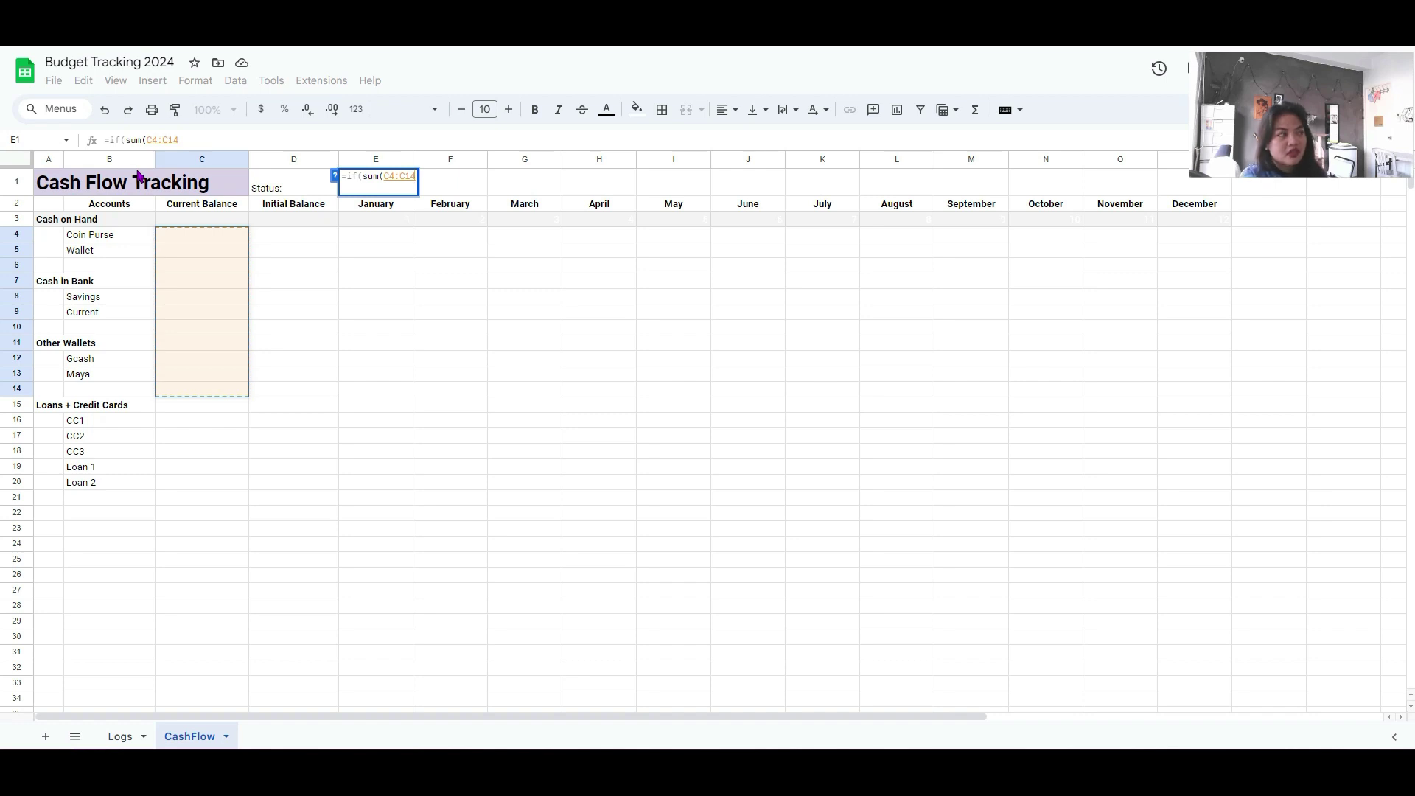
text())
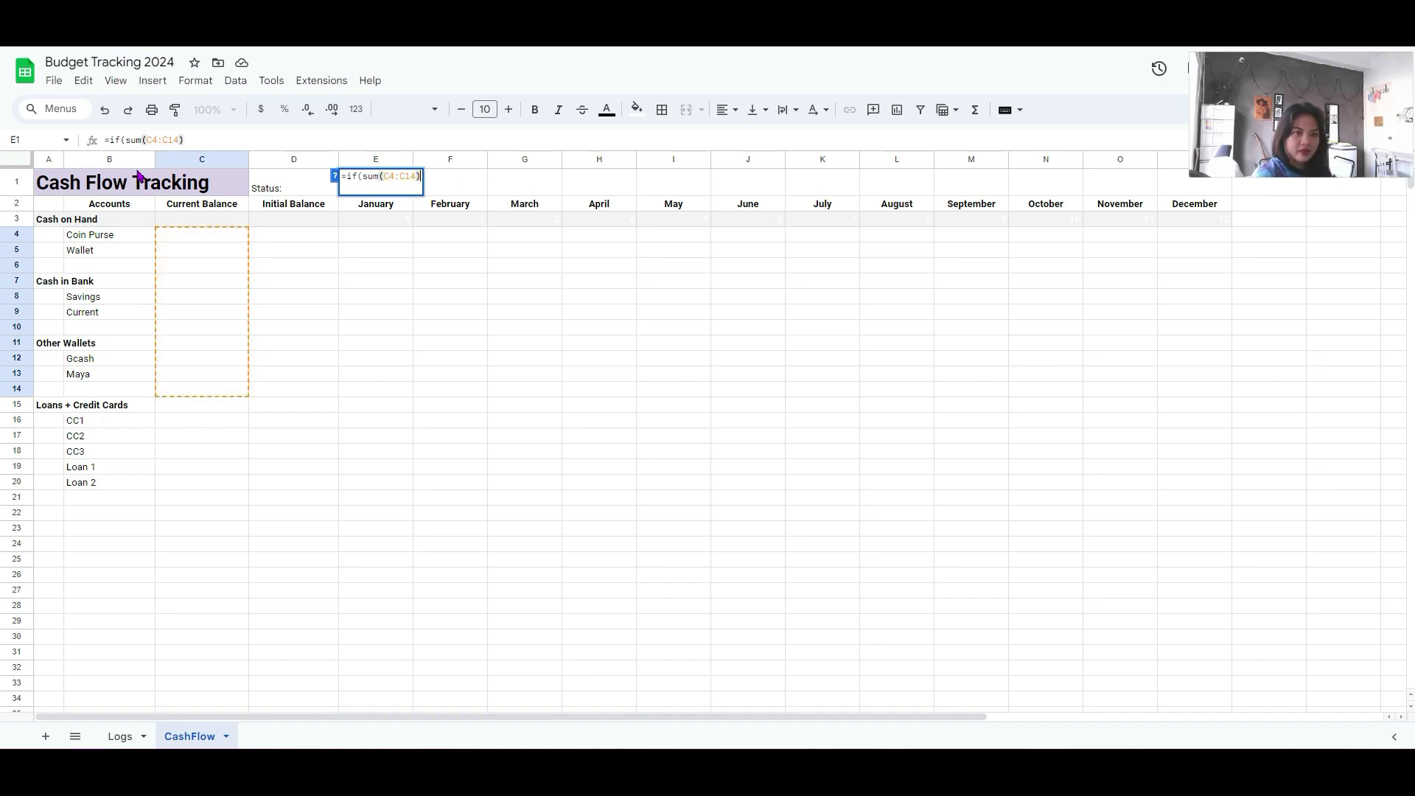
text(-()
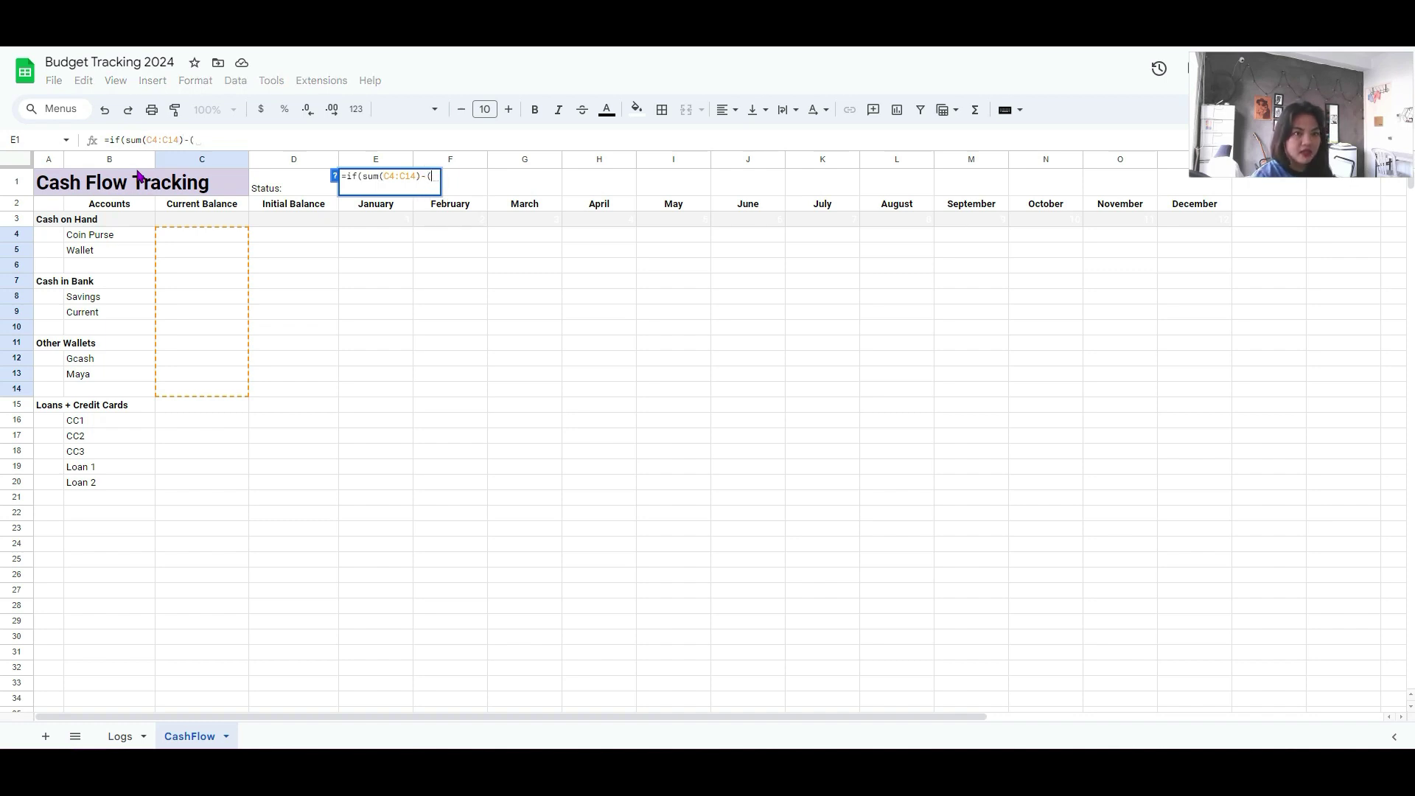
drag(199, 419, 214, 506)
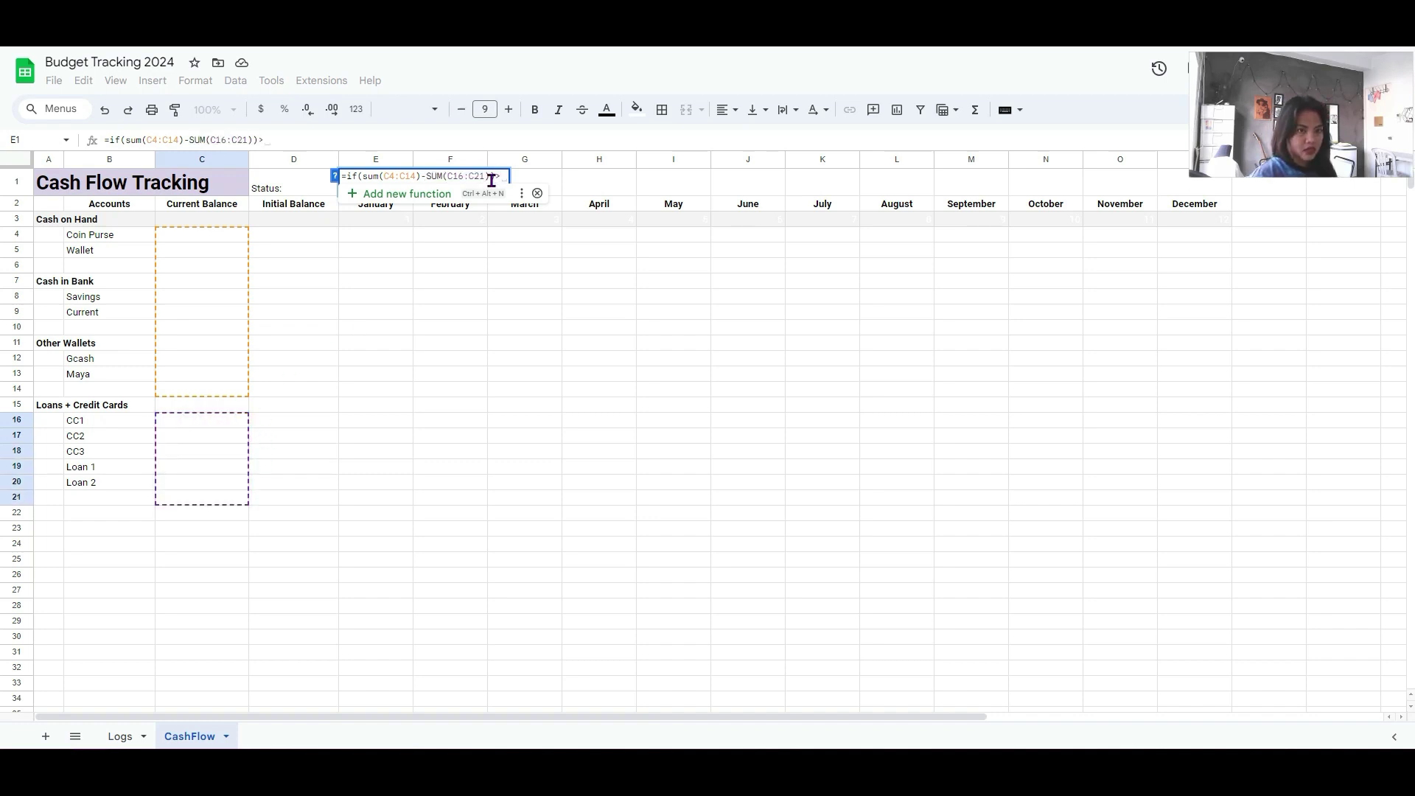
- Complete the E1 formula so a difference above 1000 returns "OK" and anything else returns "In Debt"
text(1000)
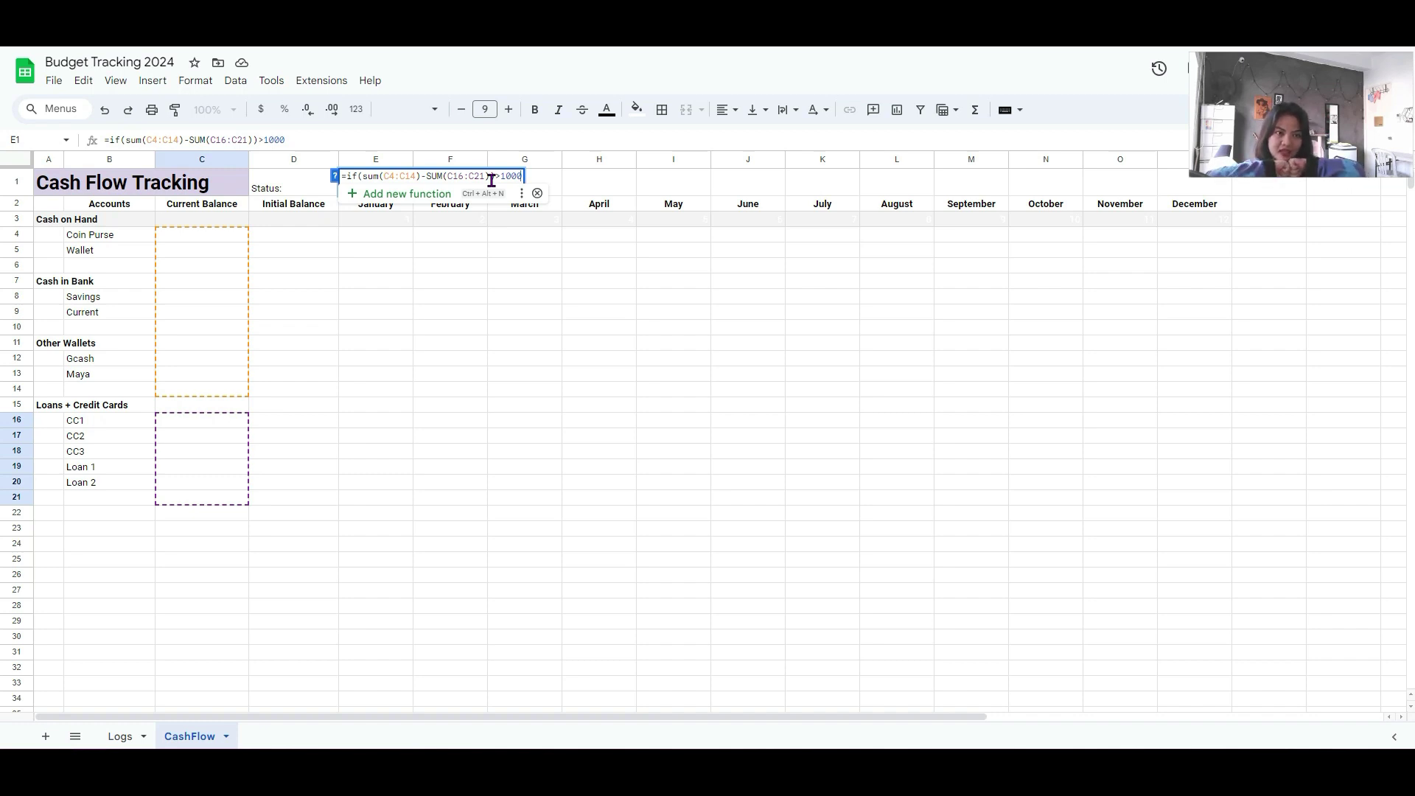
key(BackSpace)
key(BackSpace)
key(BackSpace)
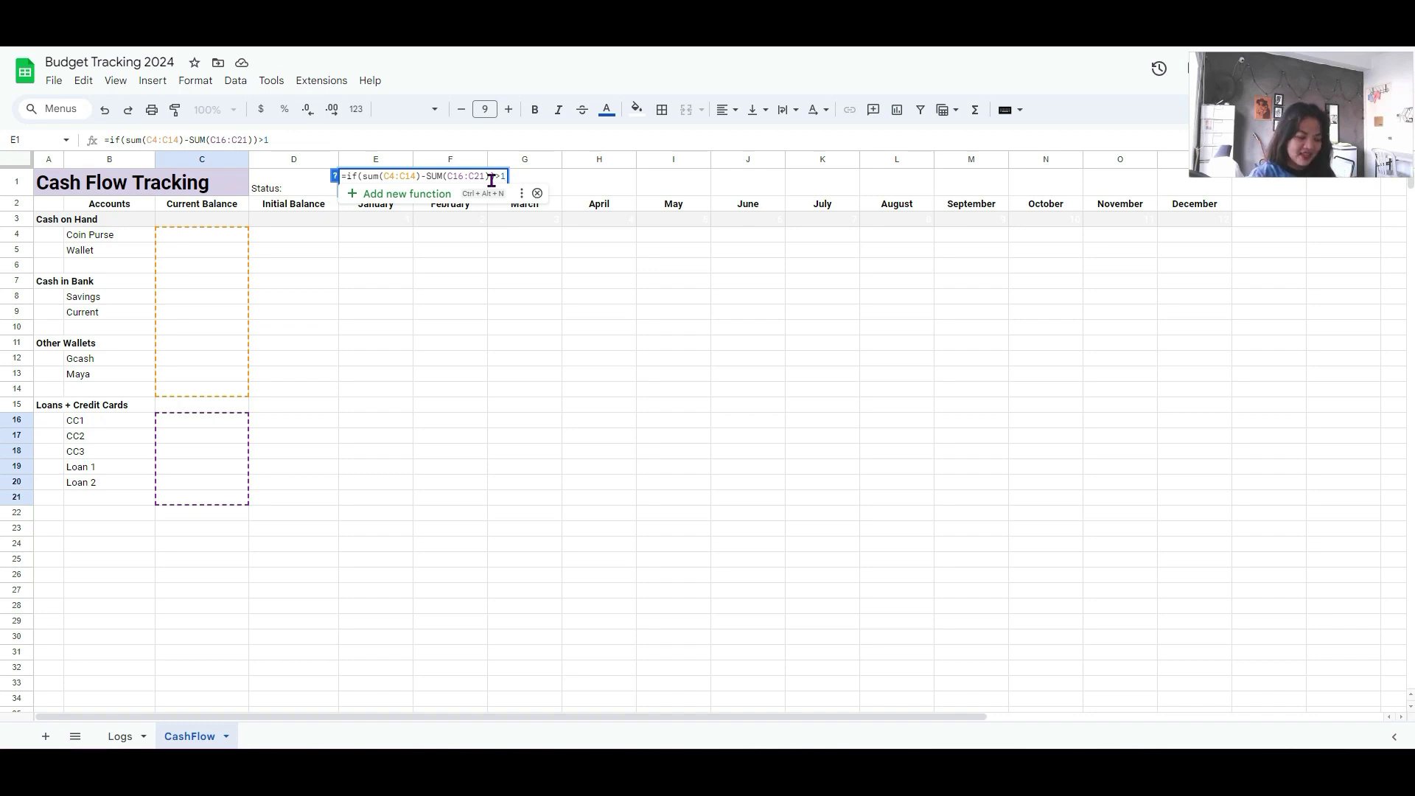
text(000)
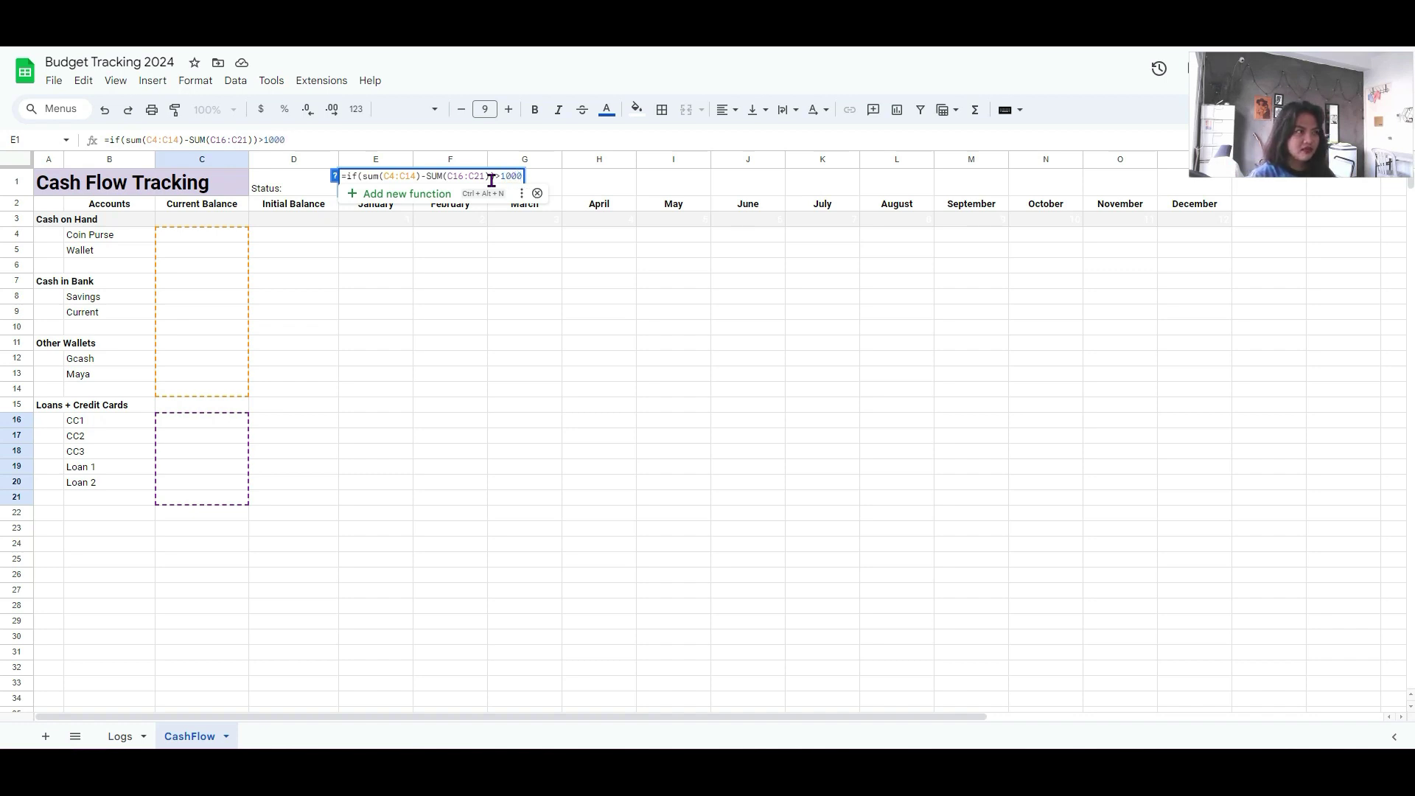
text(, )
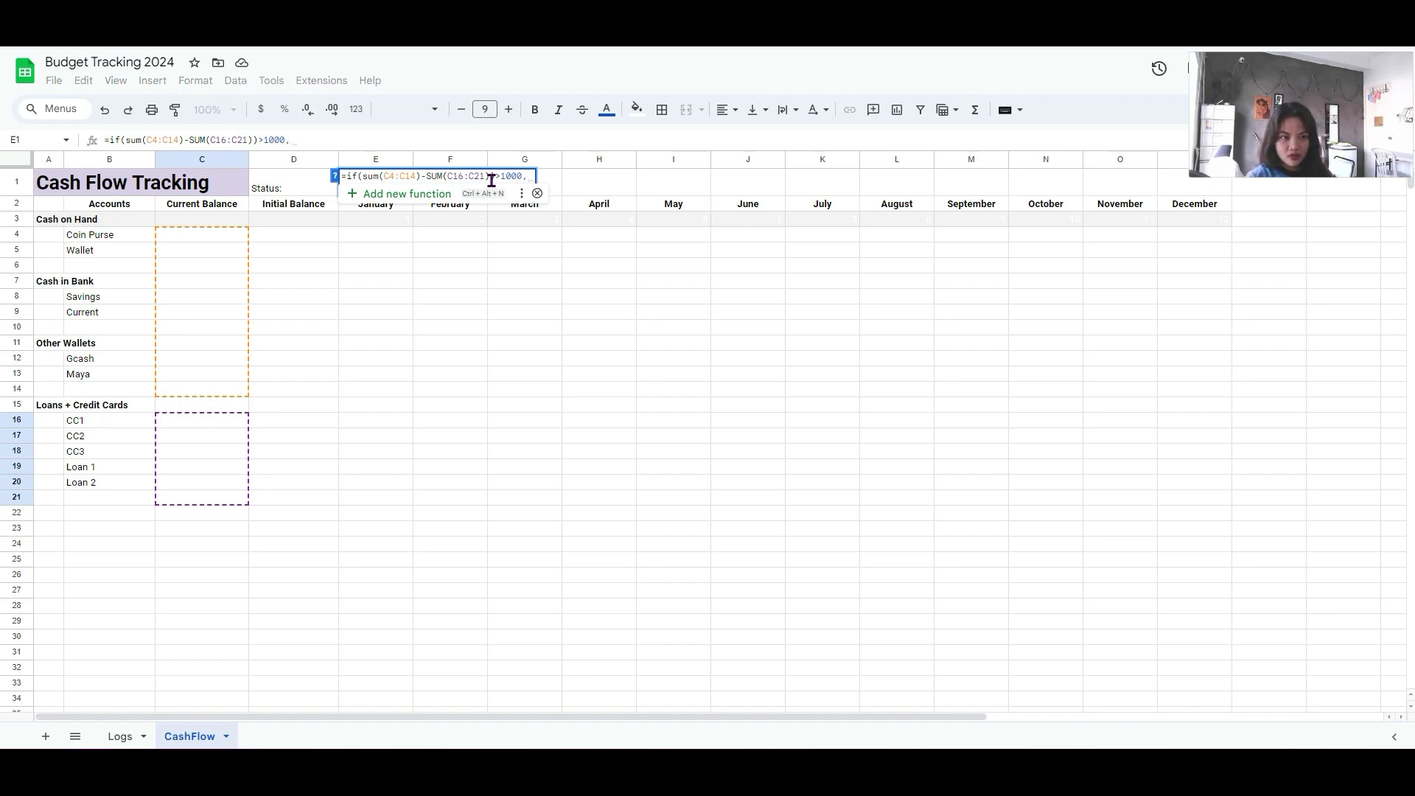
text(")
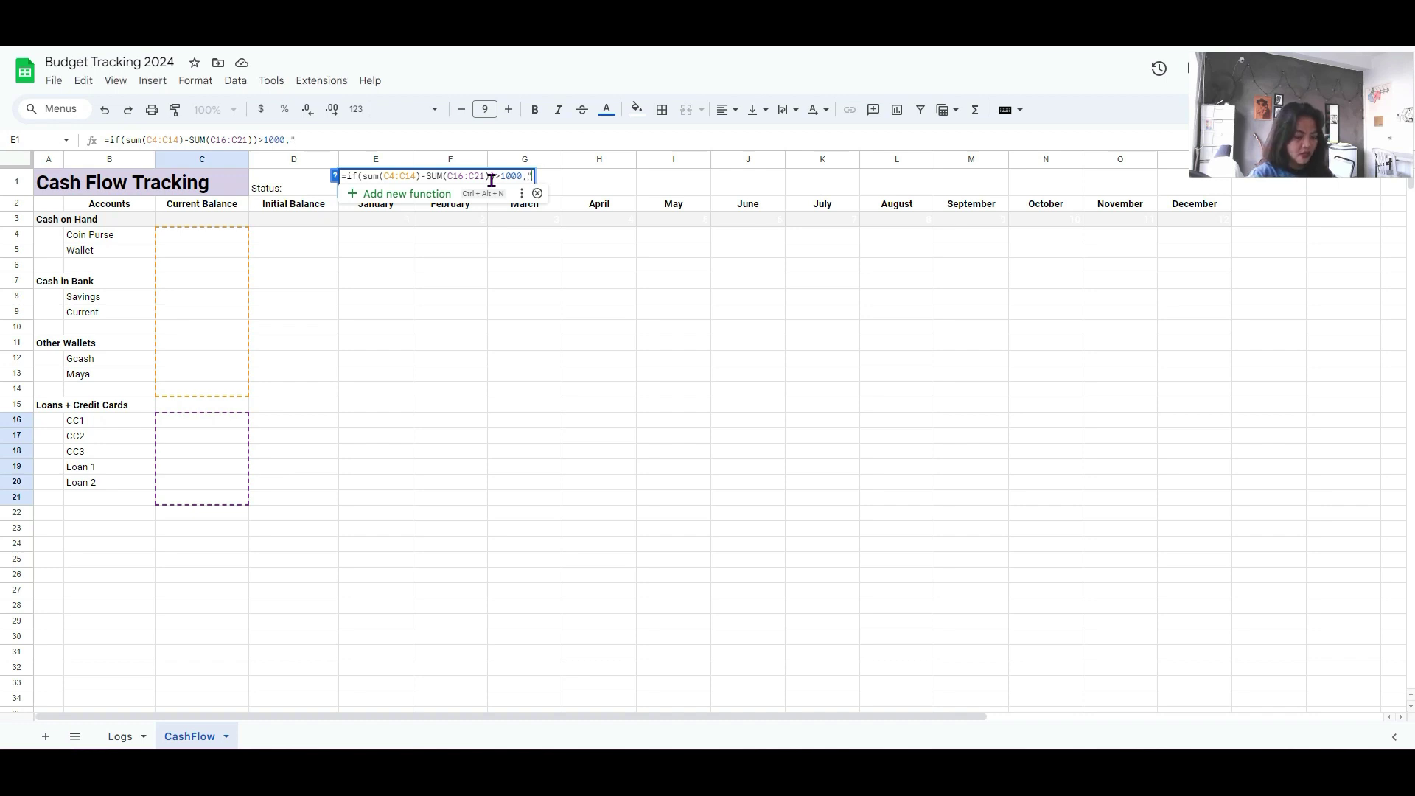
text(OK",)
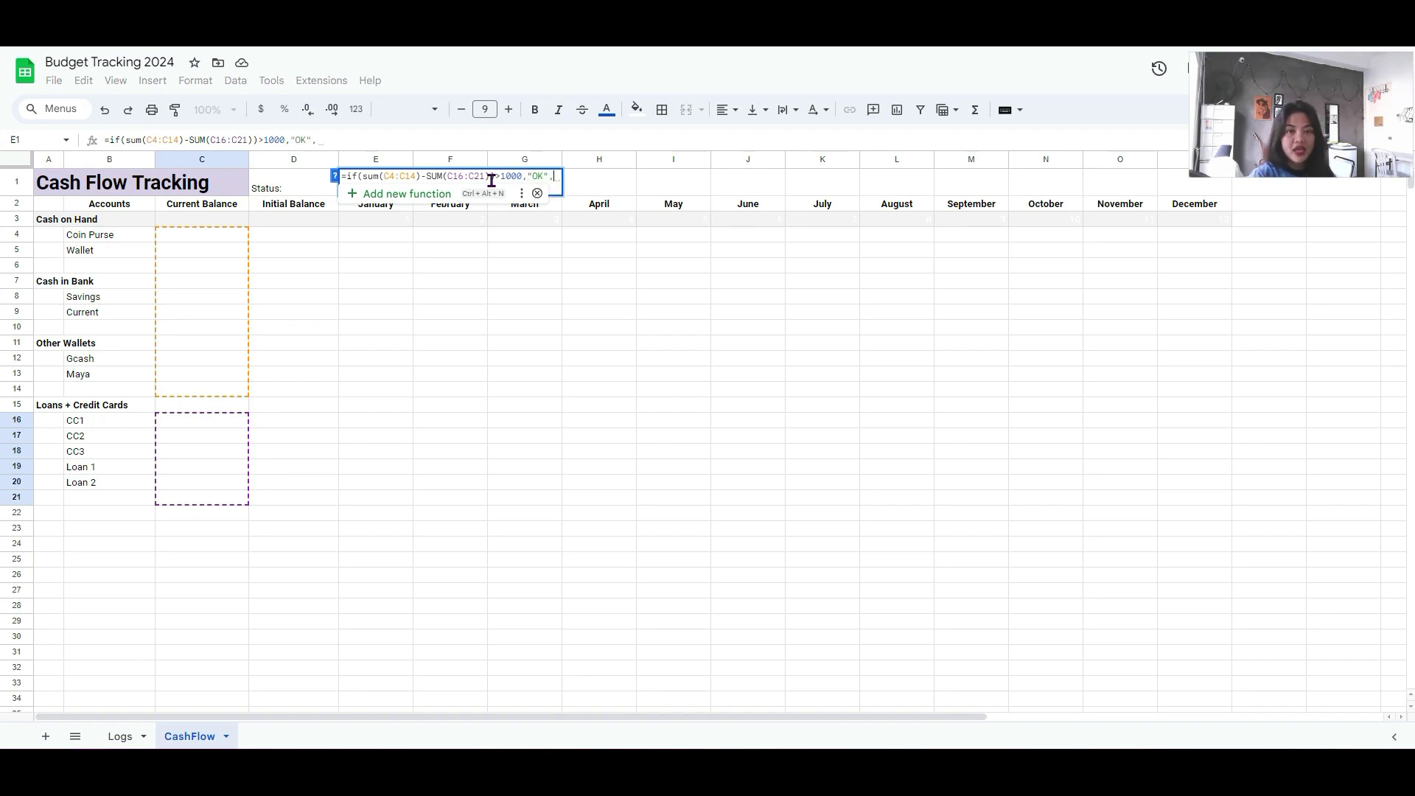
text("In)
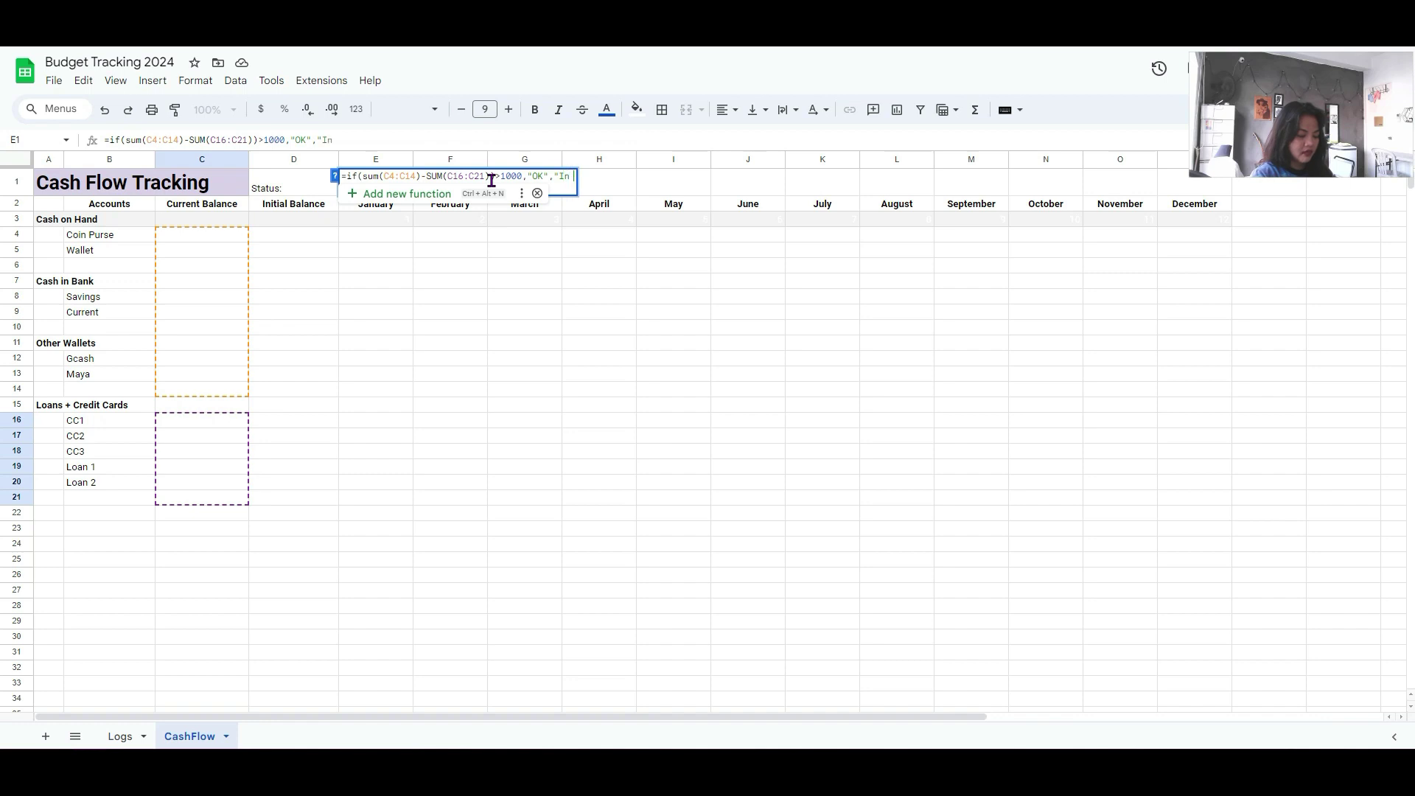
text( Debt"))
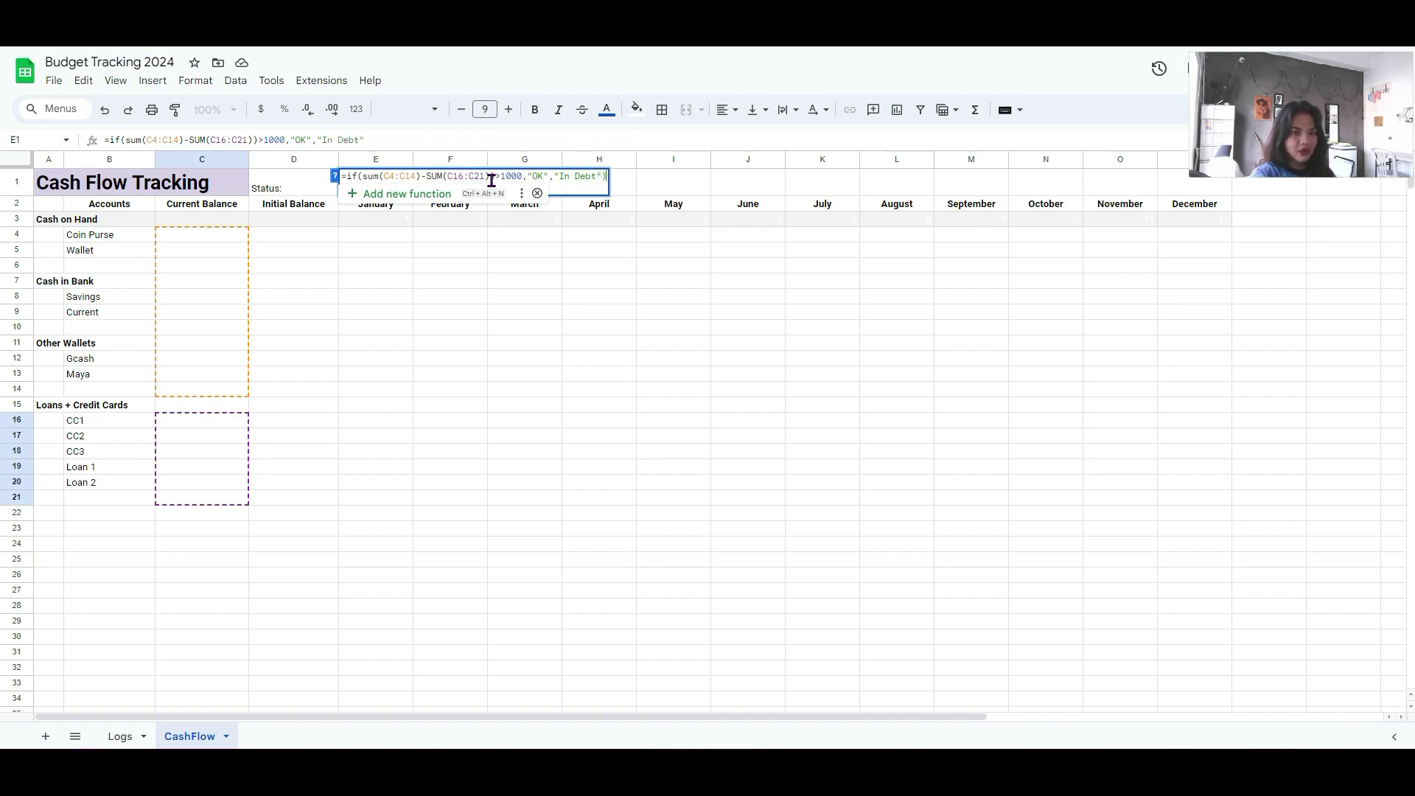
key(Return)
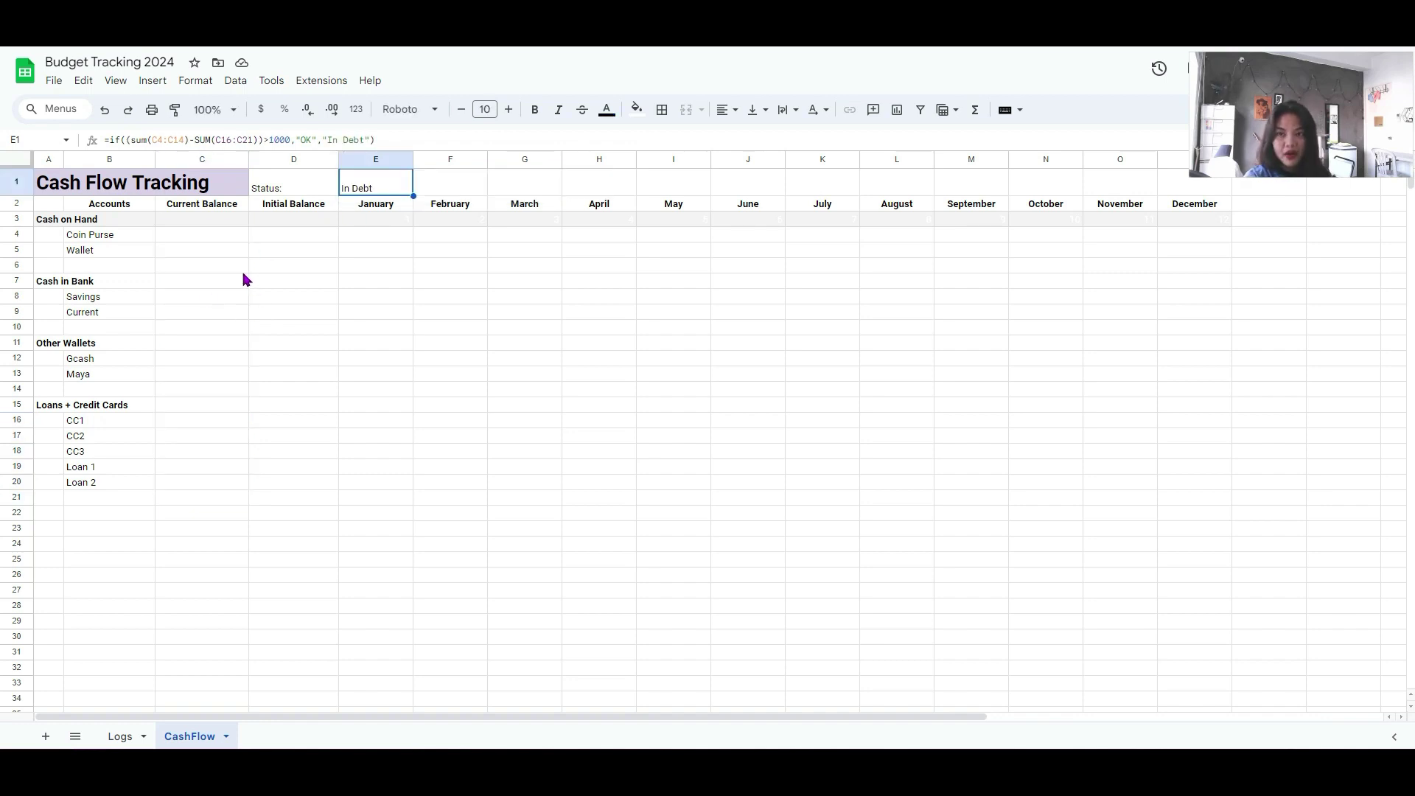
- Test the E1 status formula by entering 500, 999 and 1000 in turn as the Wallet's current balance in C5
drag(217, 235, 196, 481)
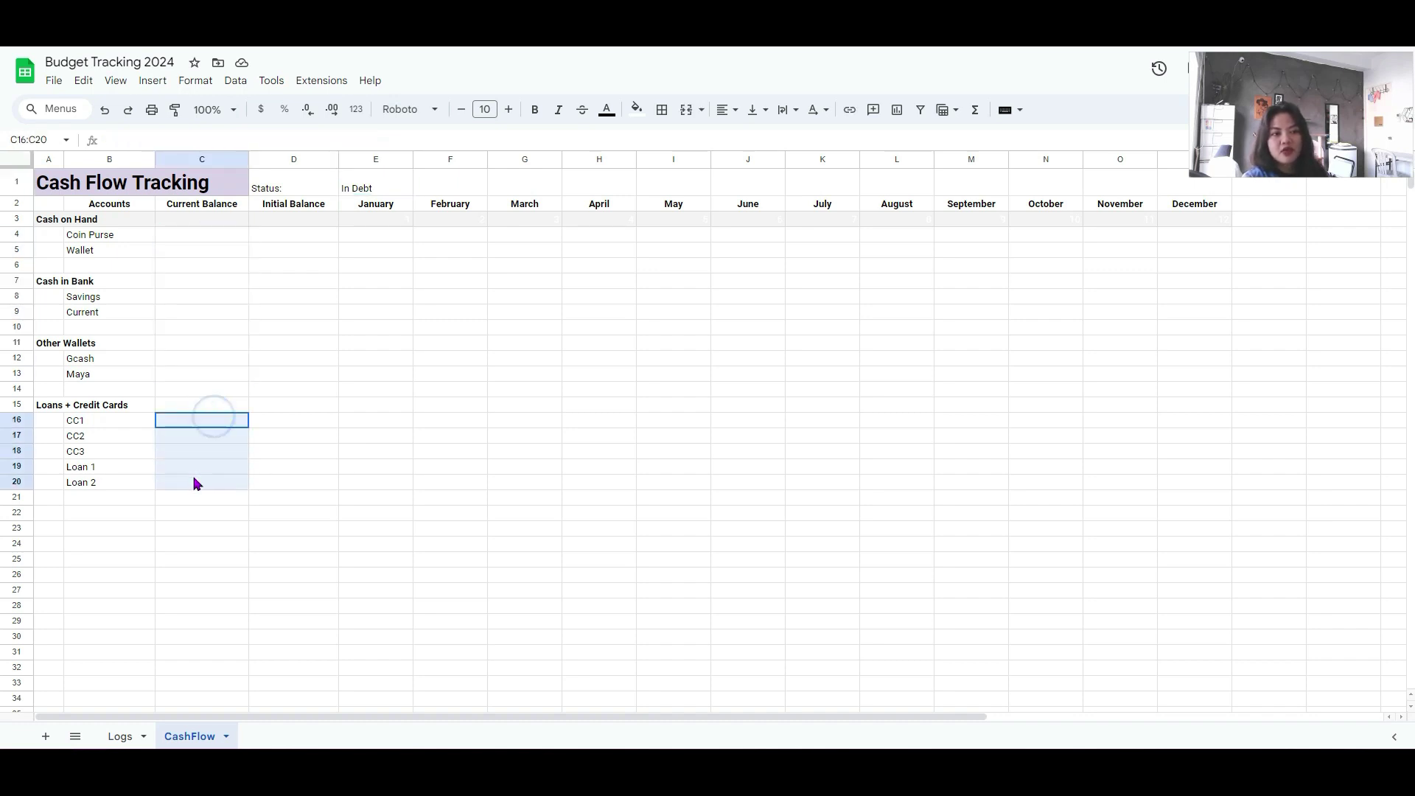
click(398, 190)
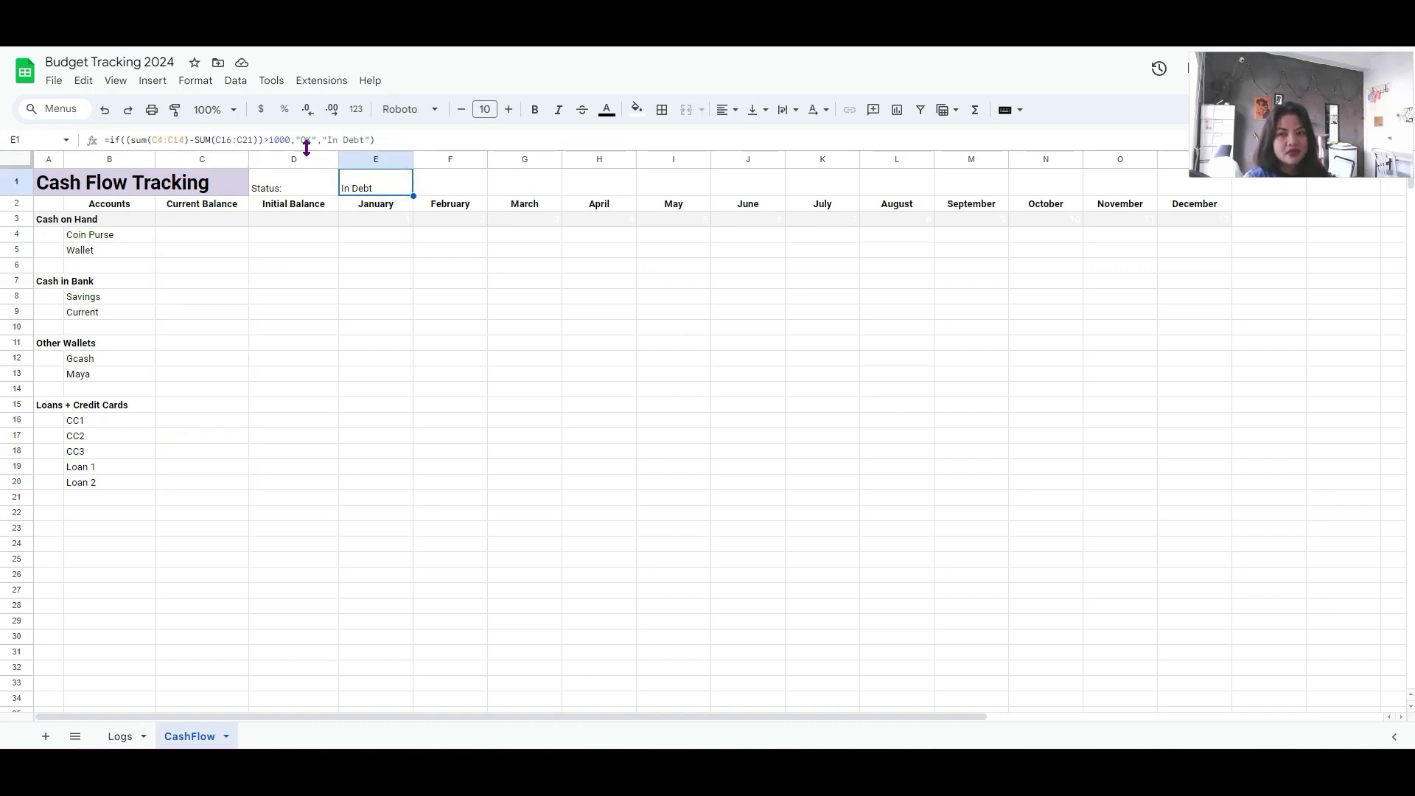
click(294, 375)
click(196, 243)
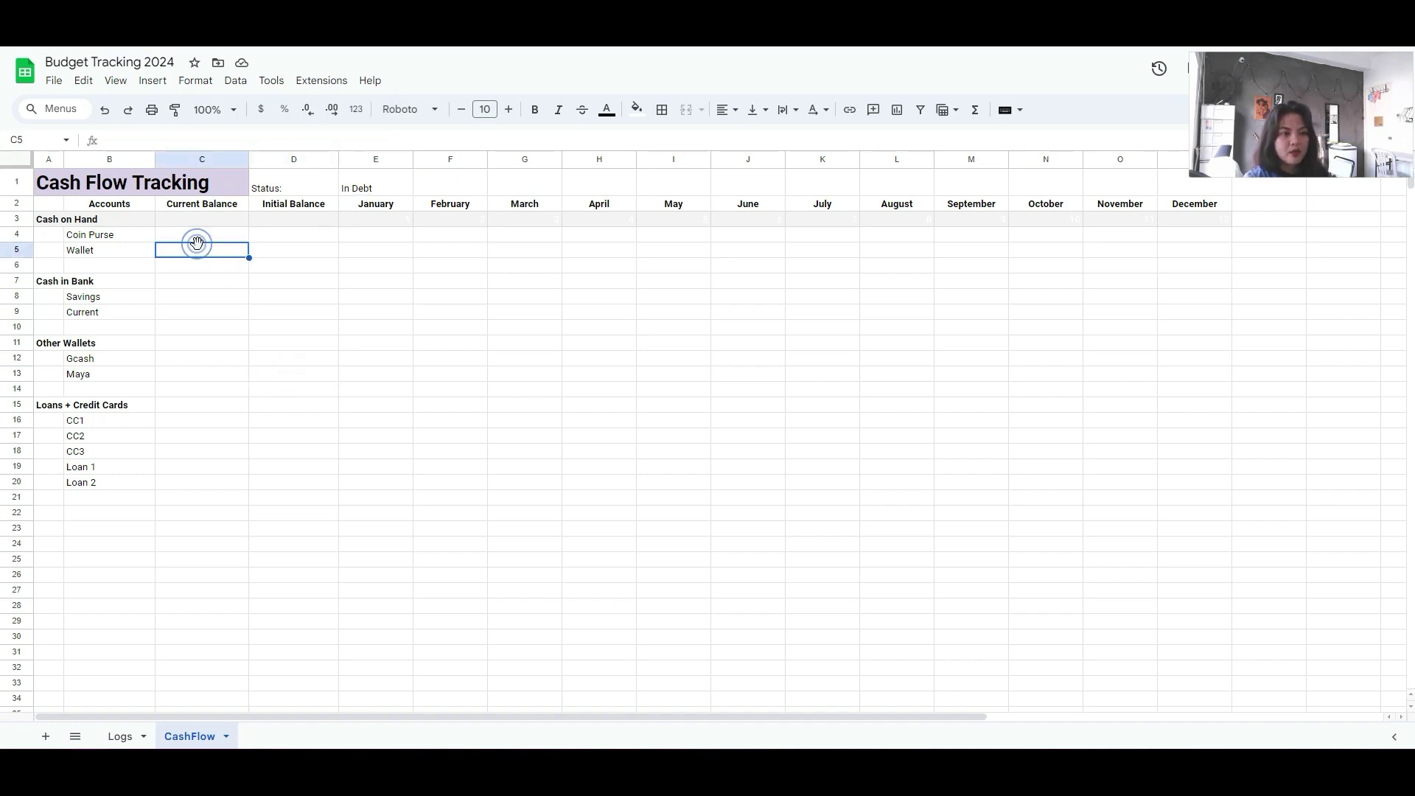
text(500)
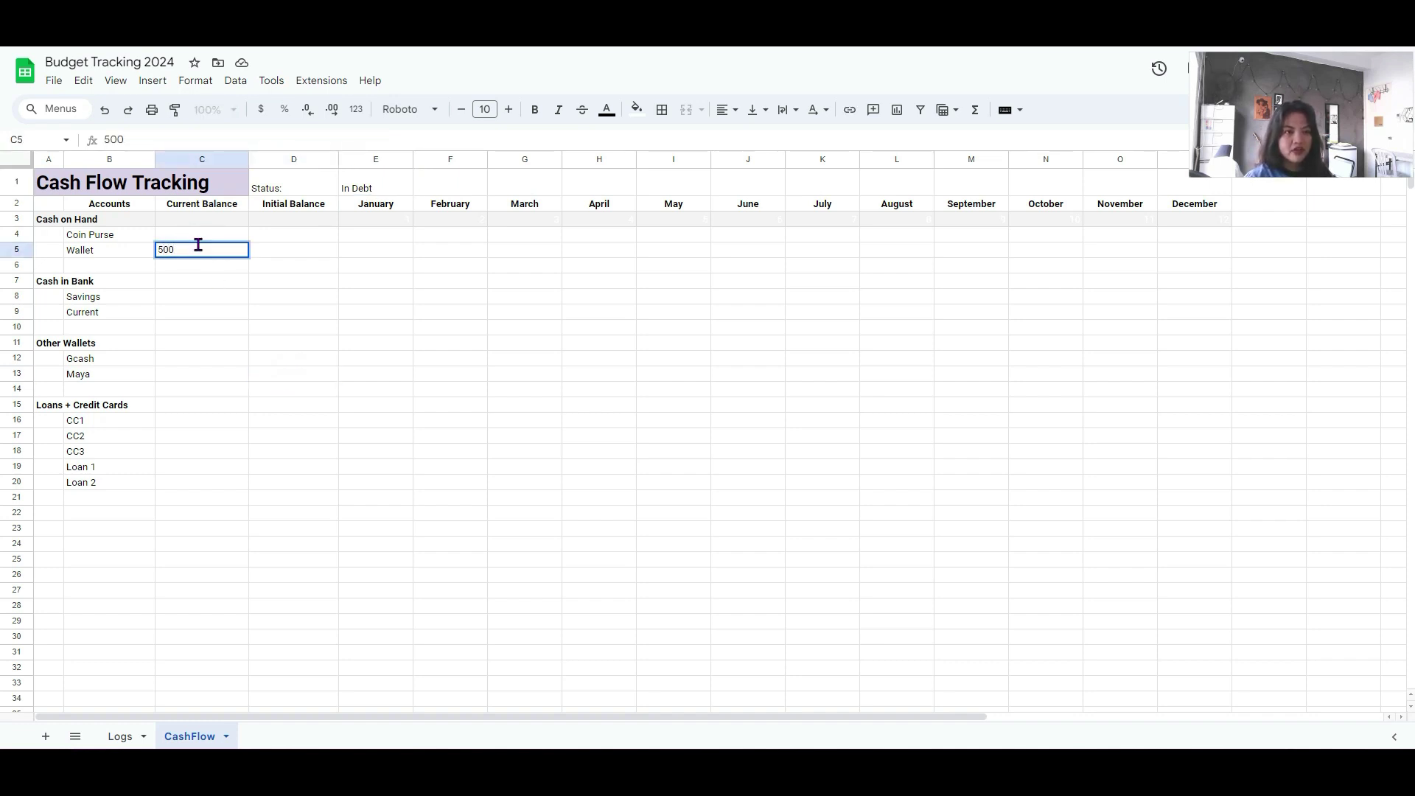
key(Return)
click(199, 251)
text(999)
key(Return)
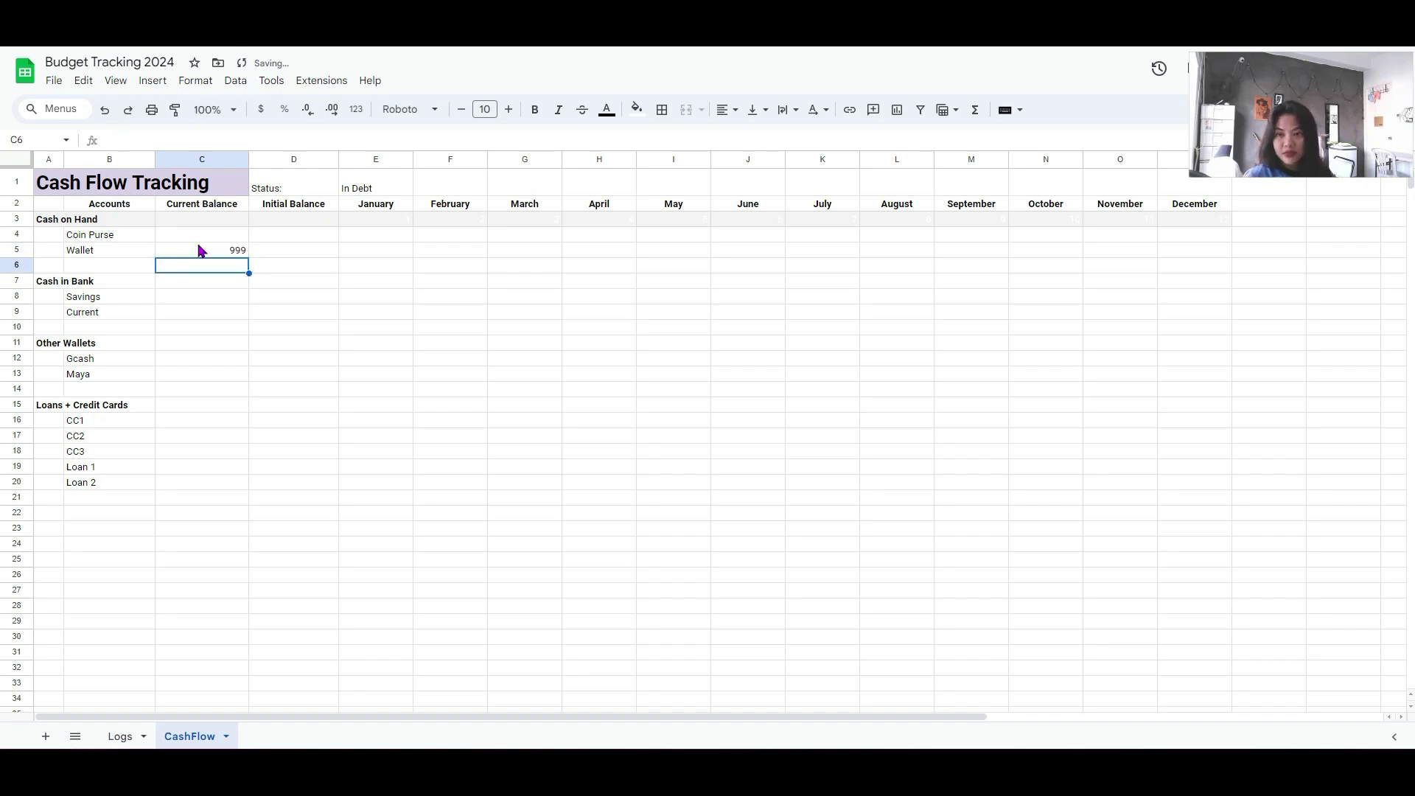
click(199, 250)
text(1000)
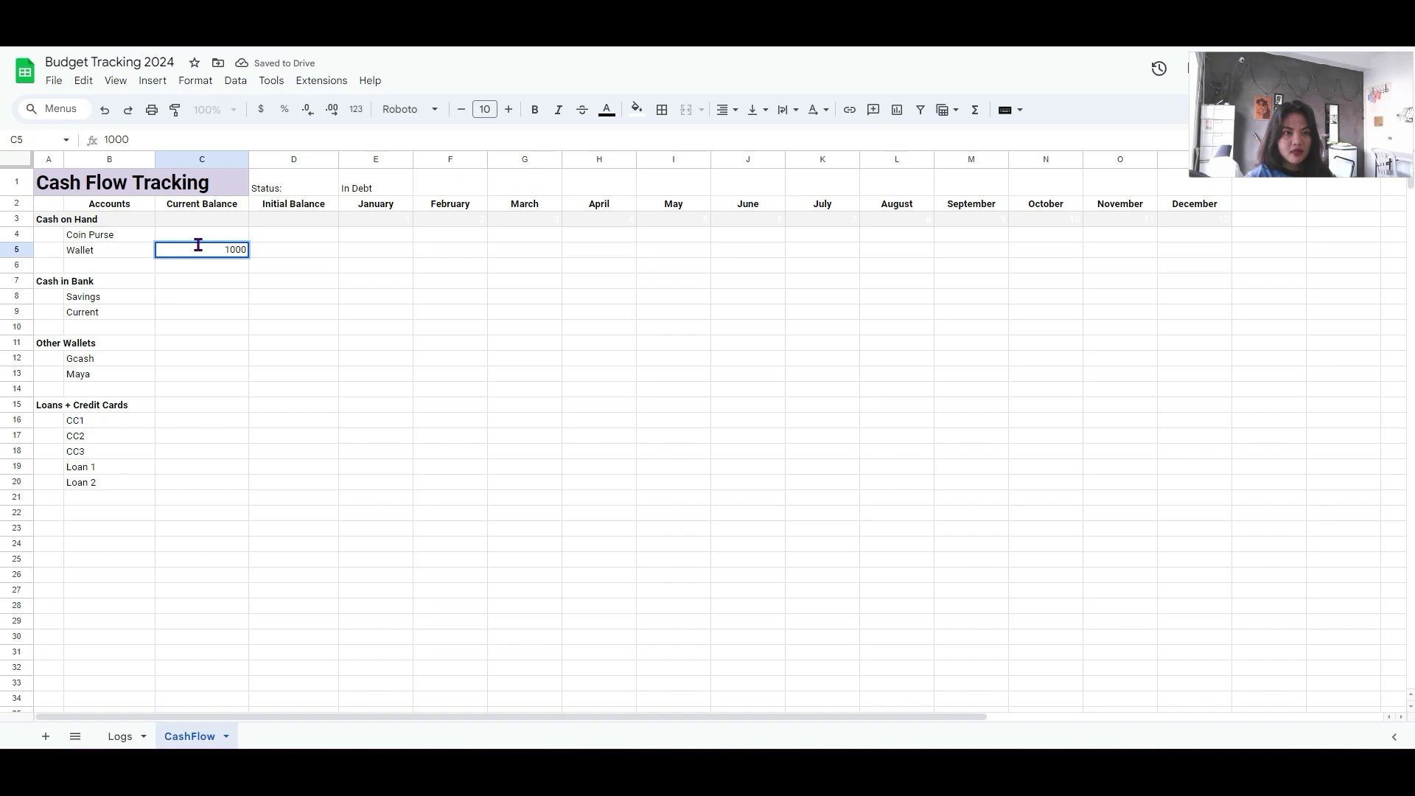
key(Return)
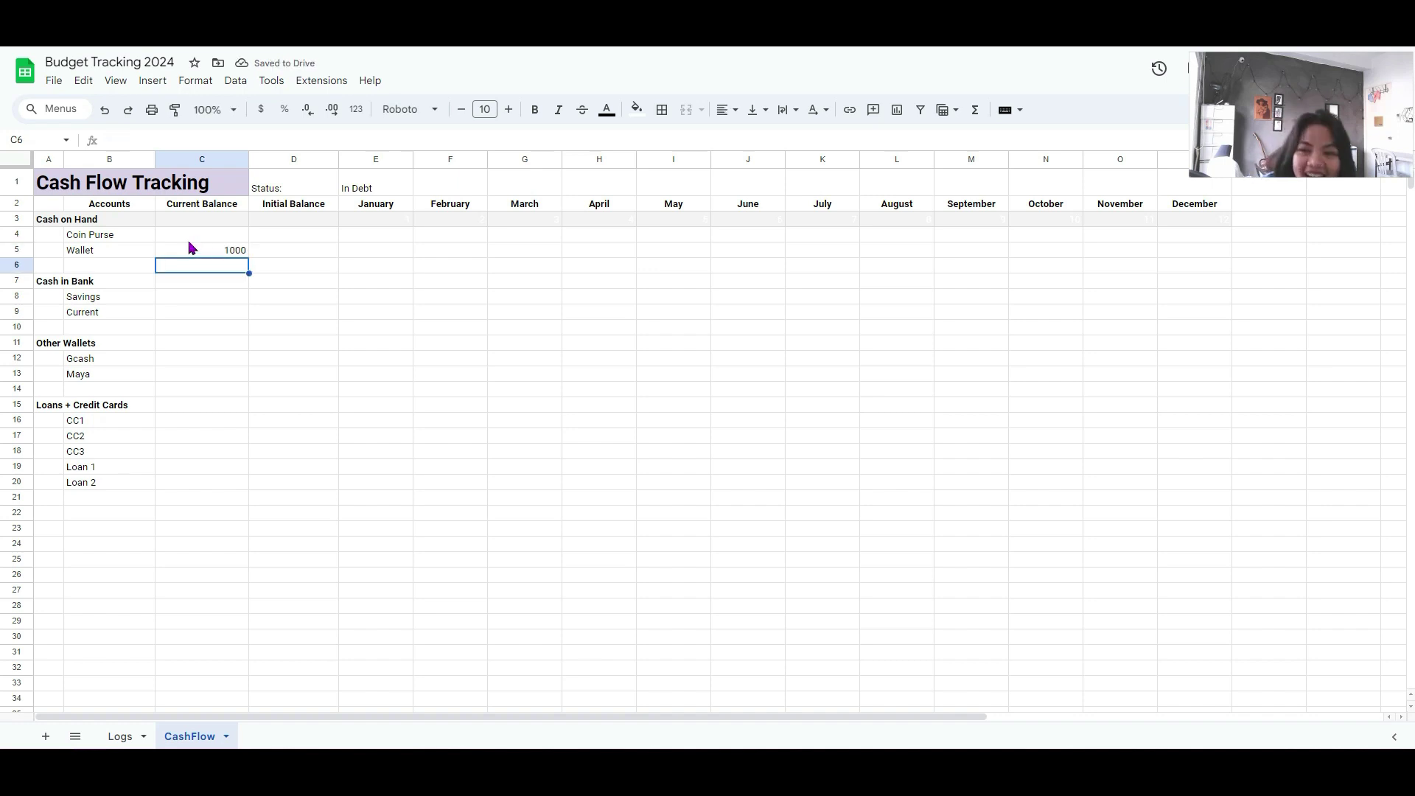
- Clear the test balance from the Wallet's cell C5
click(221, 251)
click(219, 251)
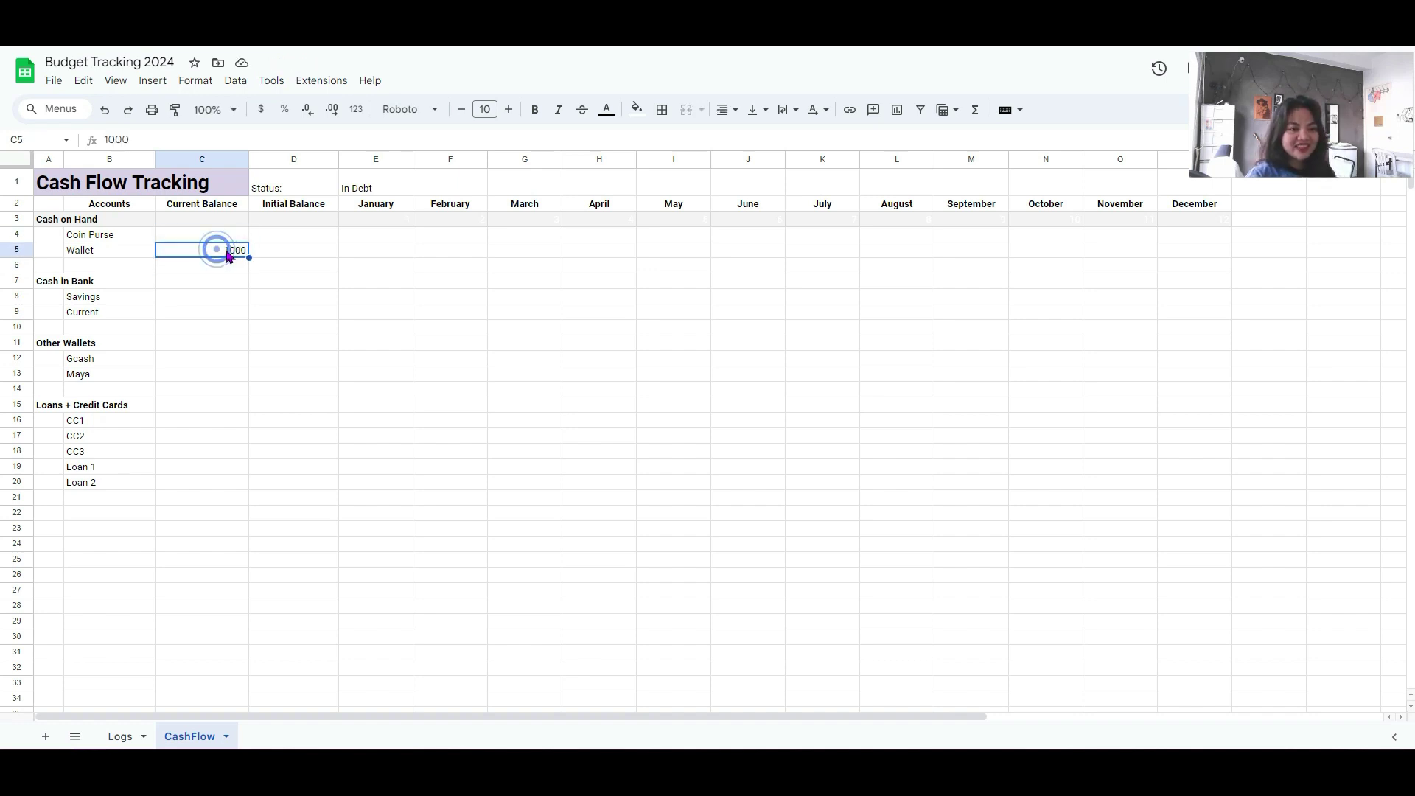
double_click(223, 251)
key(BackSpace)
key(BackSpace)
key(Return)
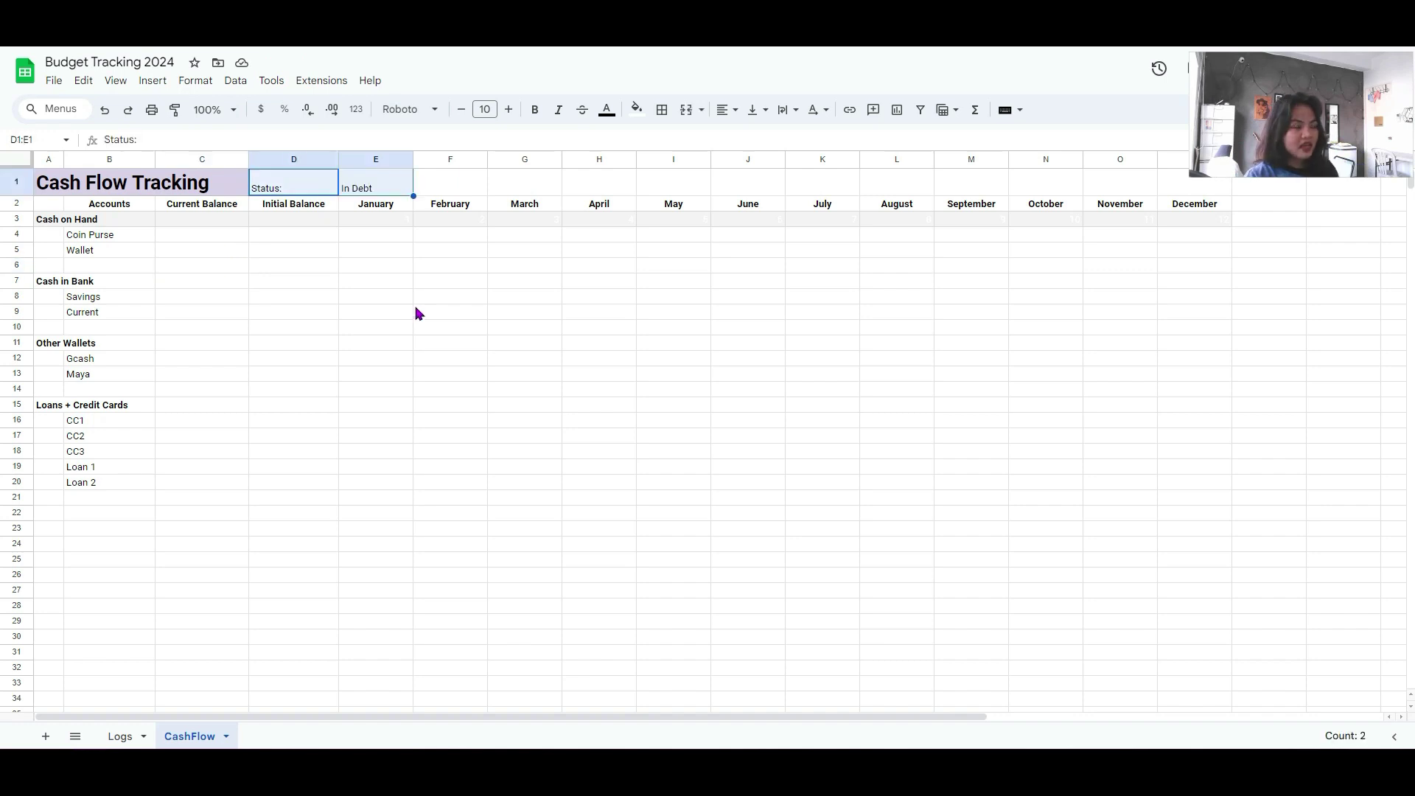
- Style E1's conditional formatting rule for text containing "debt" with dark red, bold text
click(349, 331)
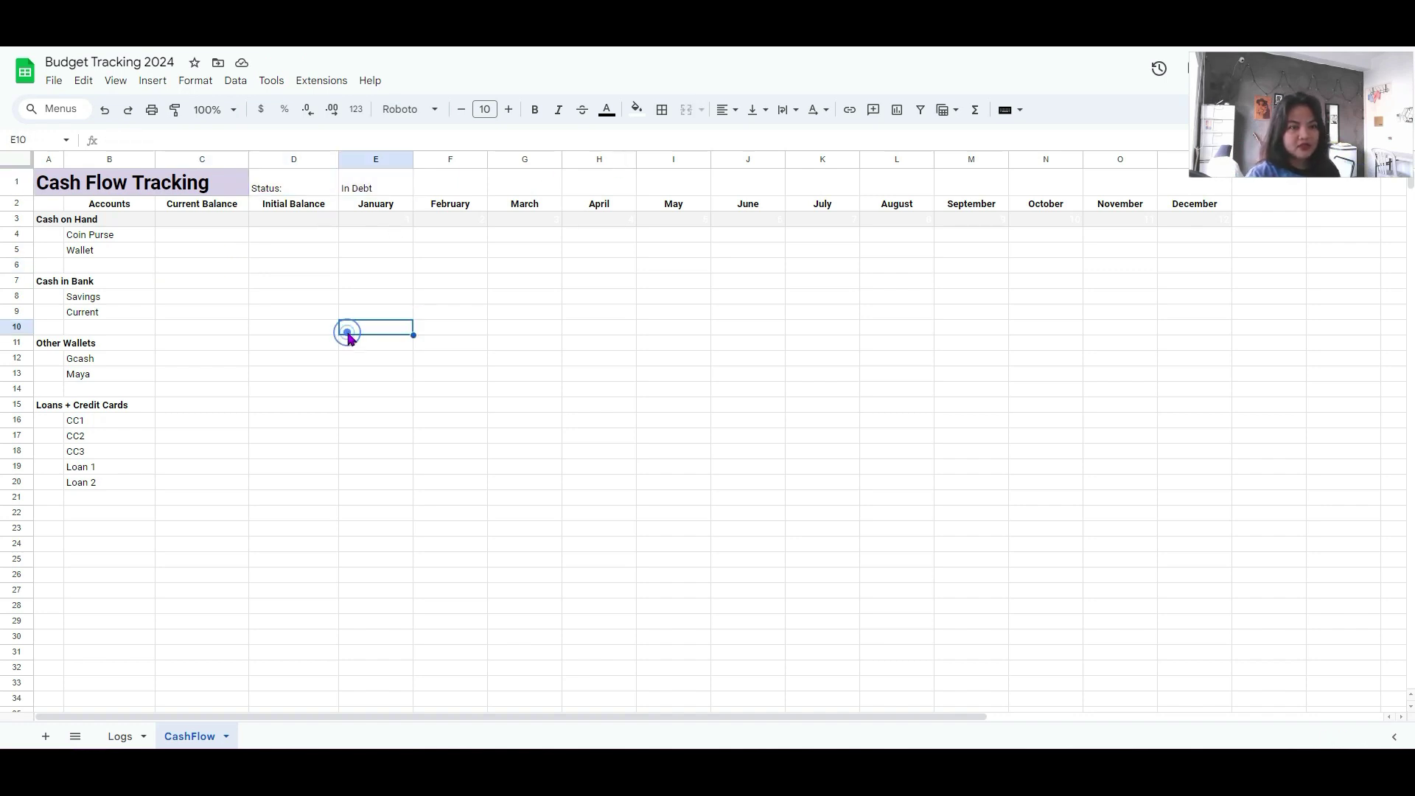
click(305, 189)
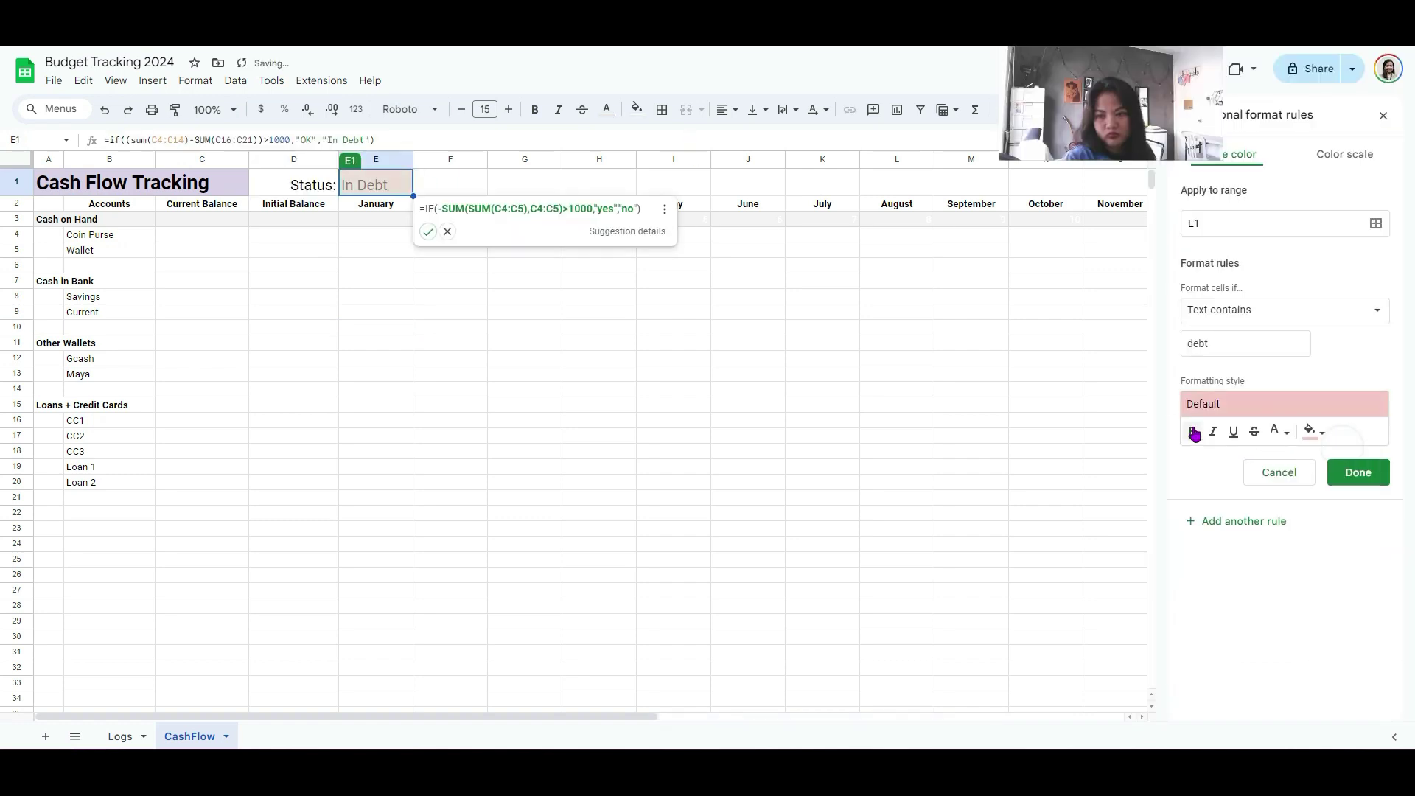
click(1277, 432)
click(1277, 432)
click(1192, 431)
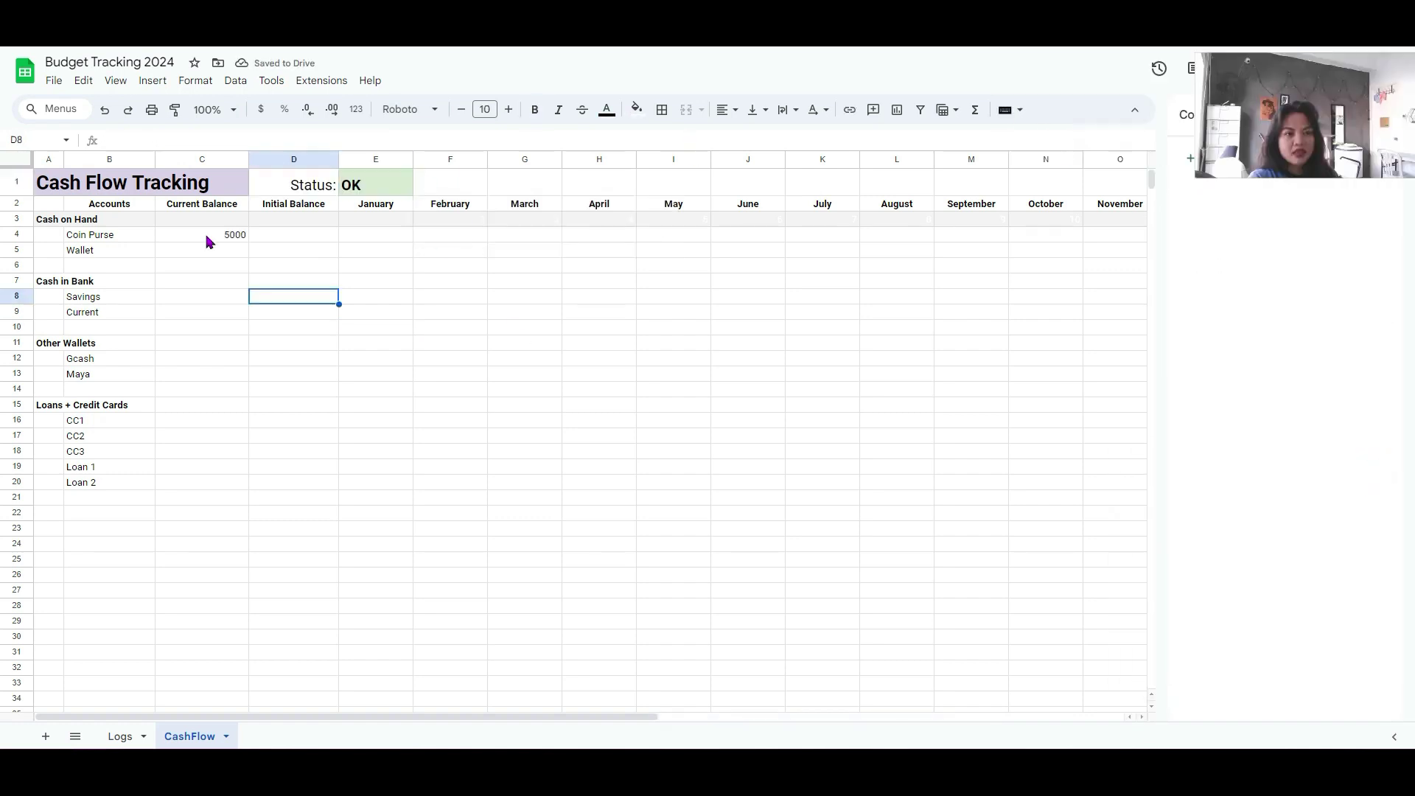
- Delete the test balance from the Coin Purse's cell C4
click(205, 232)
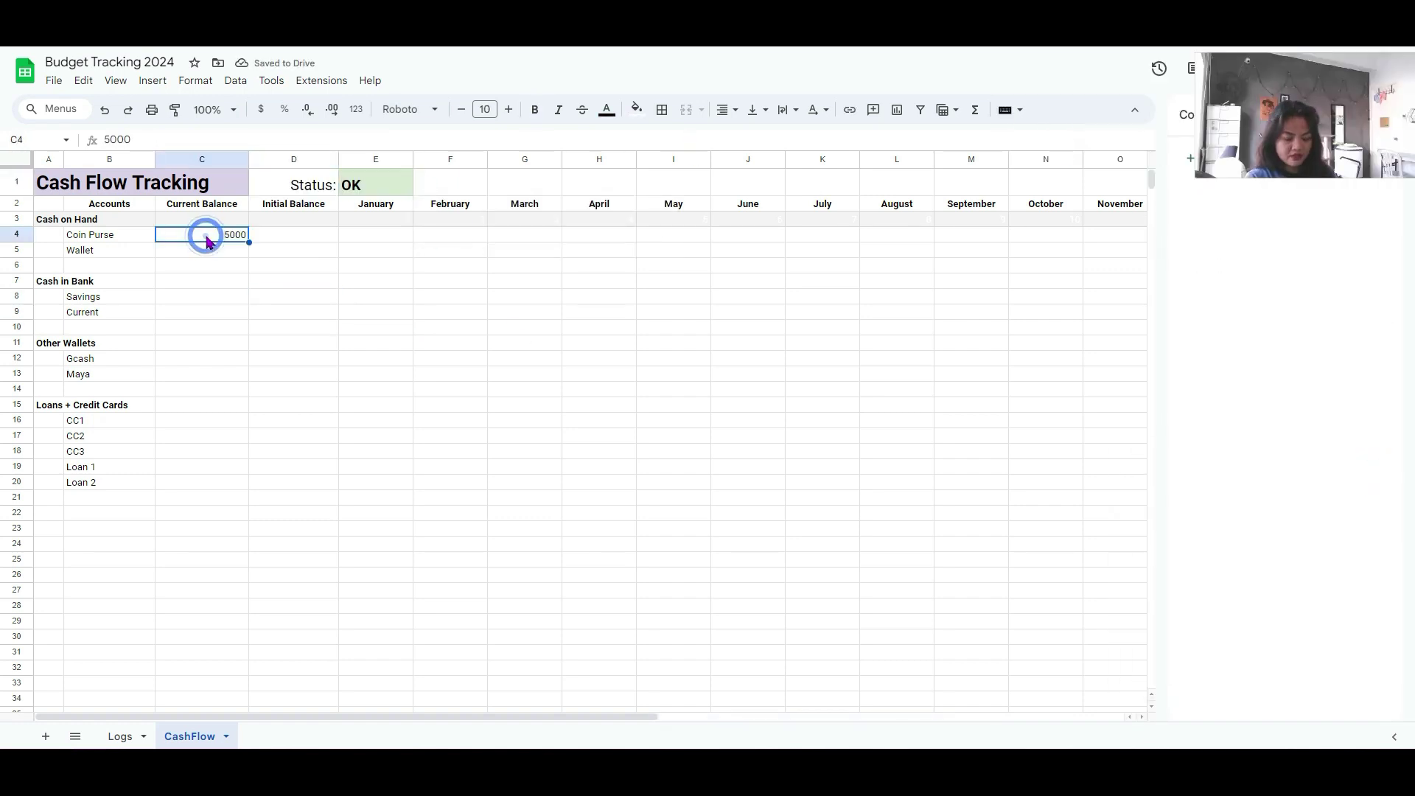
key(Delete)
click(214, 298)
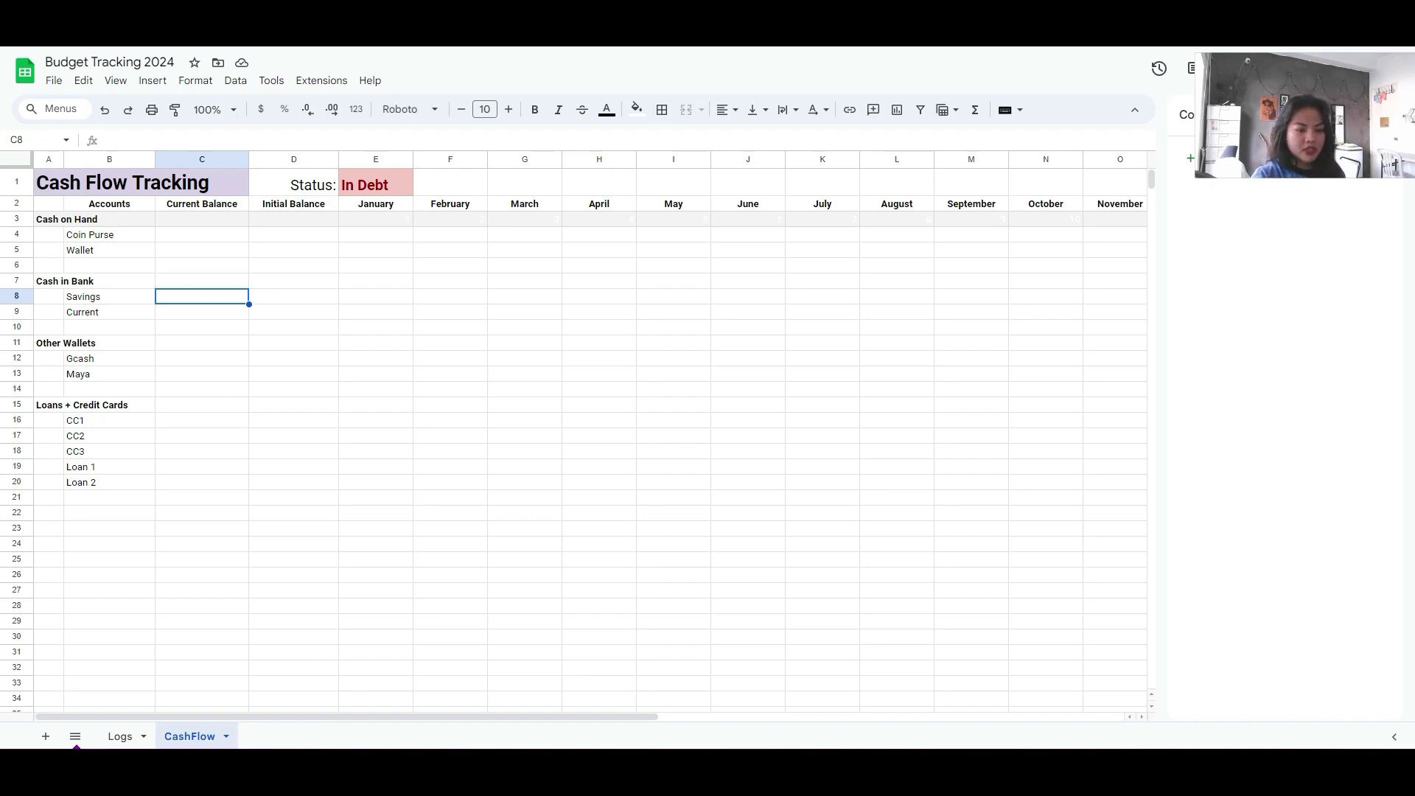
- Add a new blank sheet to the spreadsheet
click(46, 735)
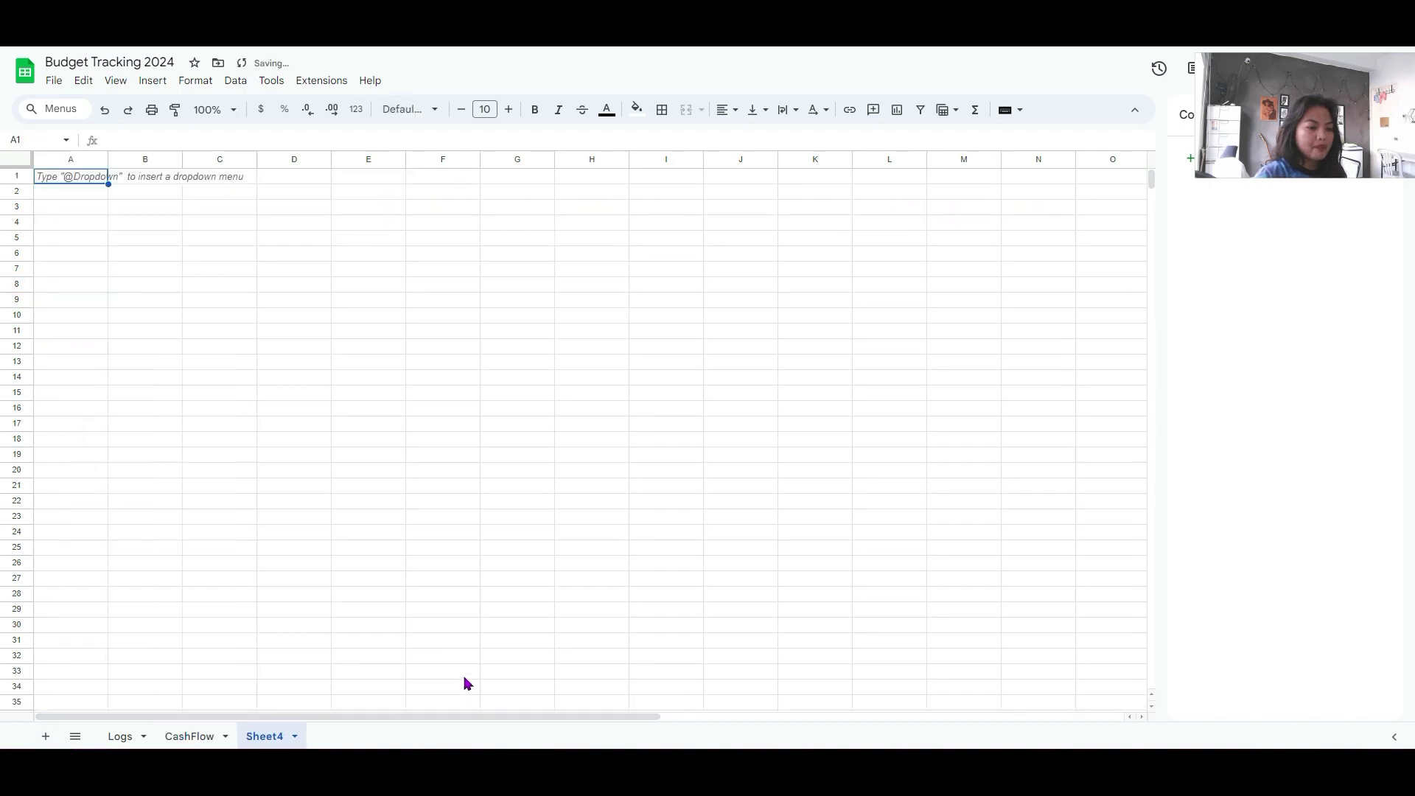
- Rename the new blank sheet to Expenses
double_click(262, 737)
text(Expenses)
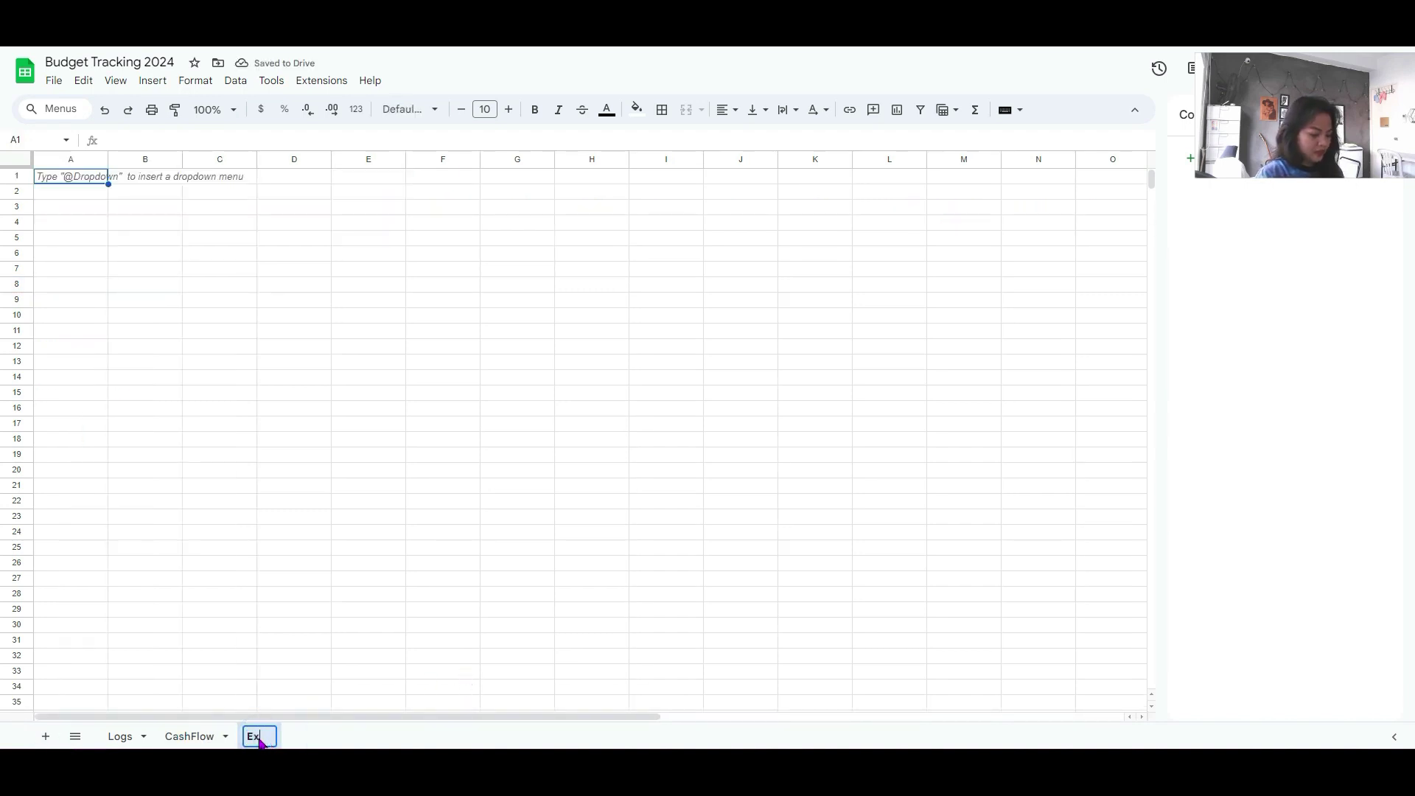
key(Return)
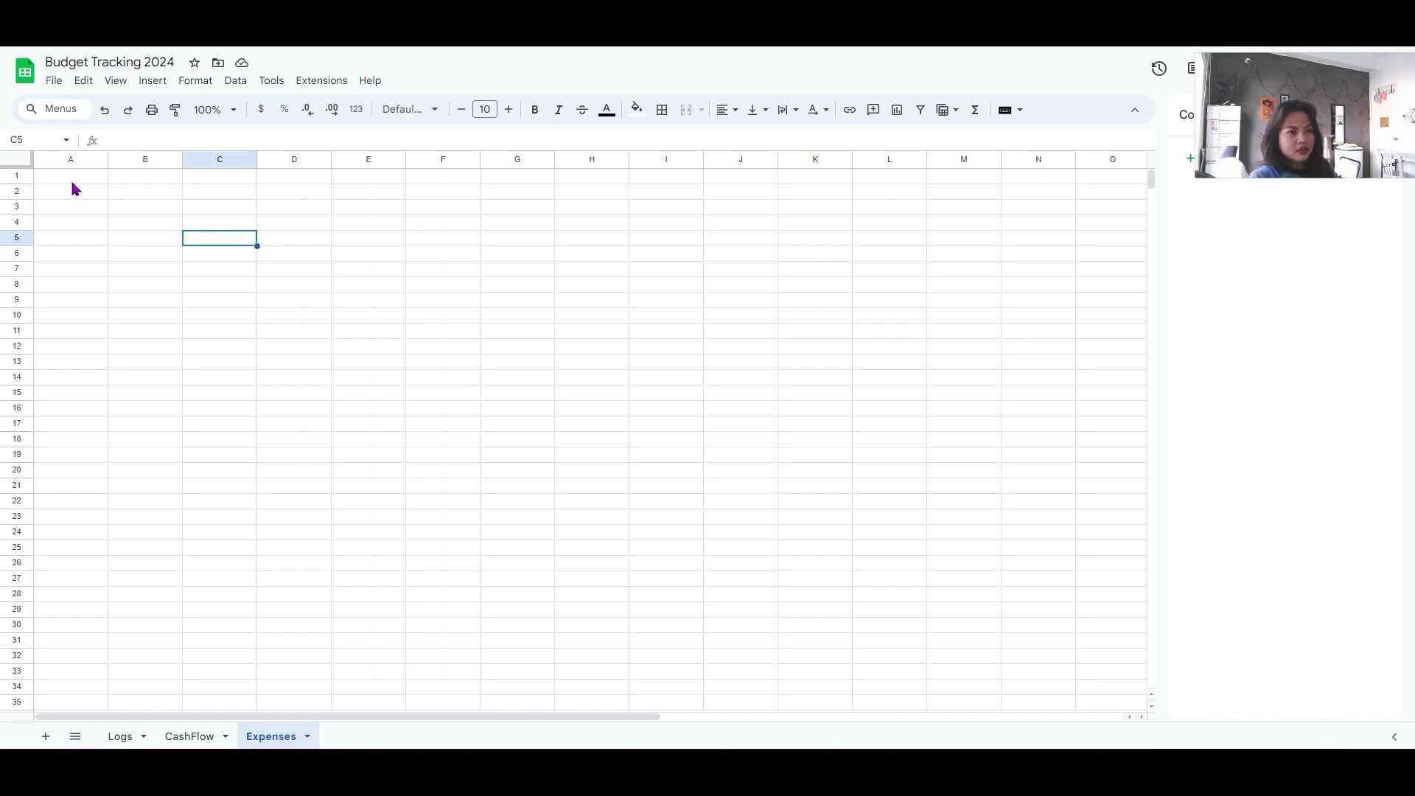
- Enter the title "Expense Tracker" in A1 and the heading "Category" in B2
click(71, 179)
text(Expense Tracker)
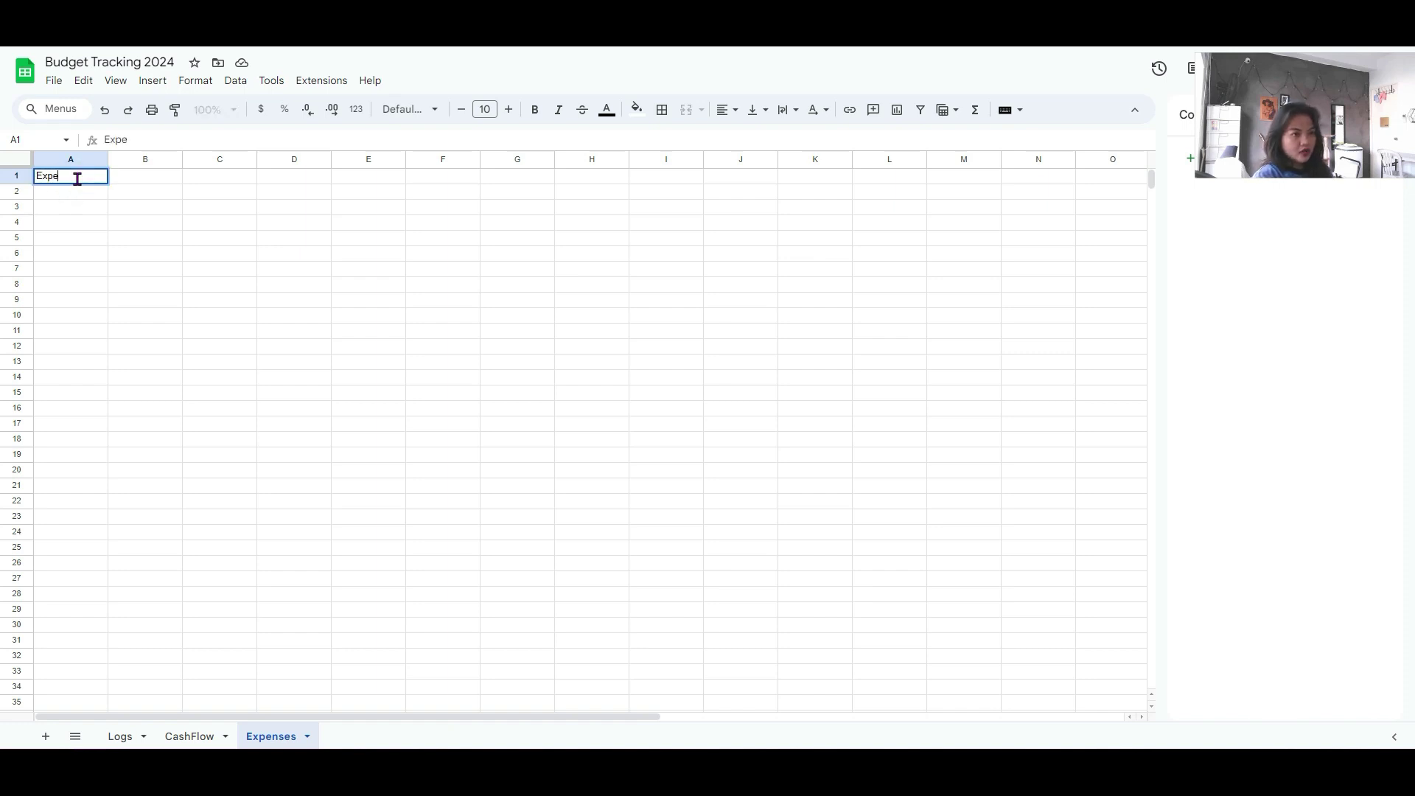
click(137, 191)
text(Category)
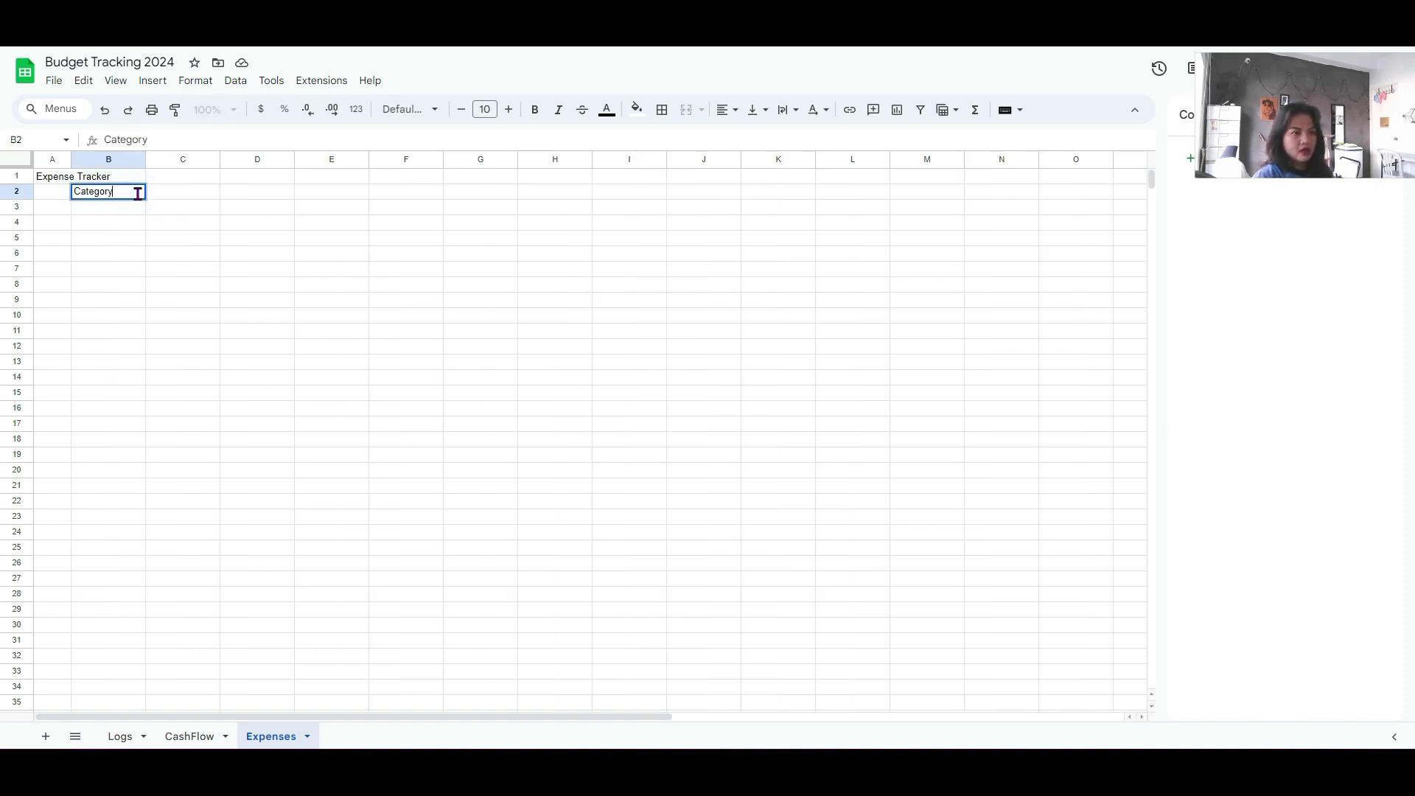
key(Return)
- Build the income section with "Income" in A3, "Wages" in B4, "Other Income" in B5 and "Total Income" in A6
key(Left)
text(Income)
key(Return)
key(Right)
text(Wages)
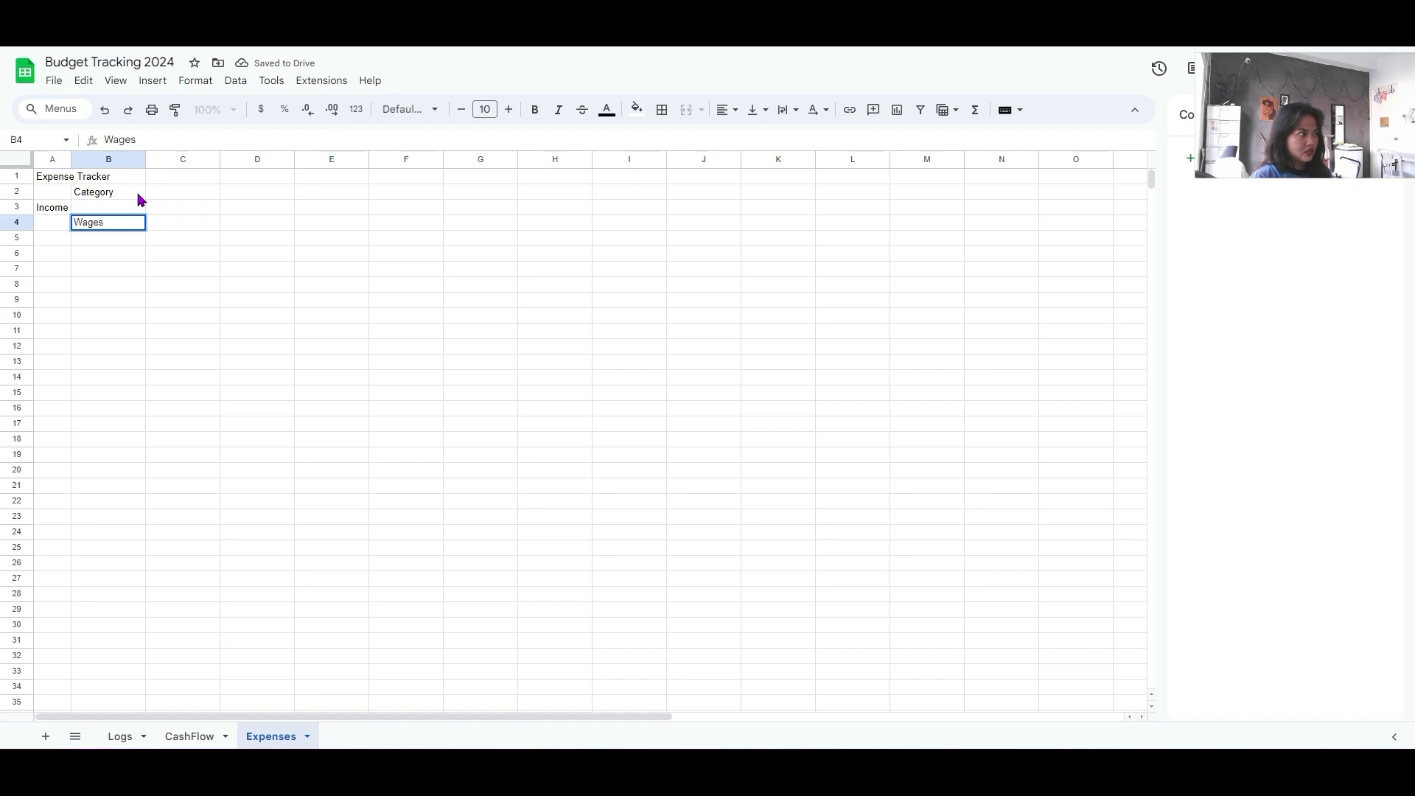
key(Return)
text(Other I)
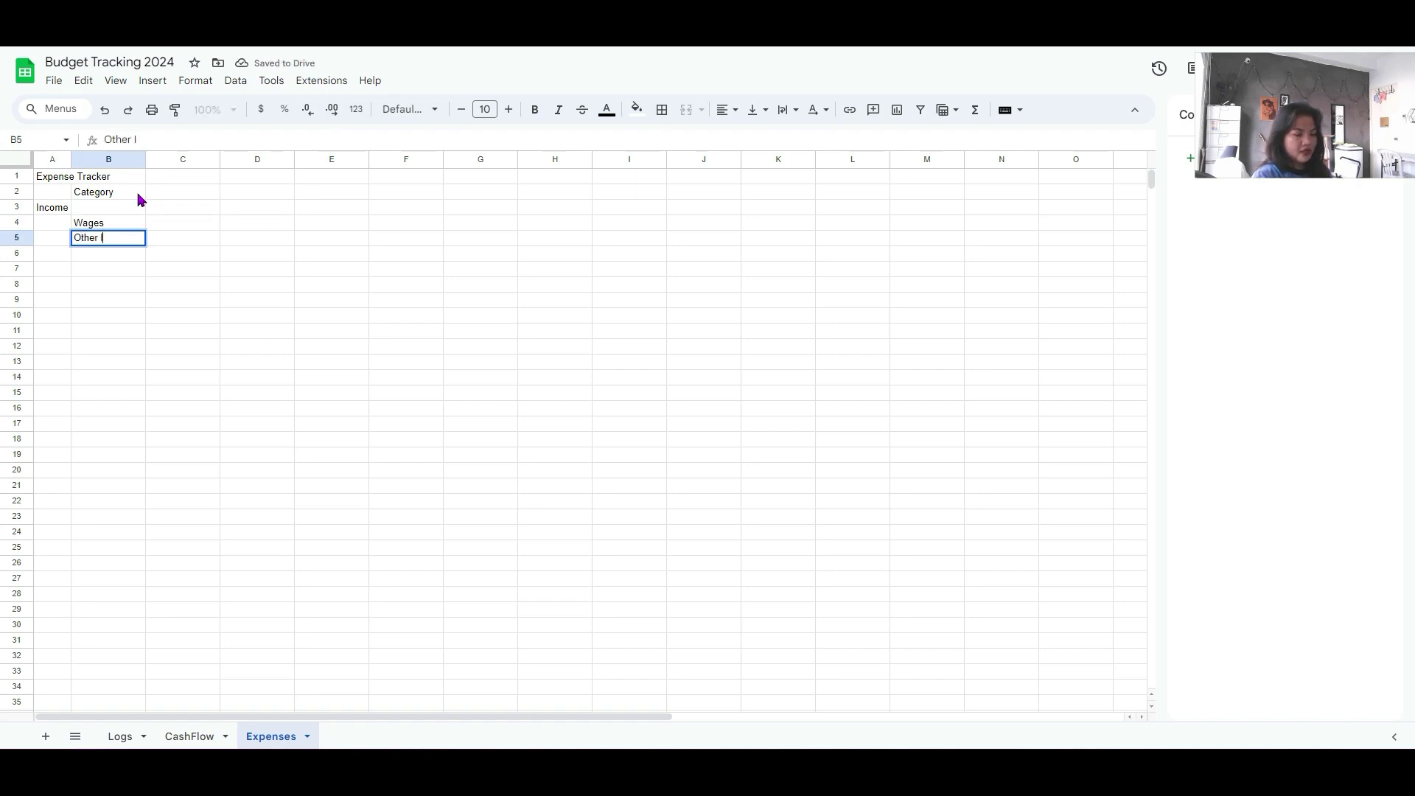
text(ncome)
key(Return)
key(Left)
text(Total Income)
key(Return)
- Enter the section label "Monthly Expenses" in A8, leaving row 7 blank beneath the income section
key(Return)
text(MO)
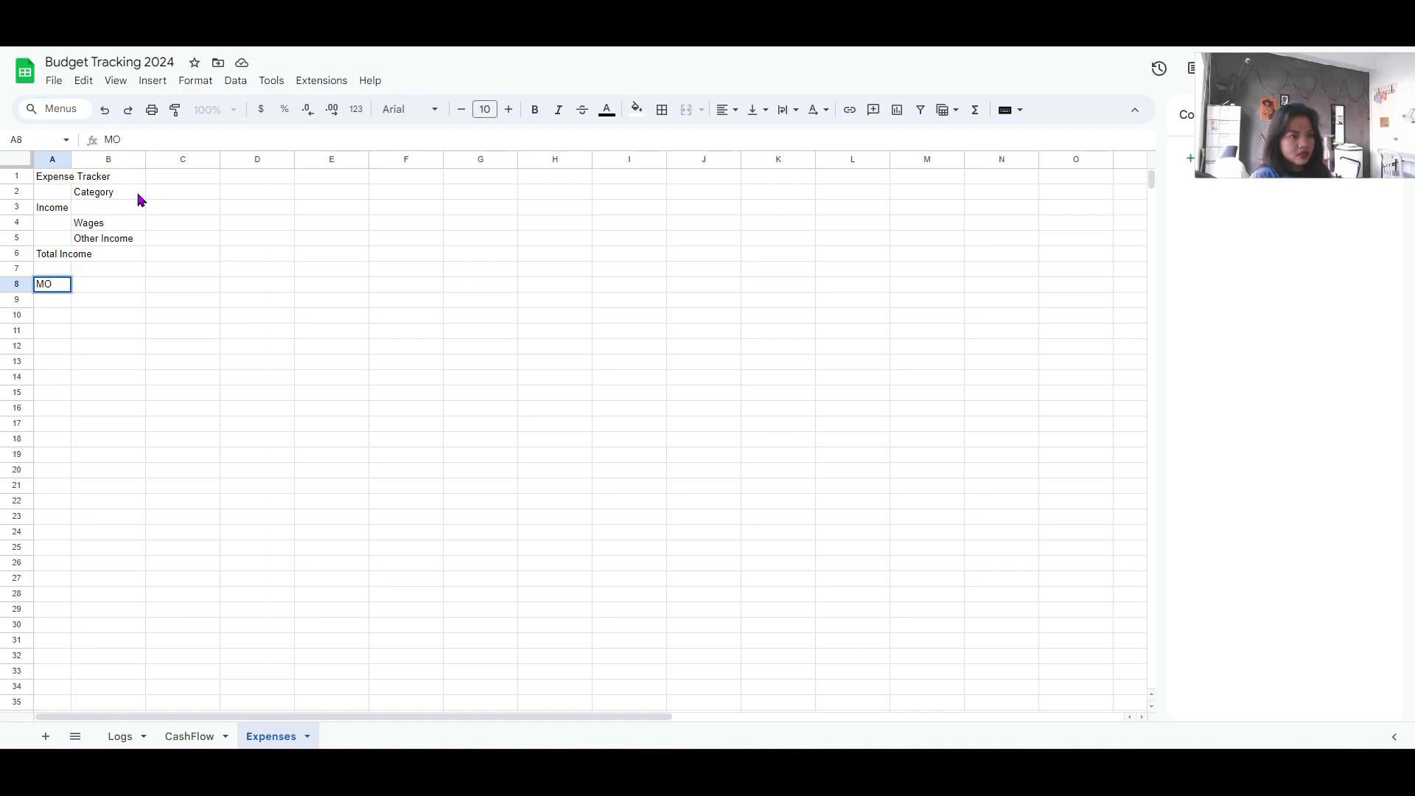
key(BackSpace)
text(other)
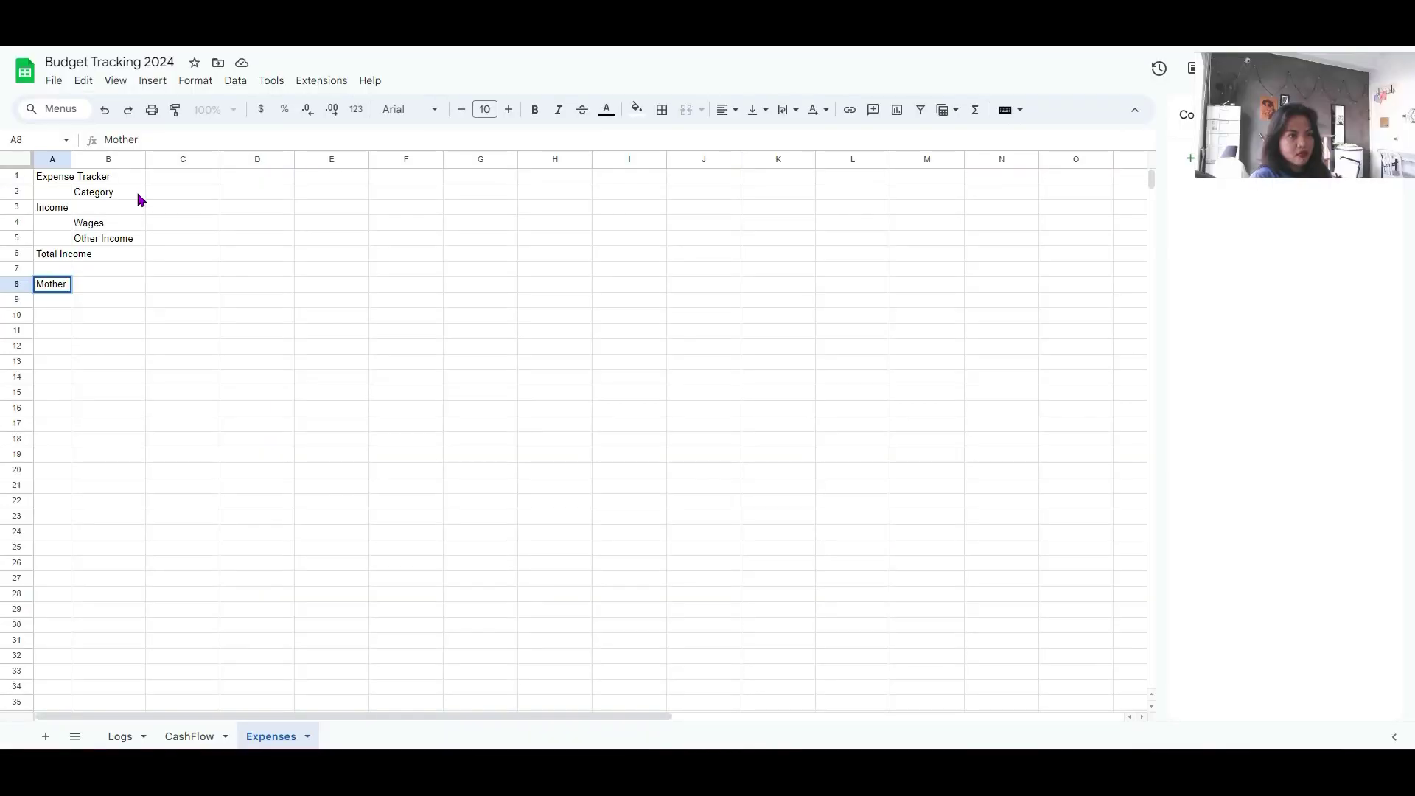
key(BackSpace)
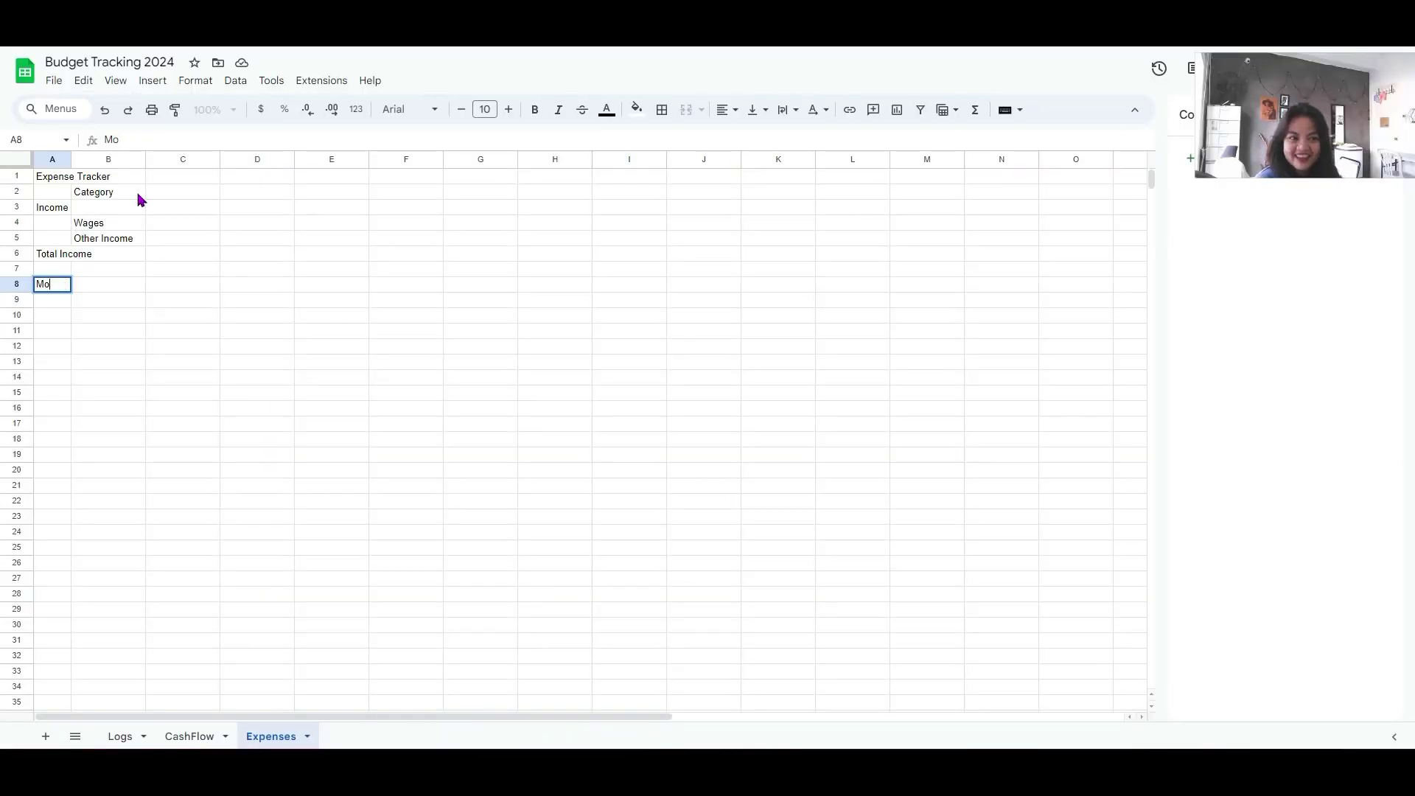
text(nthly Expenses)
key(Return)
- List the expense categories Grocery, Fare/Gas, Food and Personal in B9:B12
key(Tab)
text(Grocery)
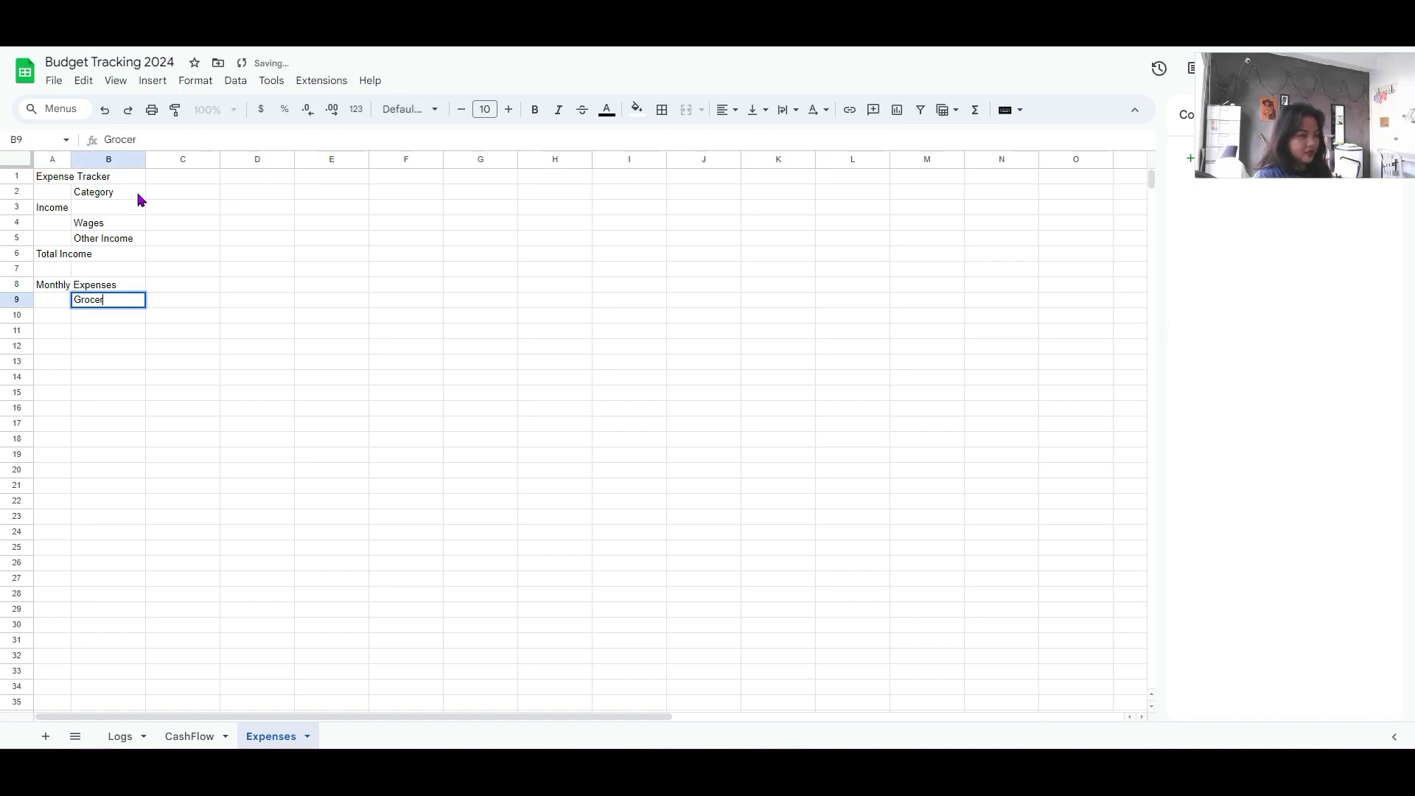
key(Return)
text(Fare/Gas)
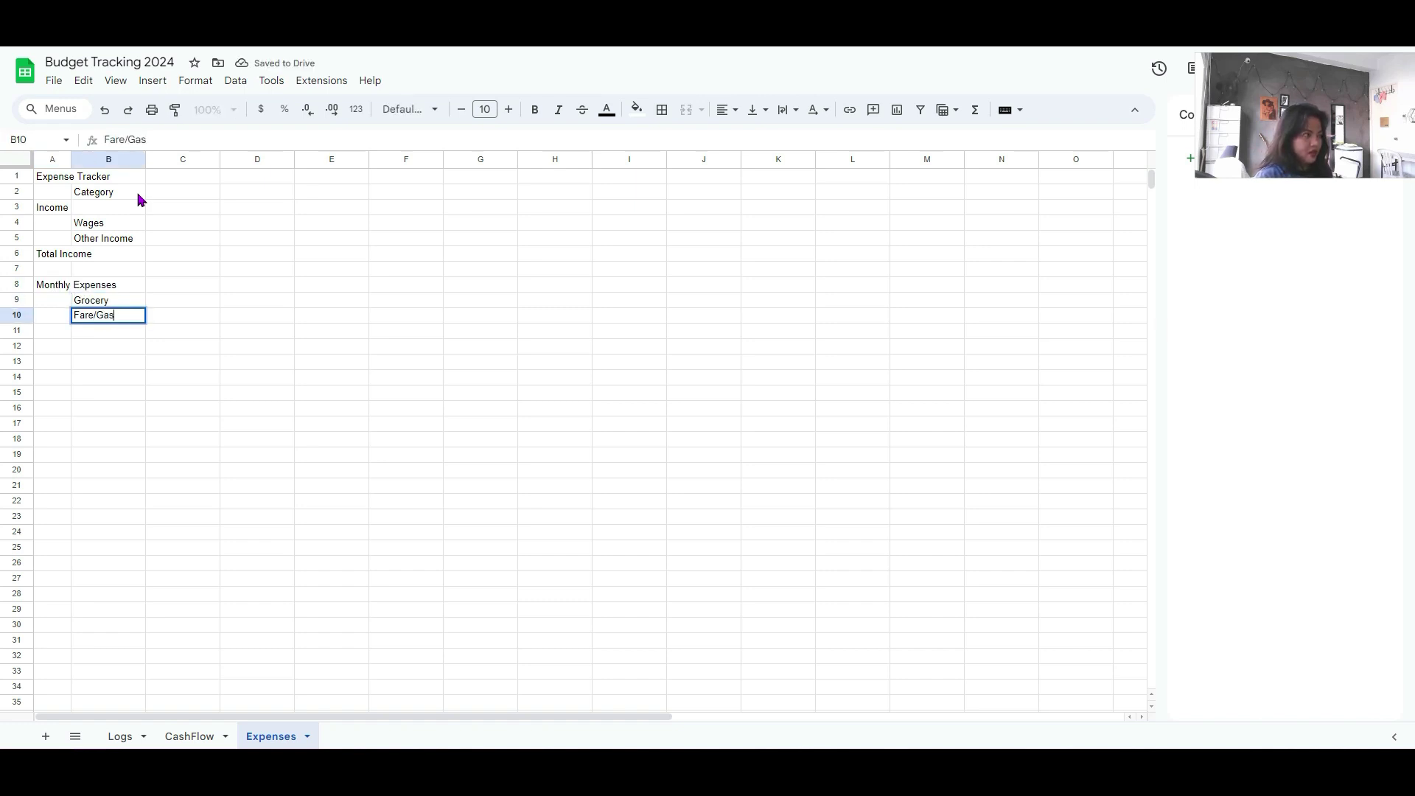
key(Return)
text(Food)
key(Return)
text(Personal)
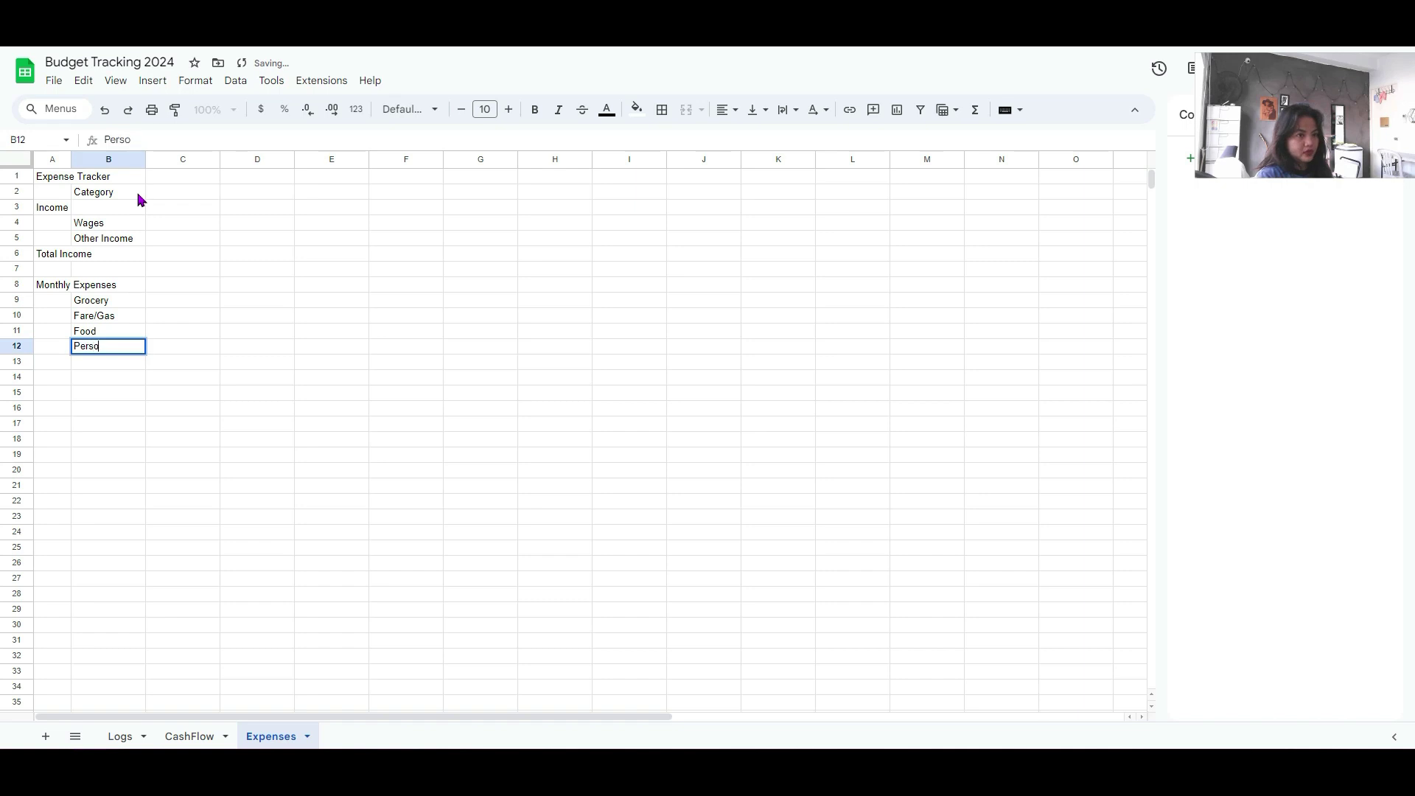
key(Return)
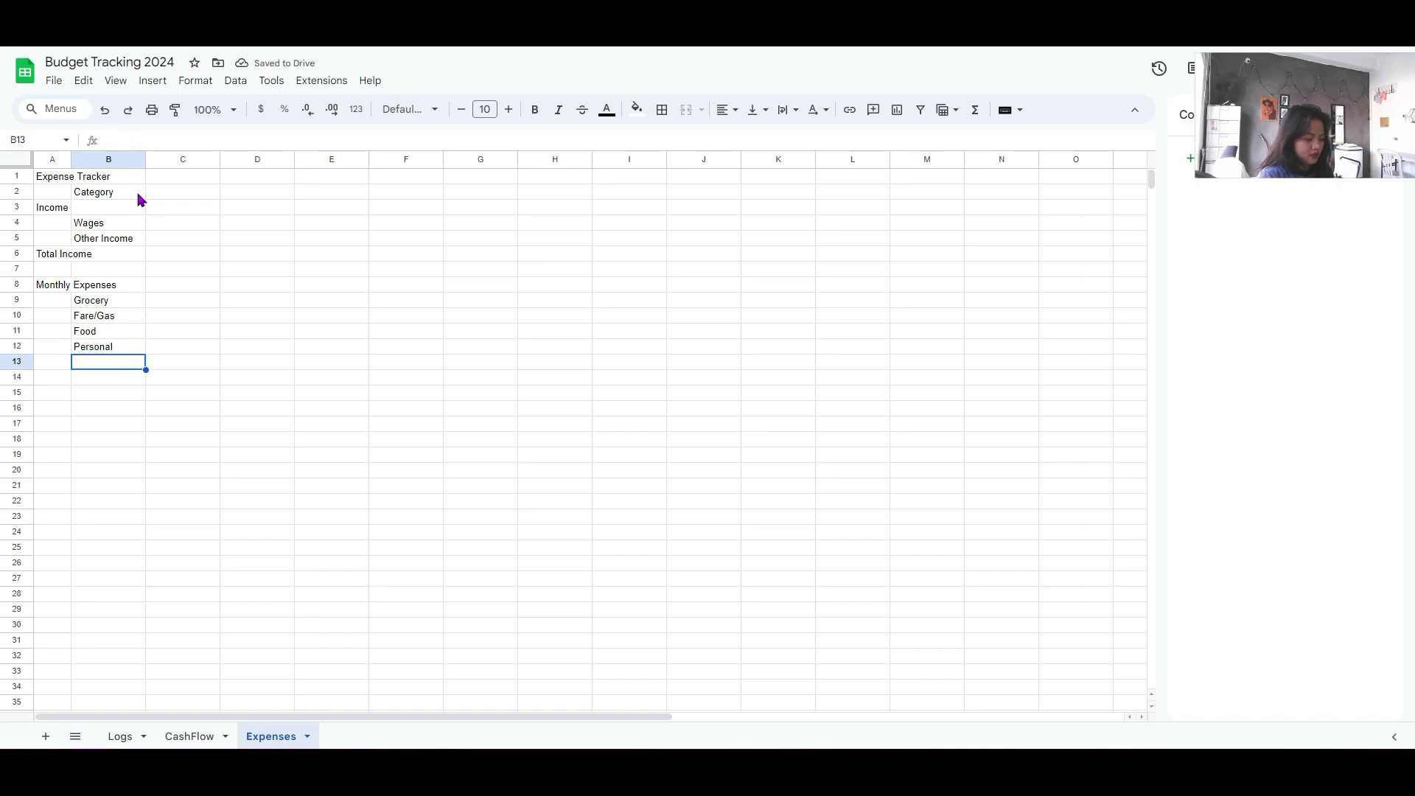
- Continue the expense categories with Phone/Internet, Entertainment, Insurance, Rent and Pets in B13:B17
text(Phone/Internet)
key(Return)
text(Entertainment)
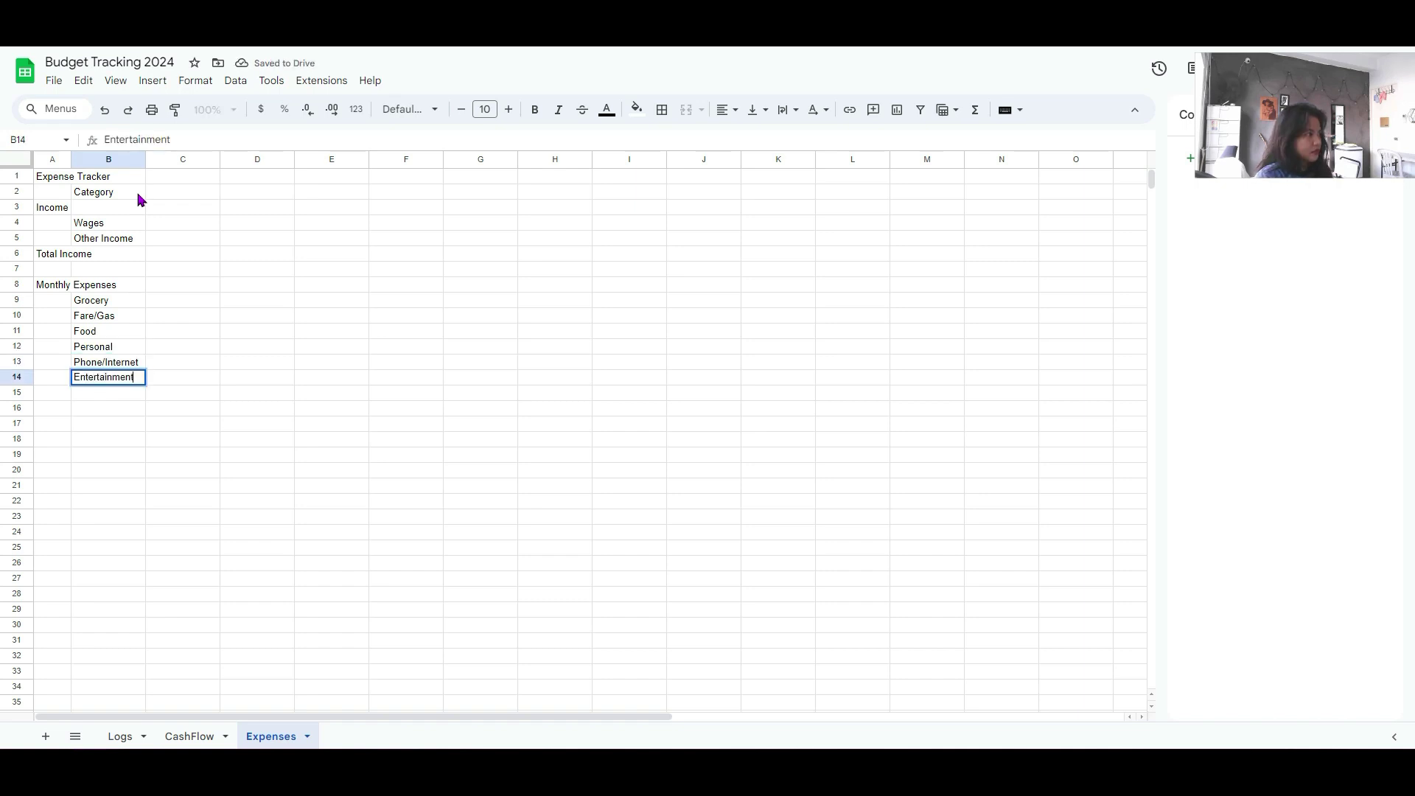
key(Return)
text(Insurance)
key(Return)
text(Rent)
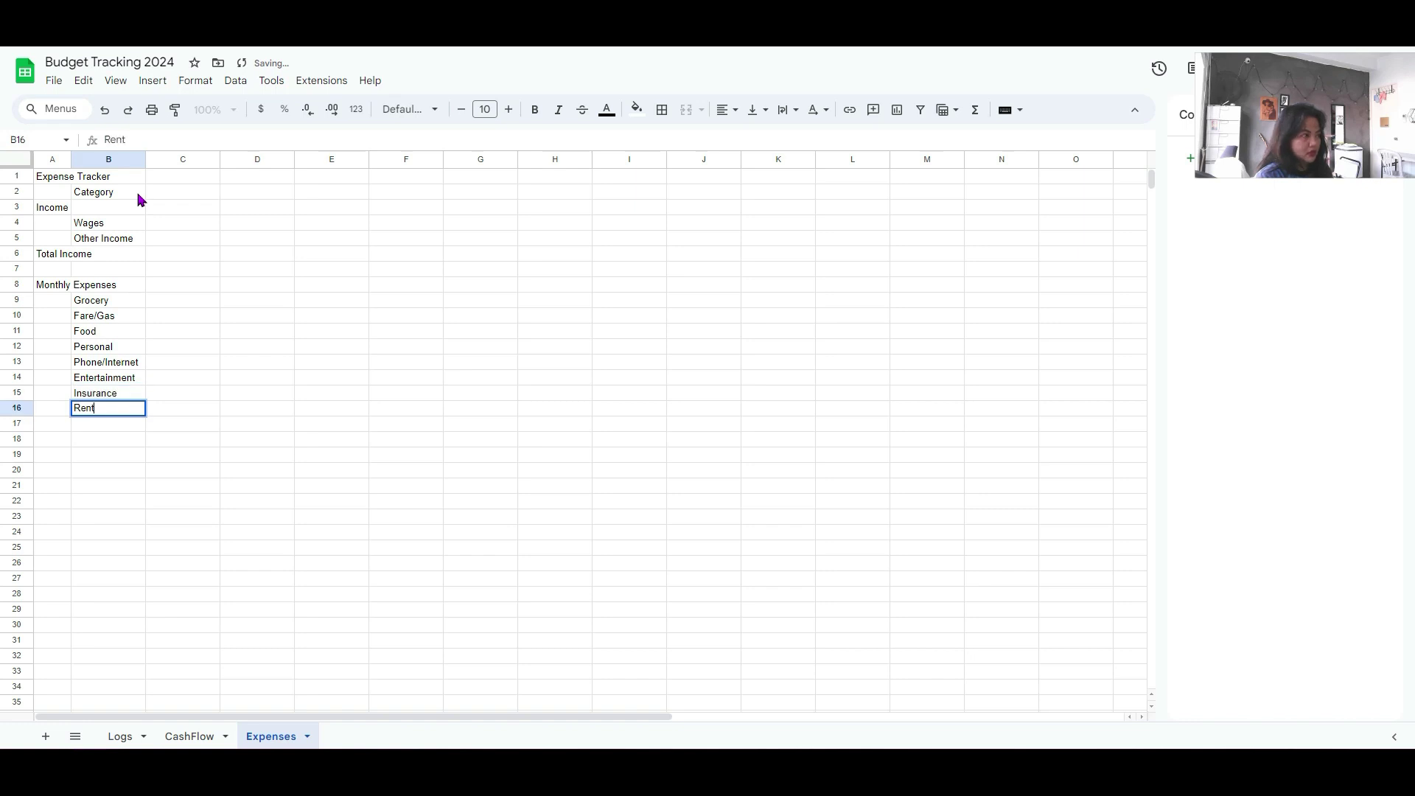
key(Return)
text(Pets)
key(Return)
- Add the section label "Savings" in A19, one blank row below the expense categories
click(56, 455)
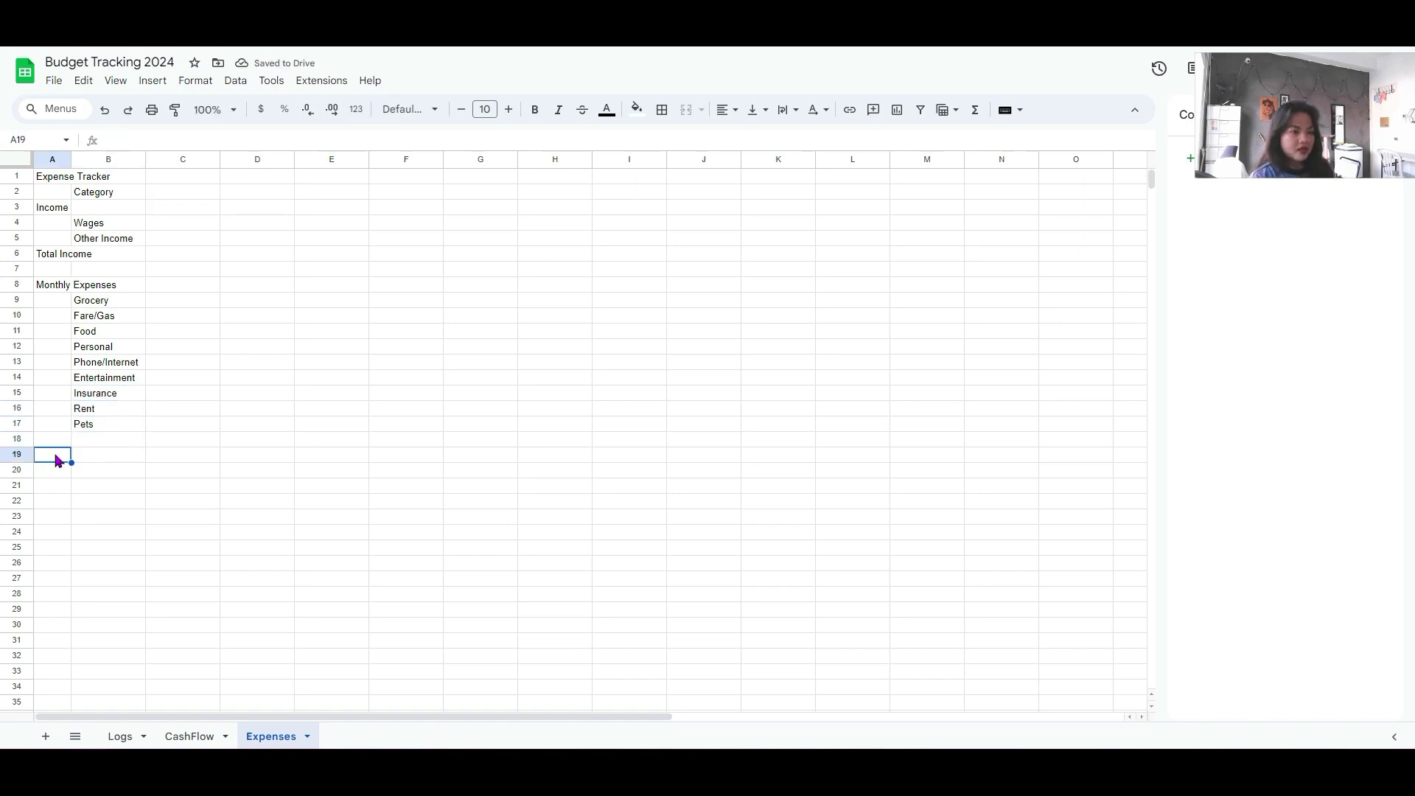
text(Savings)
key(Return)
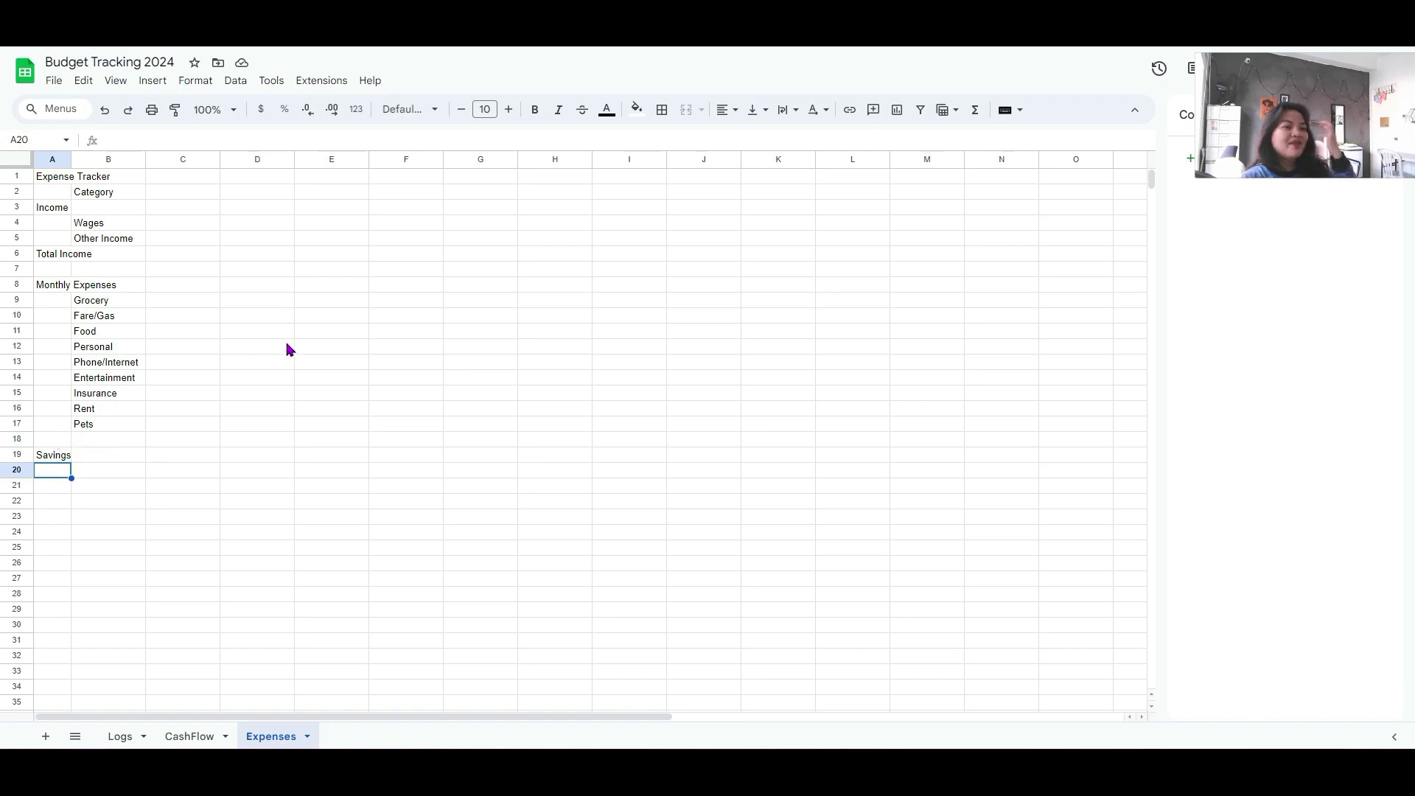
- Fill row 2 with the month headings January to December, starting in C2
click(211, 195)
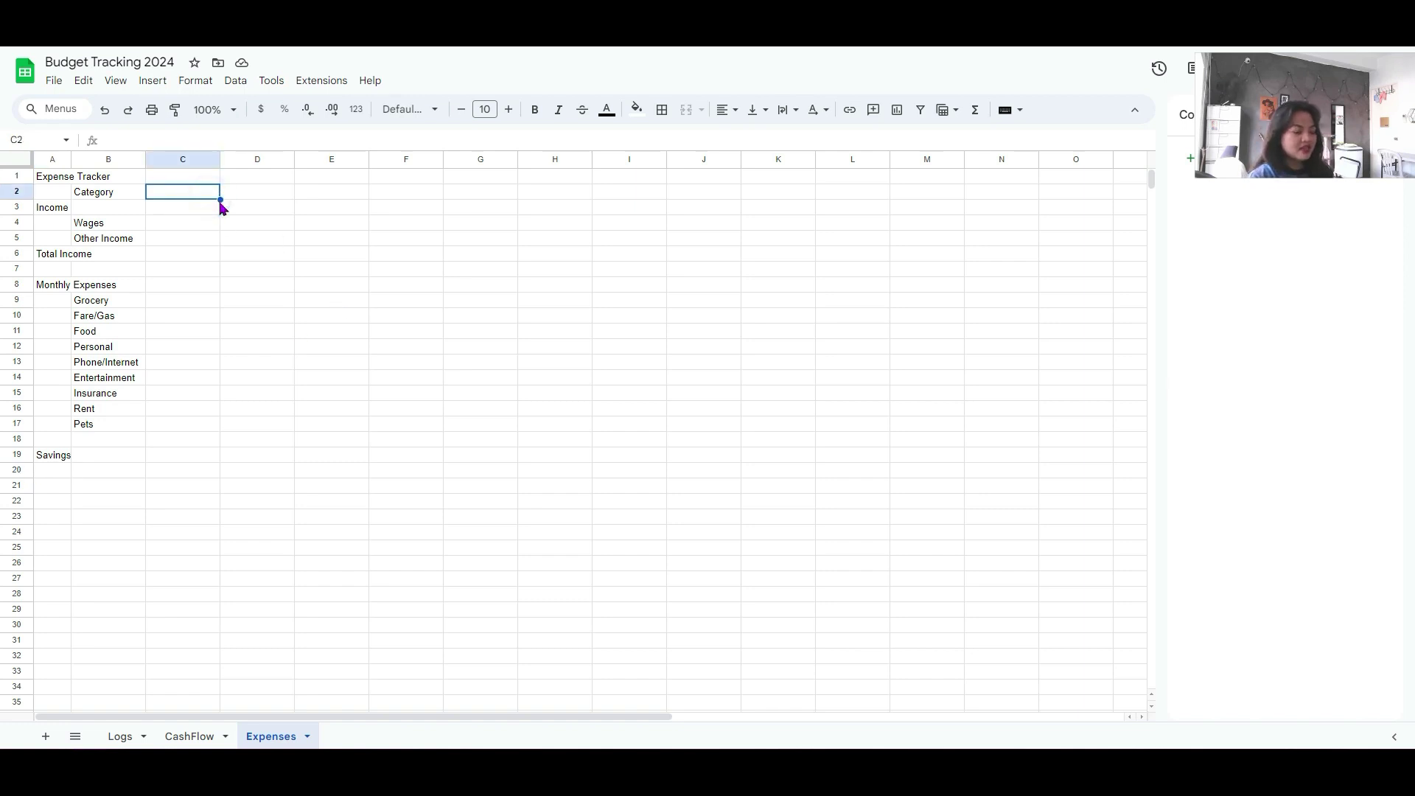
text(January)
drag(220, 200, 310, 206)
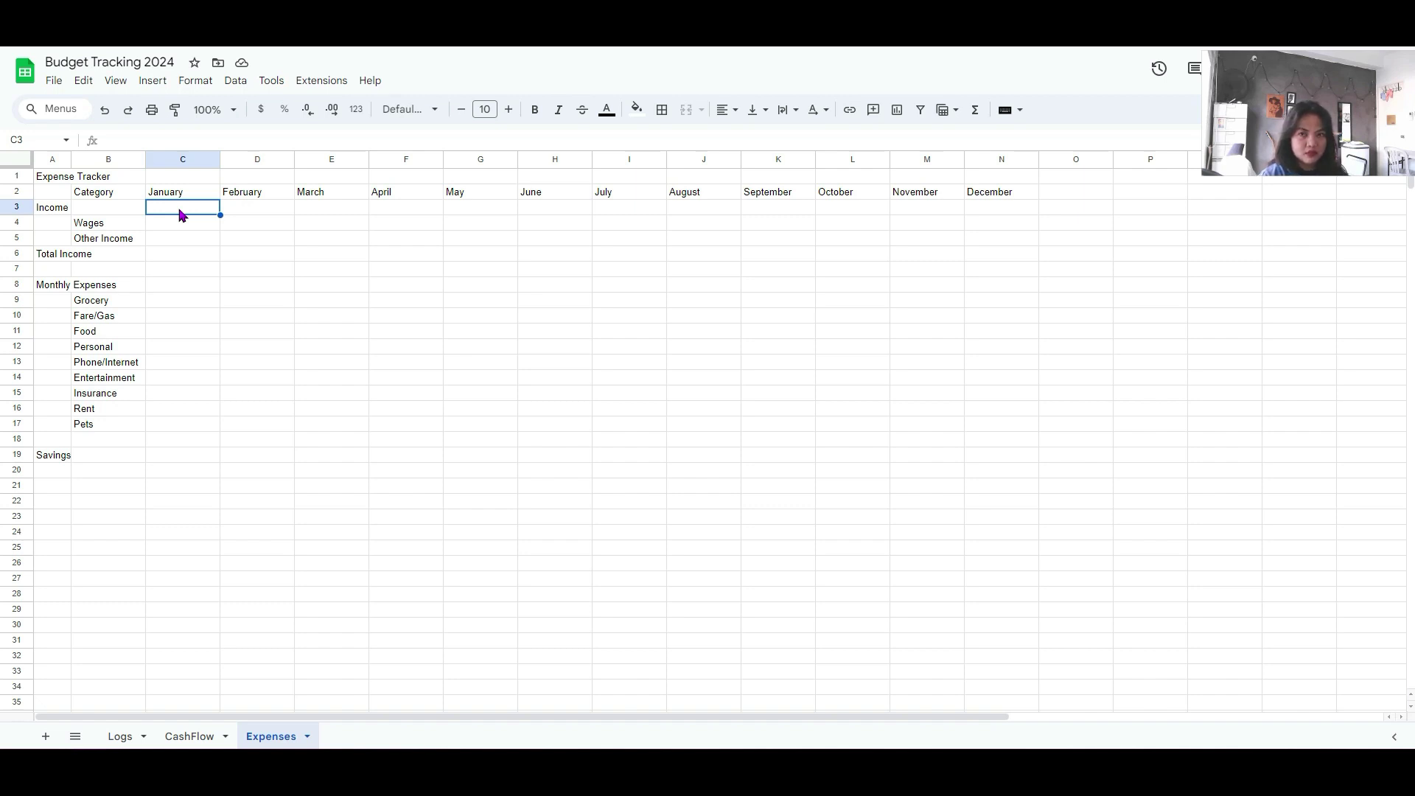
text(1)
key(Tab)
text(2)
drag(181, 212, 1032, 215)
drag(195, 210, 1020, 215)
key(Delete)
click(228, 291)
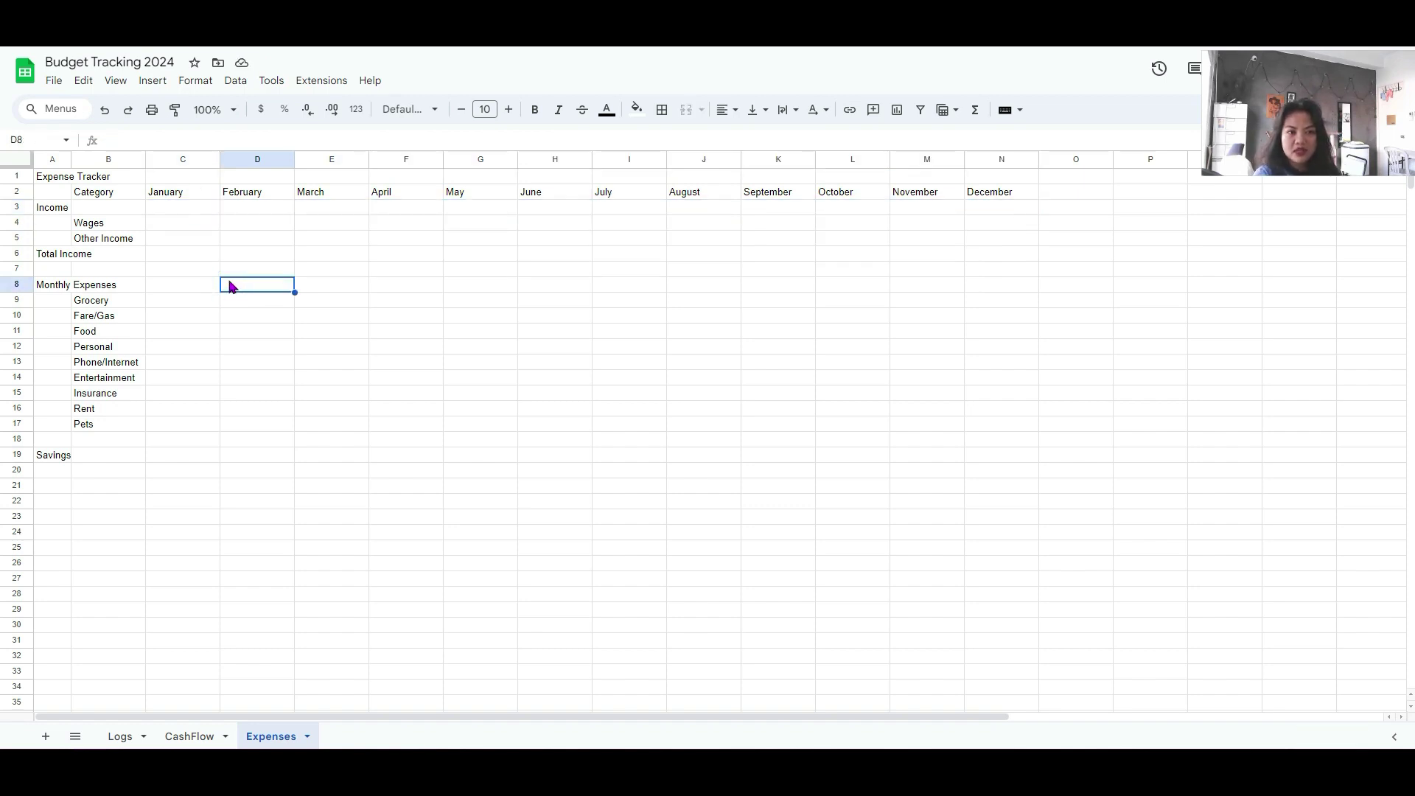
- Change the font of the entire Expenses sheet to Roboto
click(17, 176)
click(16, 159)
click(413, 109)
click(420, 256)
- Format the Expense Tracker title in 20 pt bold with a light red fill across A1:C1, and bold the headings in row 2
drag(52, 181, 183, 181)
click(637, 109)
click(16, 204)
- Bold the section labels in column A, from Income down to Savings
right_click(53, 162)
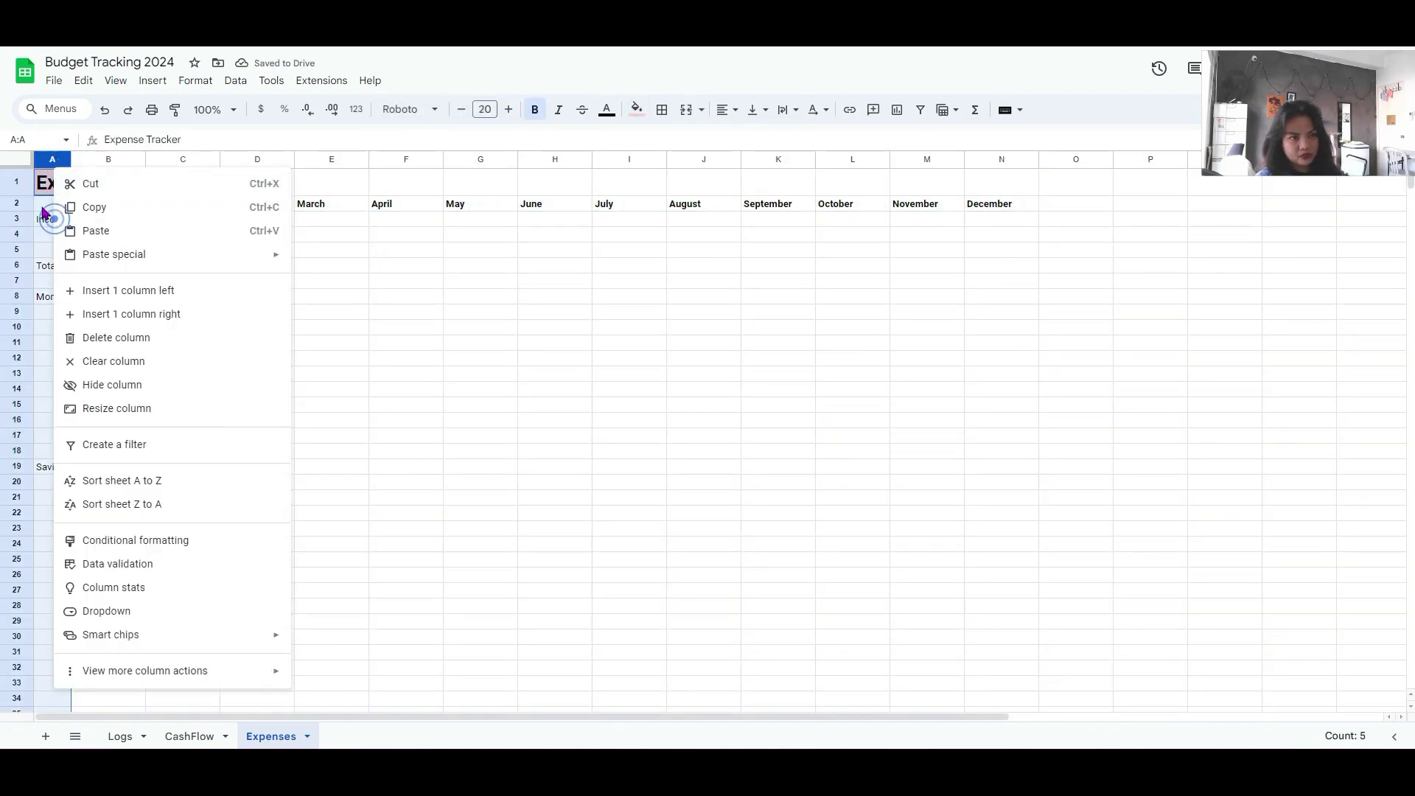
drag(52, 219, 52, 482)
key(ctrl+b)
- Center the Category and month headings in row 2
click(16, 204)
click(725, 110)
click(747, 136)
click(315, 440)
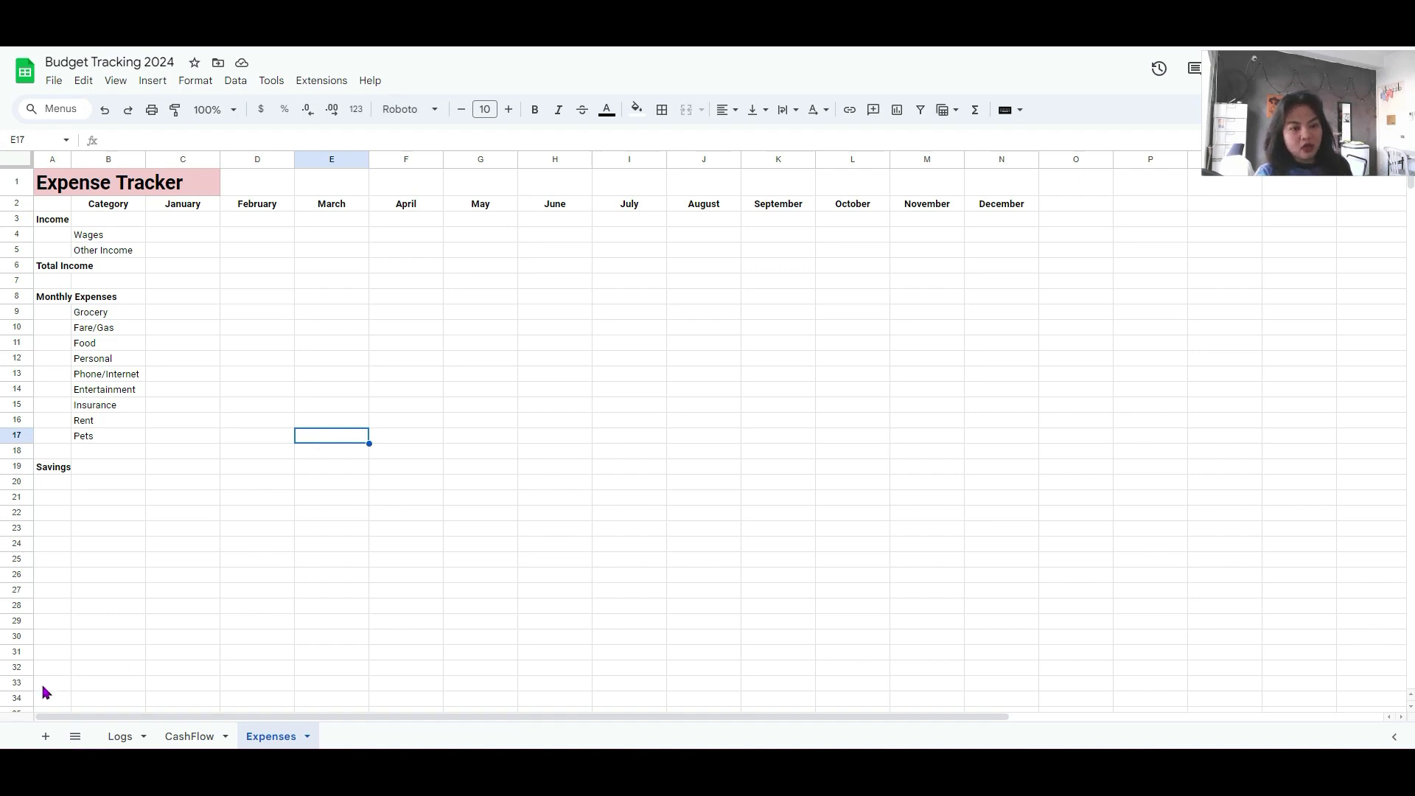
- In the Logs sheet, insert a column between Amount and Notes, head it "Mode of Payment" and widen it to fit
click(120, 737)
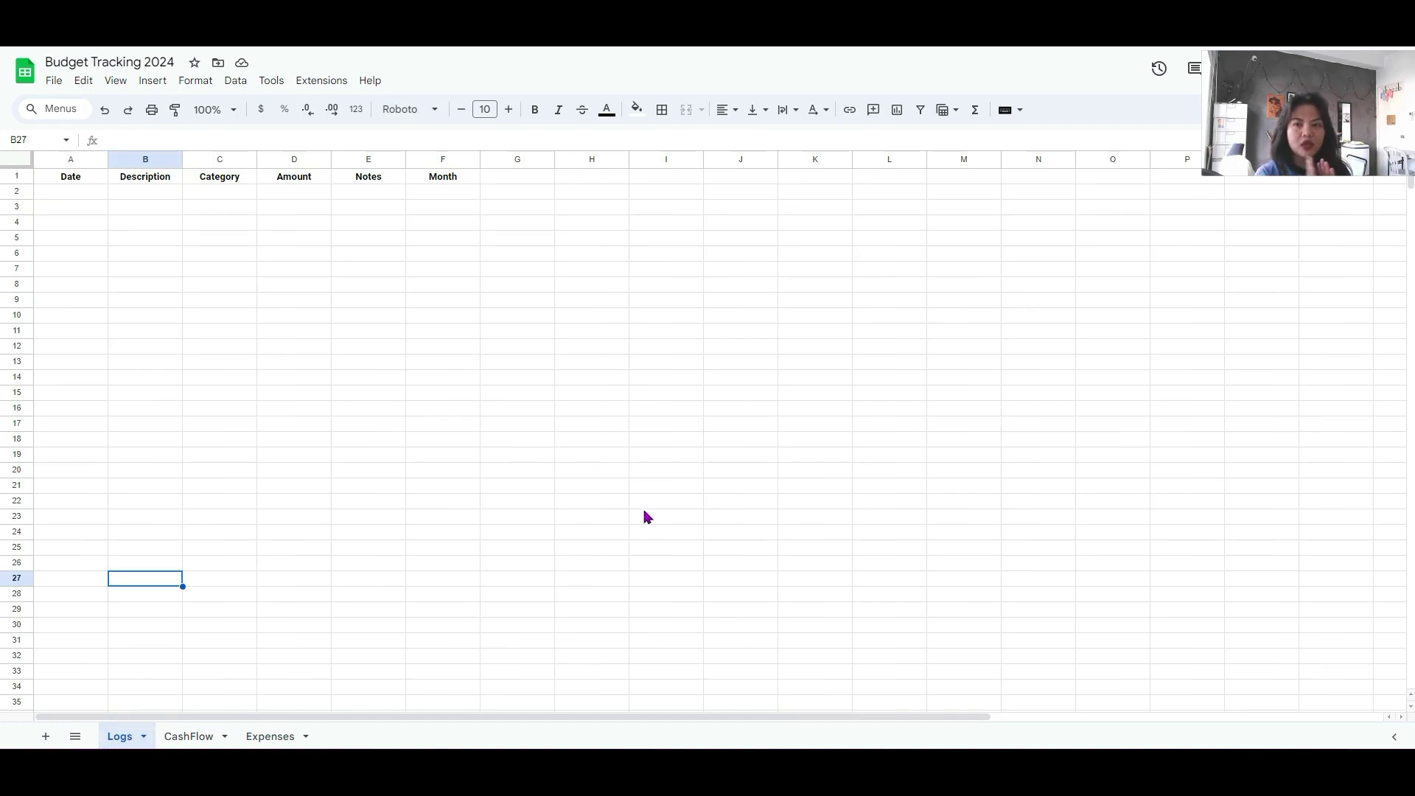
click(682, 395)
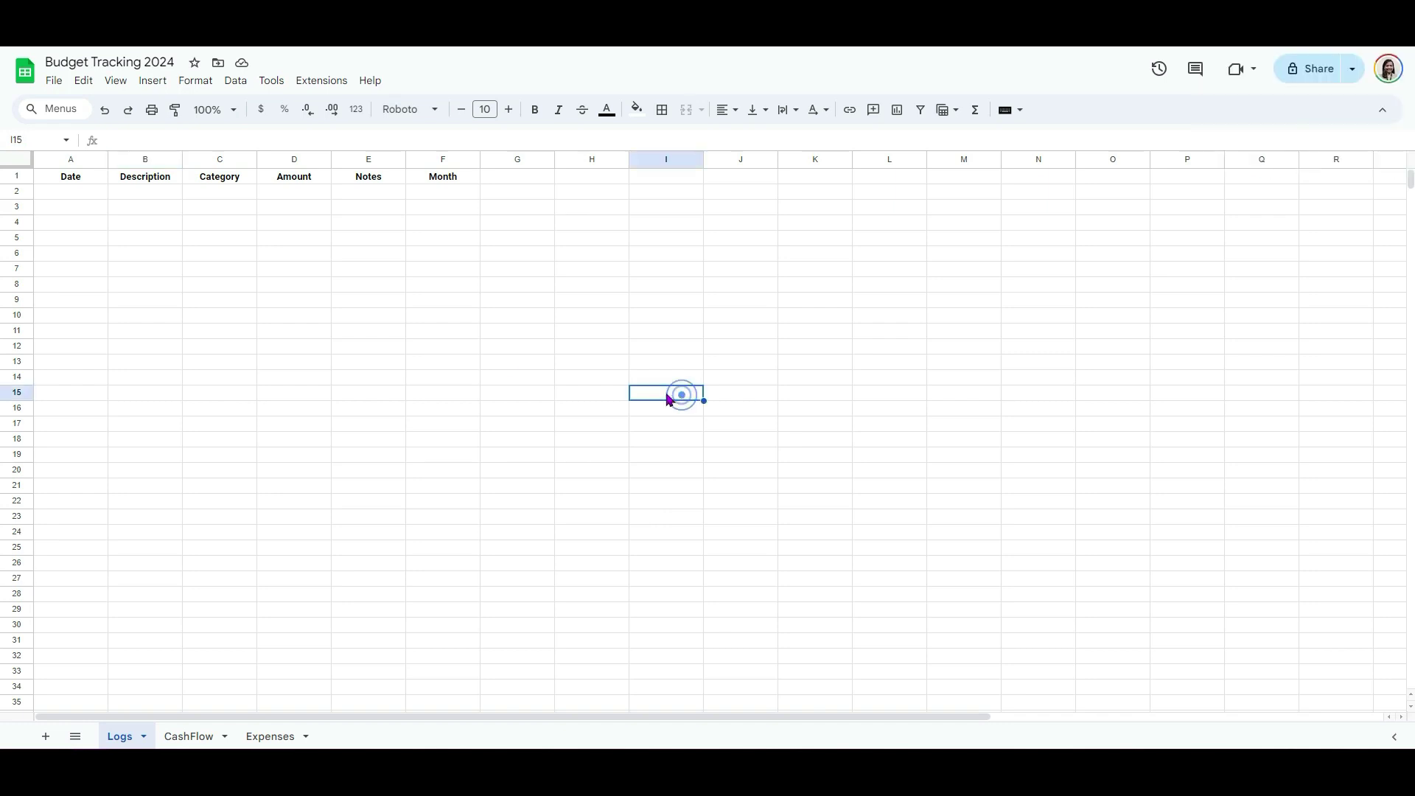
click(349, 159)
key(ctrl+alt+equal)
click(366, 178)
text(Mode of Payment)
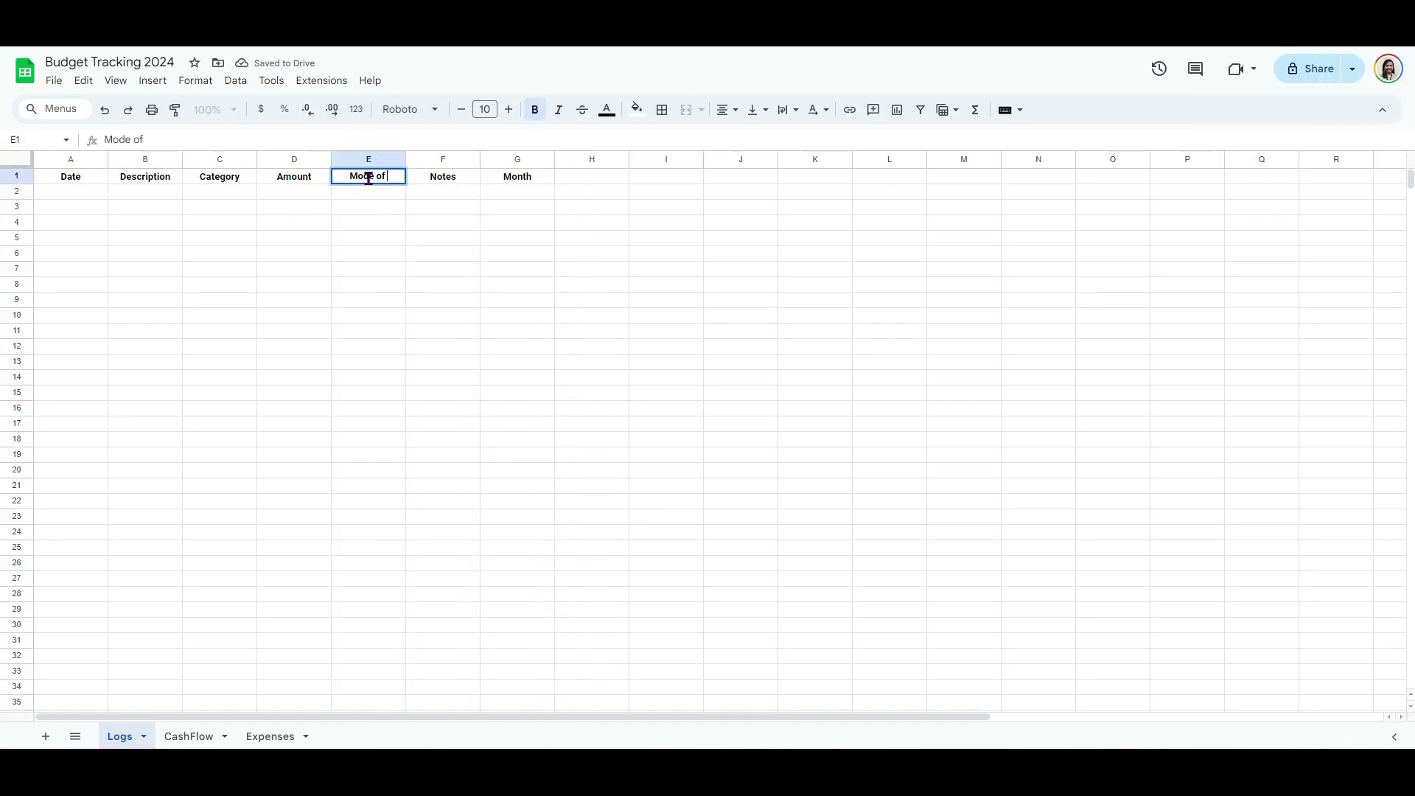
click(411, 308)
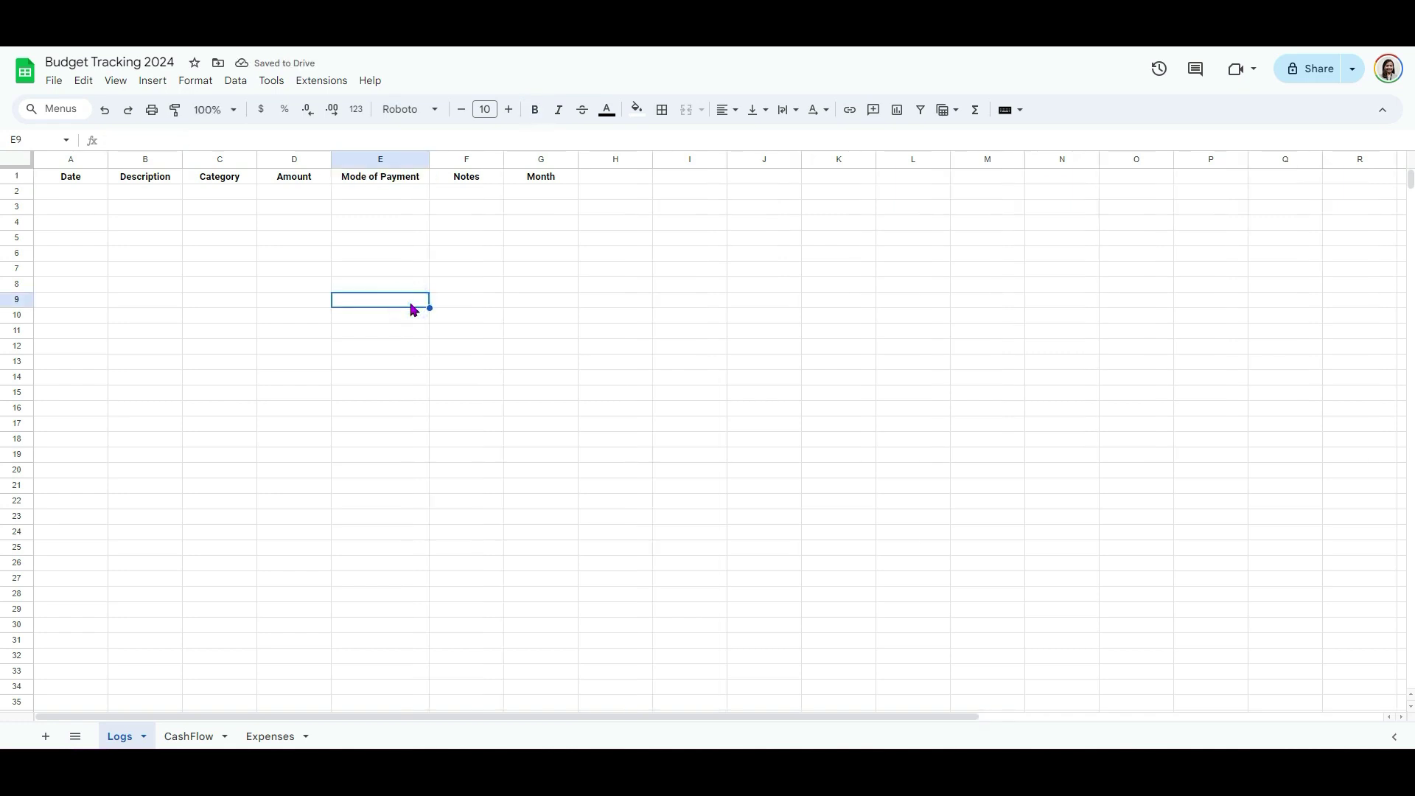
- Add a data validation rule to the Mode of Payment cells E2:E1000 using the Dropdown (from a range) criteria
click(368, 159)
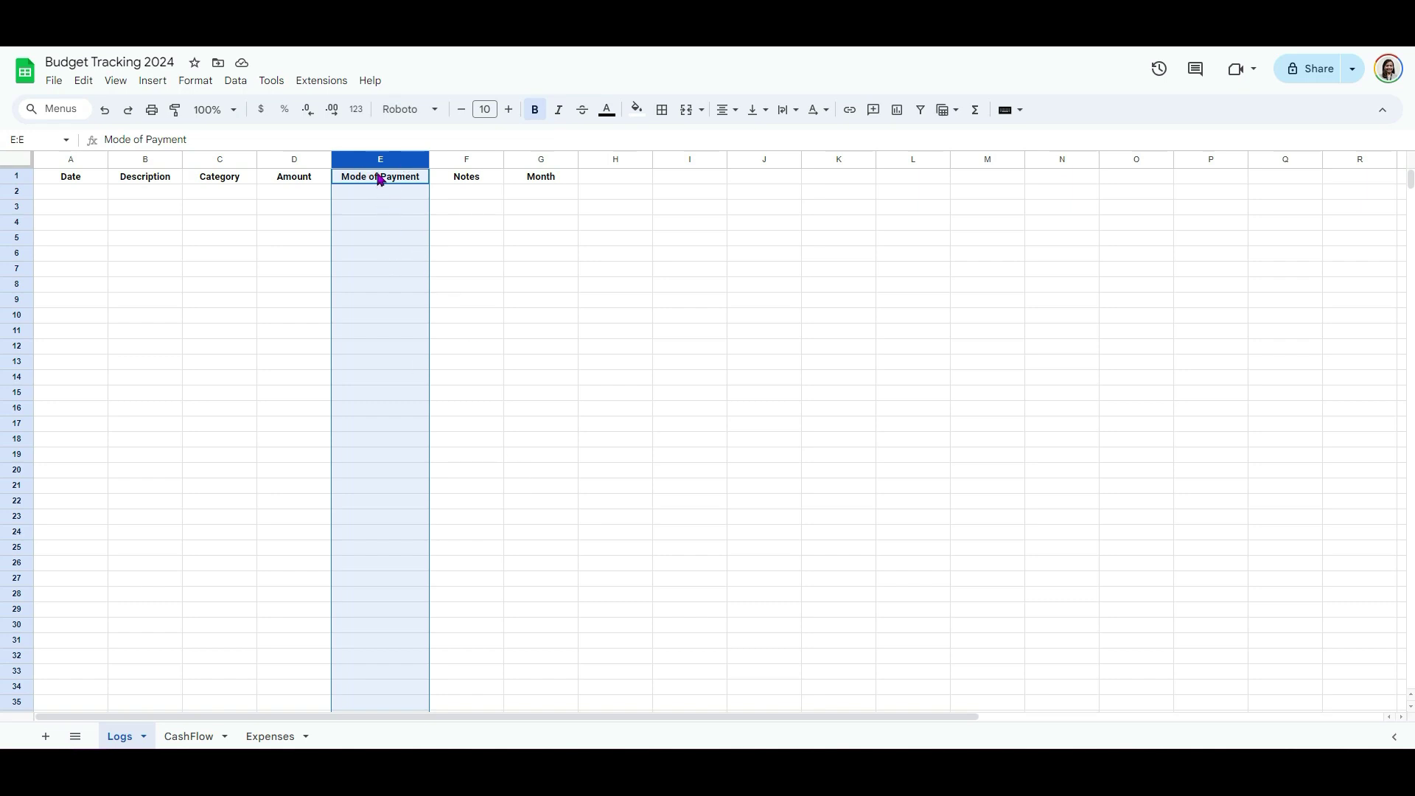
ctrl+click(383, 181)
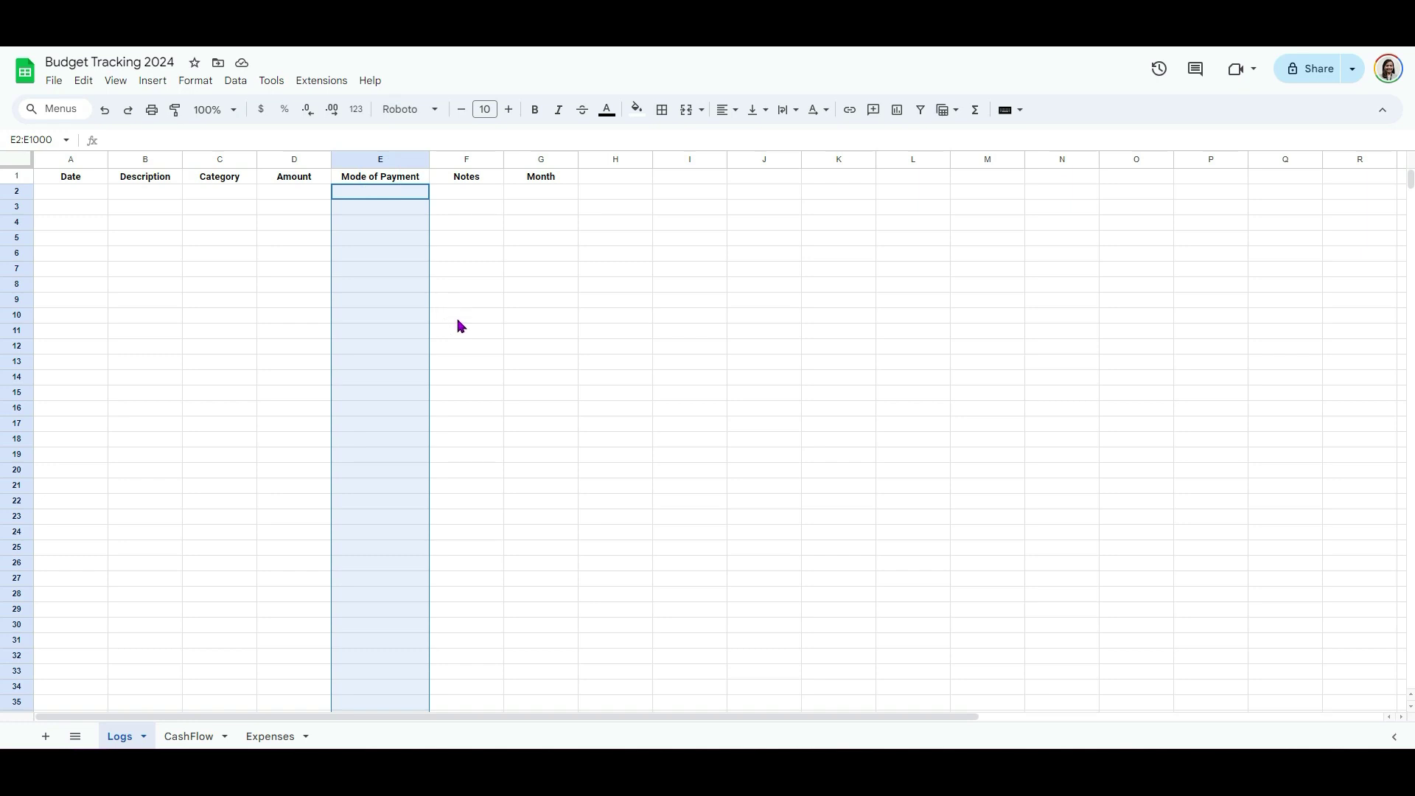
click(238, 83)
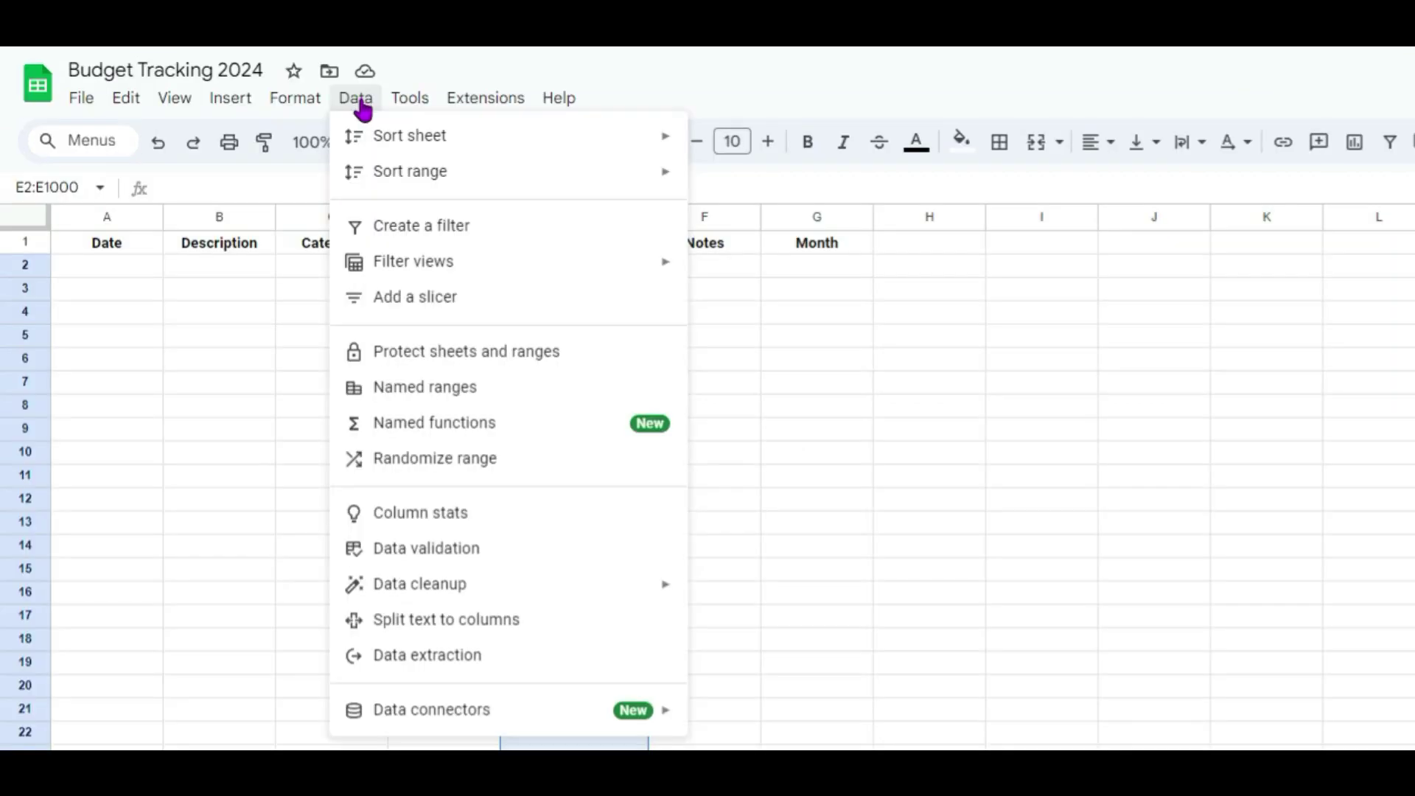
click(411, 557)
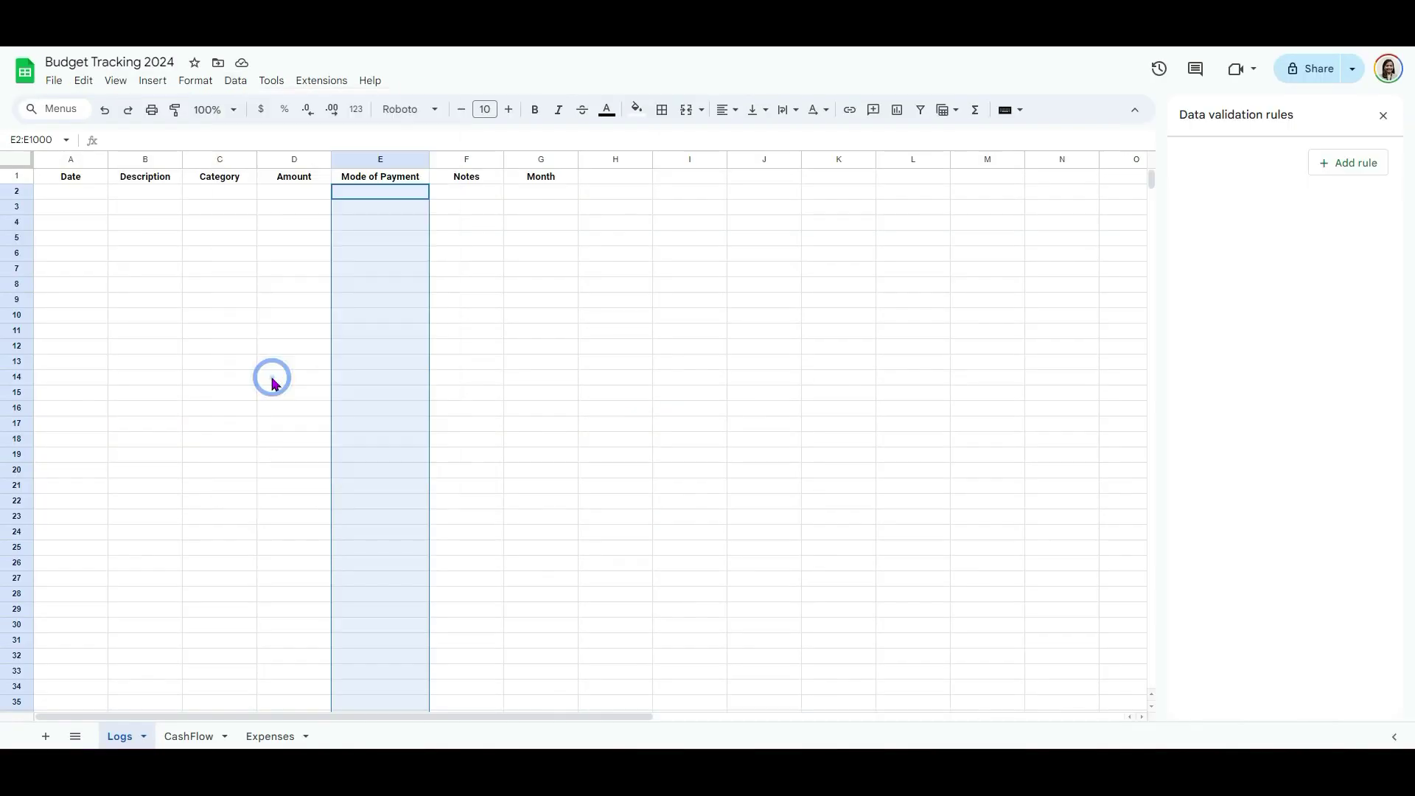
click(1349, 163)
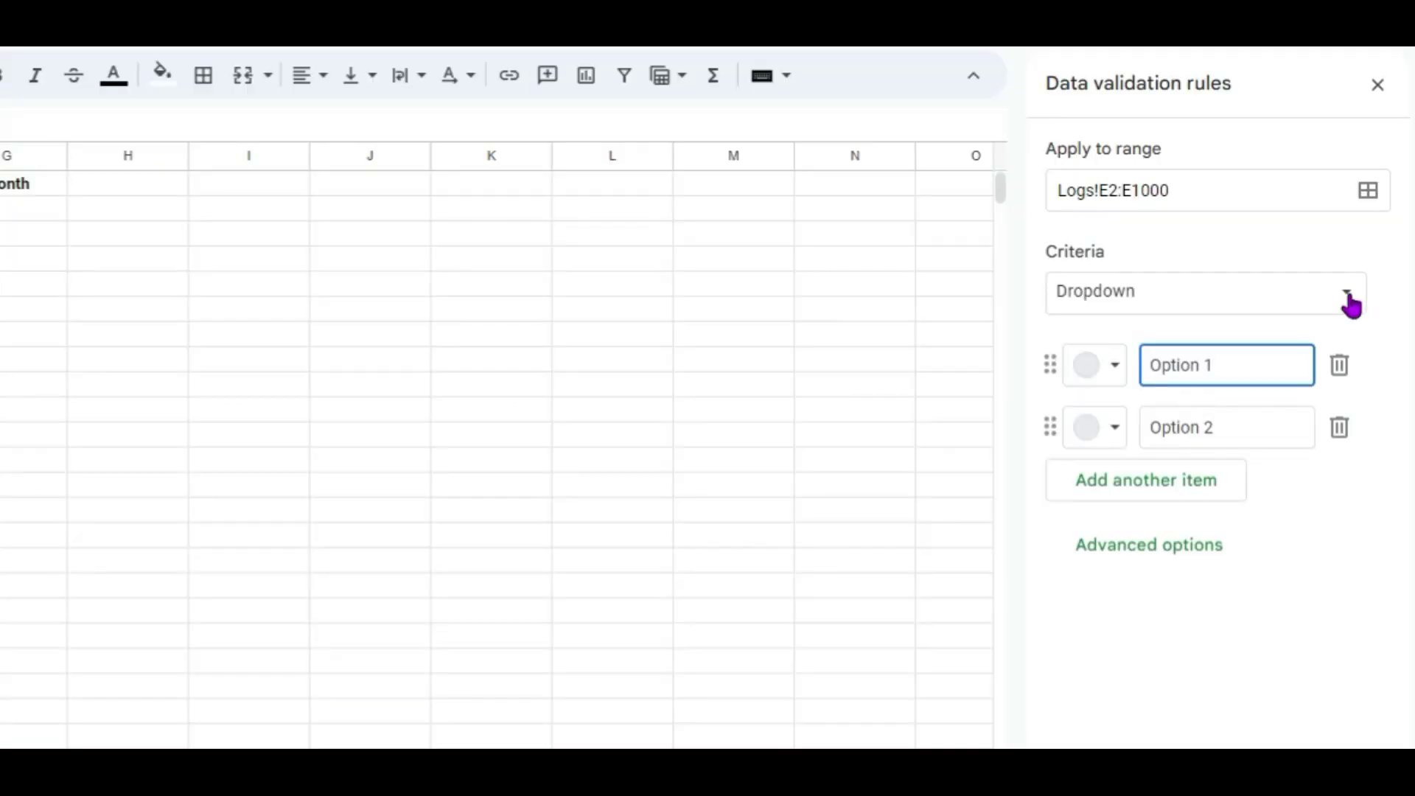
click(1350, 297)
click(1235, 326)
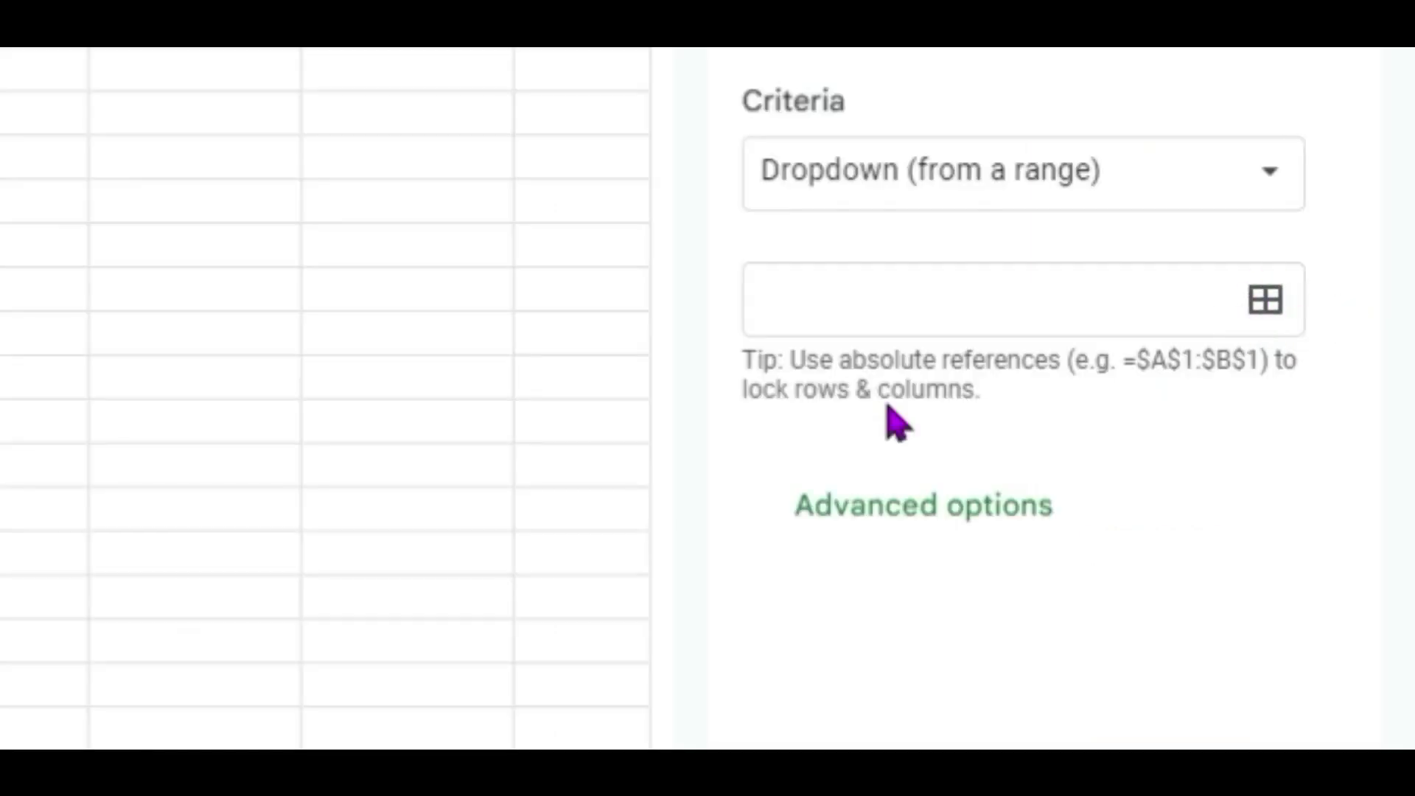
- Set CashFlow!B4:B25 as the source range for the Mode of Payment dropdown and check its options in cell E2
click(1251, 315)
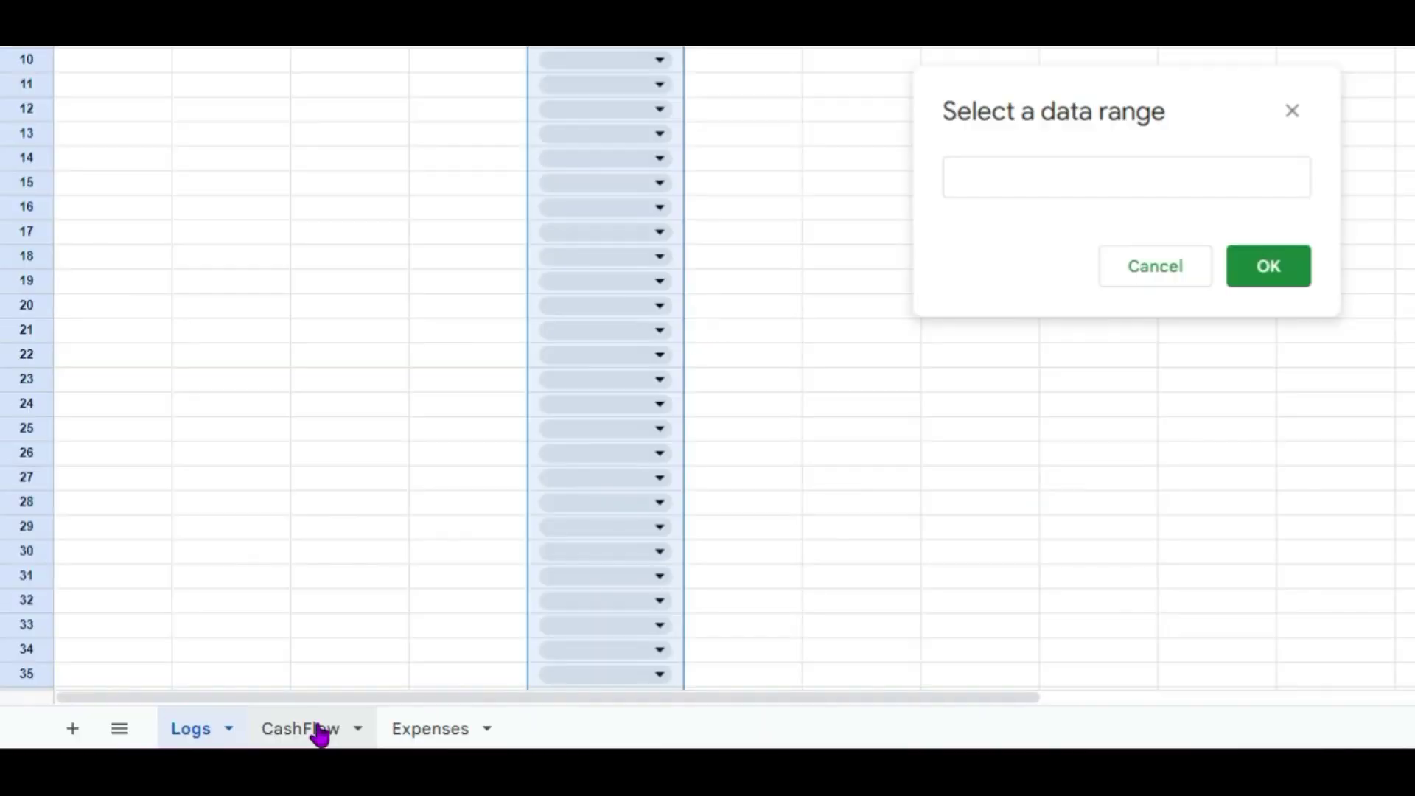
click(204, 737)
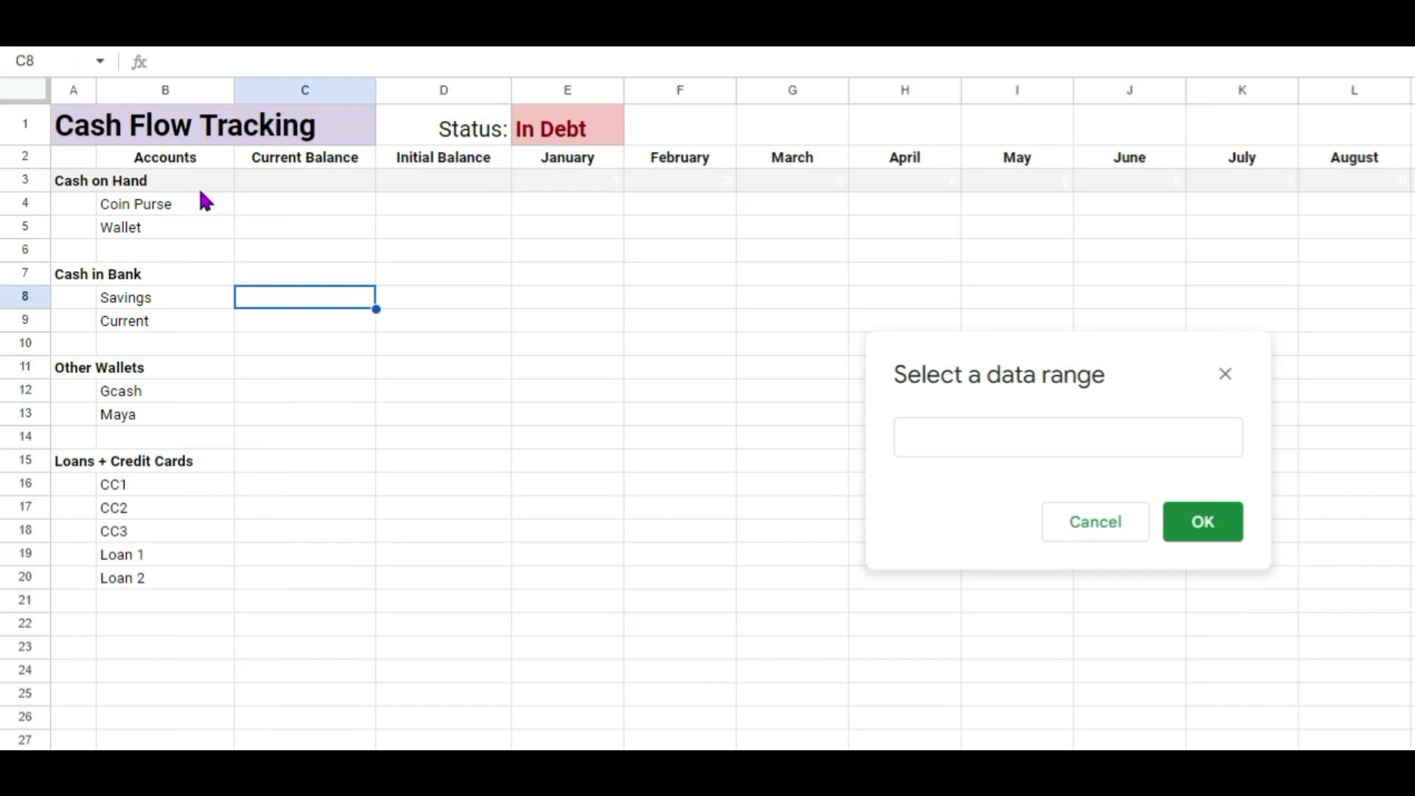
drag(195, 205, 171, 690)
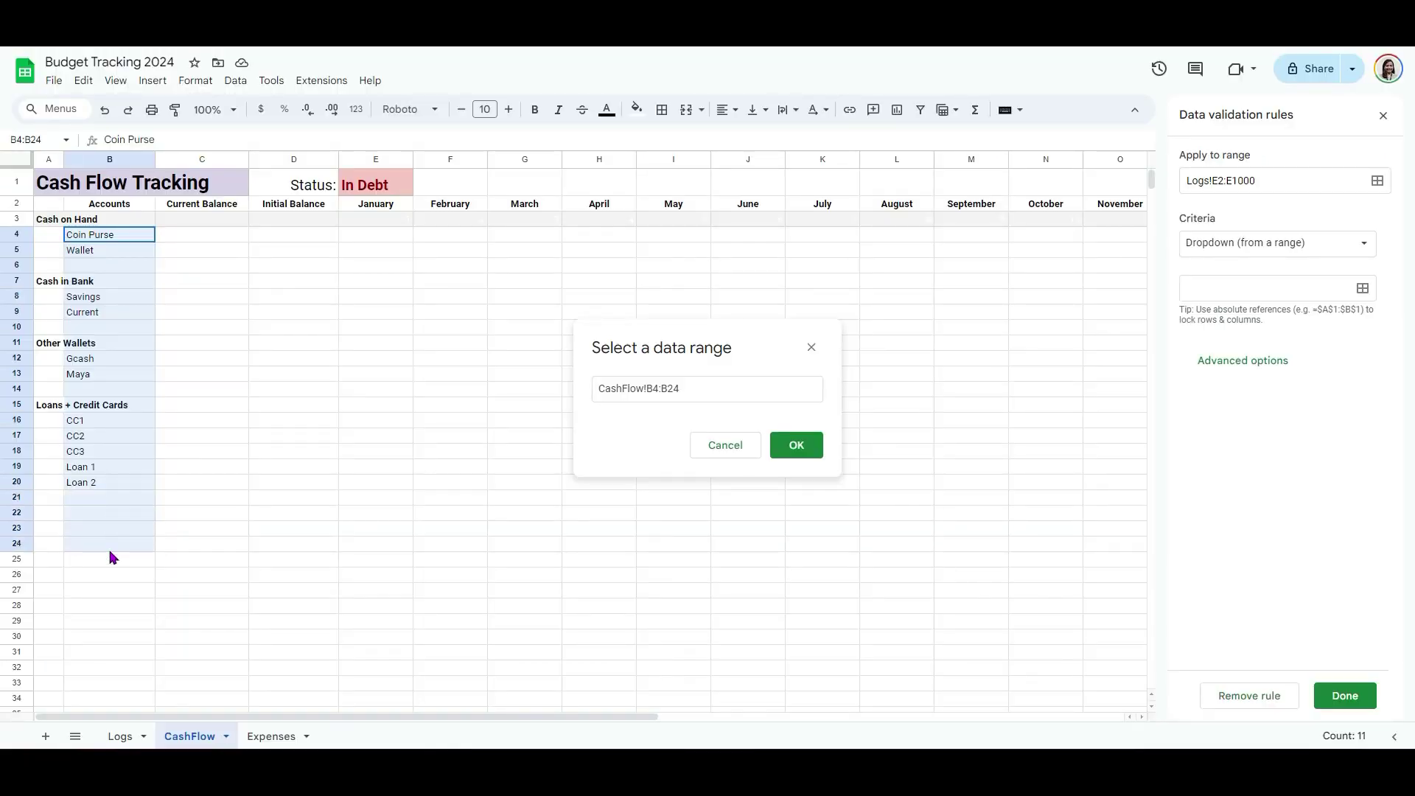
drag(112, 558, 108, 568)
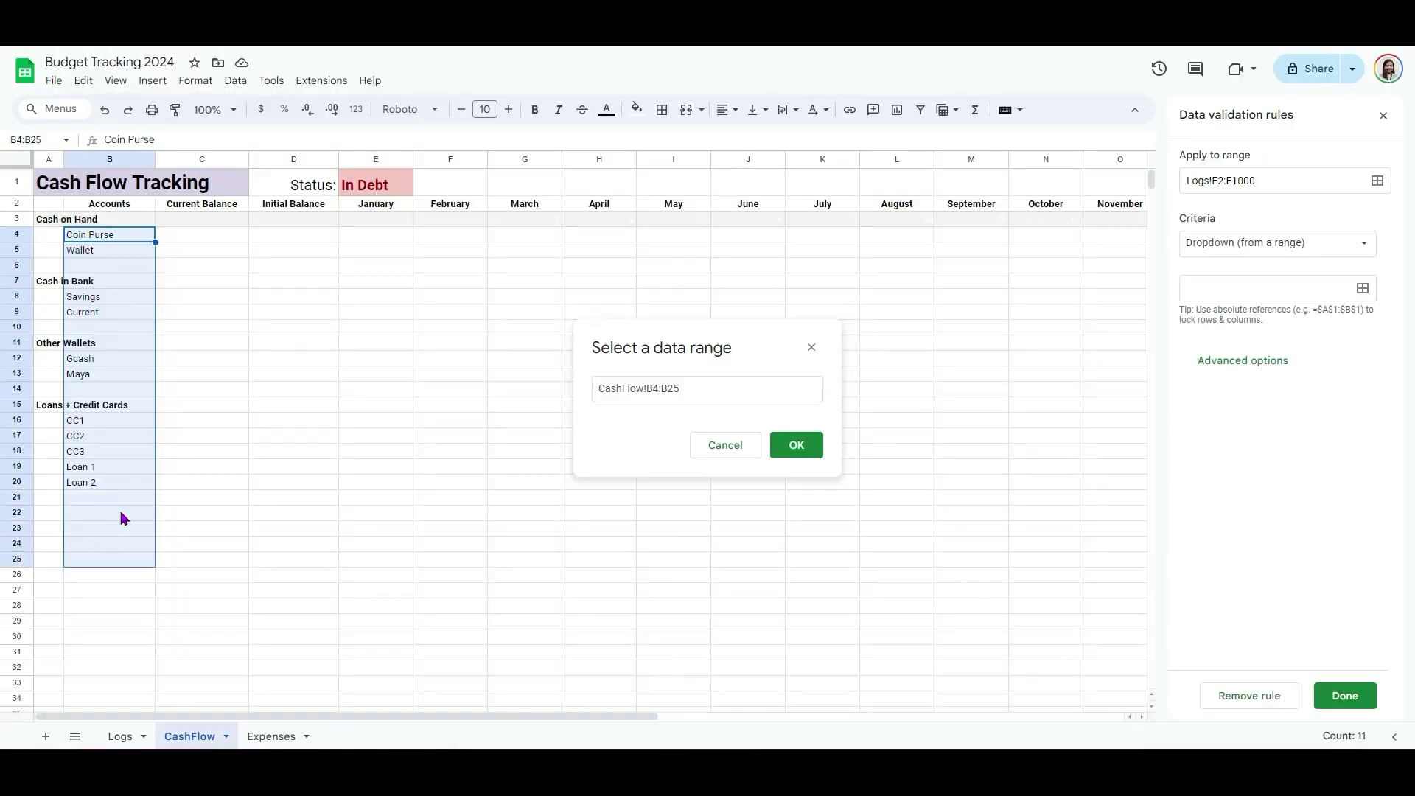
click(798, 448)
click(120, 736)
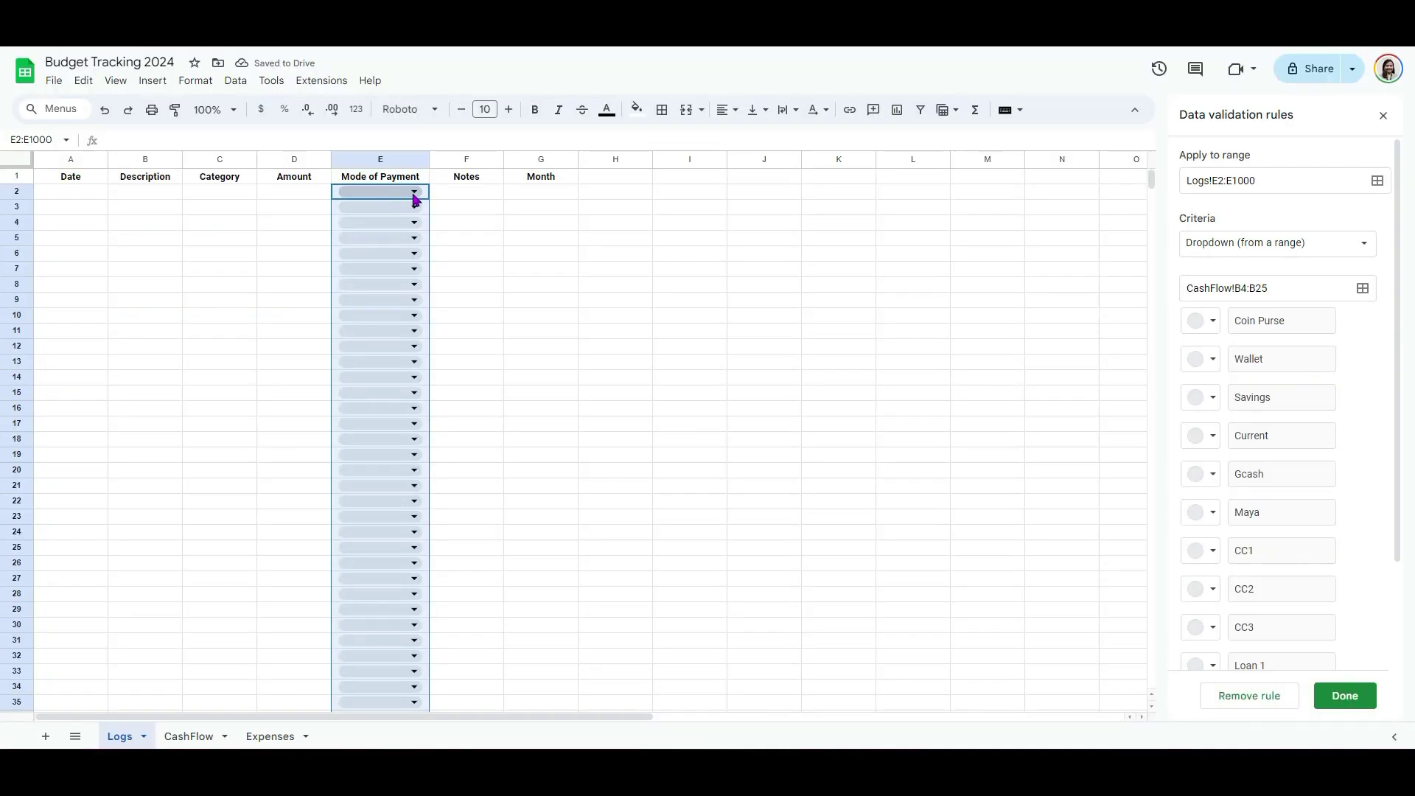
click(415, 198)
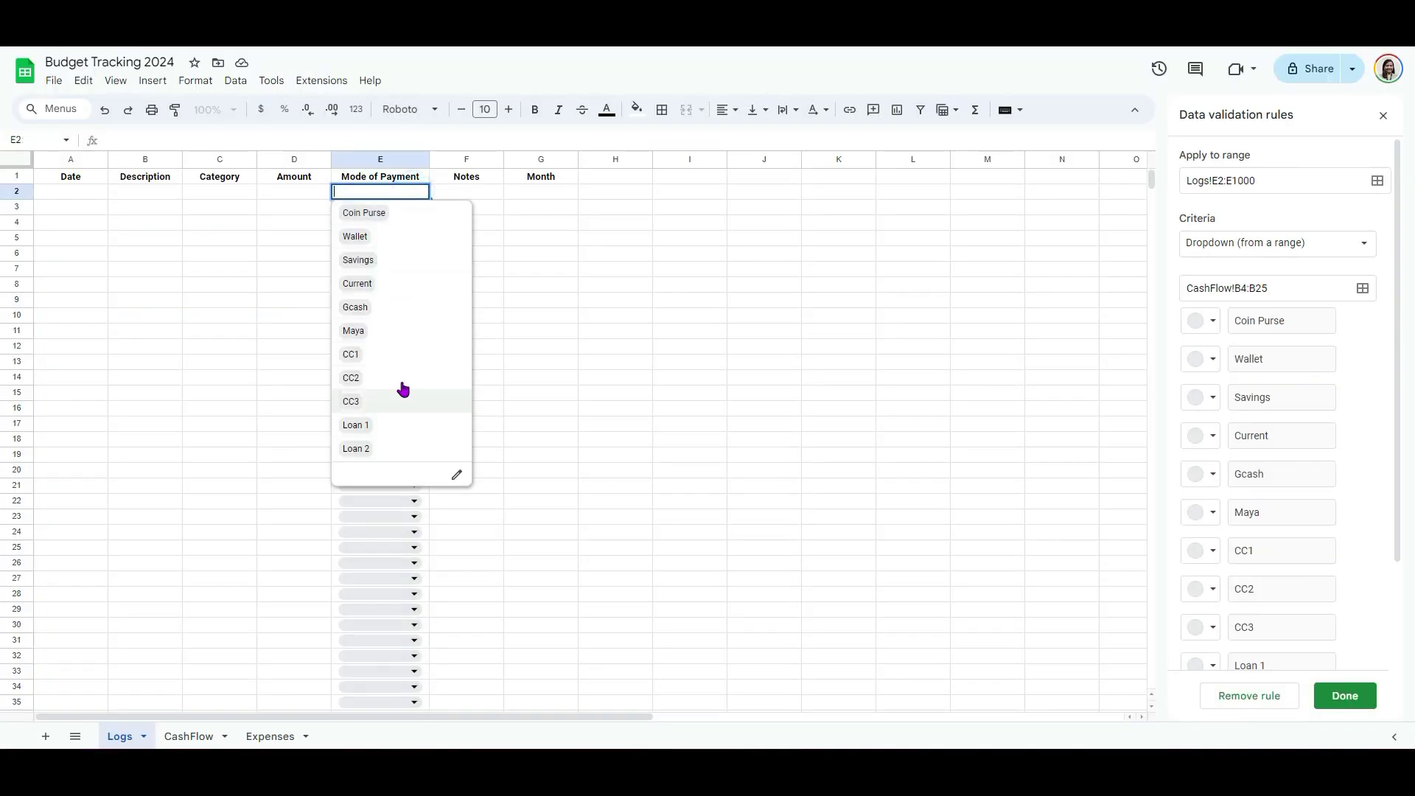
click(509, 196)
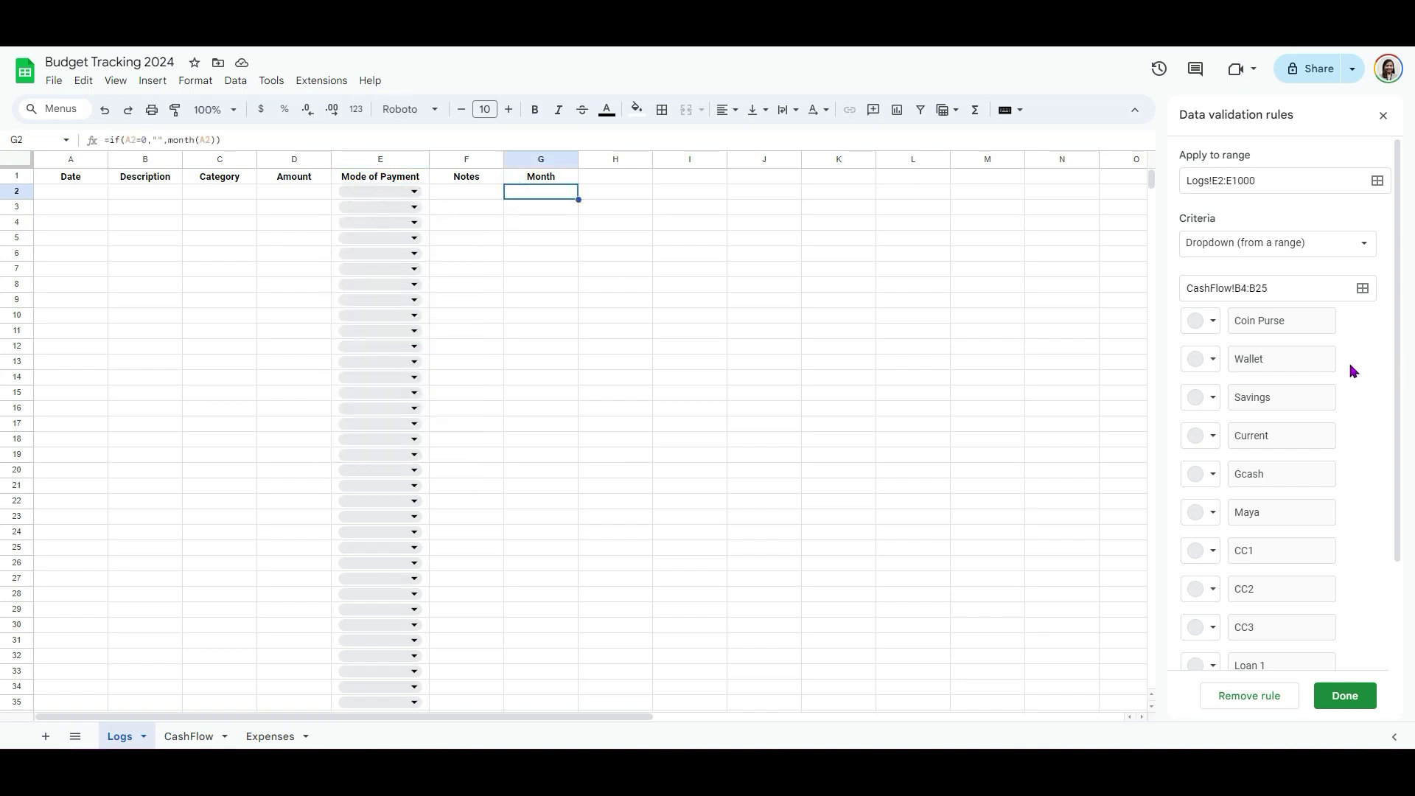
- Set the Mode of Payment rule to the Arrow display style with a warning for invalid data, and save it
scroll(1371, 362, down, 2)
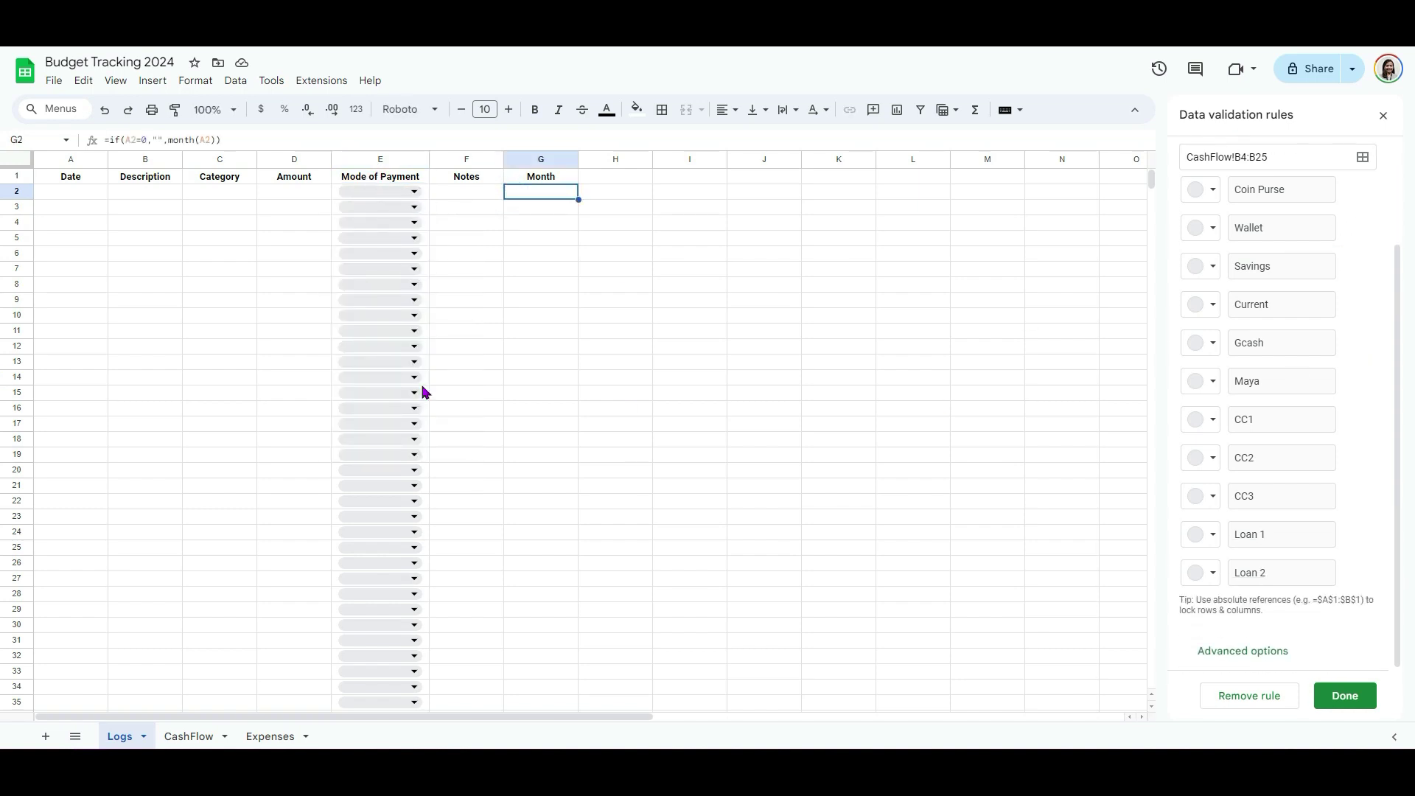
click(1233, 655)
scroll(1338, 518, down, 3)
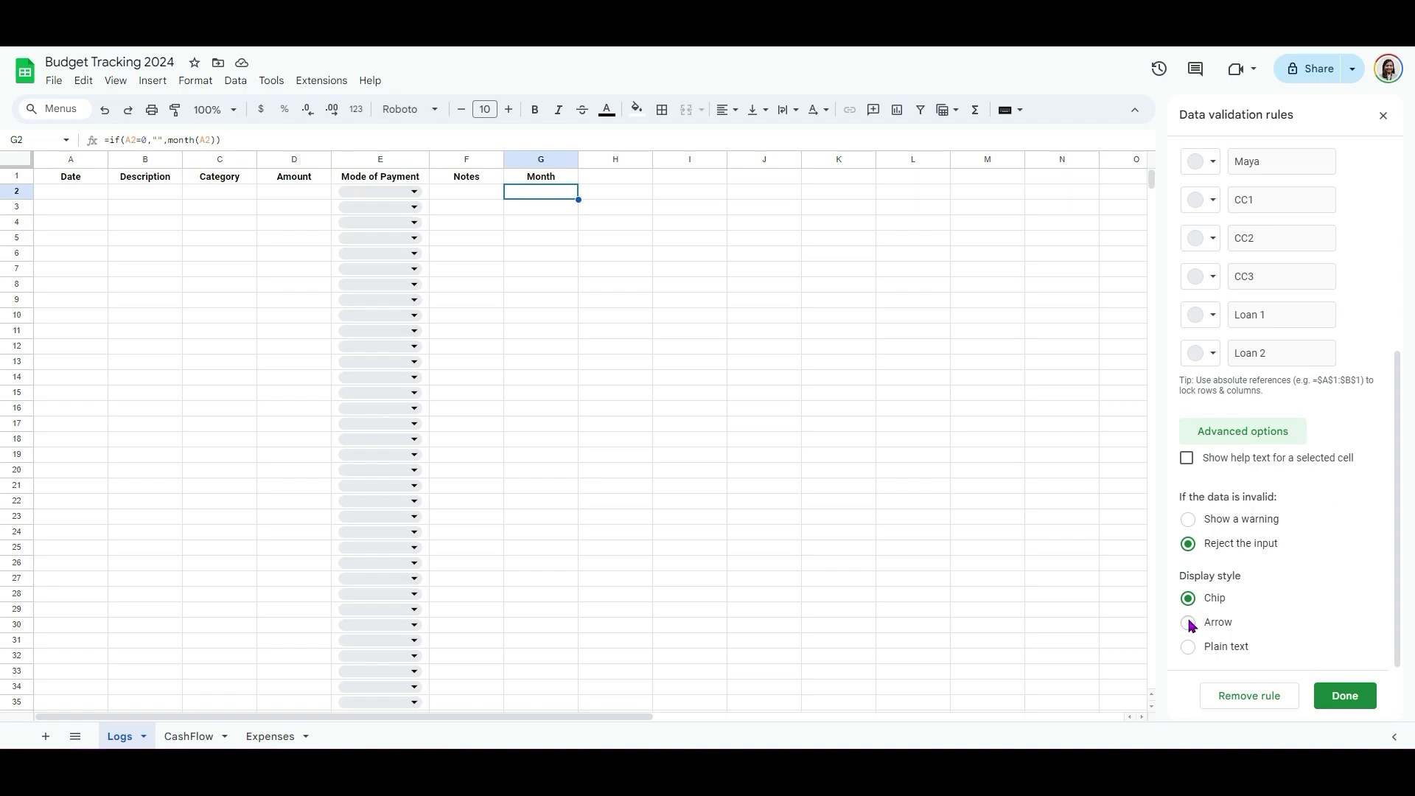
click(1188, 623)
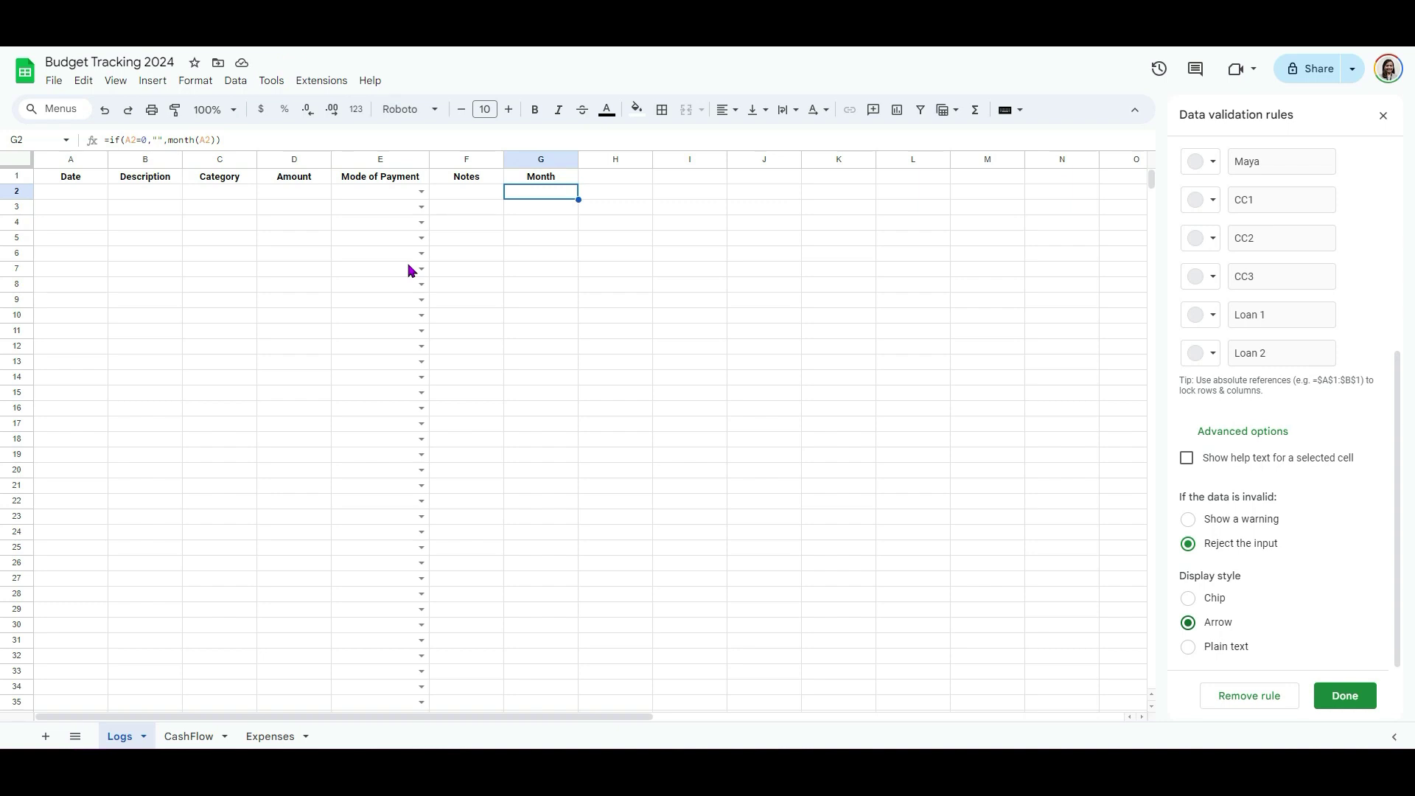
click(1246, 519)
click(1344, 695)
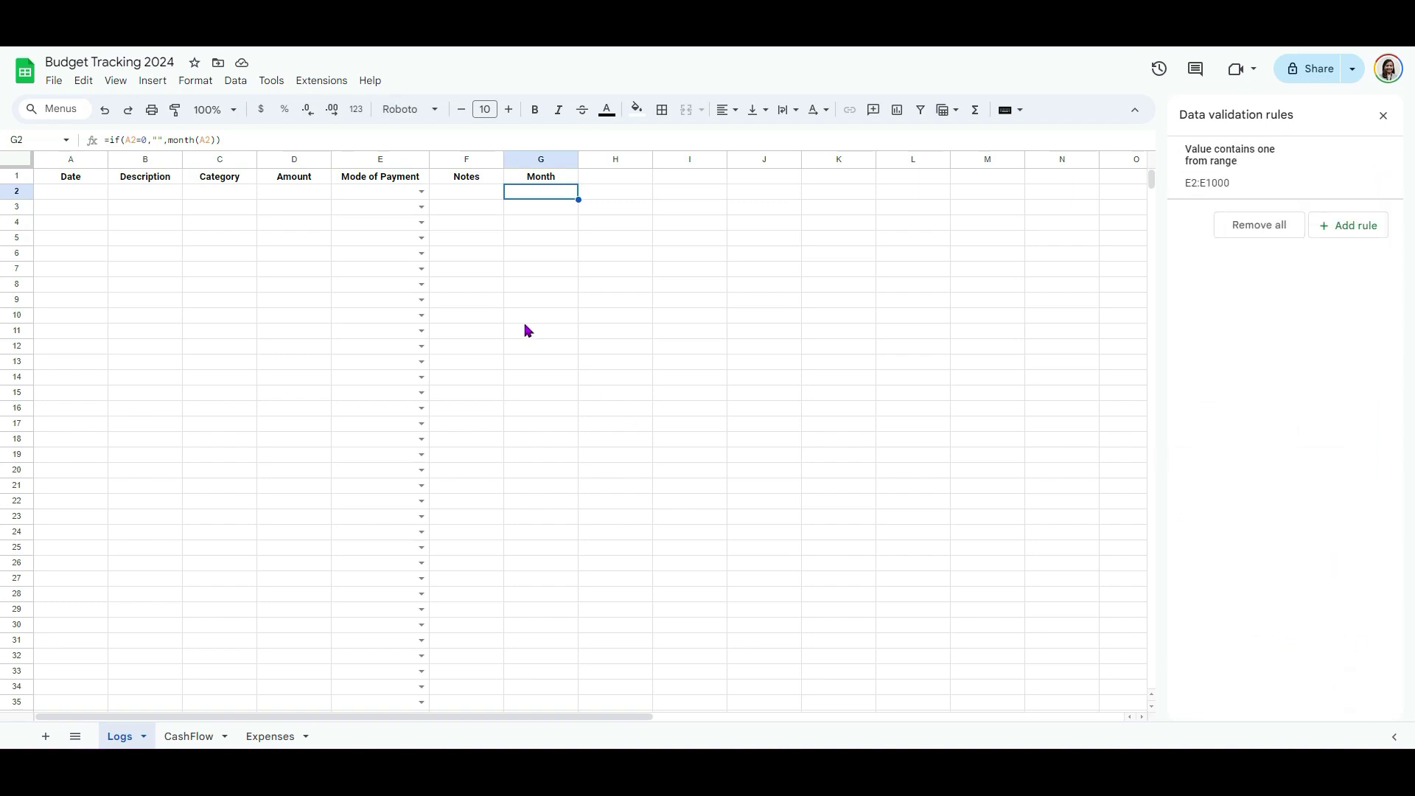
- Add a data validation rule to the Category cells C2:C1000 using the Dropdown (from a range) criteria
click(219, 160)
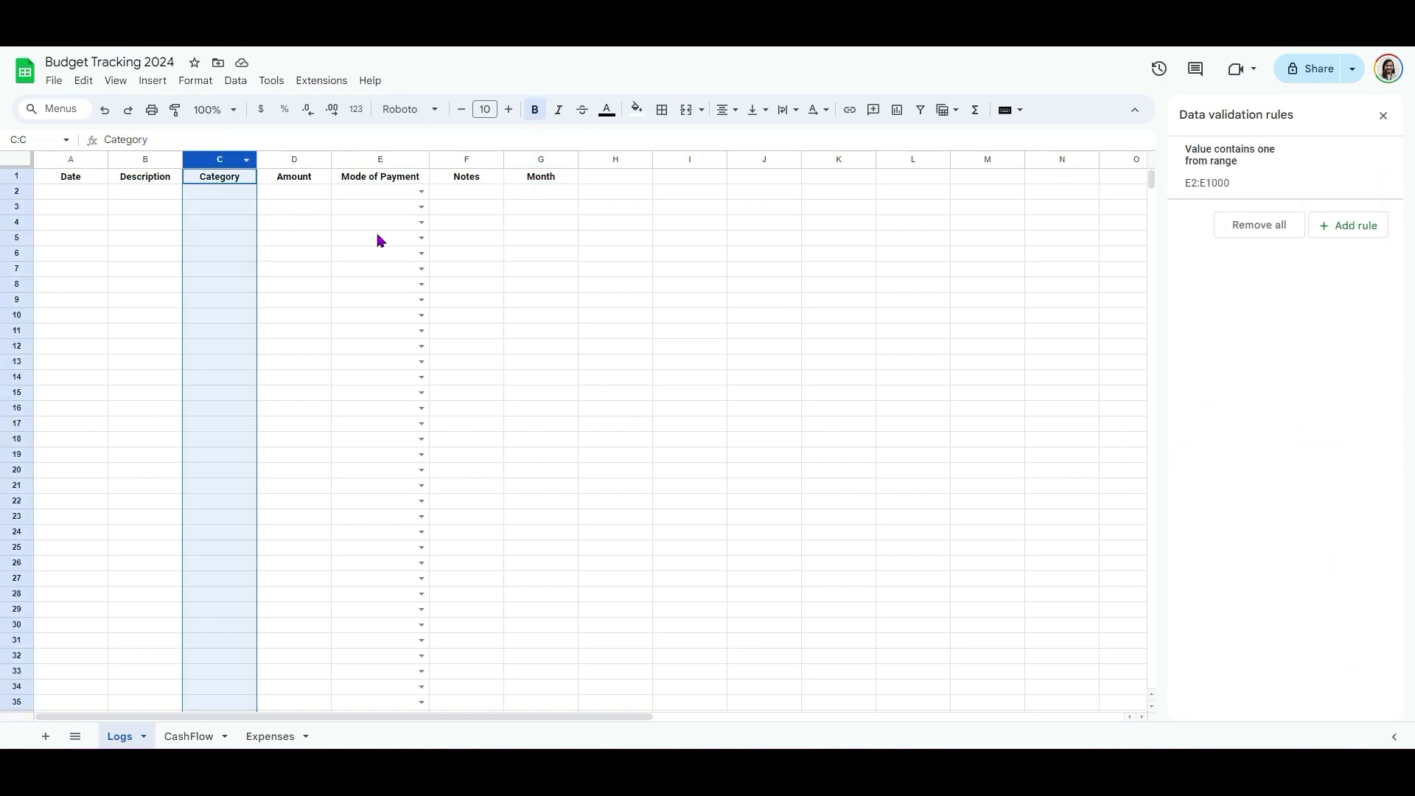
ctrl+click(224, 181)
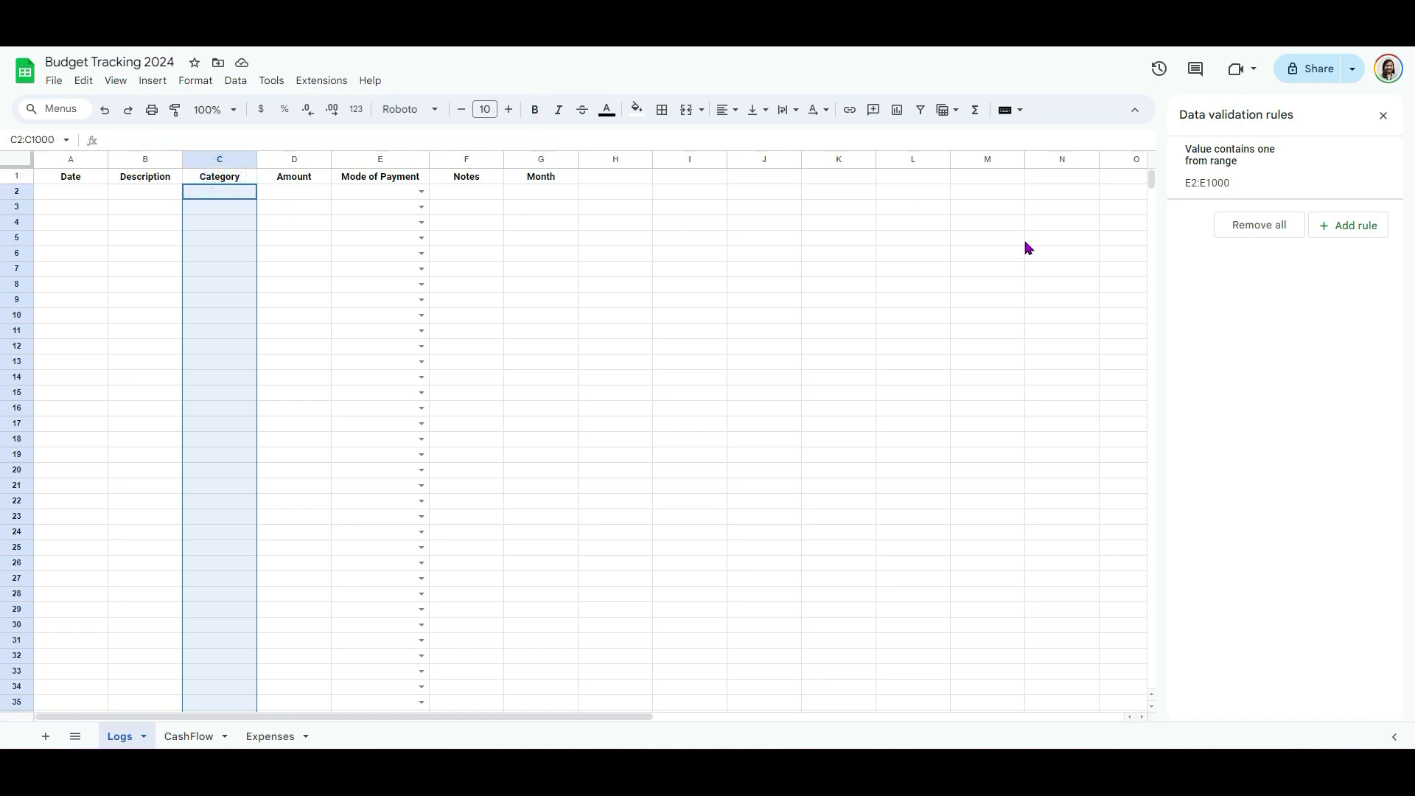
click(1348, 225)
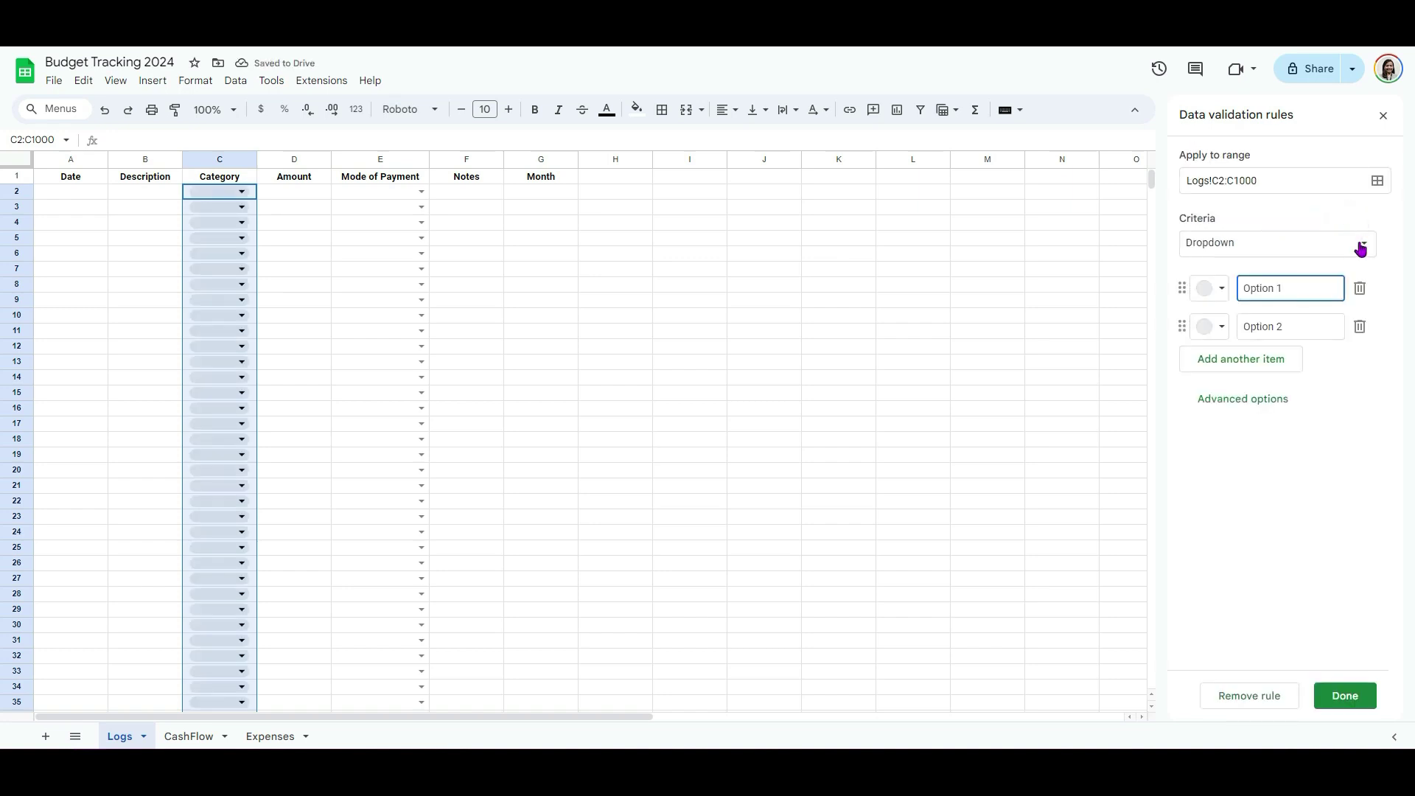
click(1360, 246)
click(1279, 266)
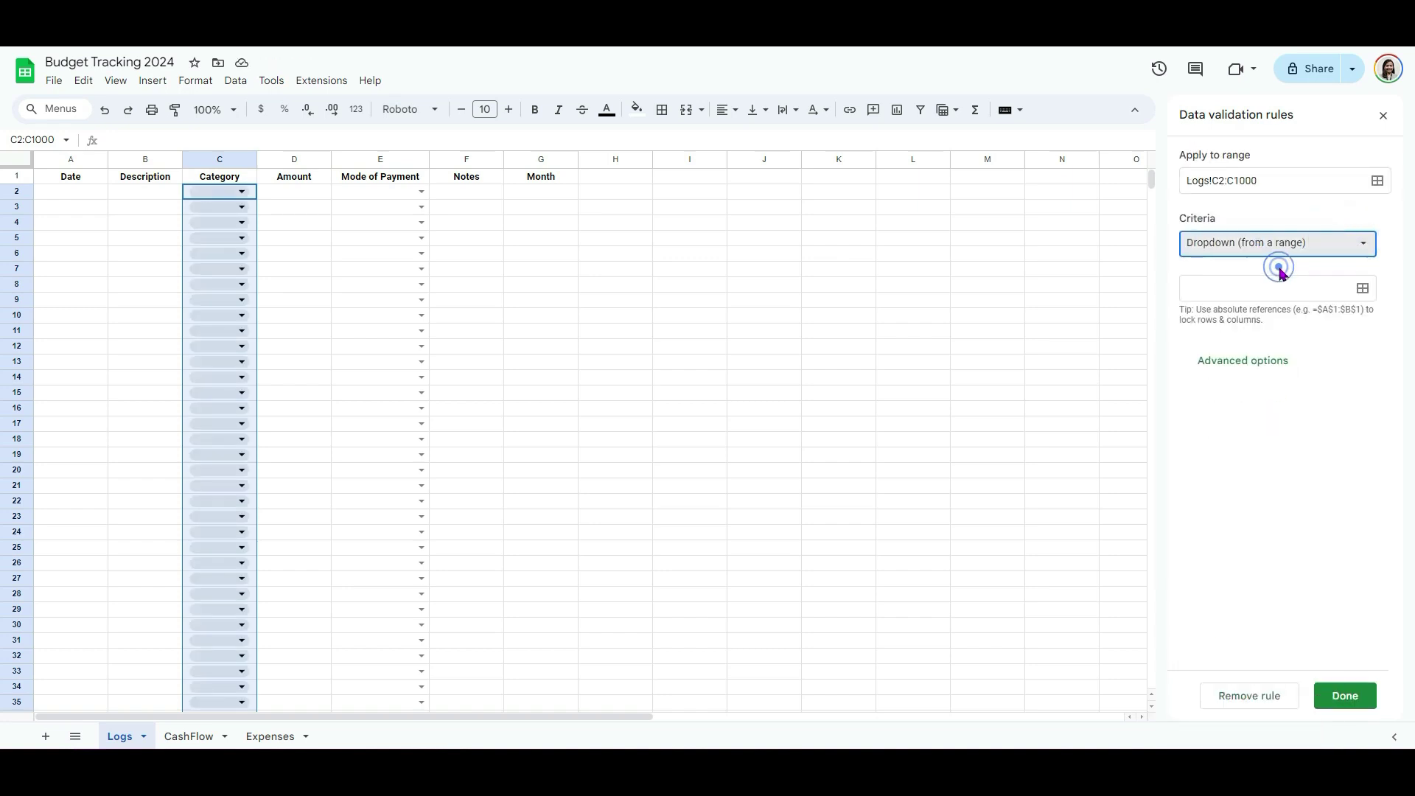
- Set Expenses!B3:B25 as the source range for the Category dropdown
click(1365, 288)
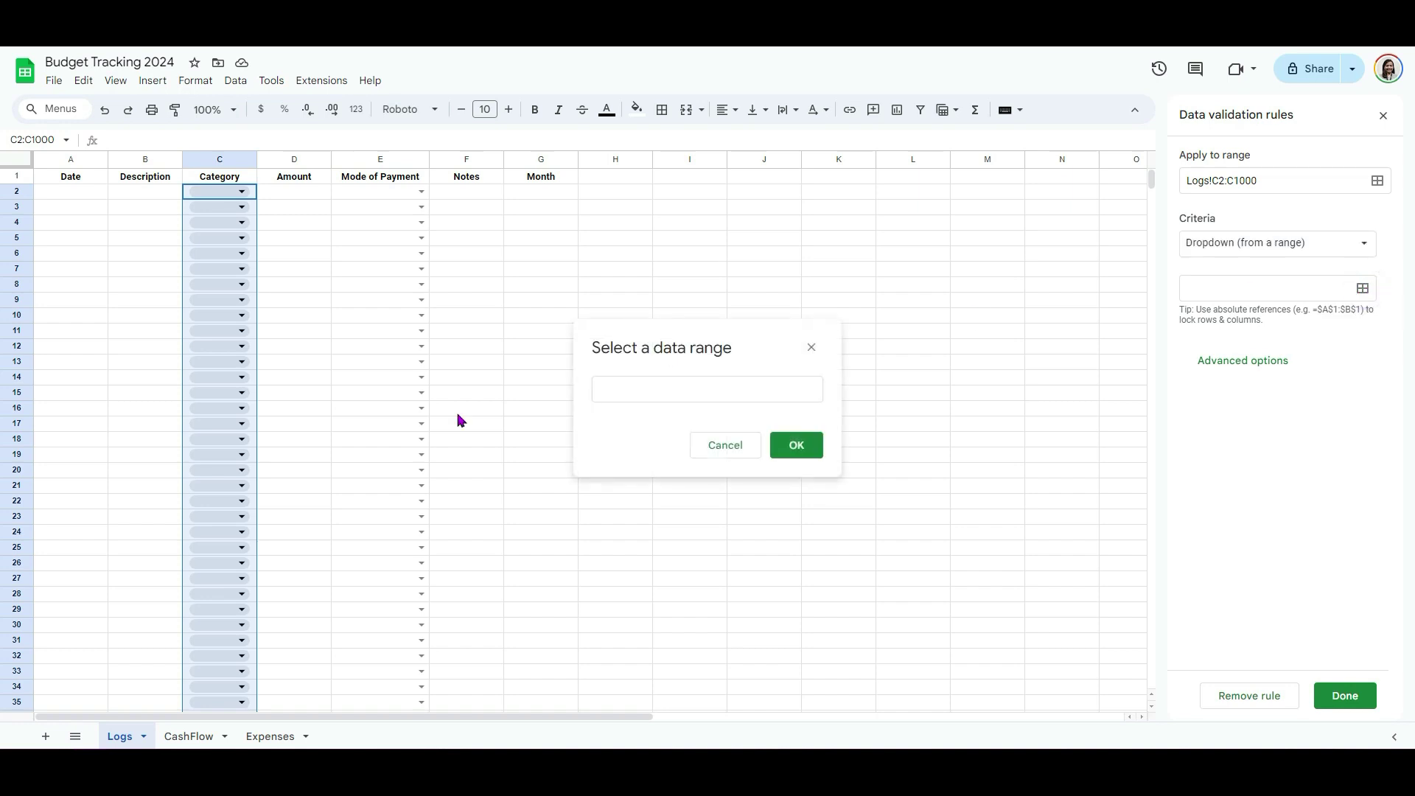
click(270, 736)
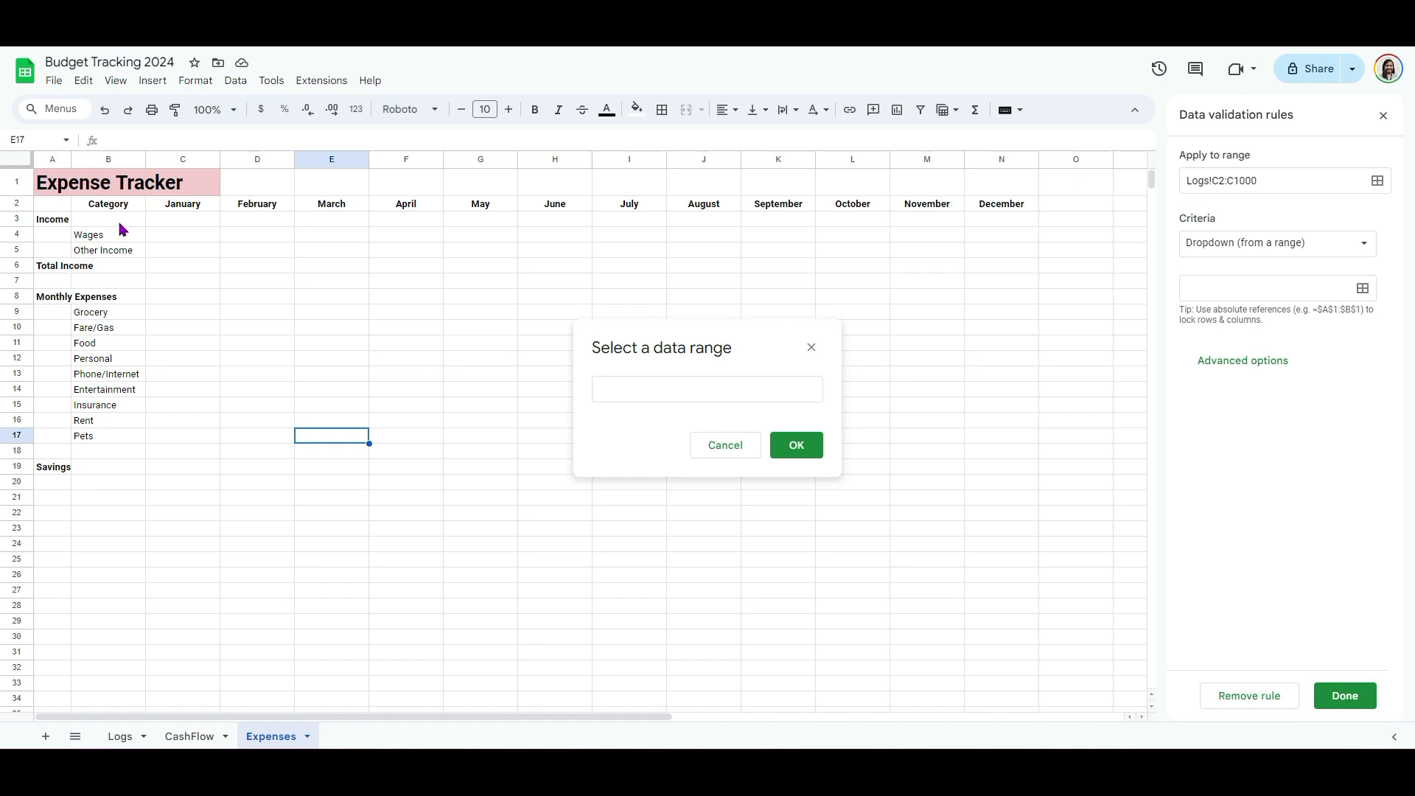
drag(118, 219, 110, 562)
click(796, 445)
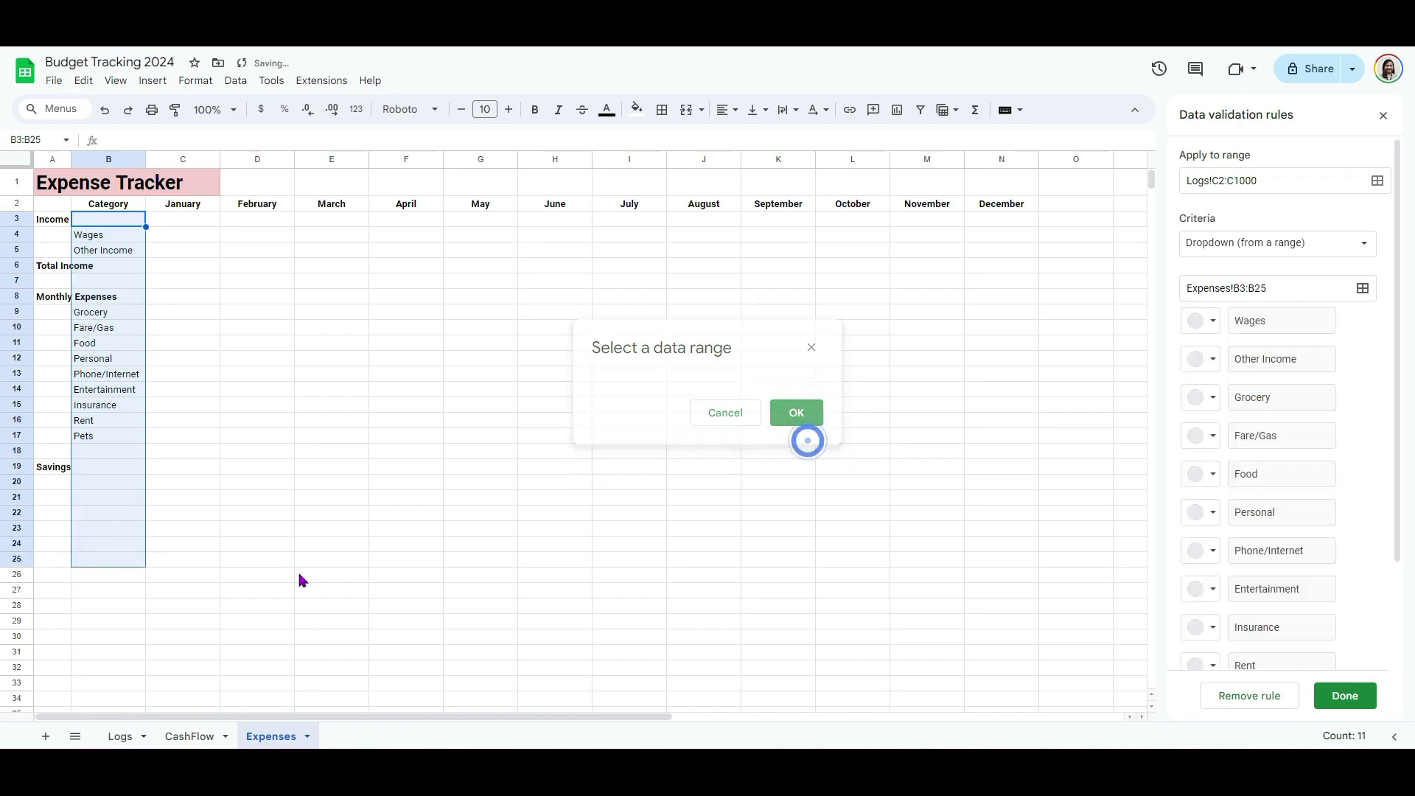
click(121, 736)
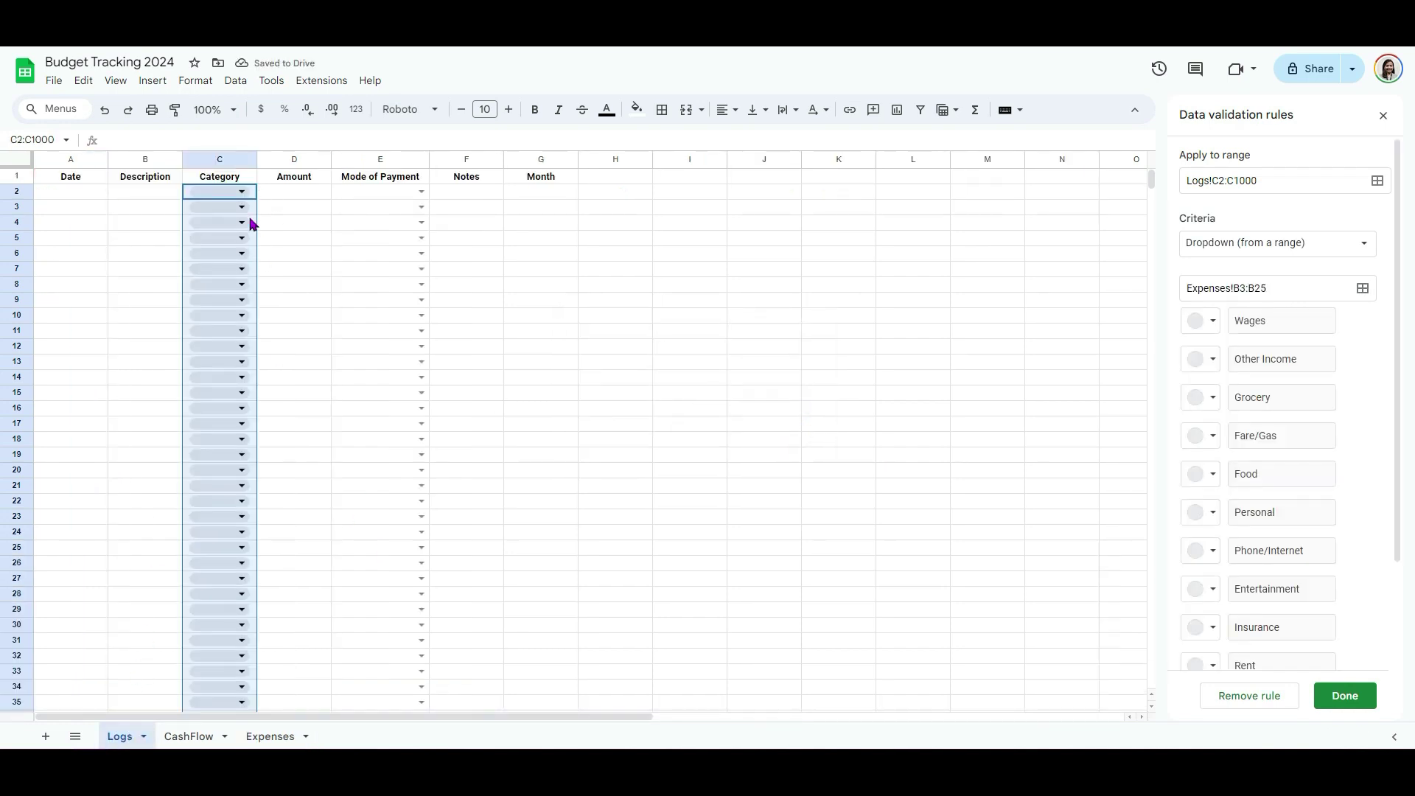
- Set the Category rule to show a warning for invalid data and use the Arrow display style
scroll(1363, 423, down, 2)
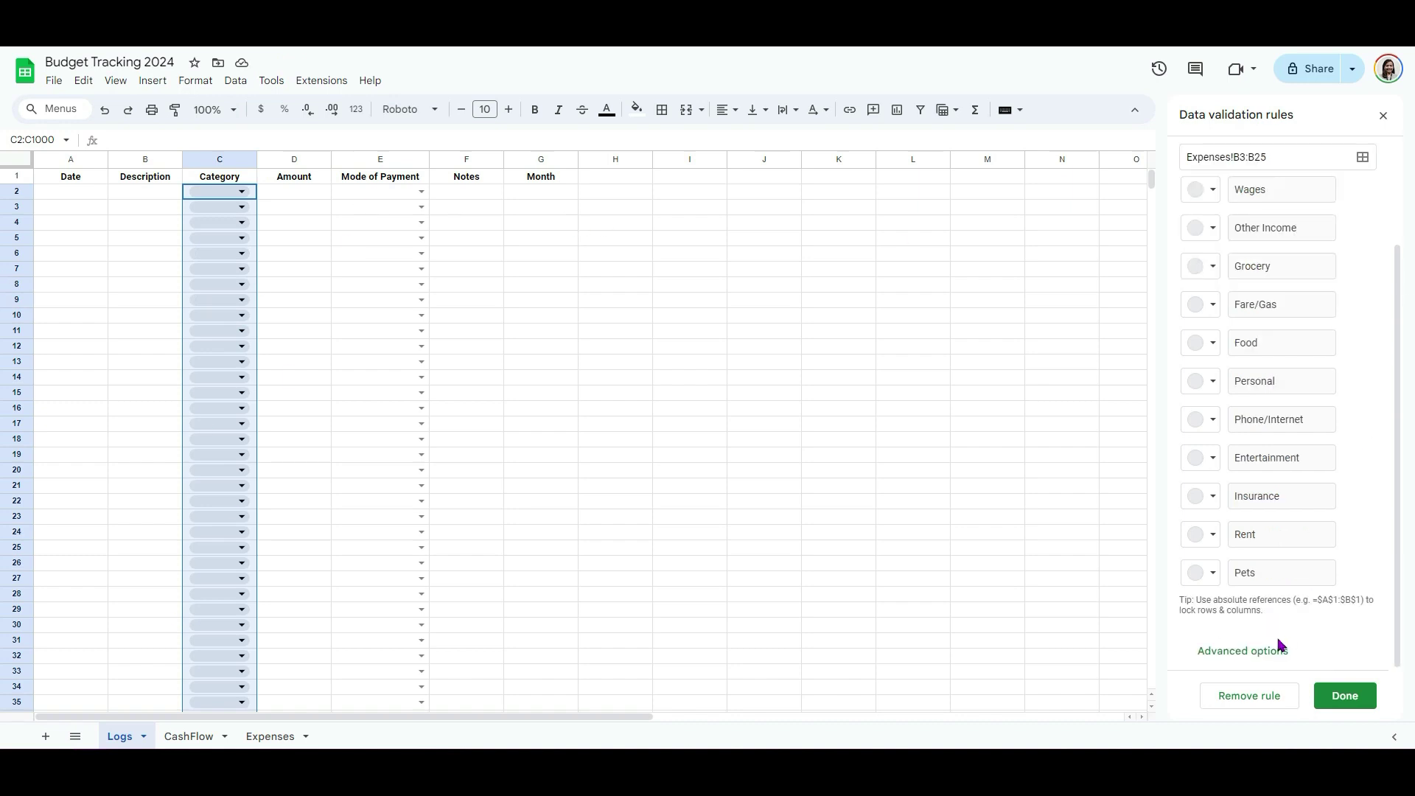
click(1269, 650)
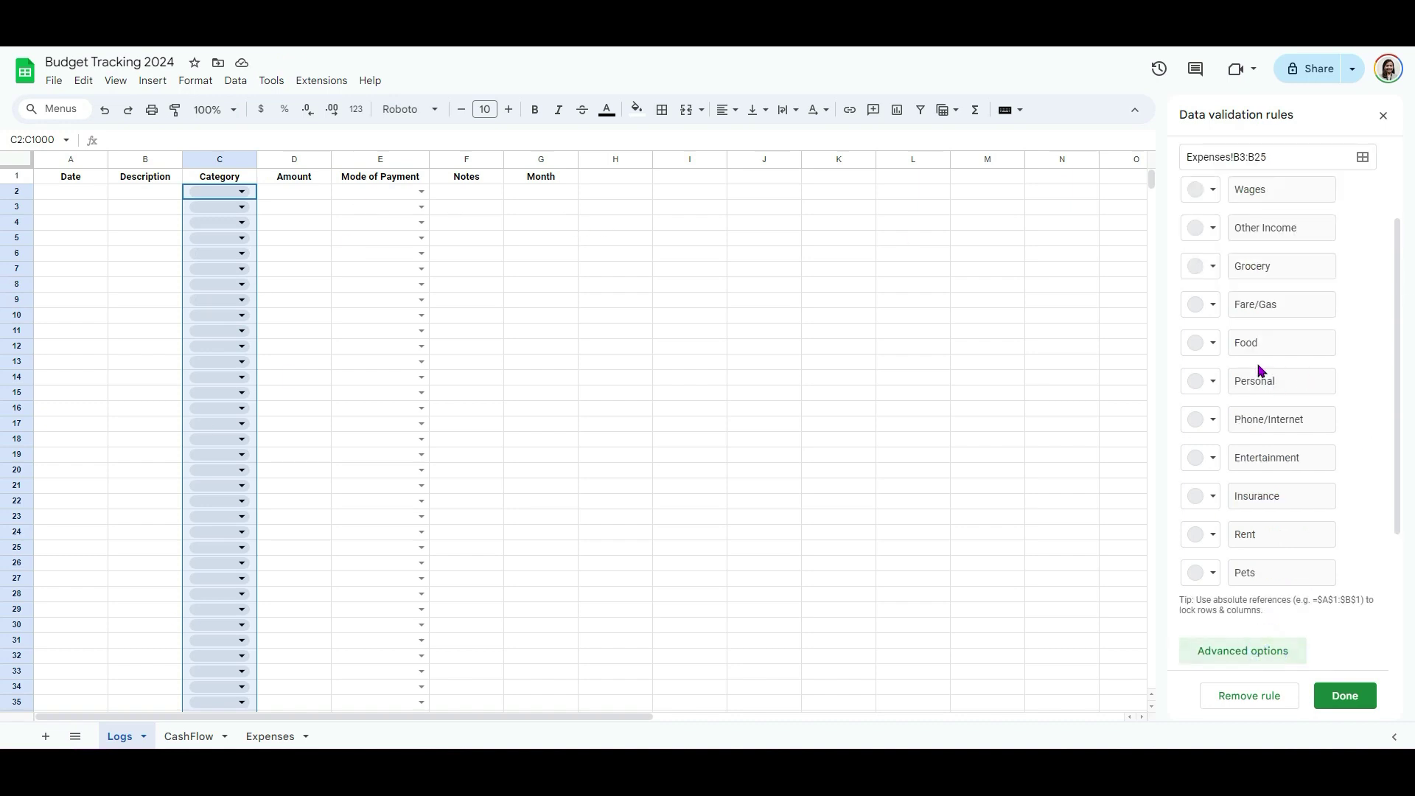
scroll(1292, 477, down, 3)
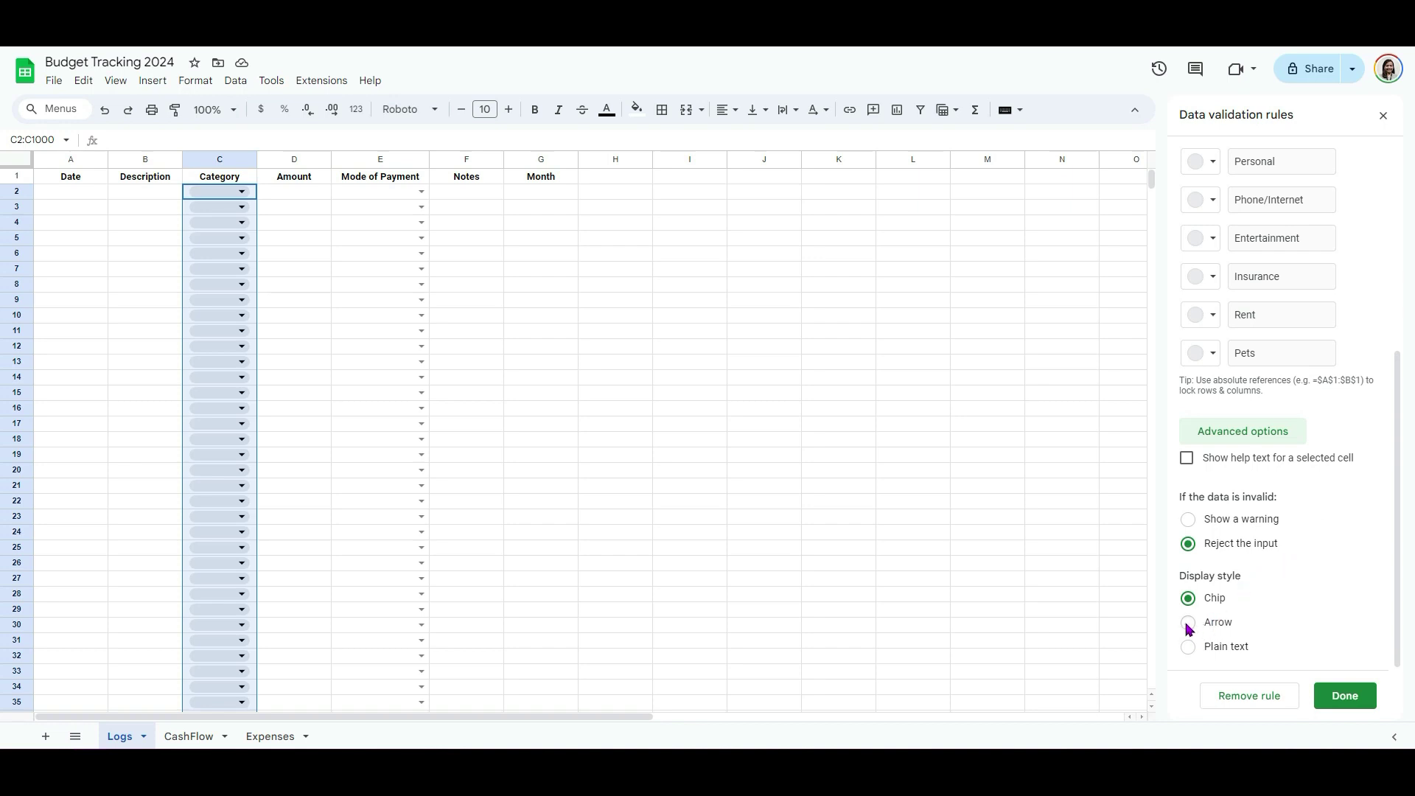
click(1187, 521)
click(1189, 621)
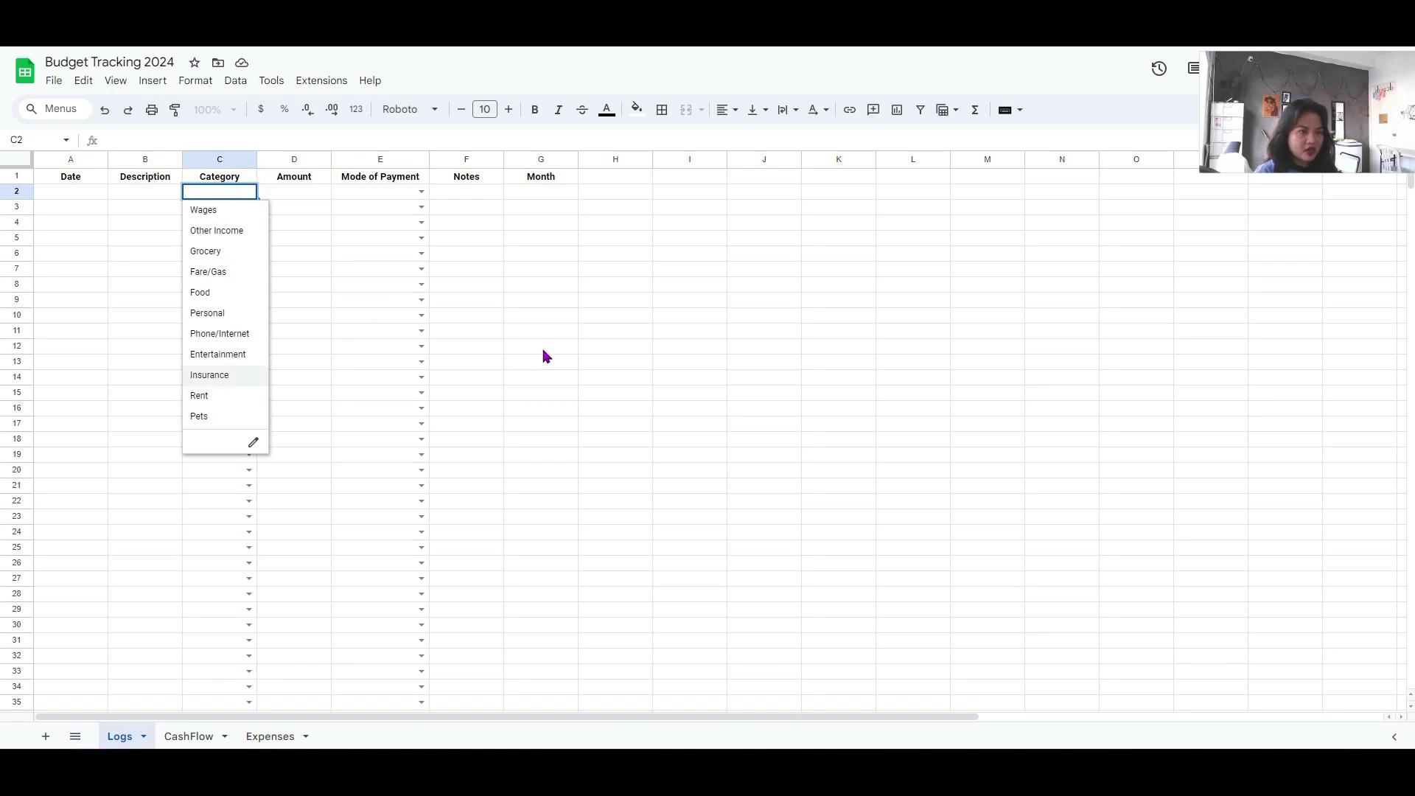
- Check the options offered by the Mode of Payment dropdown in cell E2
click(541, 350)
click(421, 192)
click(582, 392)
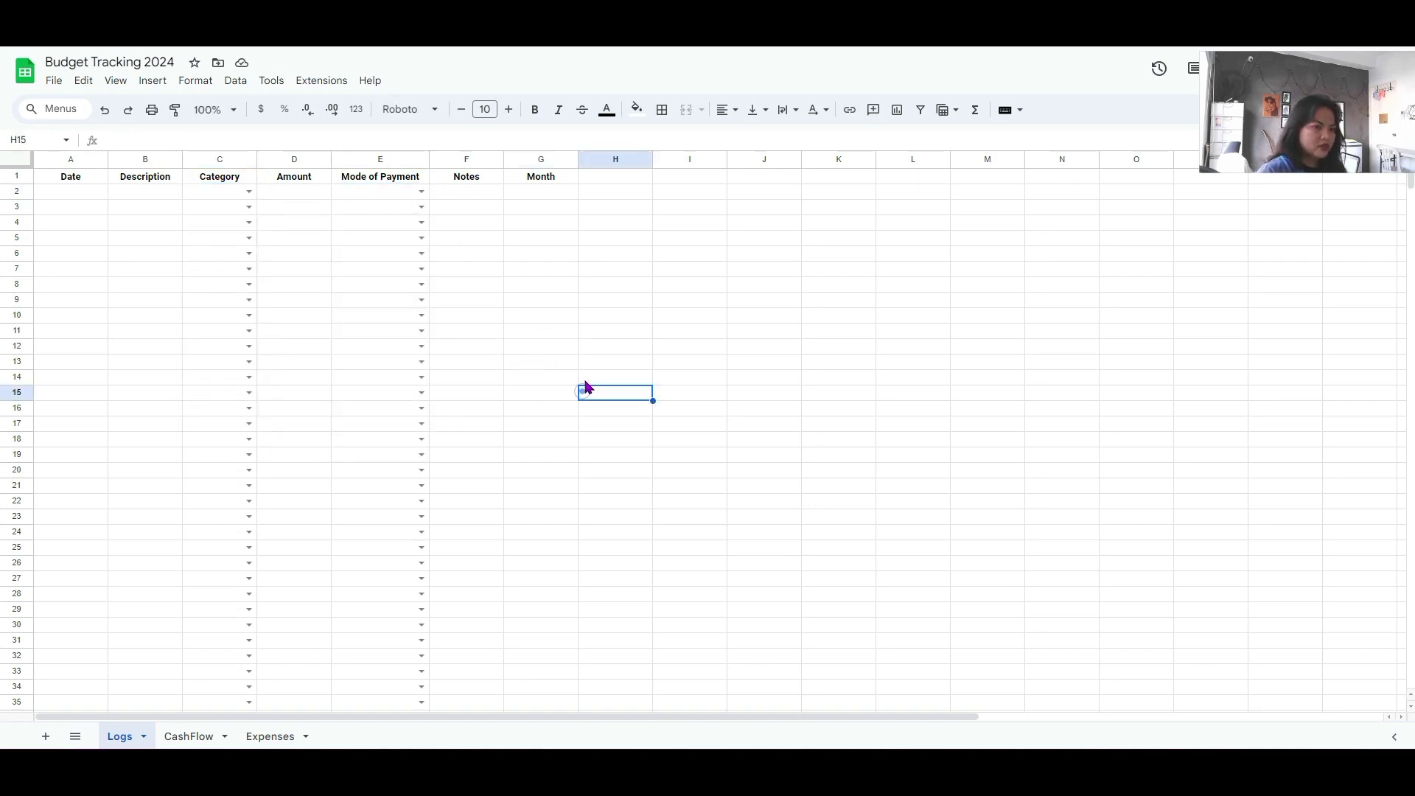
- In the CashFlow sheet, insert a row above row 10 under Cash in Bank and enter the account "Savings 2" in B10
click(202, 740)
click(96, 496)
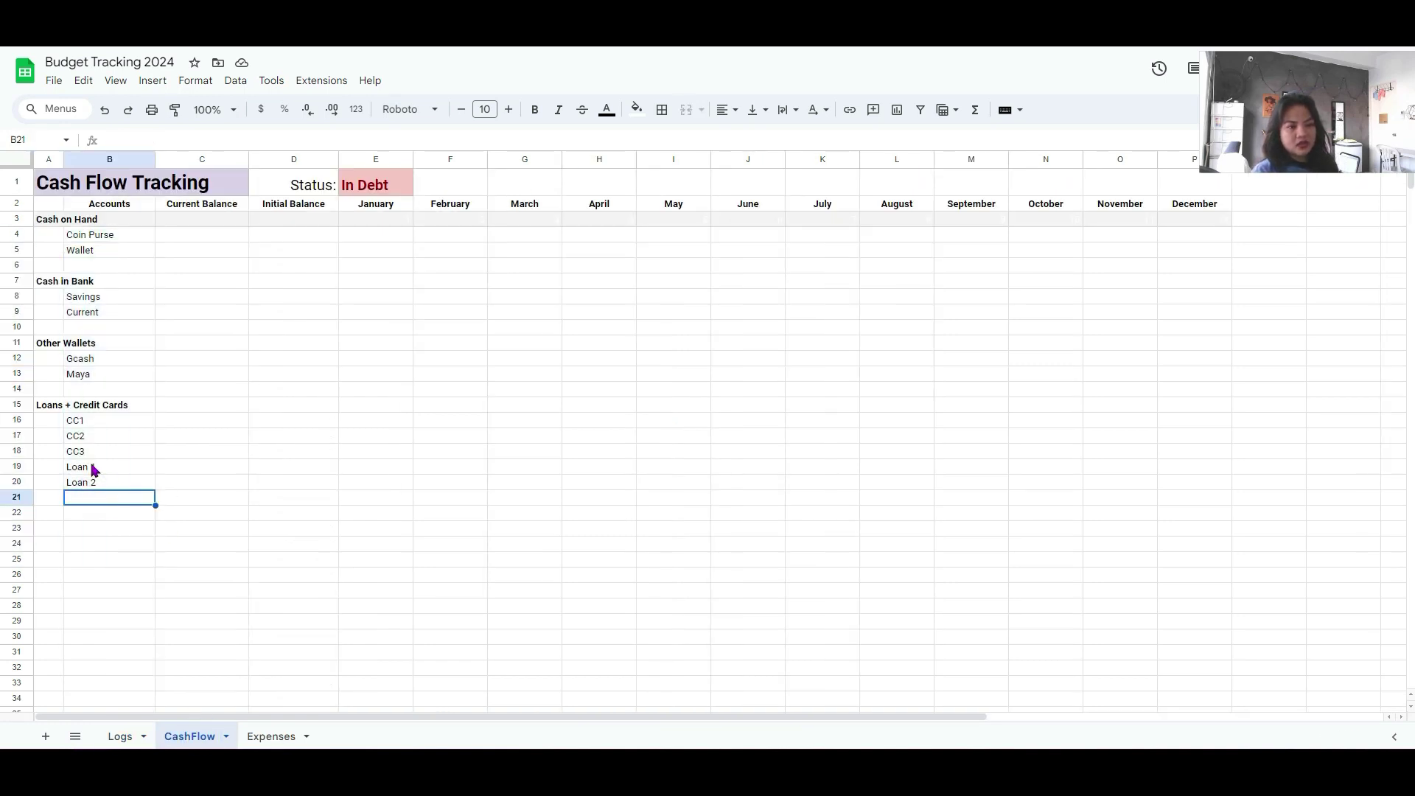
click(26, 328)
right_click(26, 329)
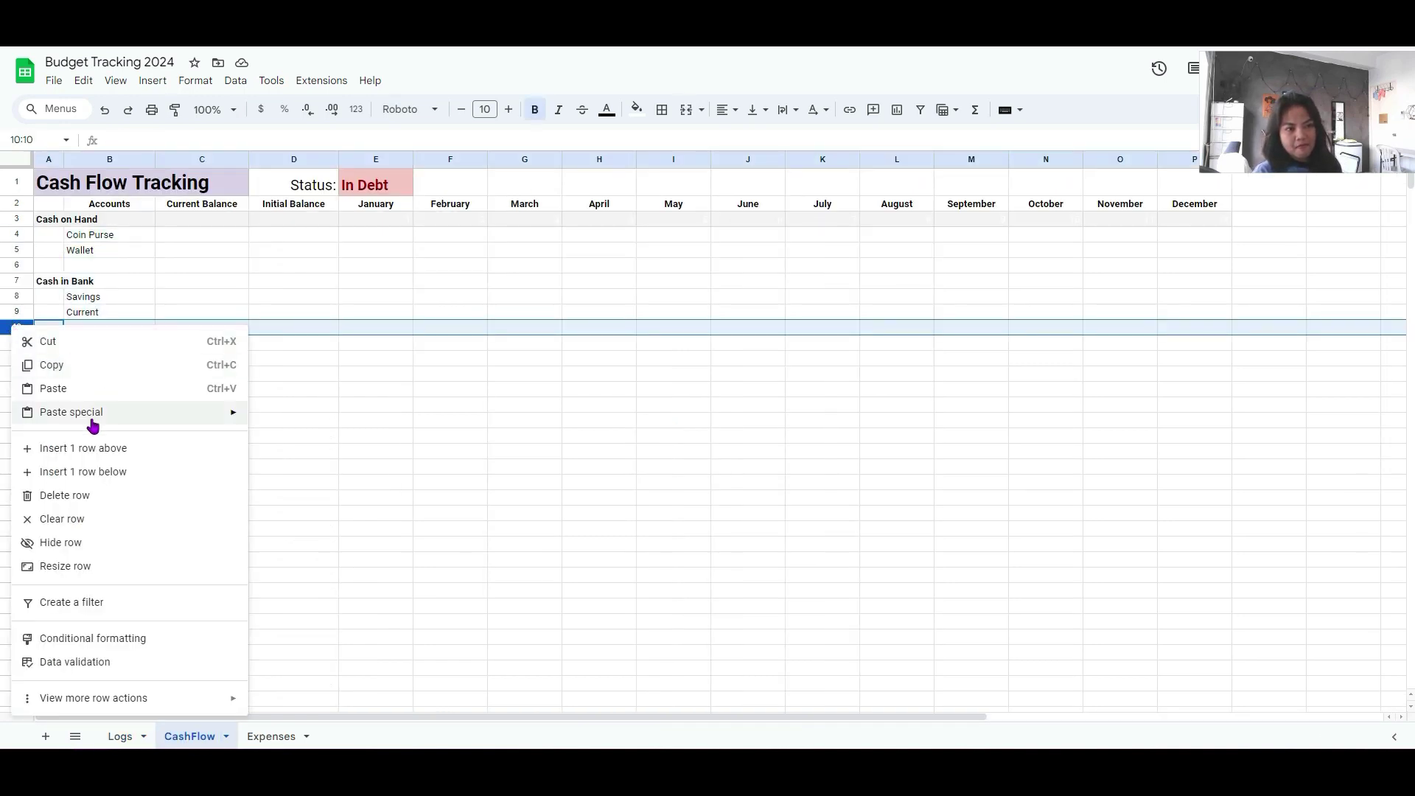
click(135, 450)
click(367, 478)
click(100, 328)
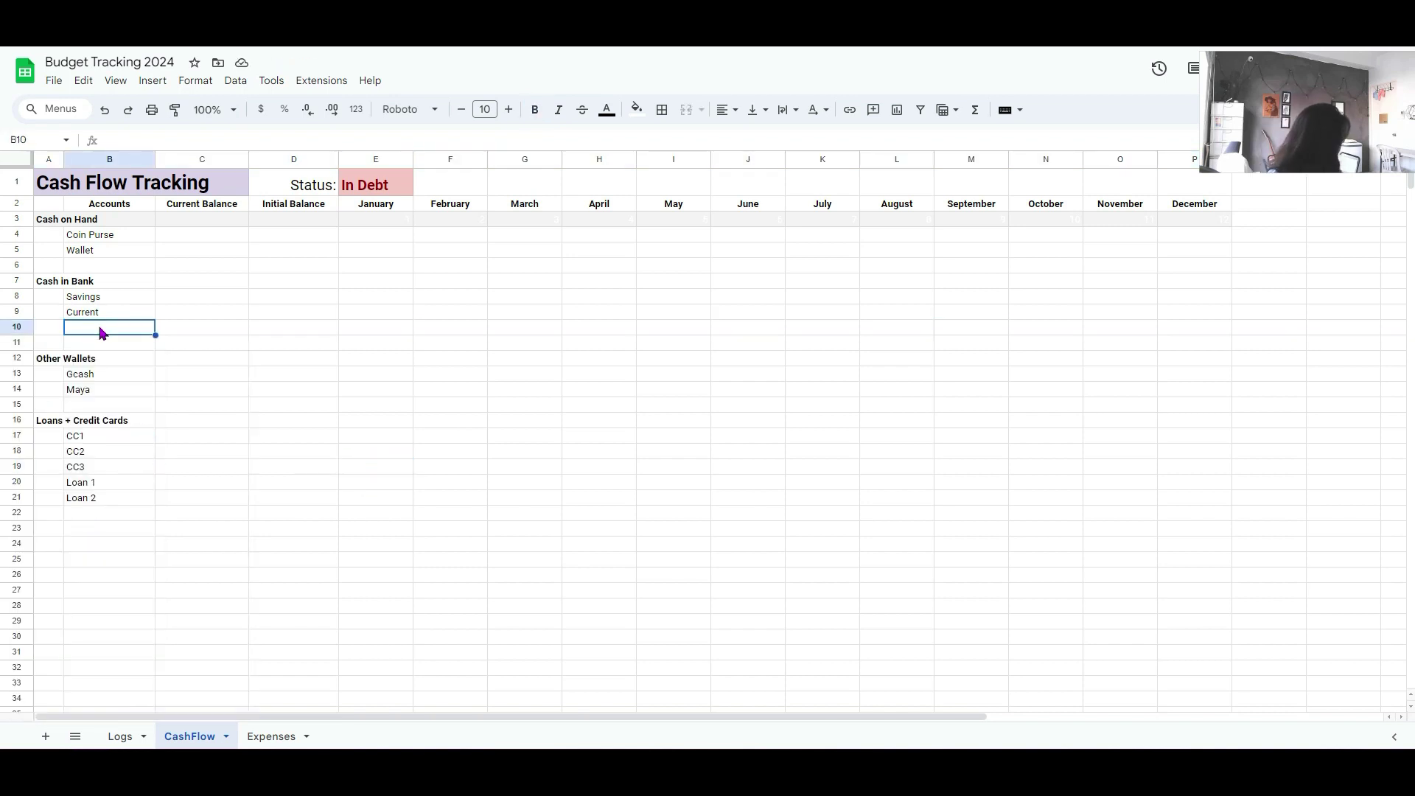
text(Savings)
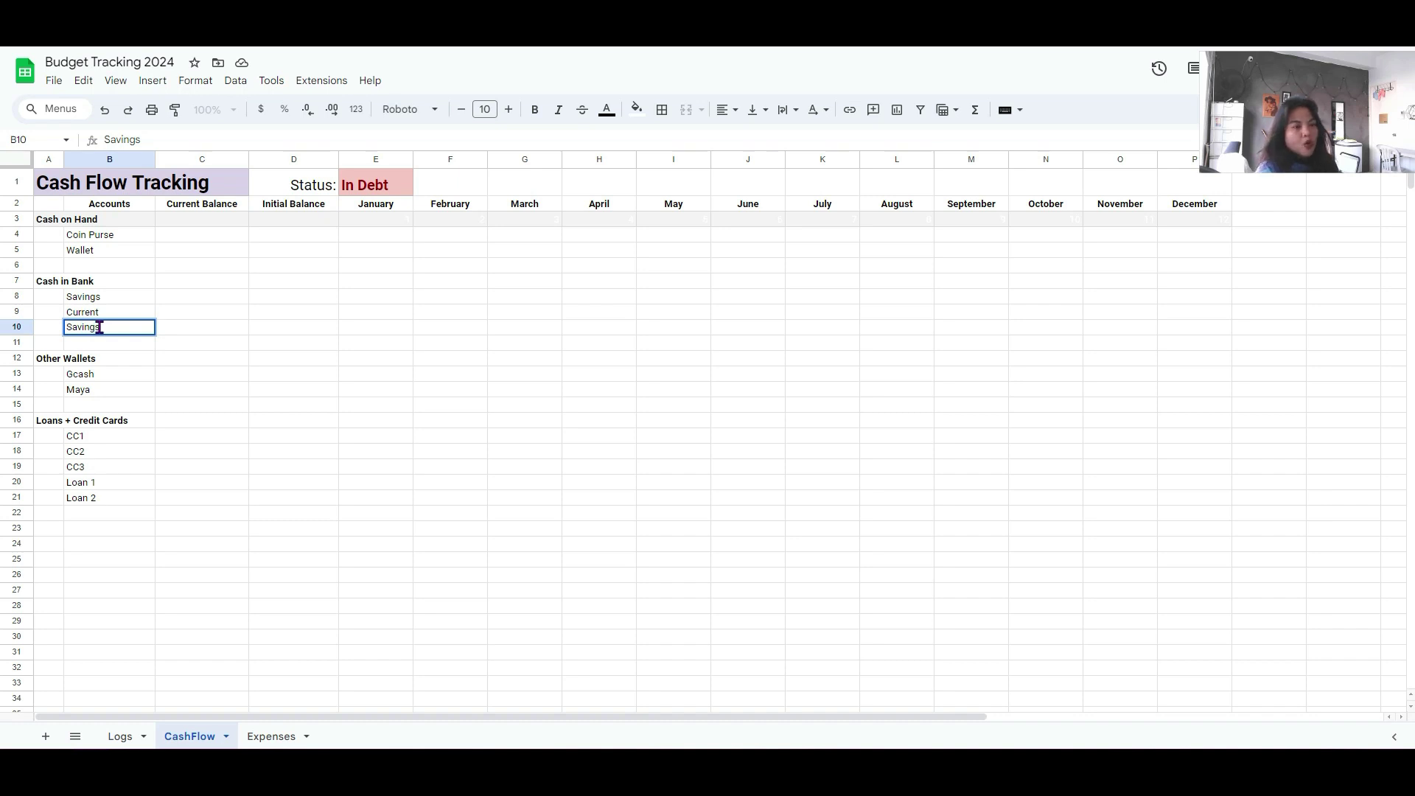
text( 2)
key(Return)
click(324, 422)
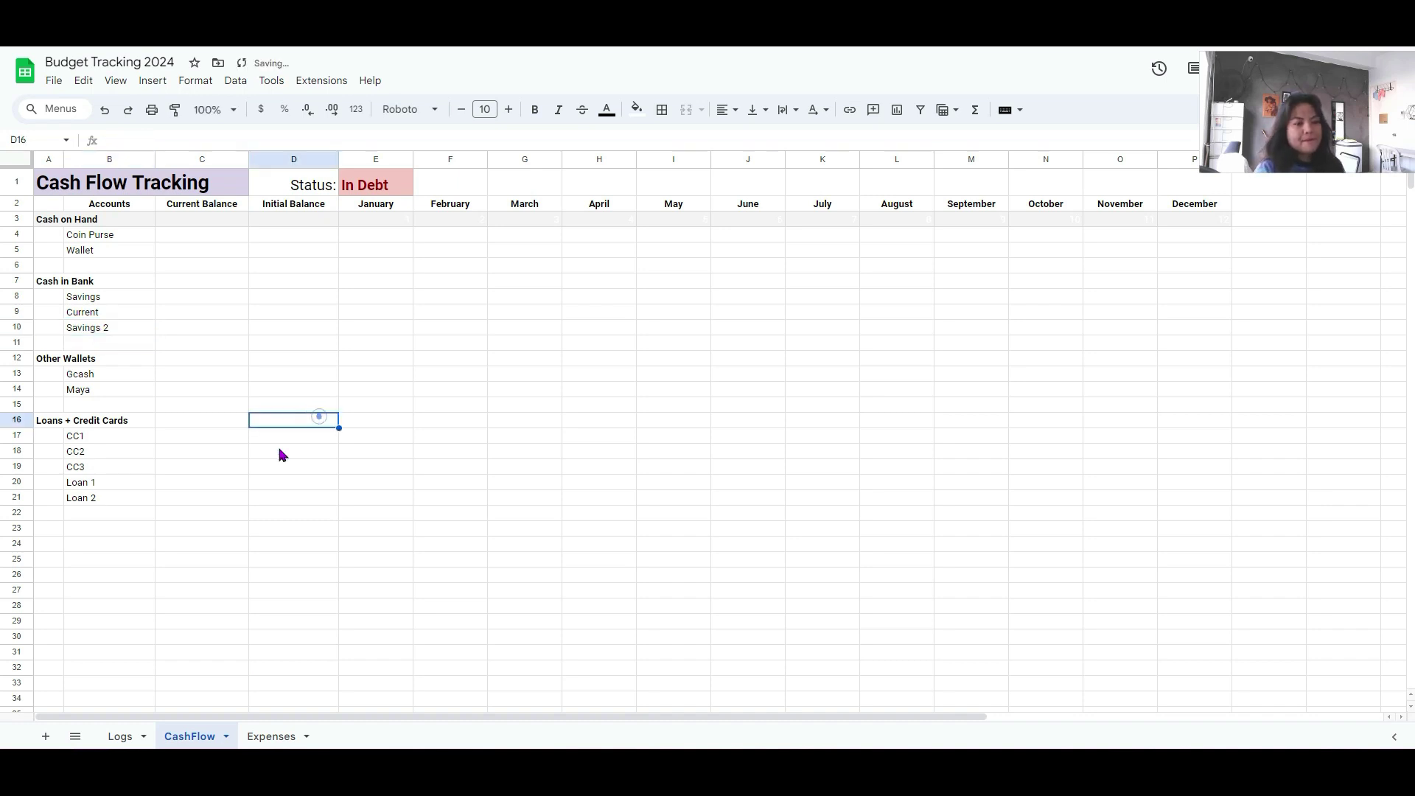
- Check the Mode of Payment dropdown in the Logs sheet for the added Savings 2 account
click(122, 737)
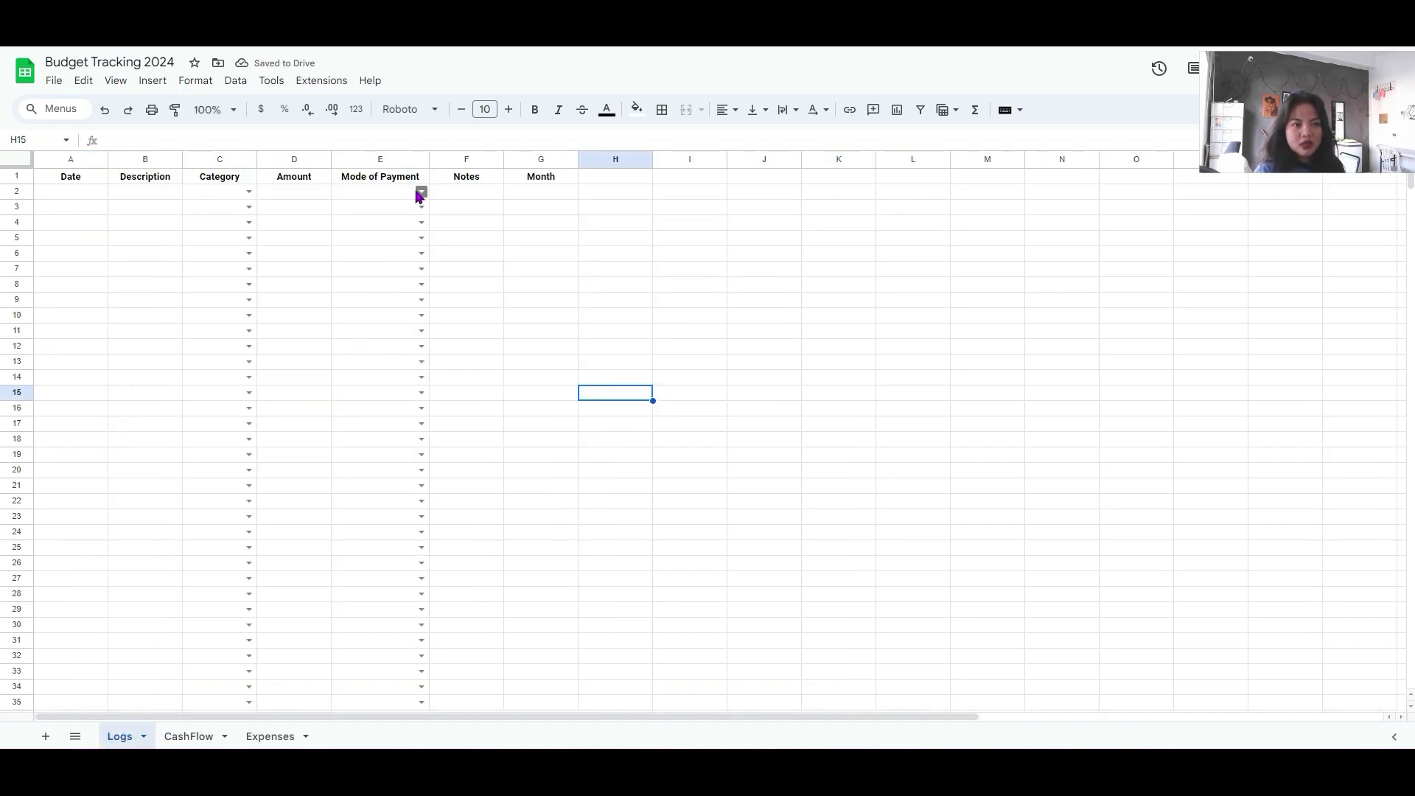
click(418, 194)
click(476, 253)
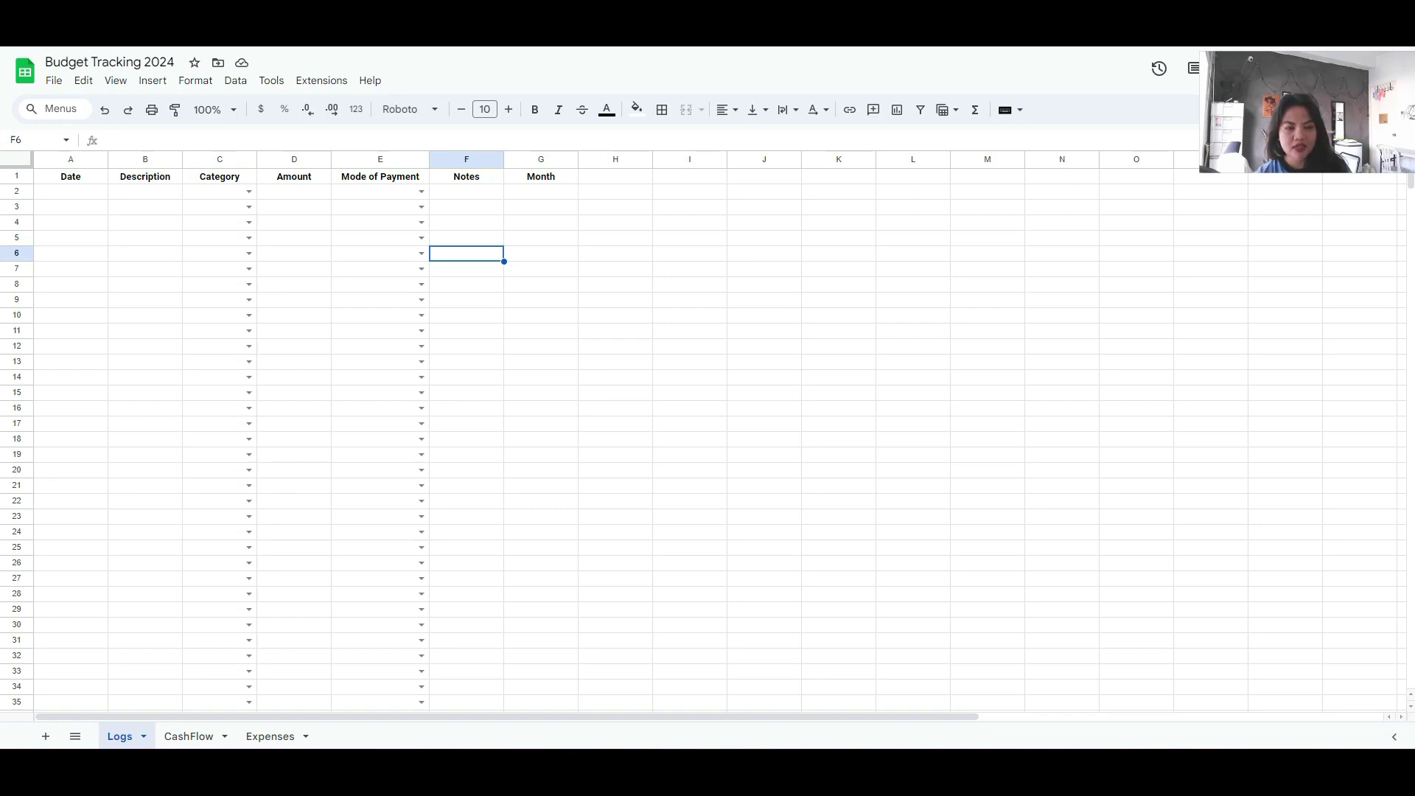
click(230, 194)
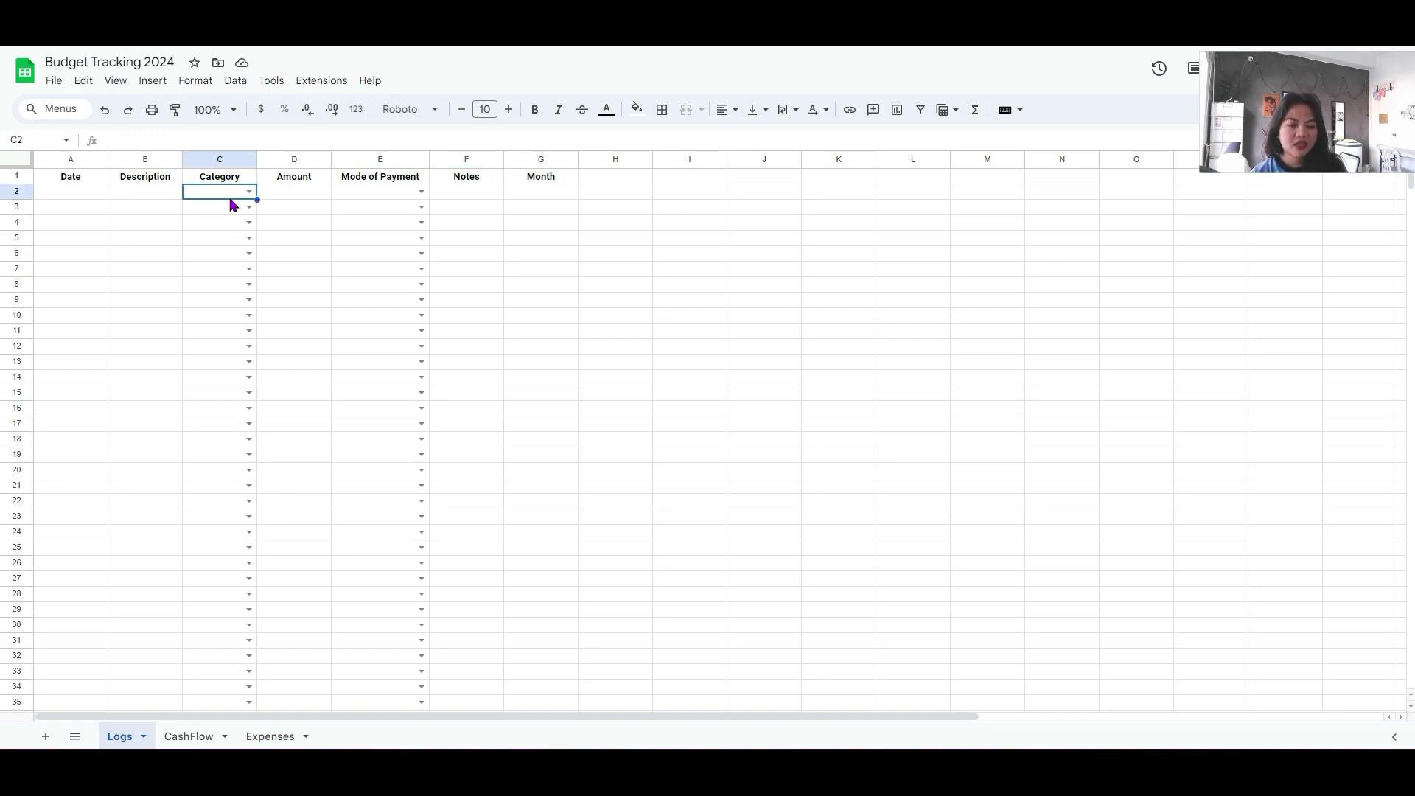
click(389, 194)
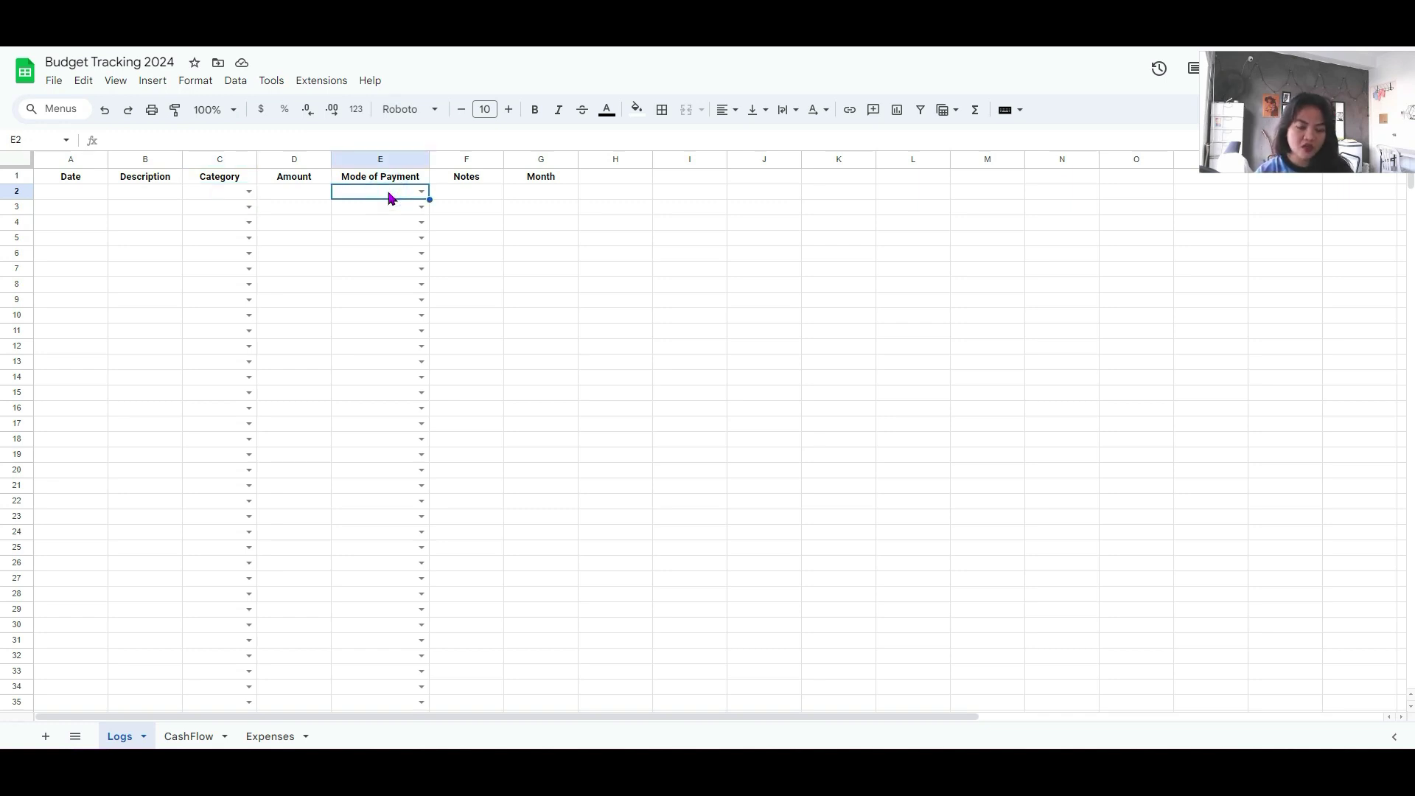
click(529, 193)
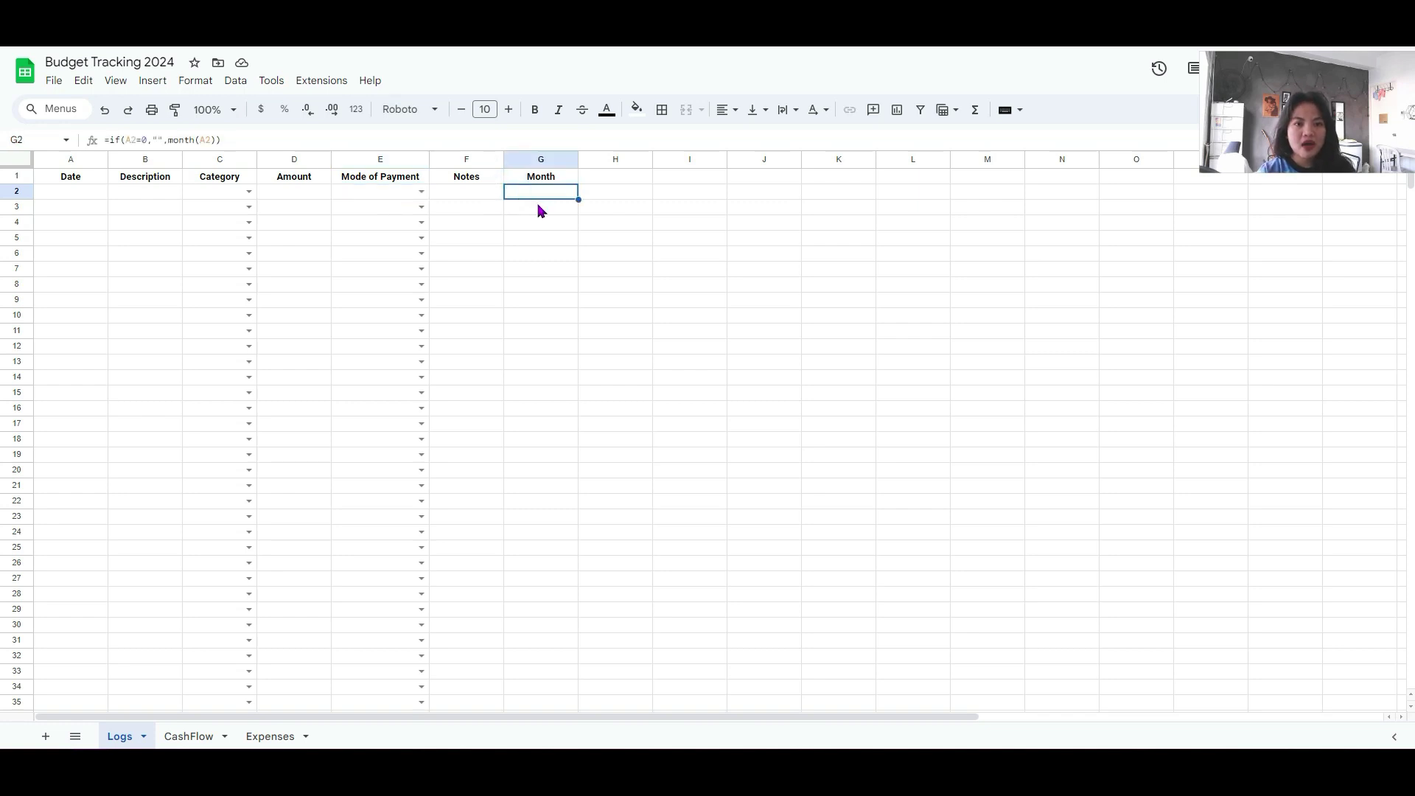
click(540, 207)
click(684, 271)
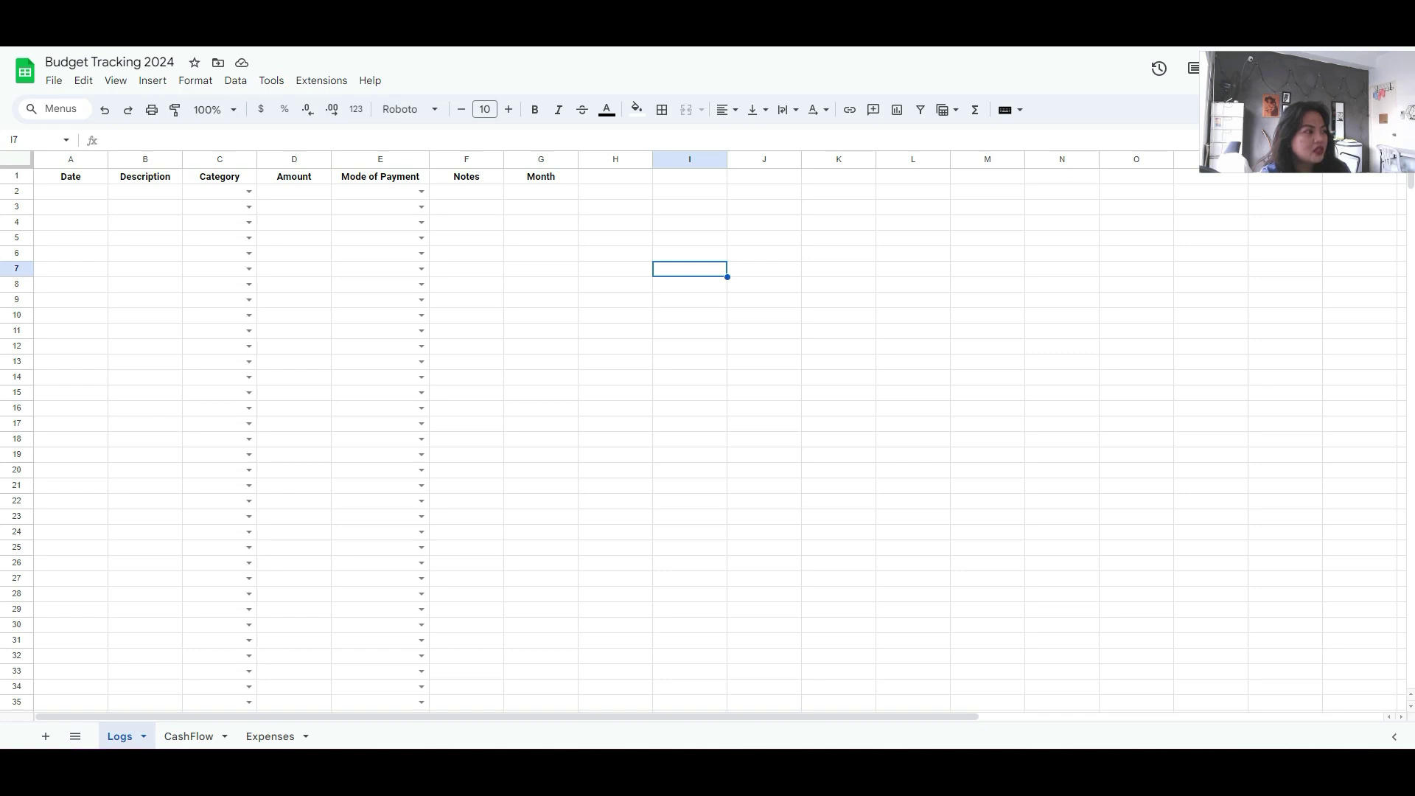
- In the CashFlow sheet, enter the formula =sum(D4:P4) in C4 as the Coin Purse account's current balance
click(192, 735)
click(286, 420)
click(576, 394)
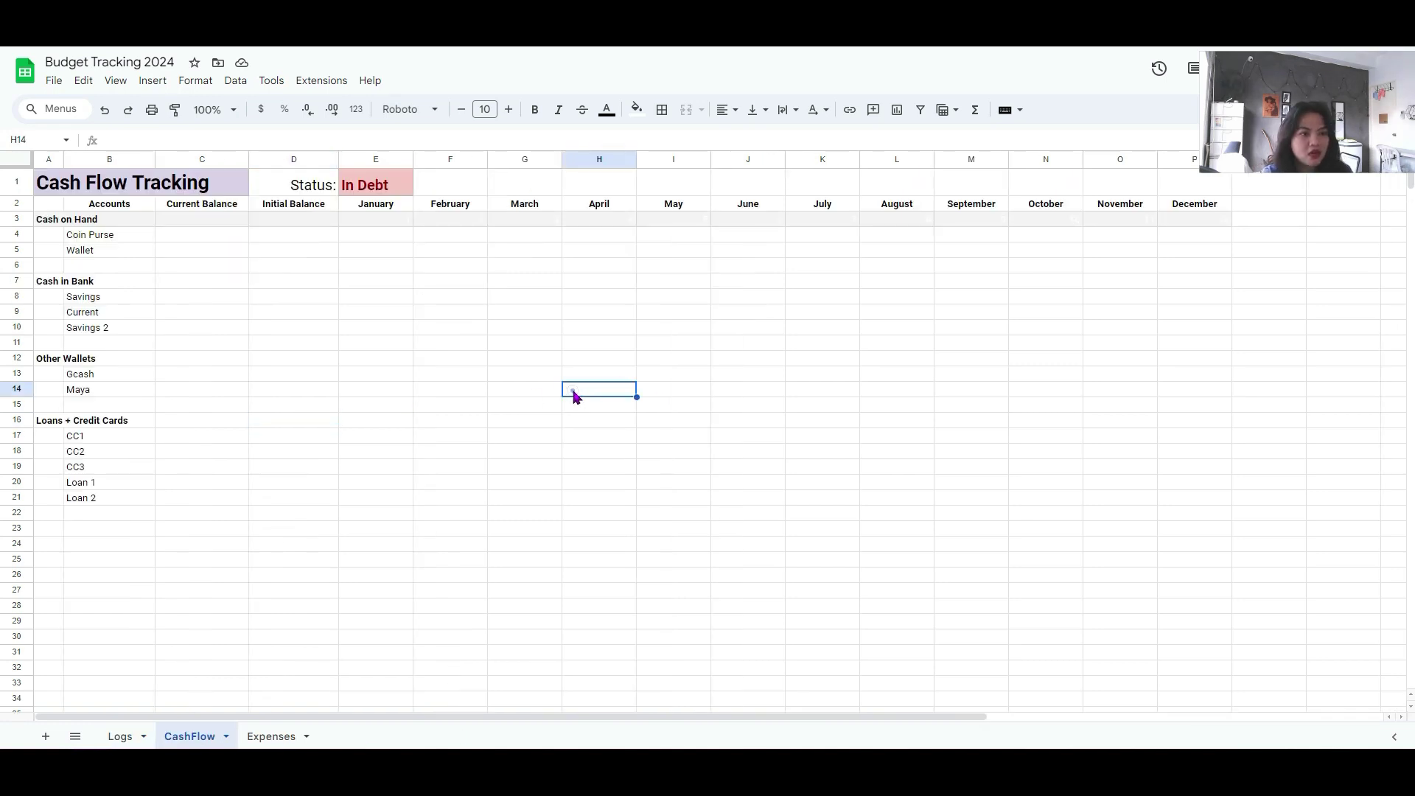
click(207, 234)
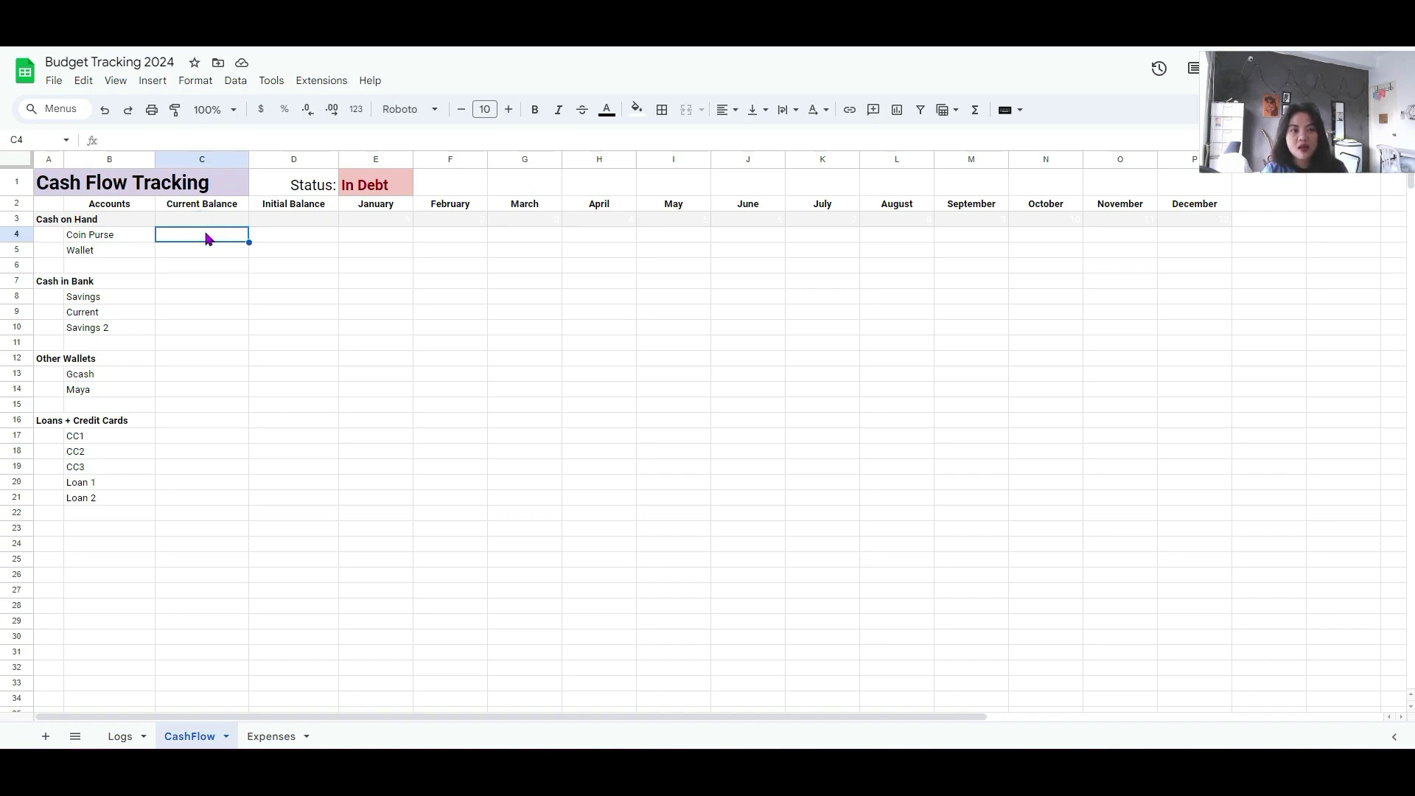
text(=sum()
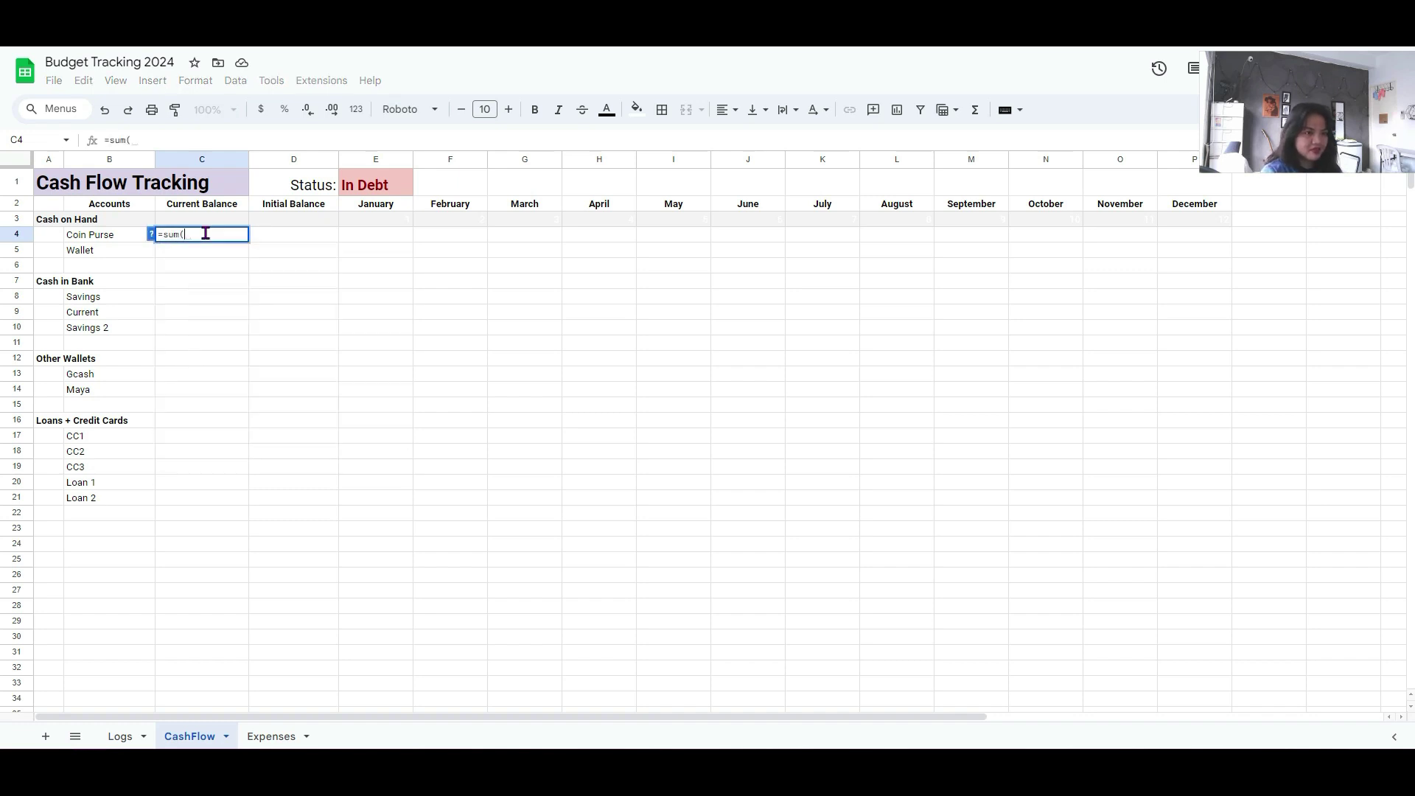
drag(283, 238, 1210, 235)
key(Return)
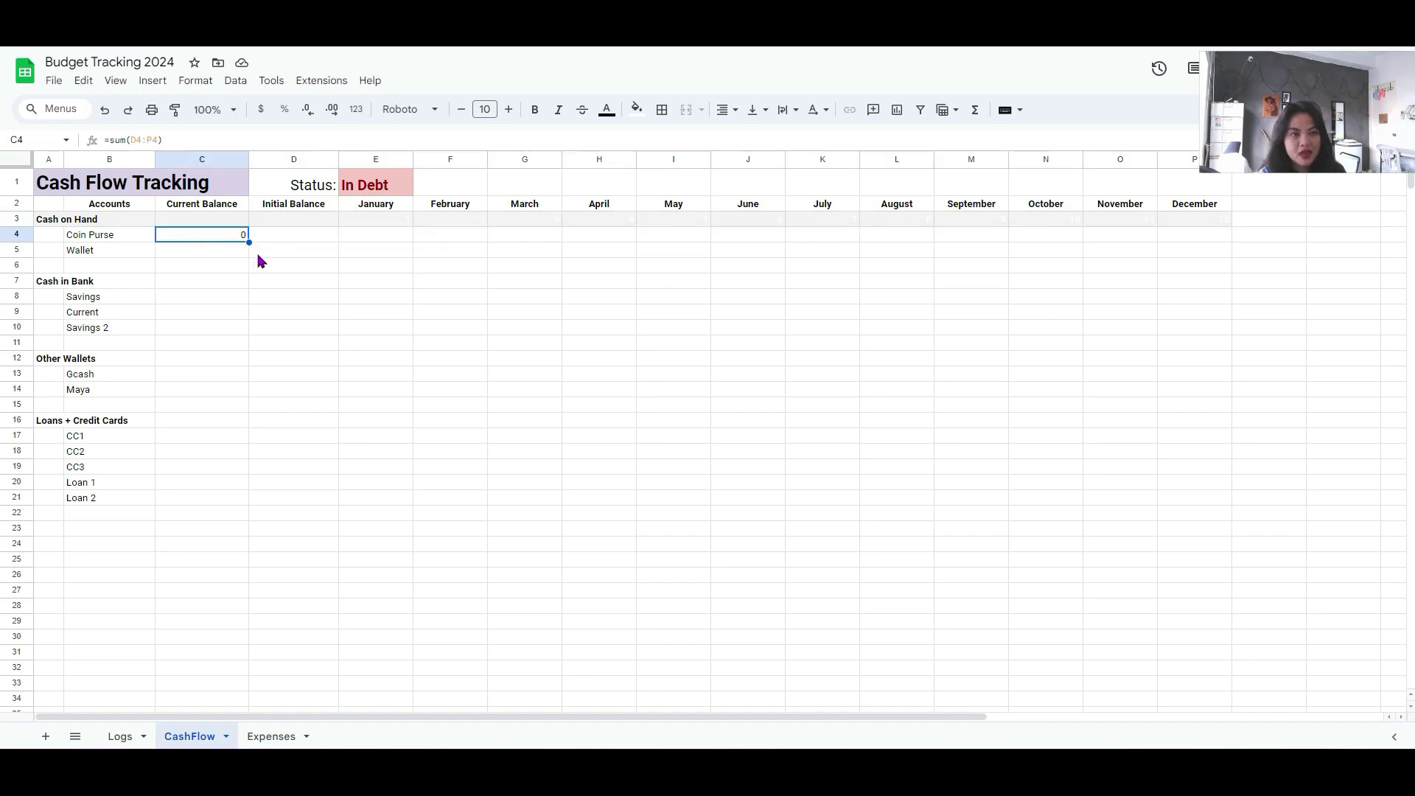
- Copy the Current Balance formula from C4 to every other account in column C, from Wallet down to Loan 2
key(ctrl+c)
click(212, 251)
key(ctrl+v)
click(215, 296)
key(ctrl+v)
click(206, 315)
key(ctrl+v)
click(207, 327)
key(ctrl+v)
key(ctrl+v)
drag(207, 374, 193, 499)
key(ctrl+v)
click(191, 483)
key(ctrl+v)
- Begin a SUMIFS formula in E4 that sums Logs!D:D, with Logs!G:G matching the month number in E3 as the first criterion
click(299, 236)
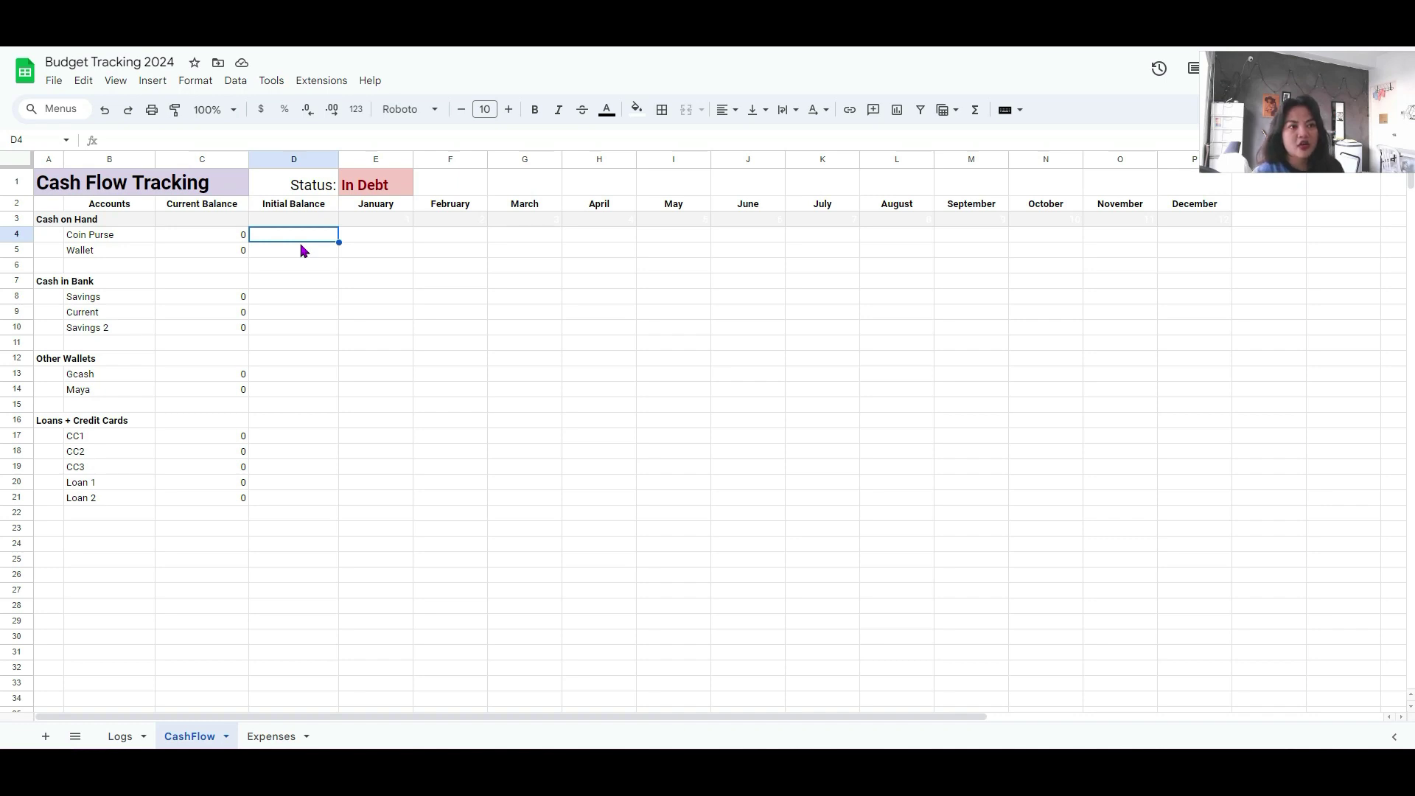
click(373, 238)
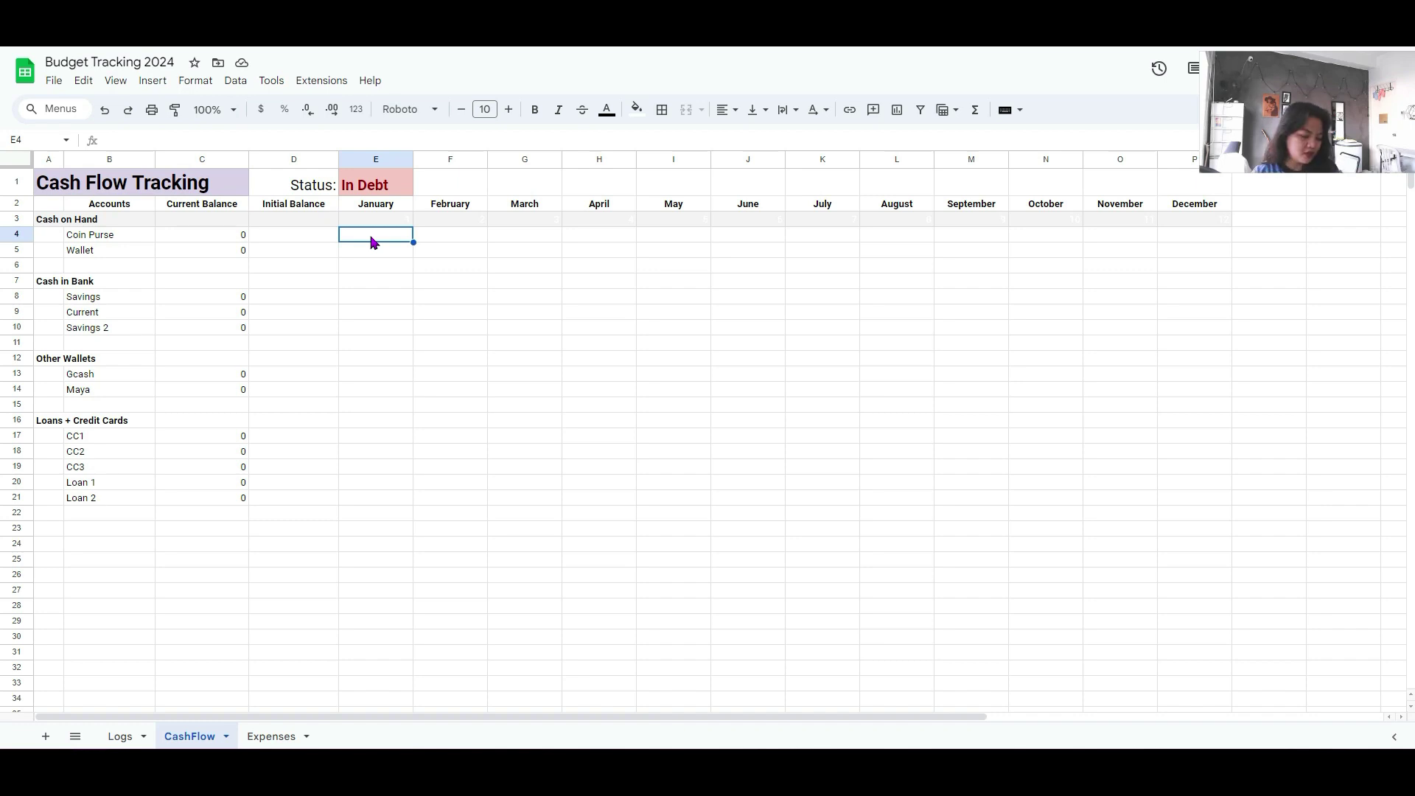
text(=sumifs)
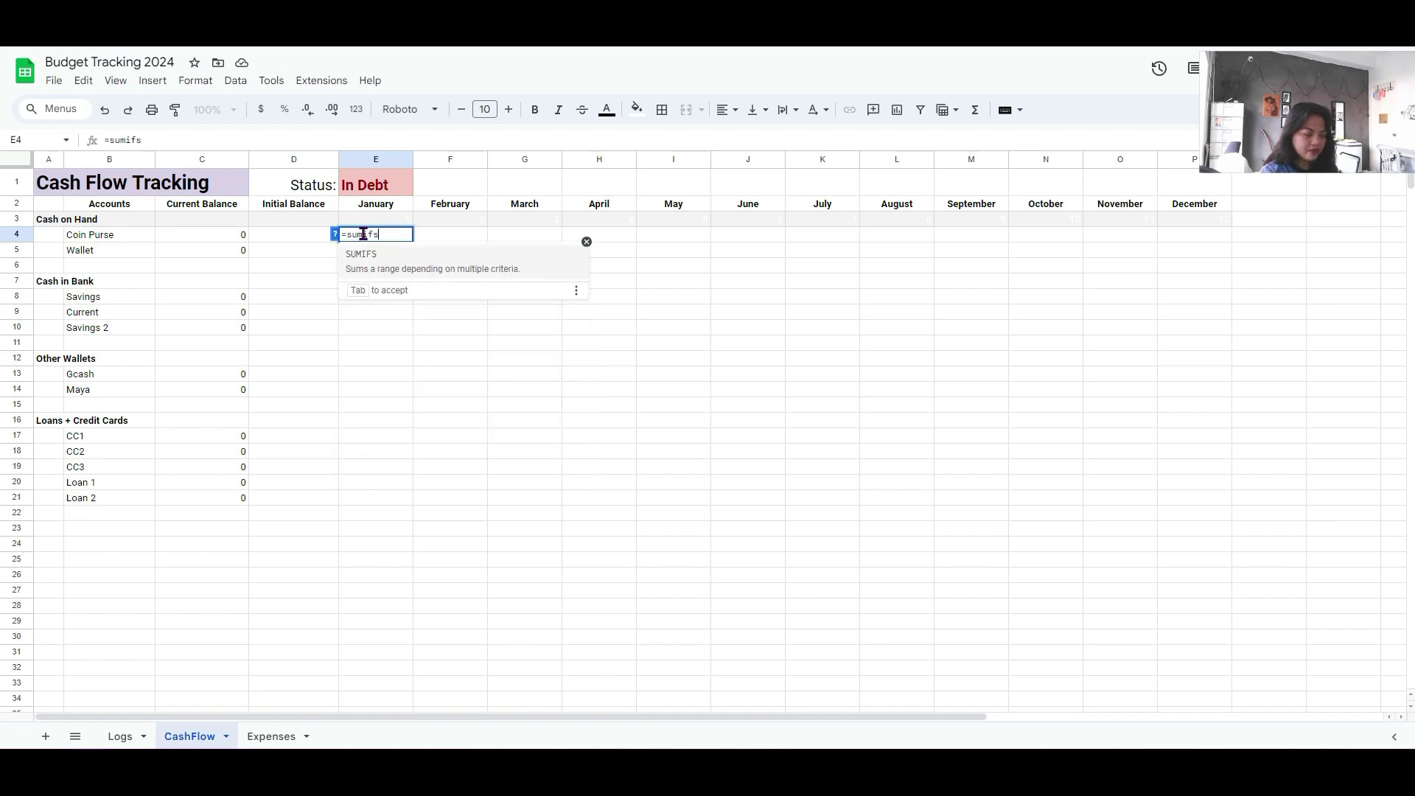
text(()
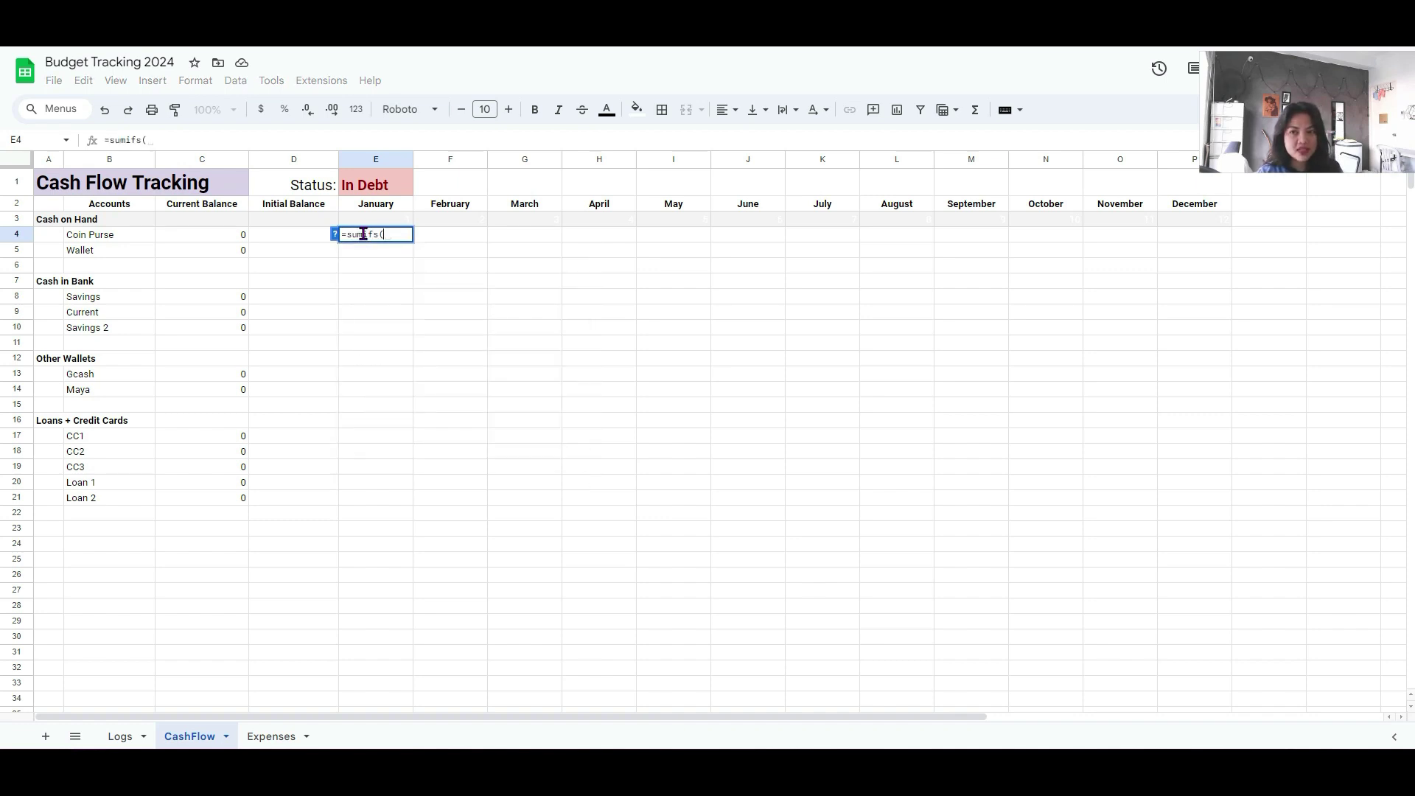
click(119, 737)
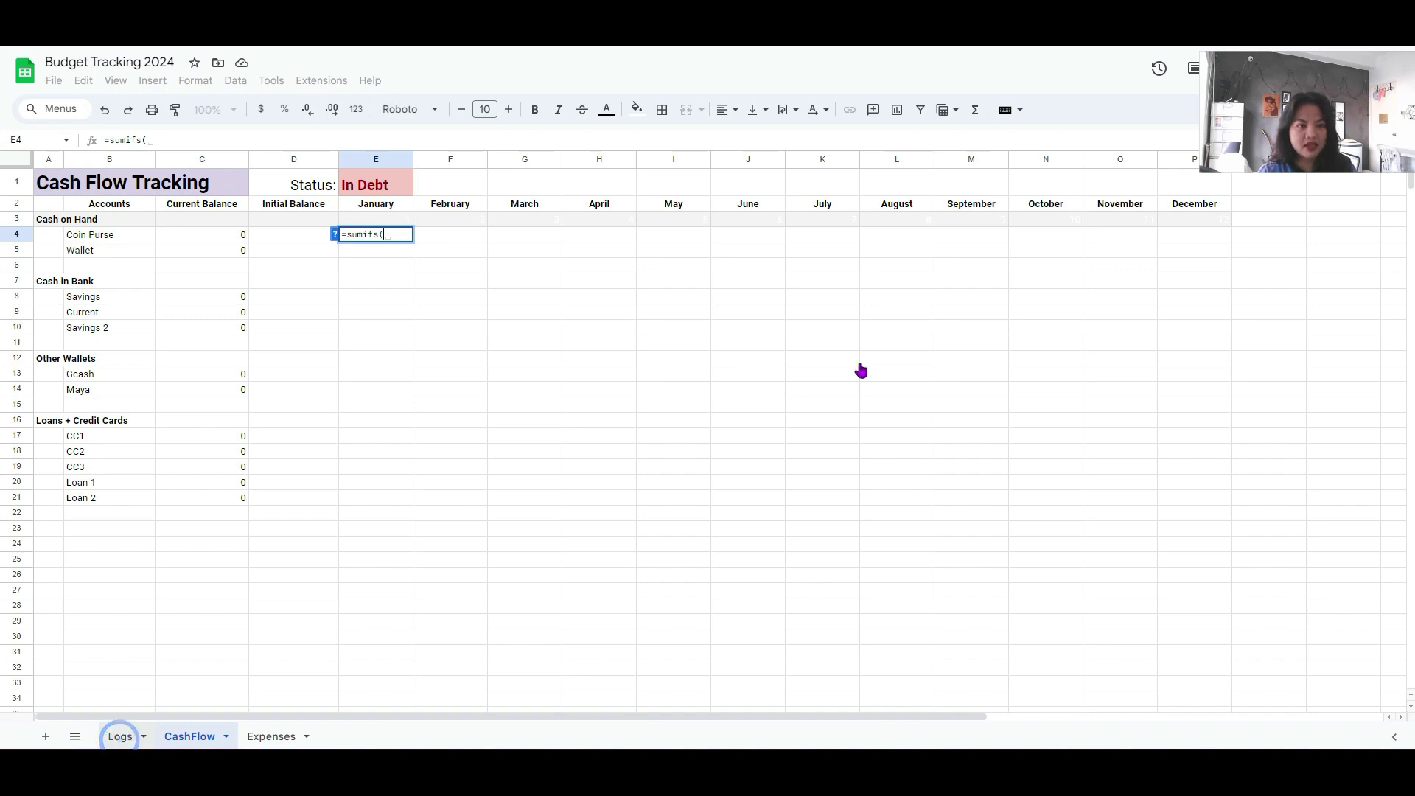
click(295, 159)
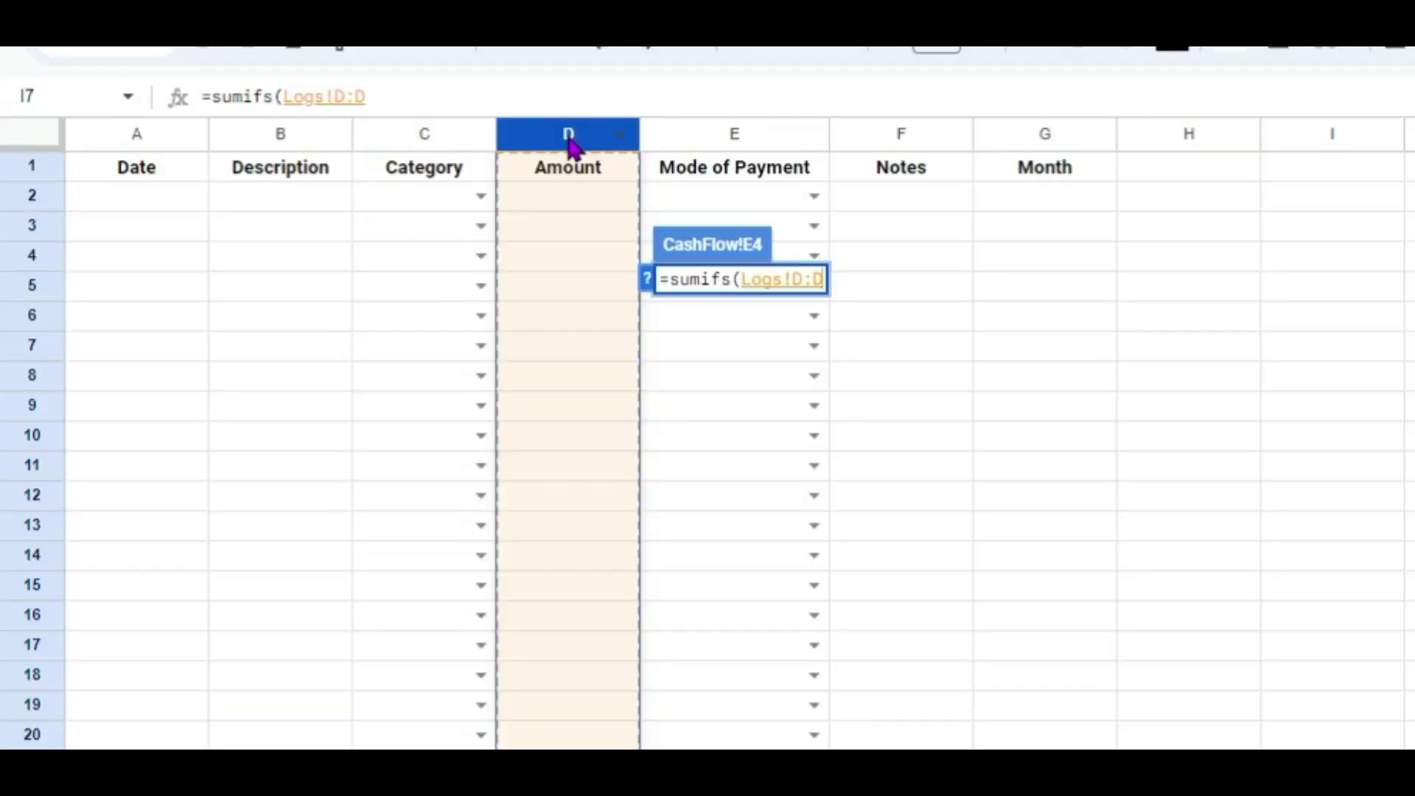
text(,)
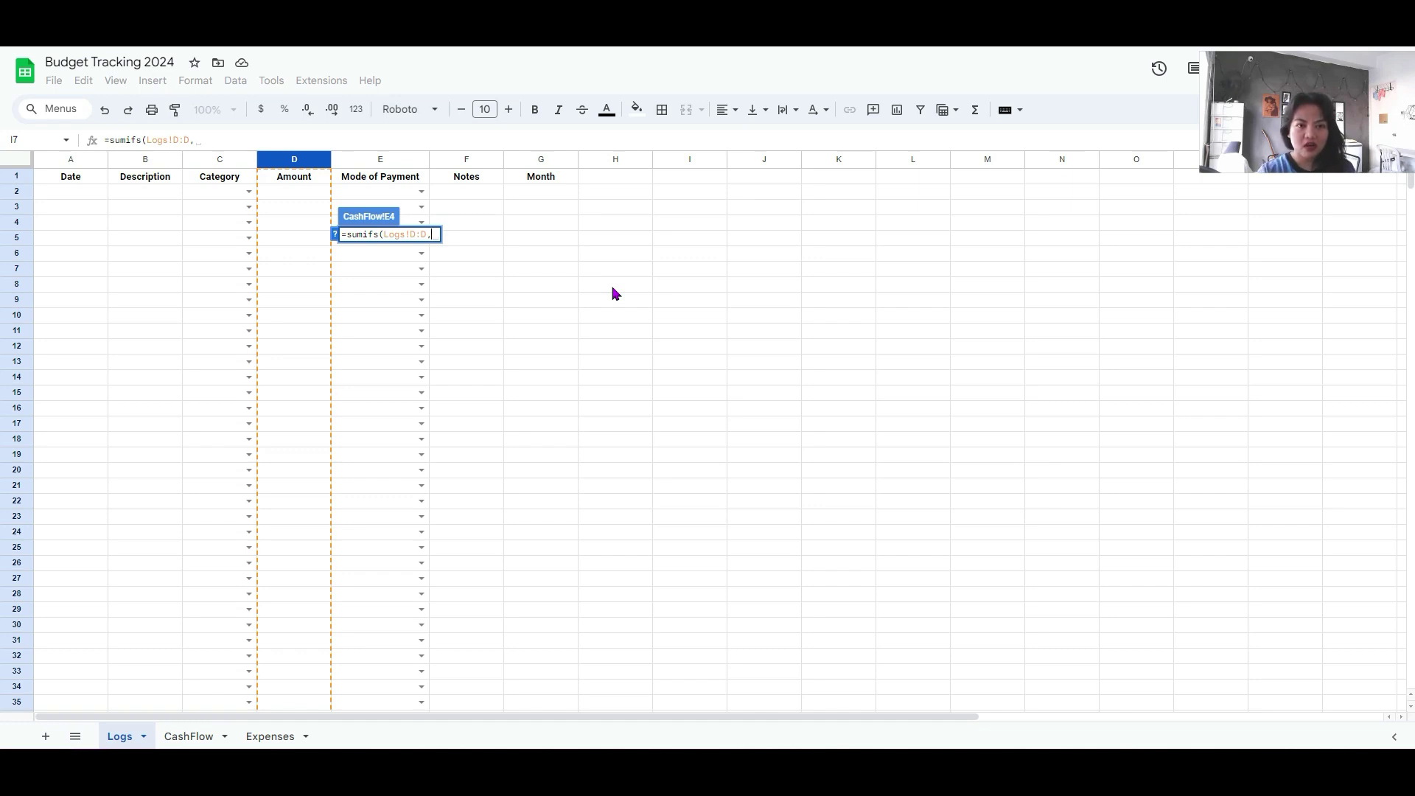
click(541, 160)
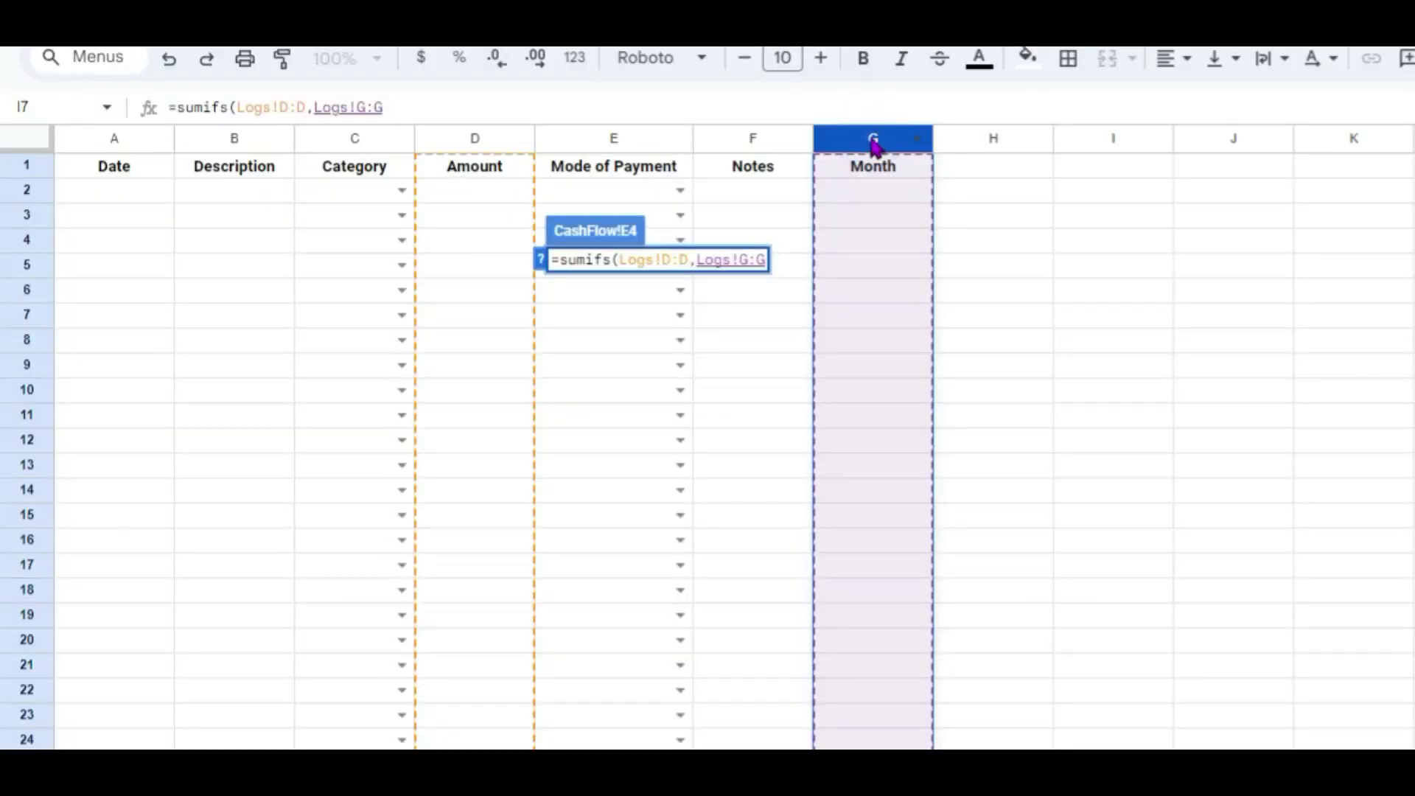
text(,)
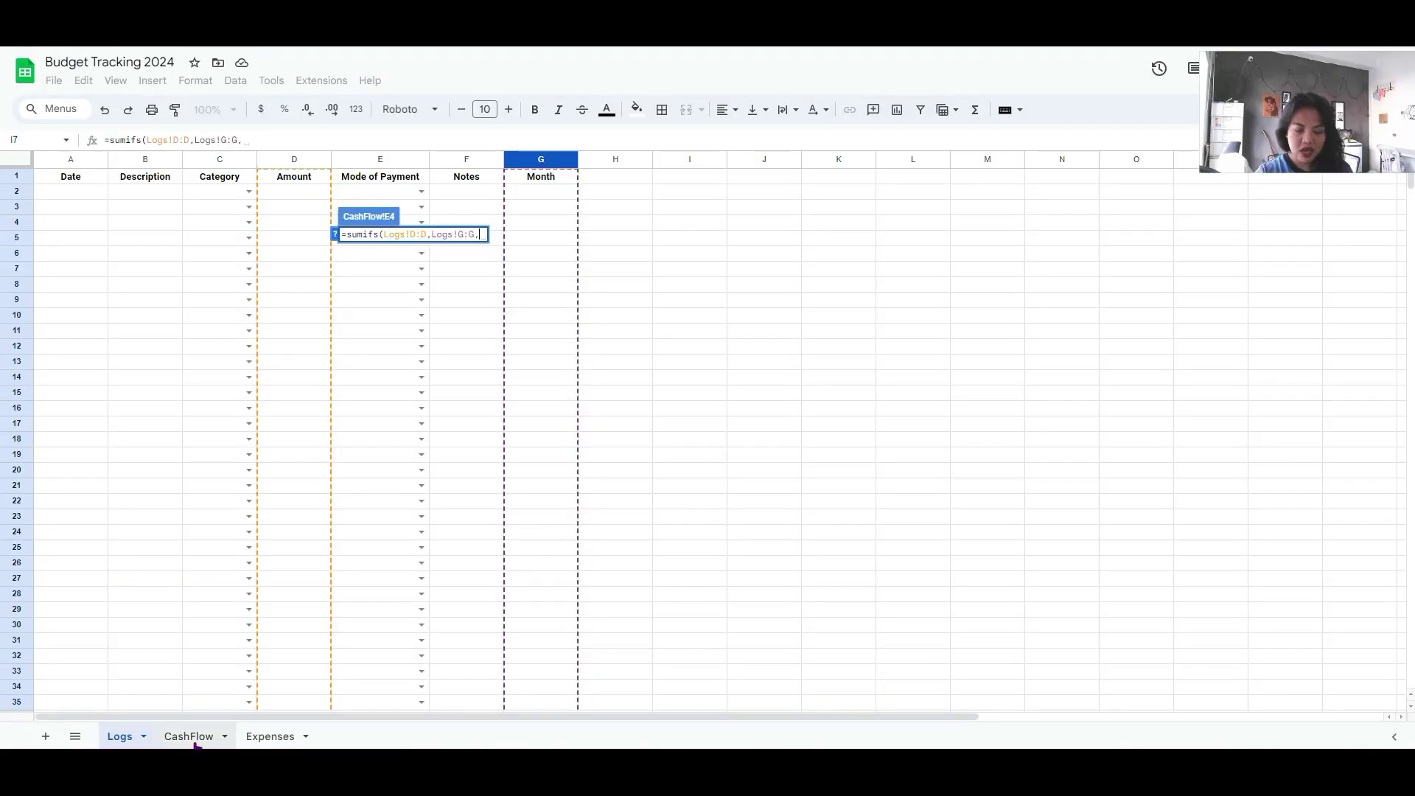
click(184, 736)
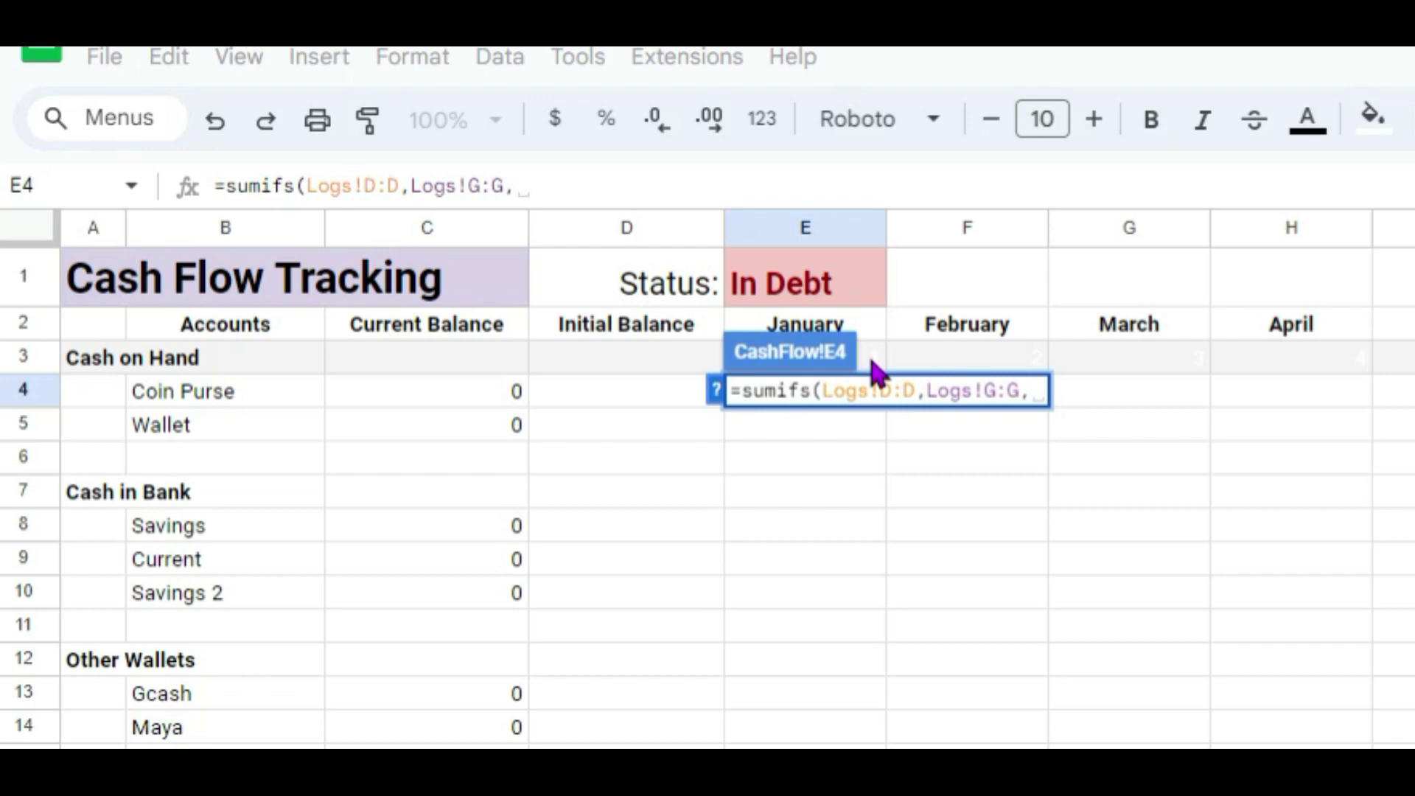
click(873, 363)
text(,)
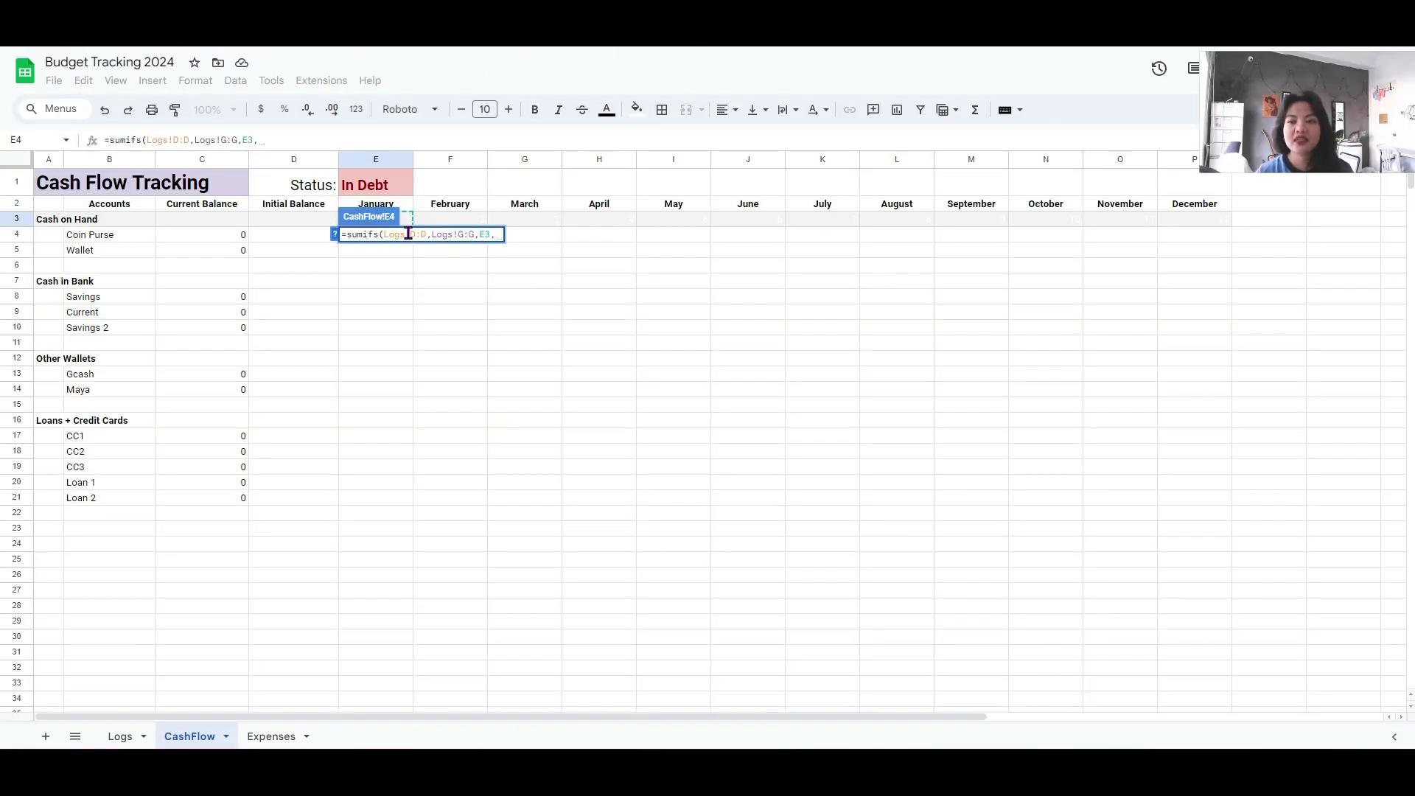
- Complete the E4 SUMIFS formula with Logs!E:E matching the account name in B4 as the second criterion
click(120, 736)
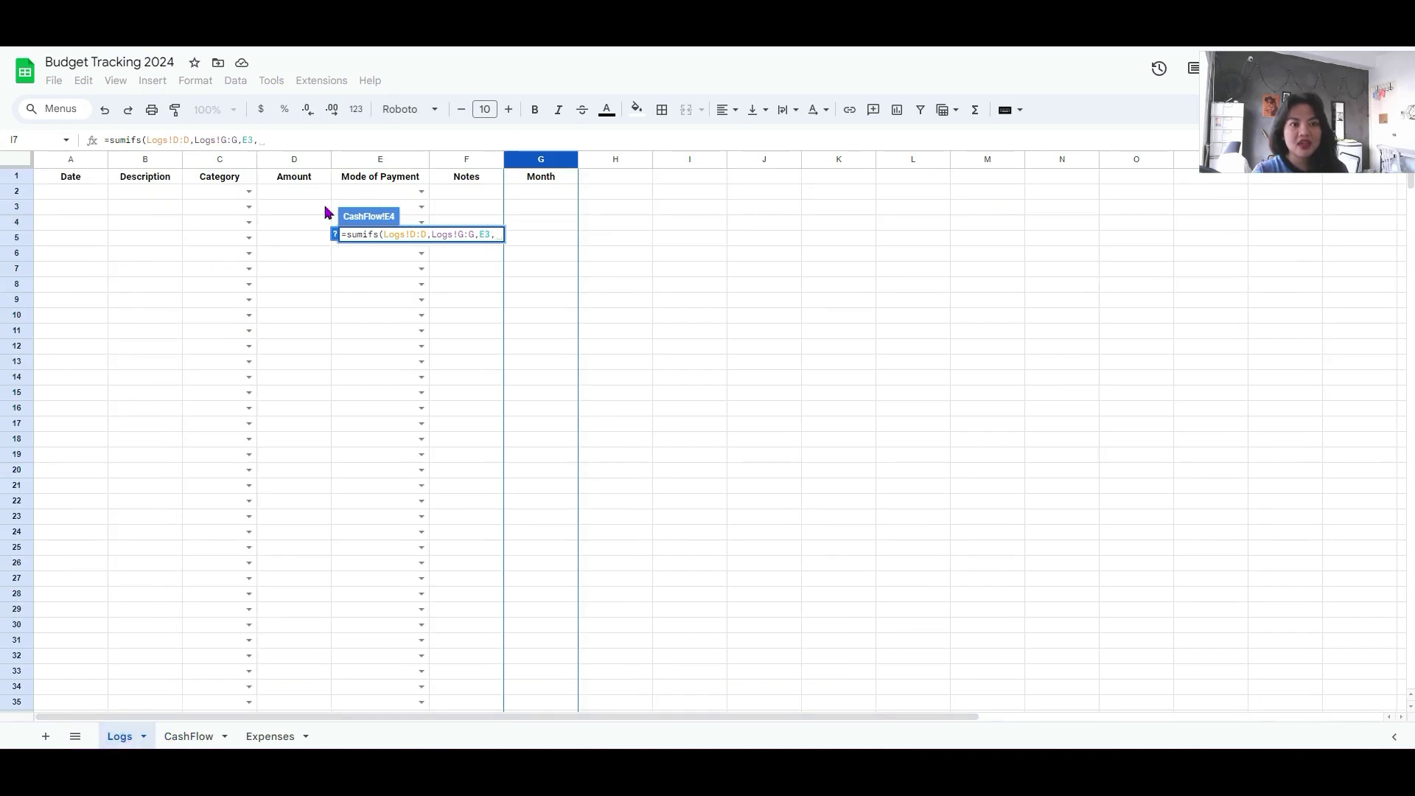
click(352, 164)
text(,)
click(182, 737)
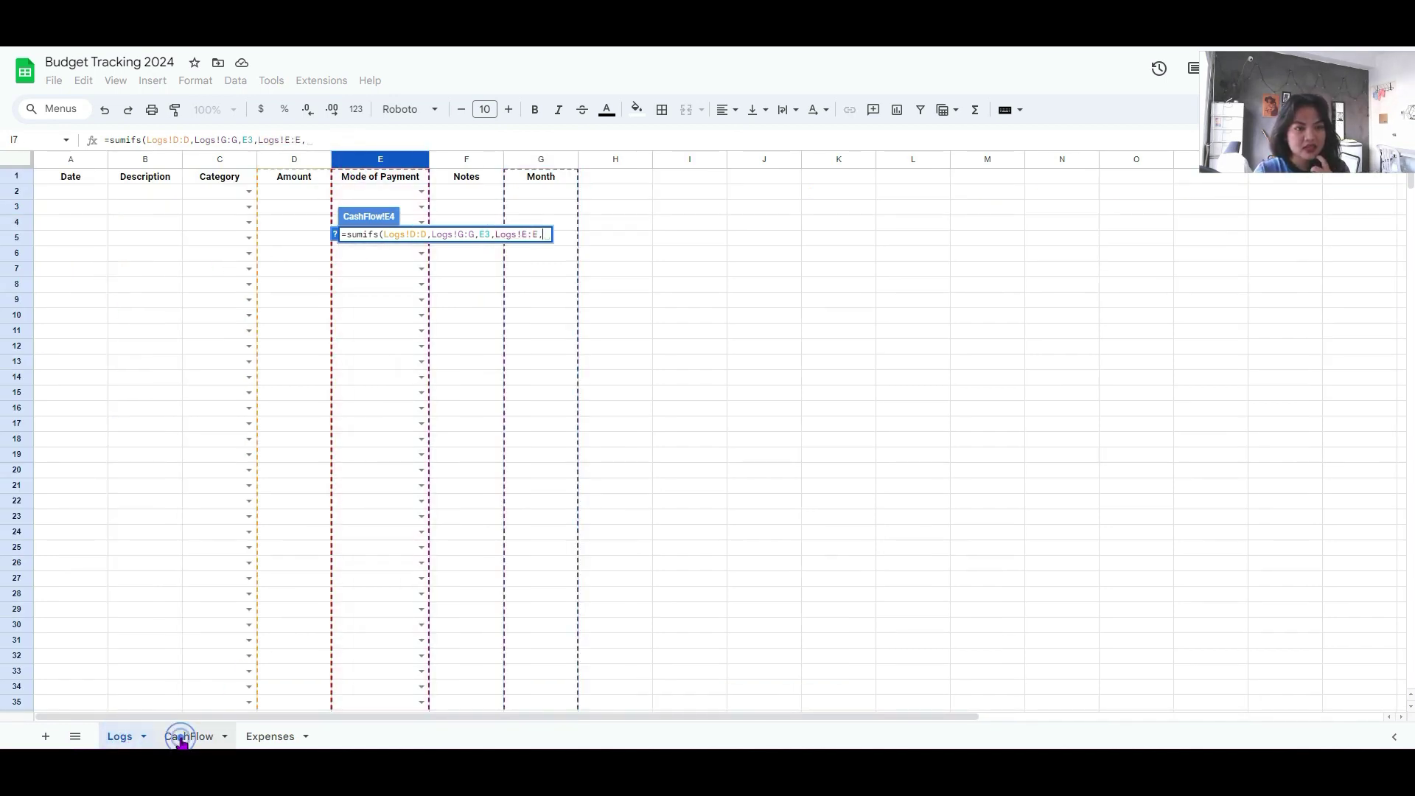
click(99, 236)
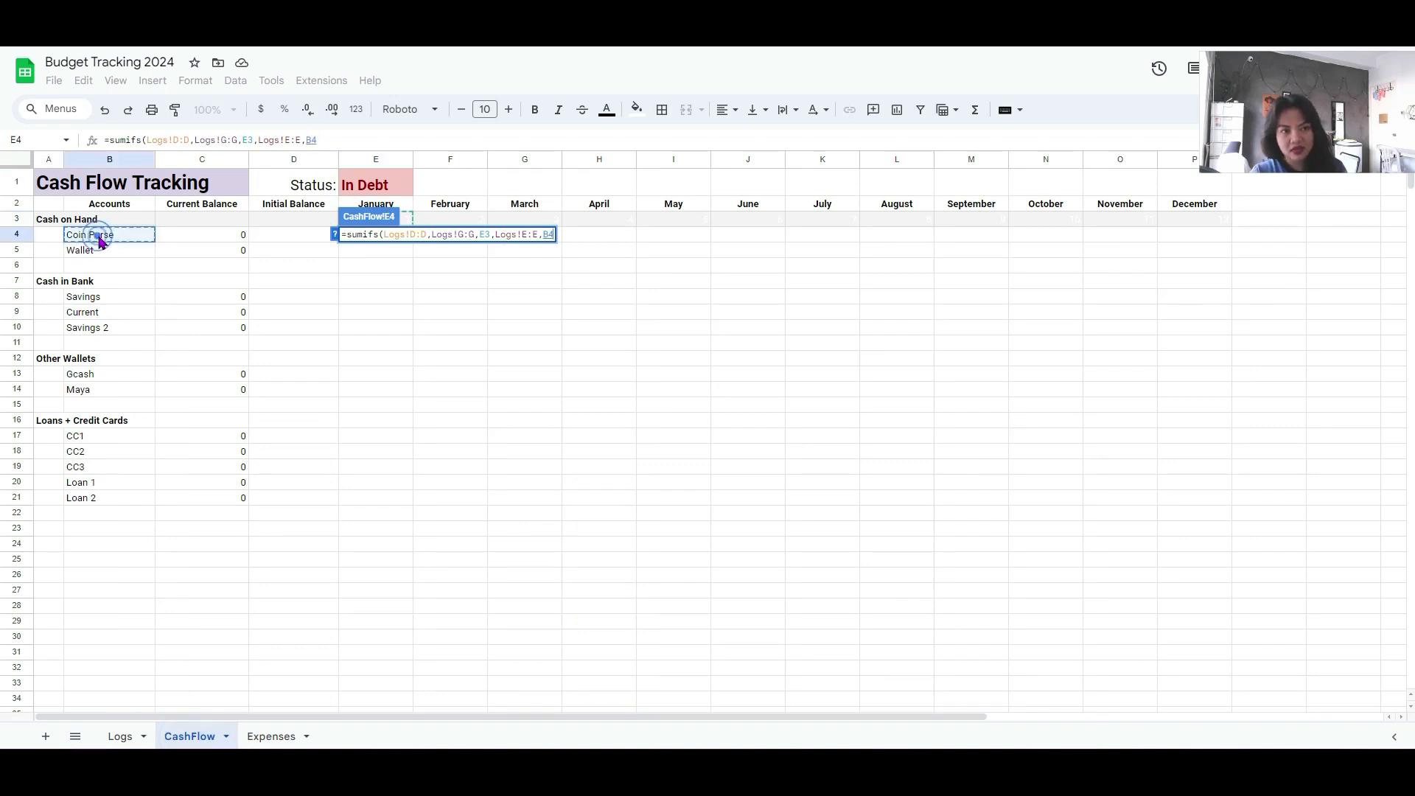
key(Return)
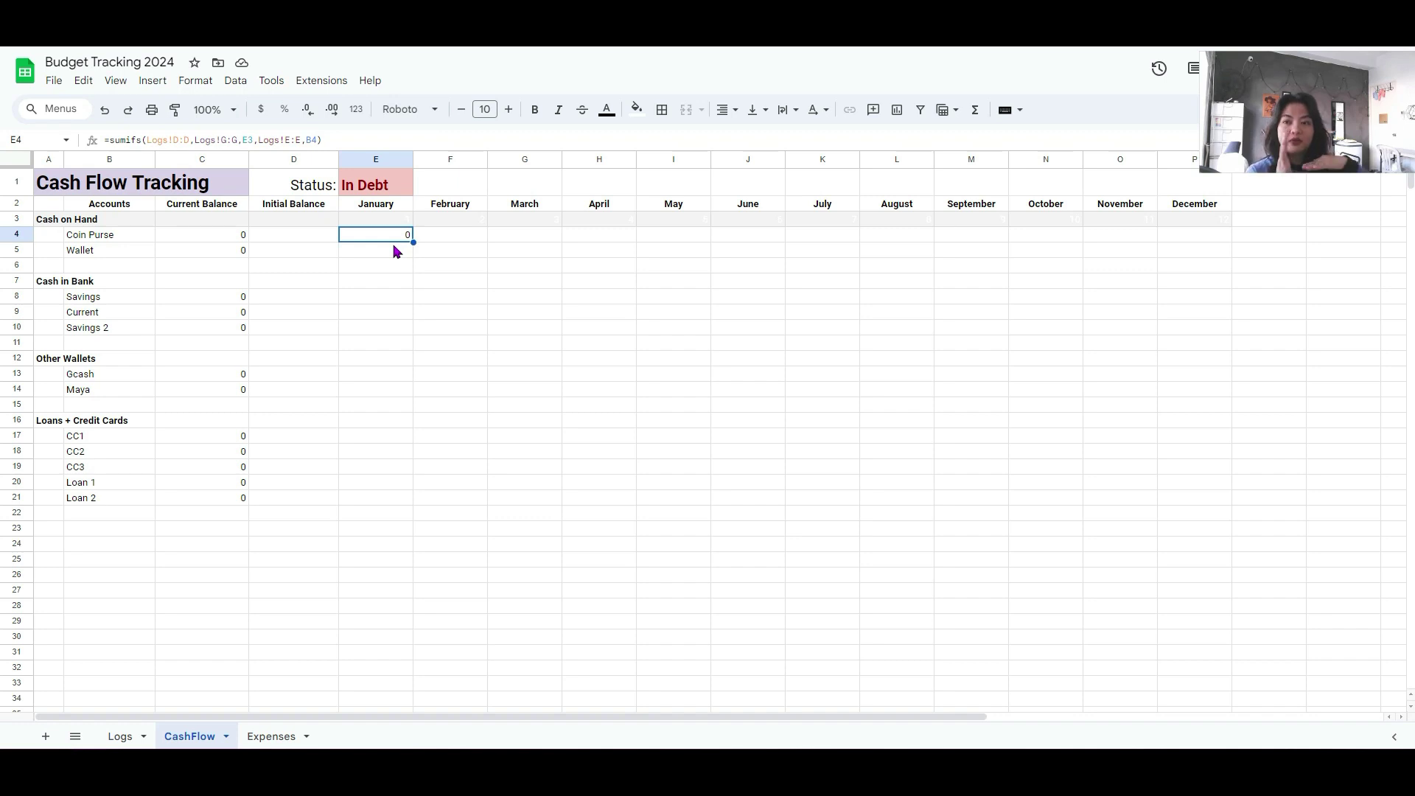
- Log a test entry in row 2 of Logs with date 1/1, description "testing", amount 5000 and Coin Purse, and check it in CashFlow
click(118, 734)
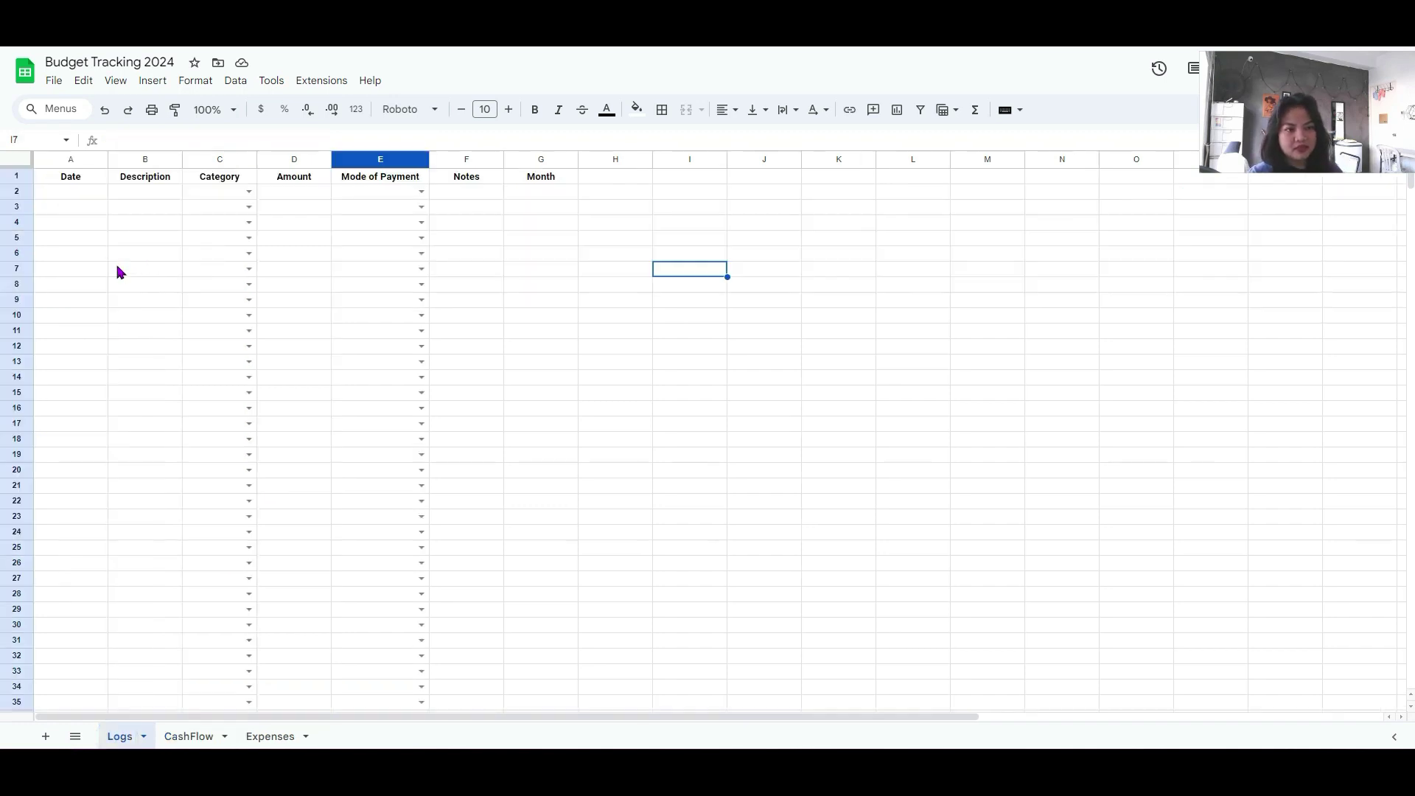
click(83, 195)
text(1/1)
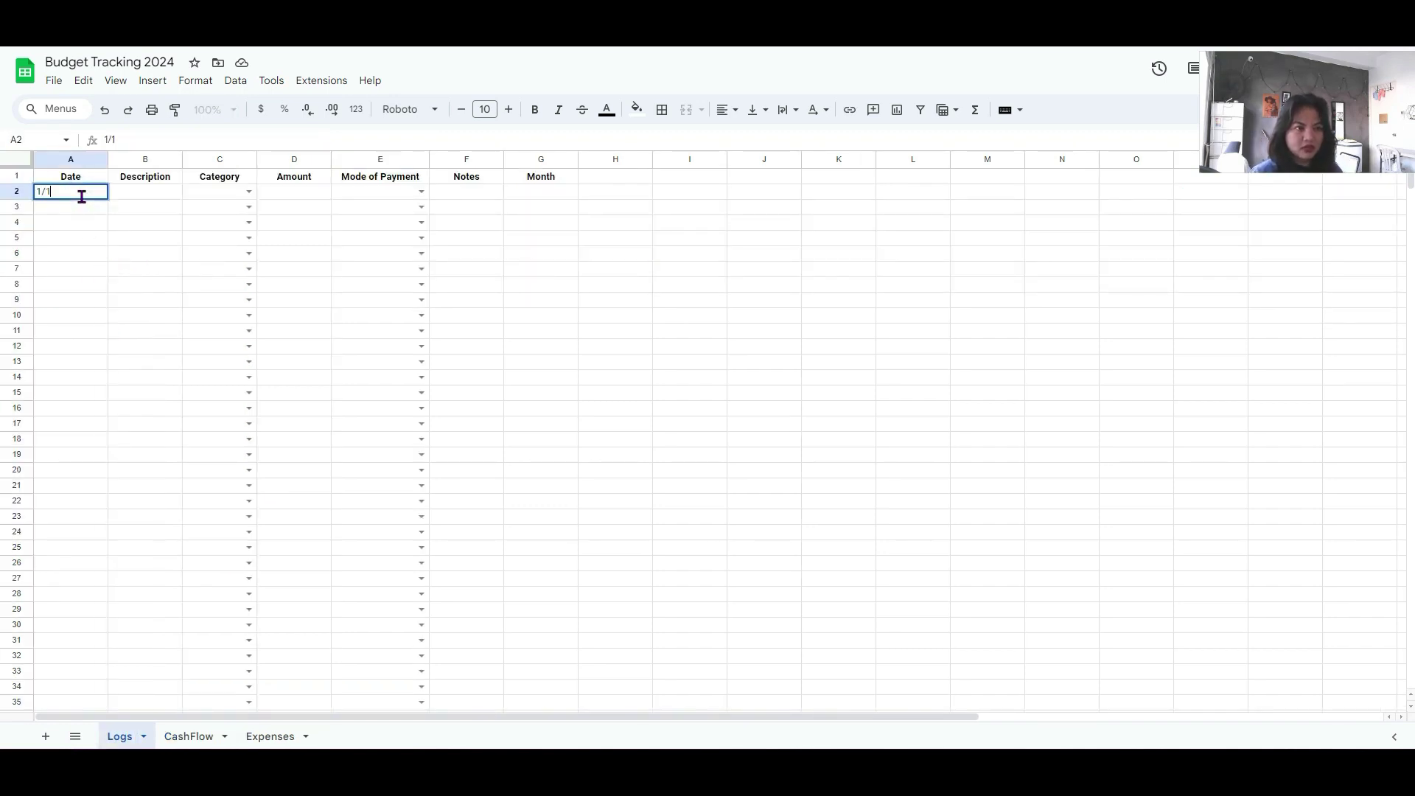
key(Tab)
text(testing)
click(309, 192)
text(500)
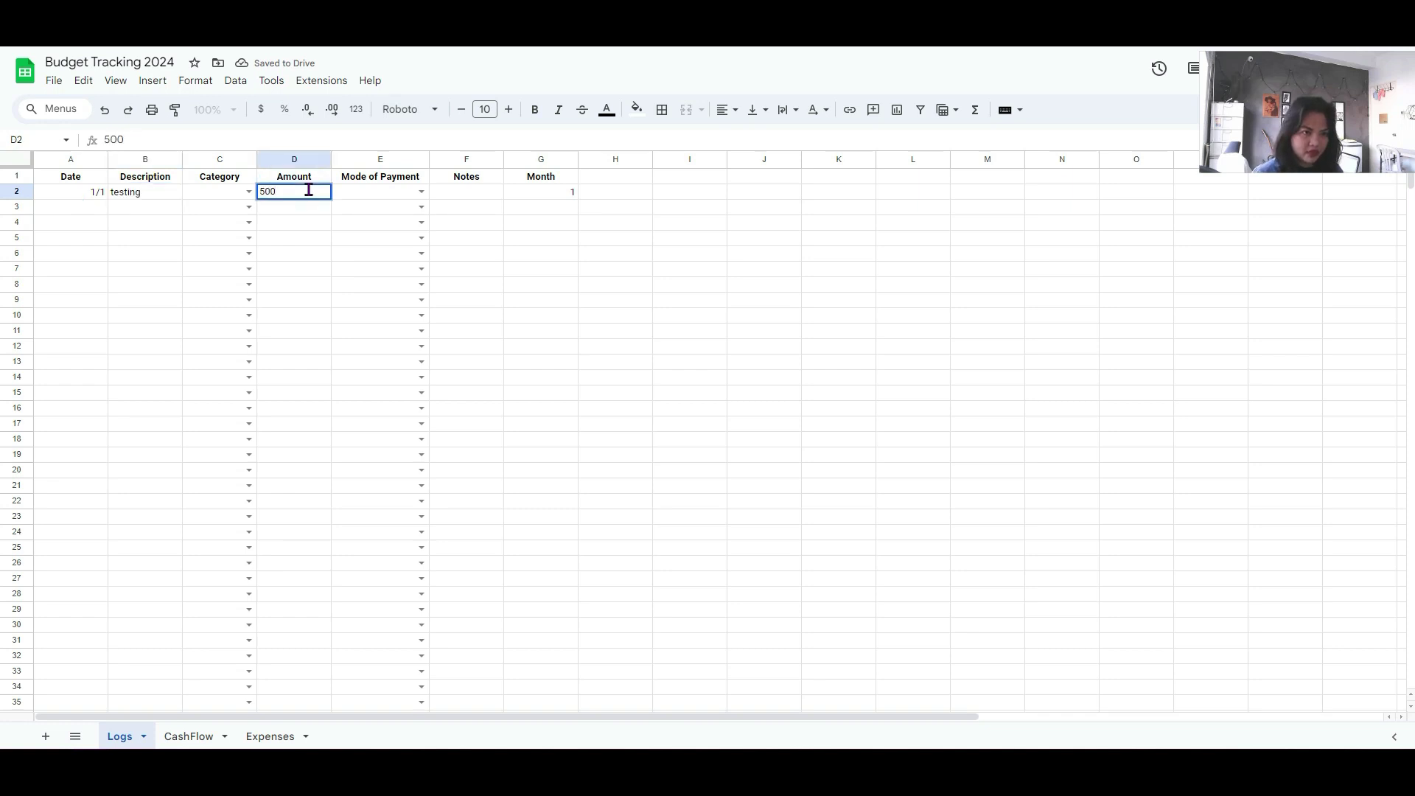
text(0)
key(Tab)
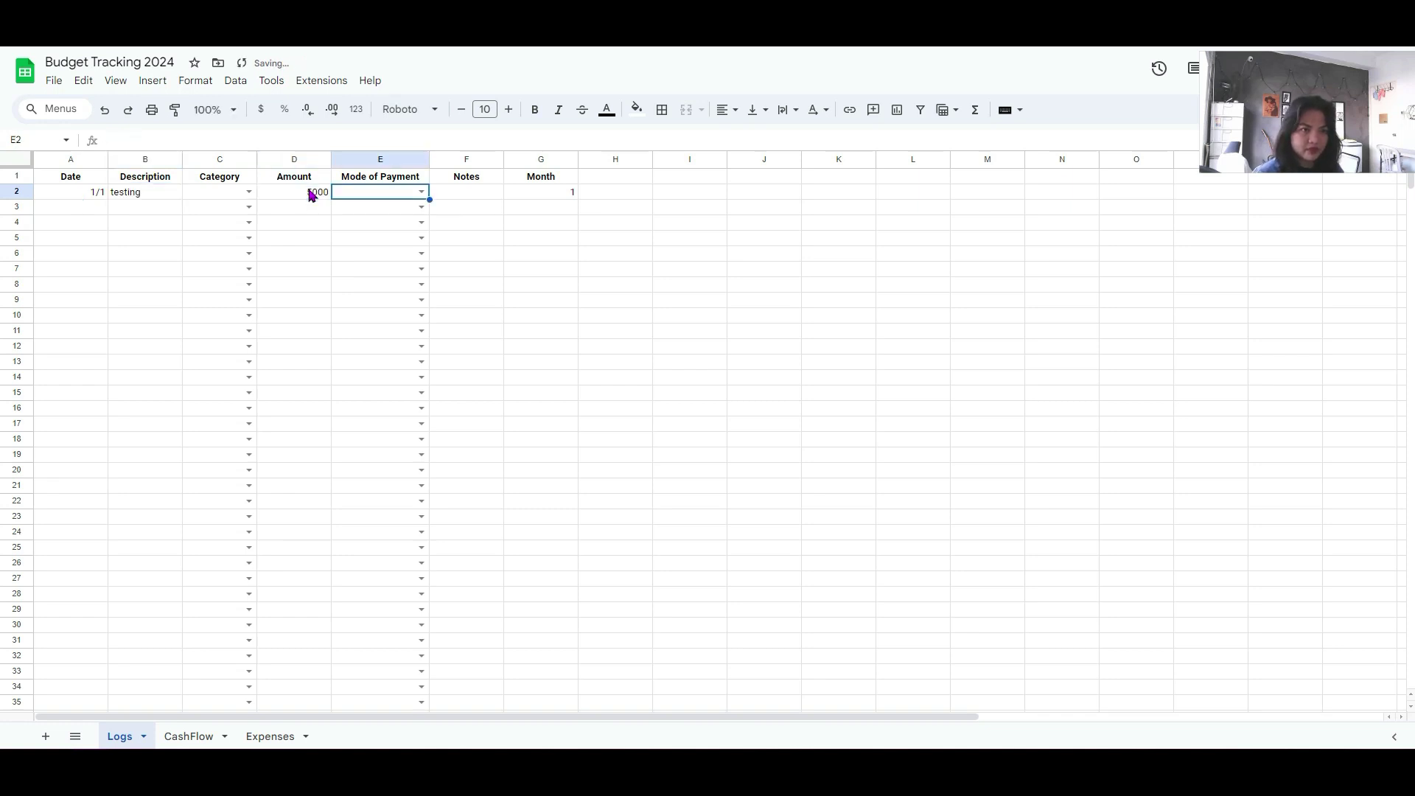
click(414, 192)
click(376, 210)
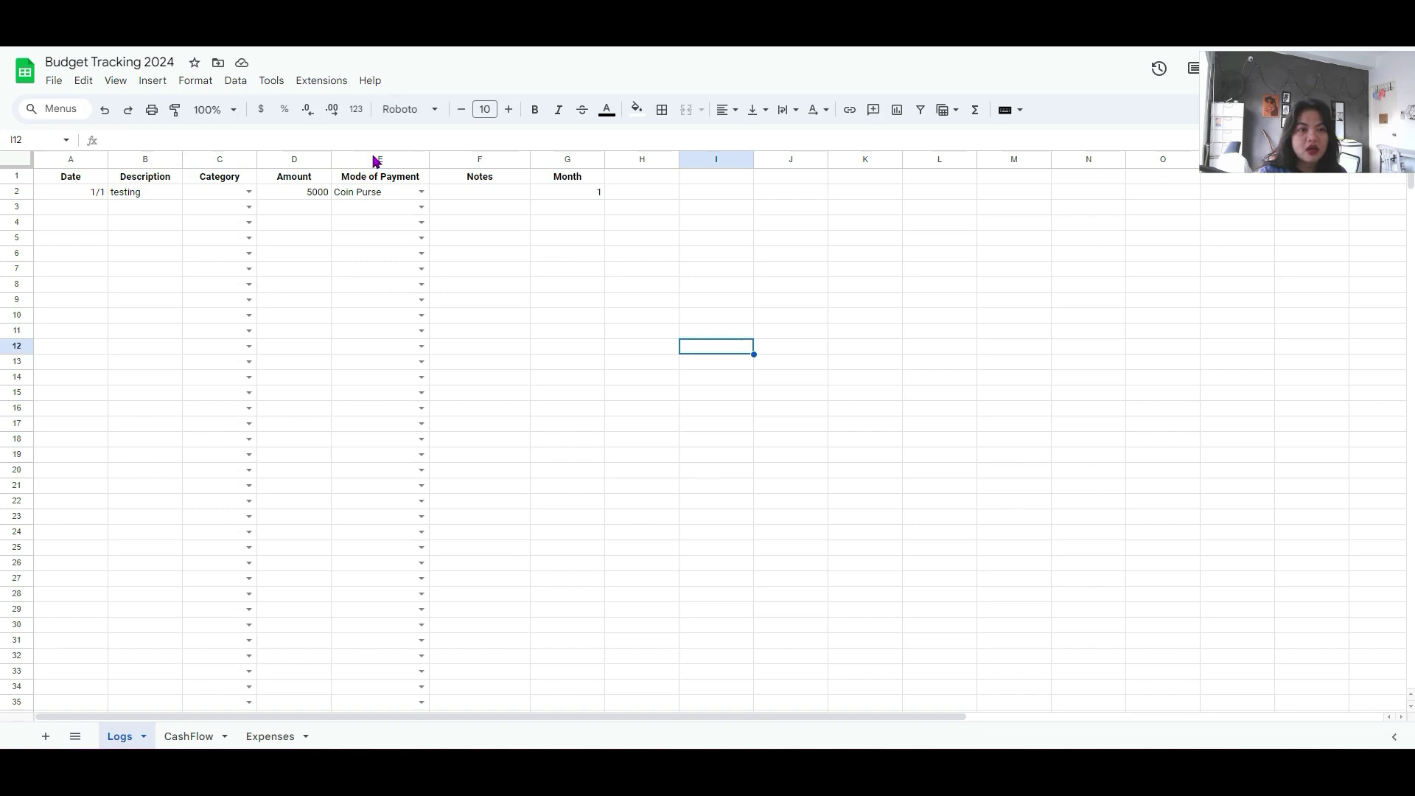
click(188, 737)
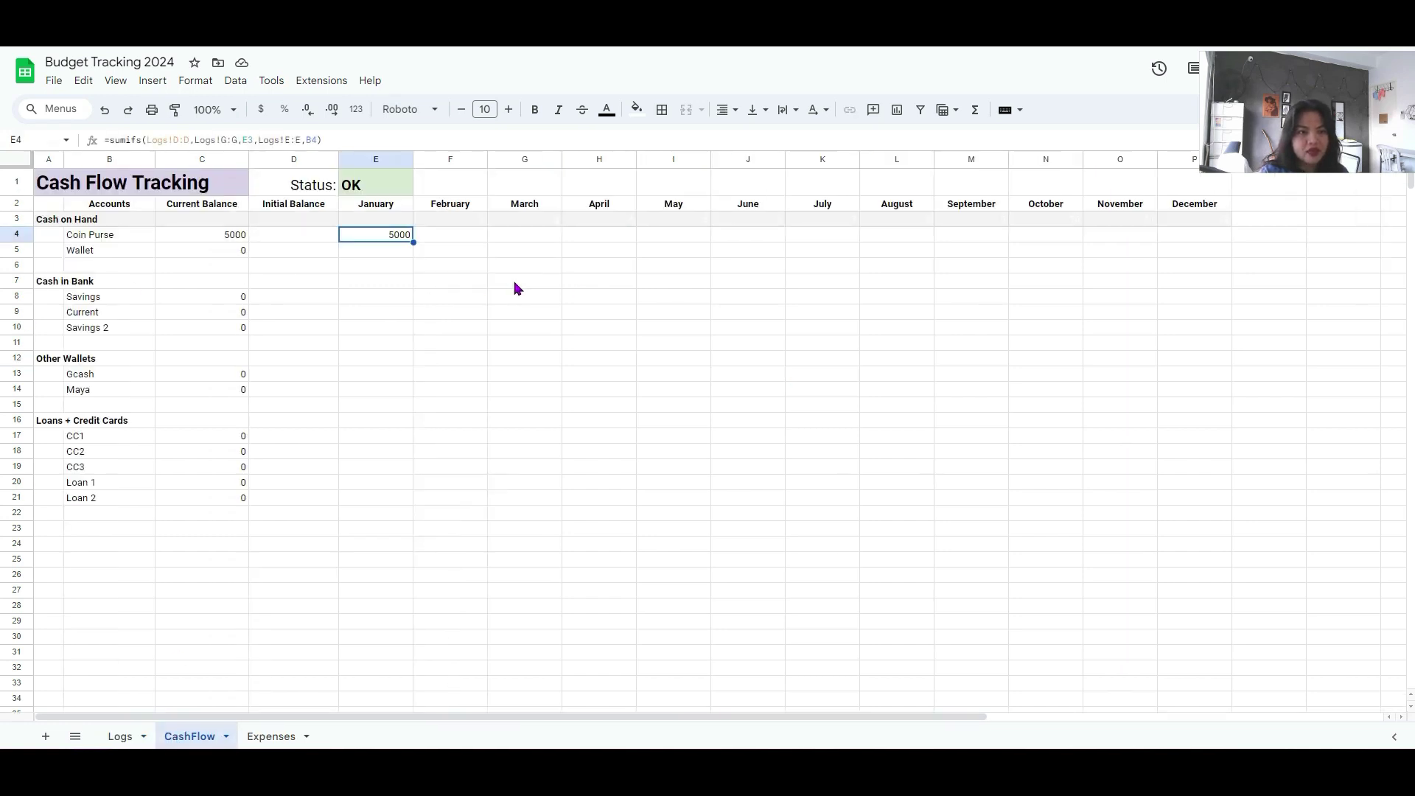
click(464, 236)
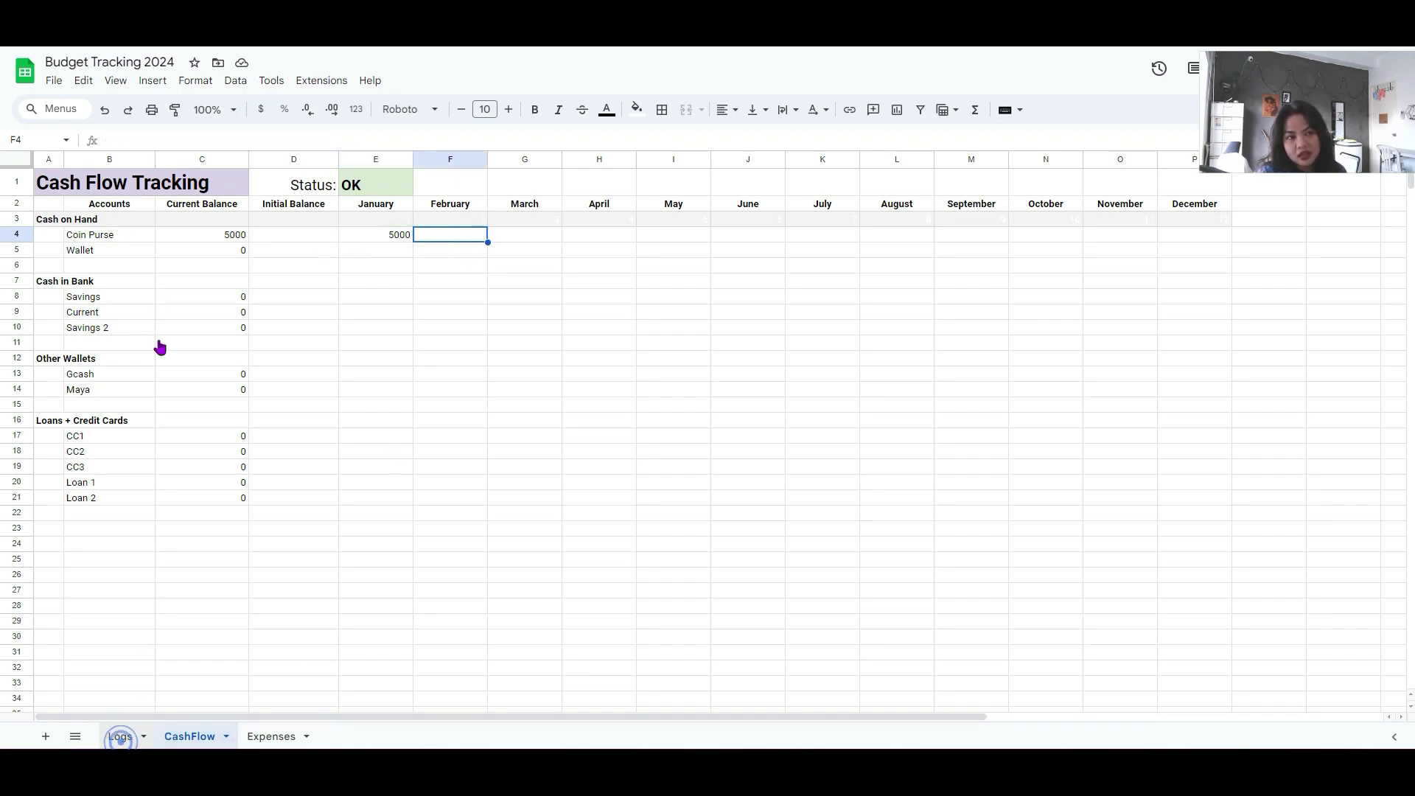
- Log a second test entry in row 3 of Logs with date 1/3, description "testing", amount 2000 and Coin Purse as mode of payment
click(120, 736)
click(66, 208)
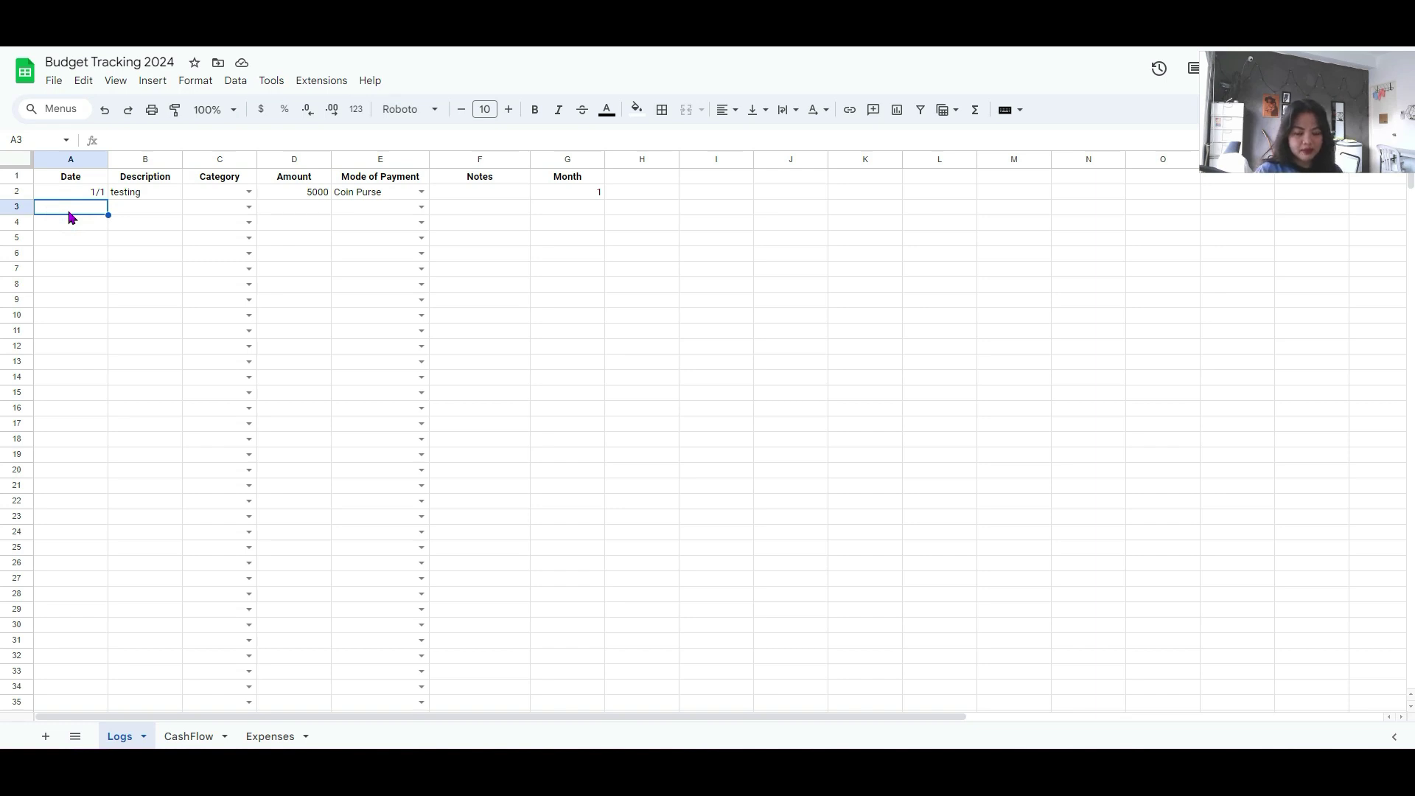
text(1/3)
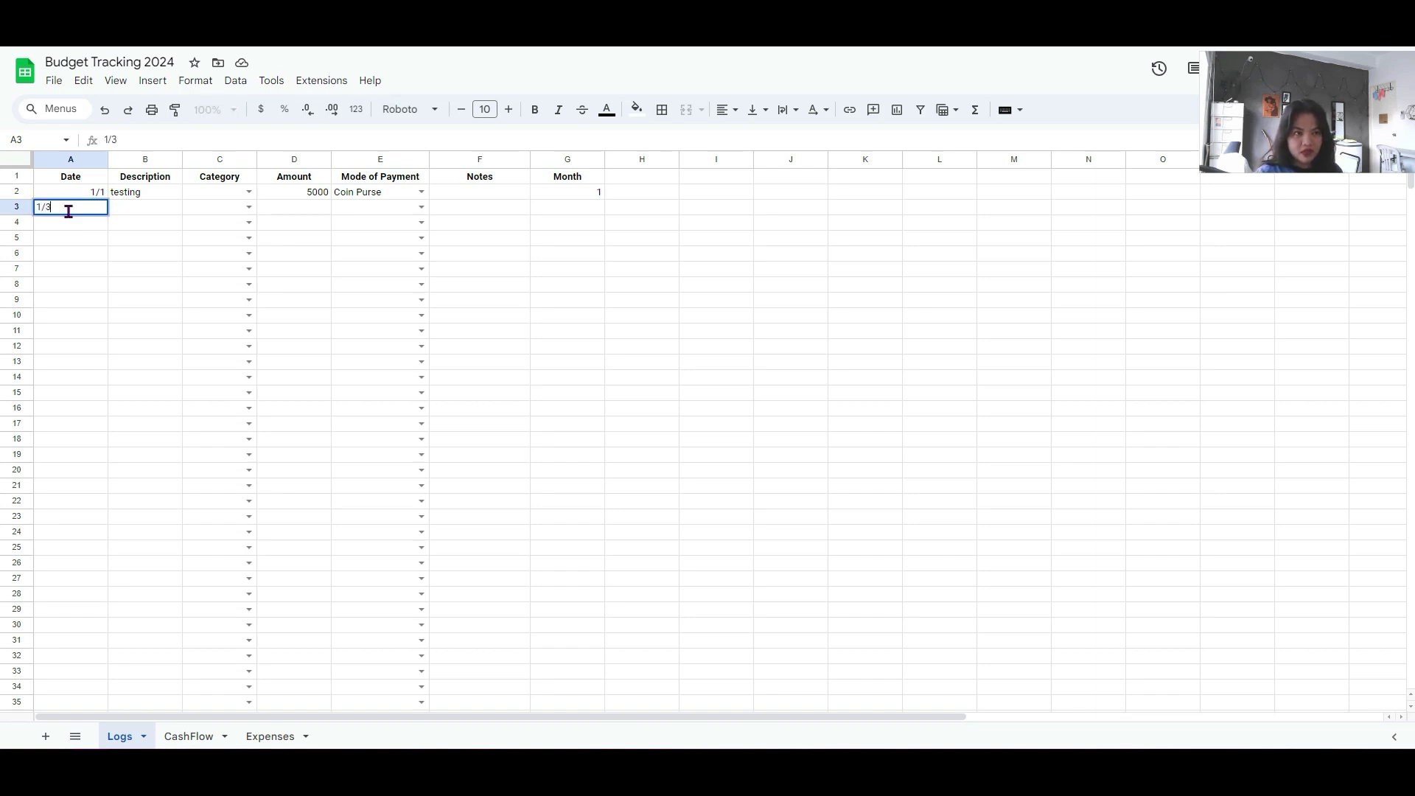
key(Tab)
text(testing)
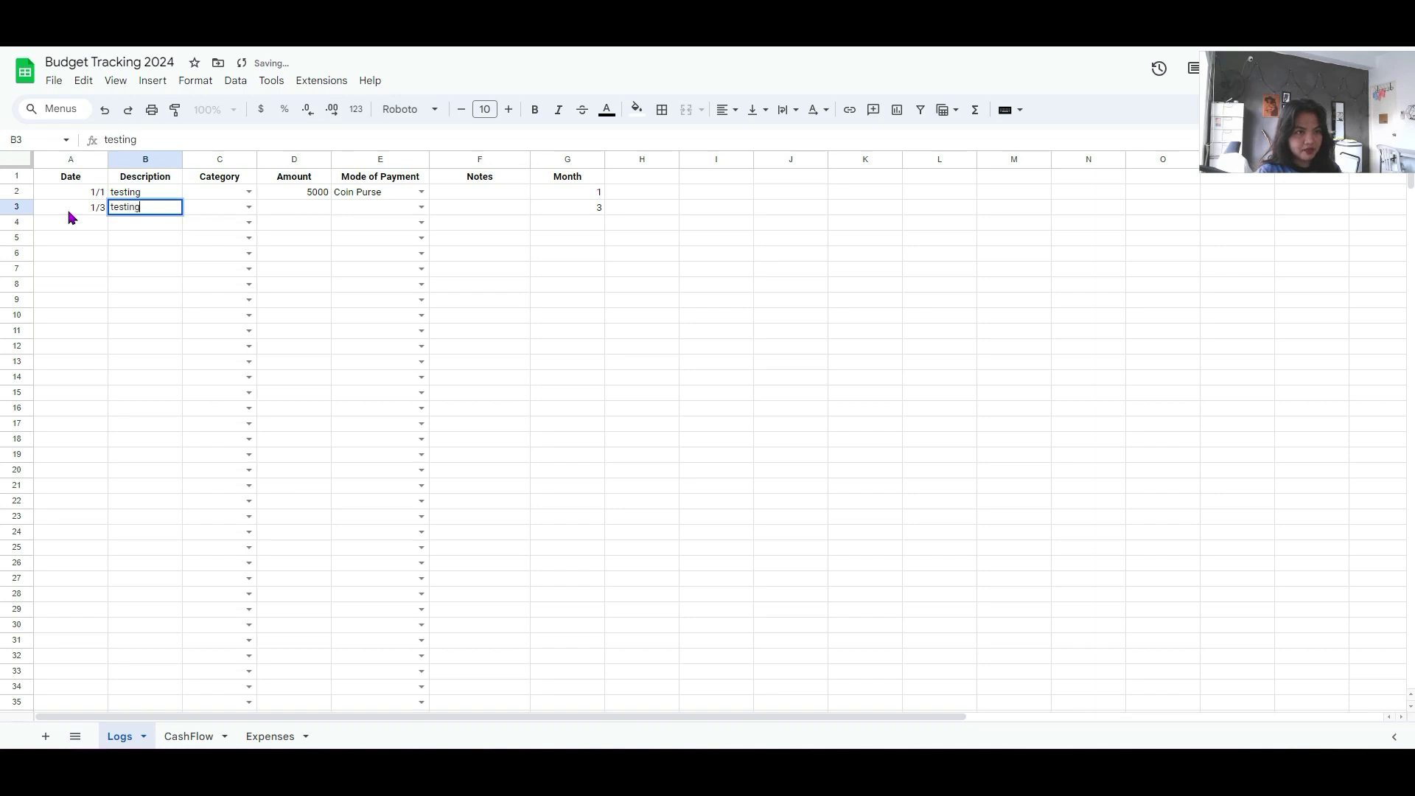
key(Tab)
key(Tab)
text(2000)
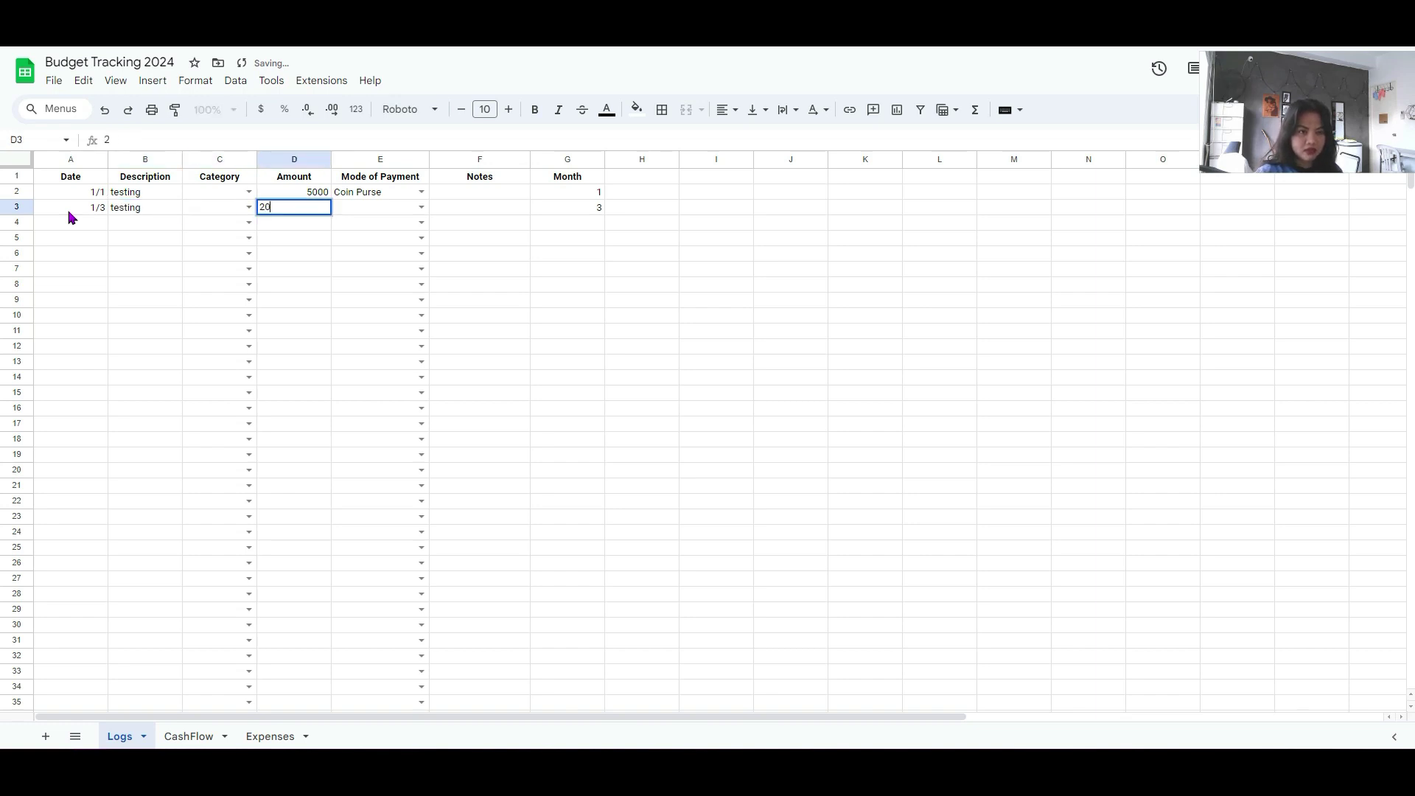
key(Tab)
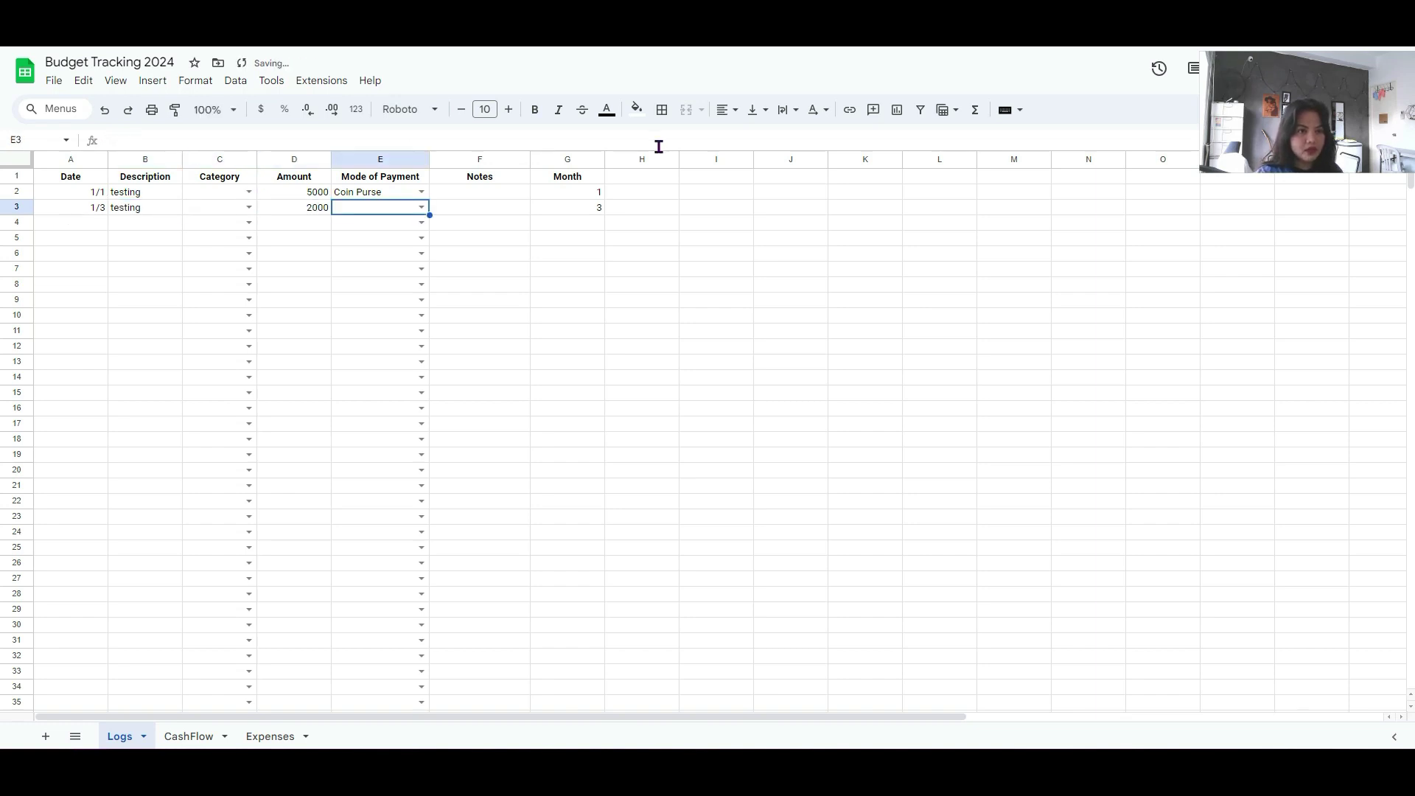
click(422, 209)
click(395, 229)
click(479, 210)
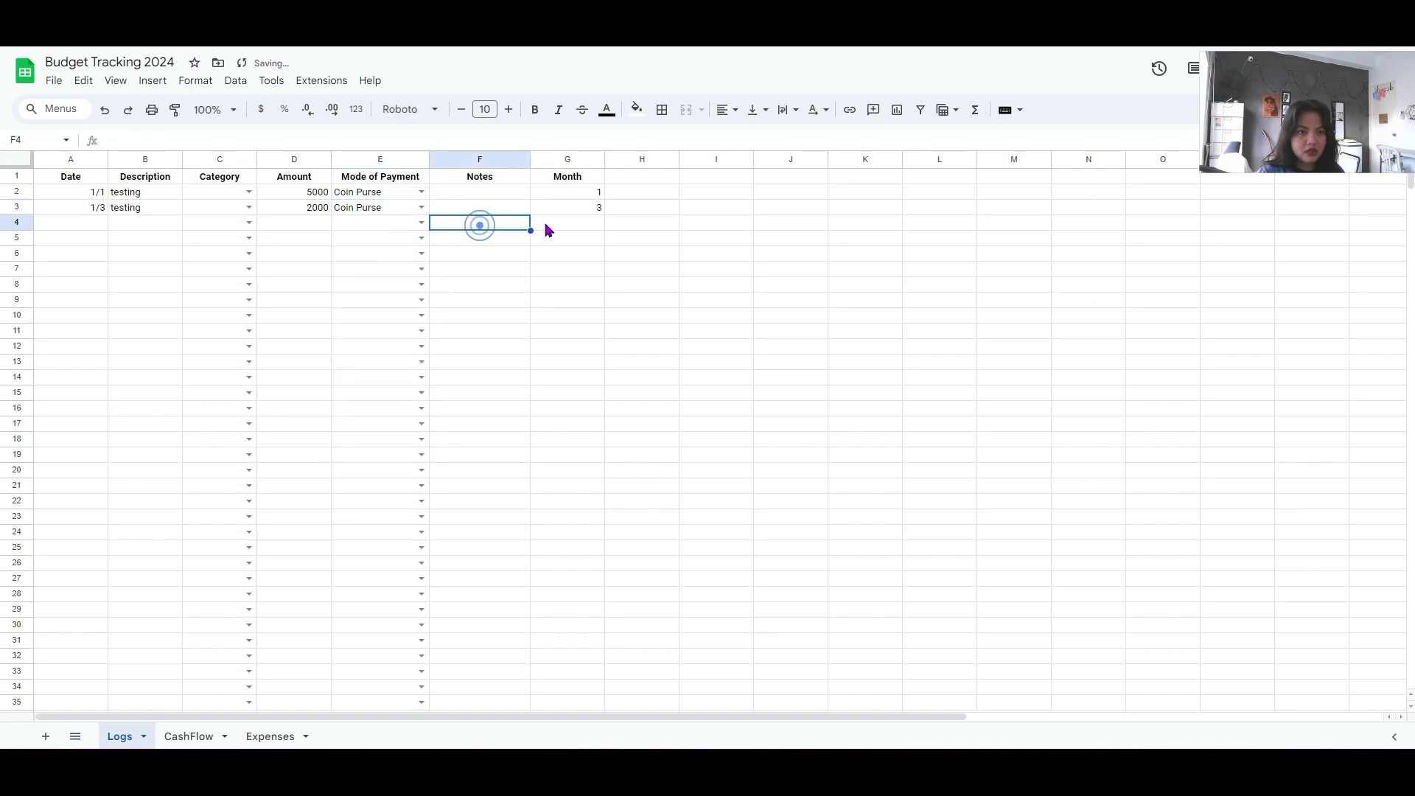
click(496, 209)
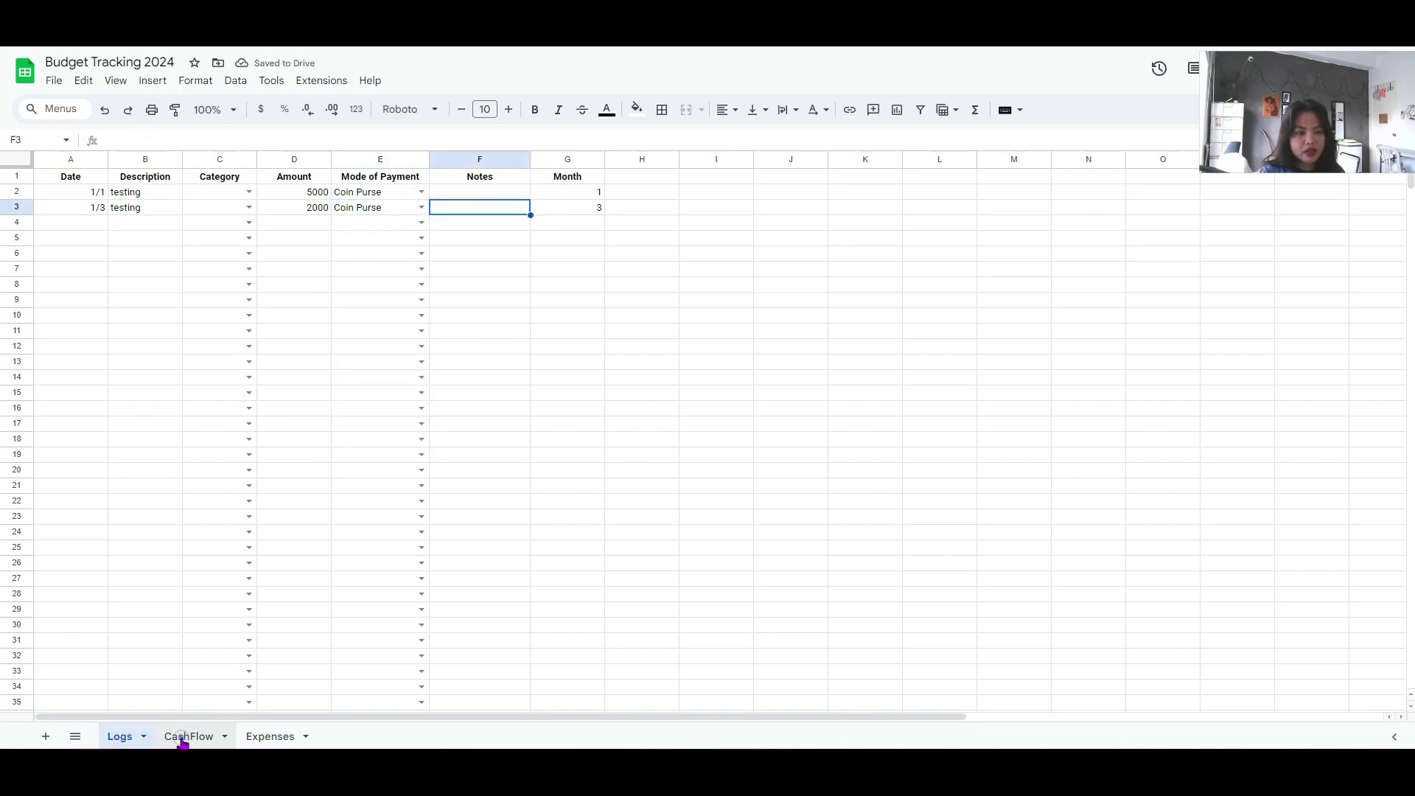
- Check Coin Purse's January amount in the CashFlow sheet against the hidden month number in E3
click(178, 737)
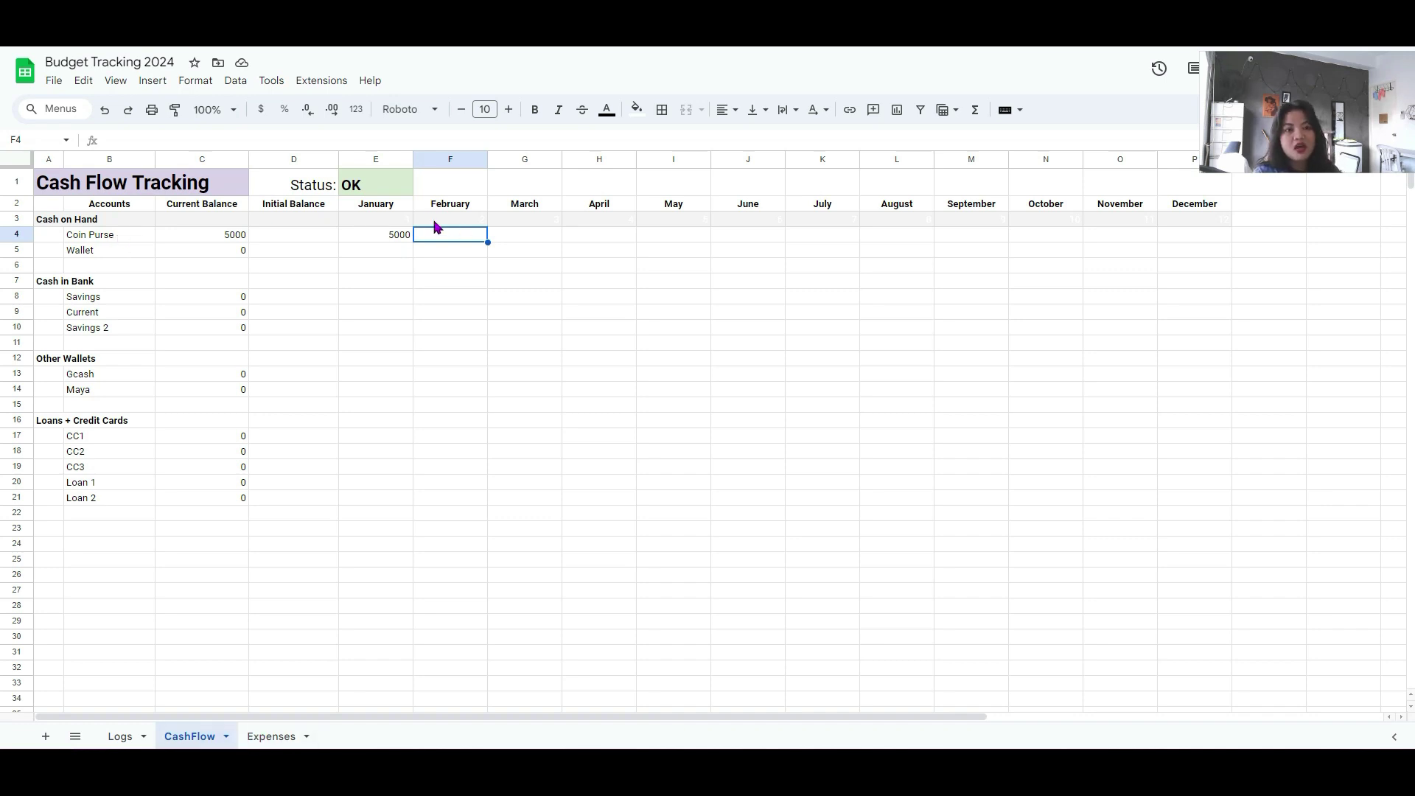
click(385, 223)
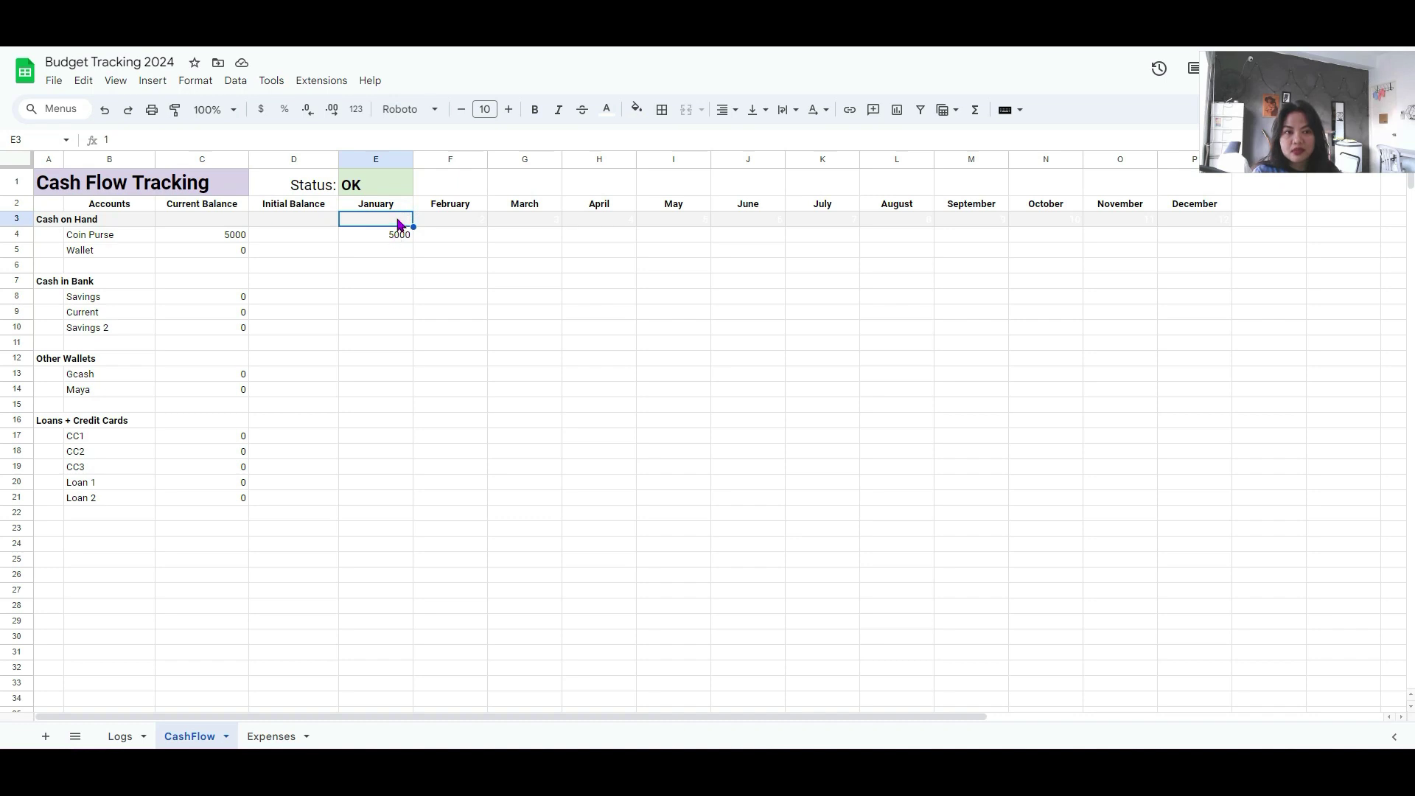
- Compare Coin Purse's January amount with its logged entries and negate the SUMIFS formula in cell E4 of CashFlow
click(399, 237)
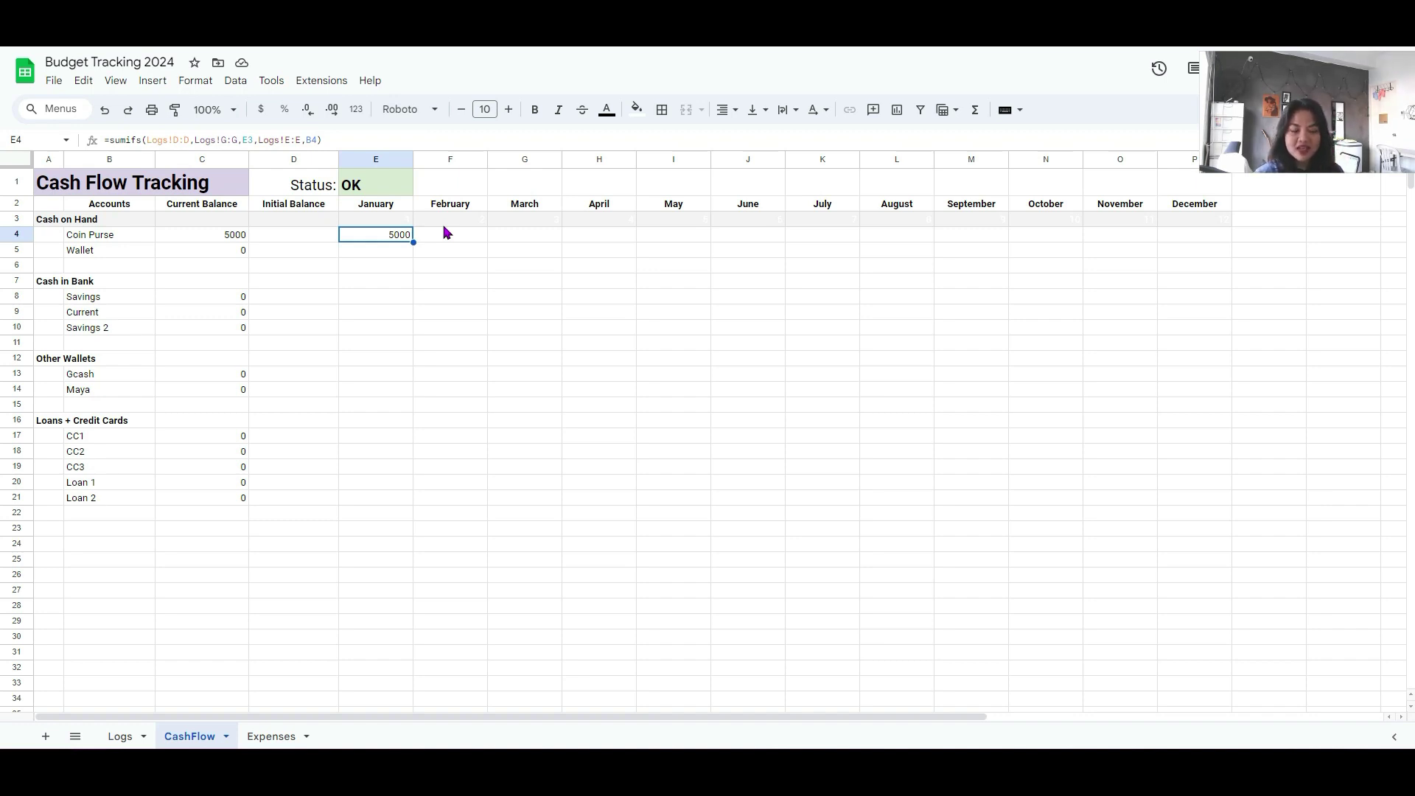
click(122, 740)
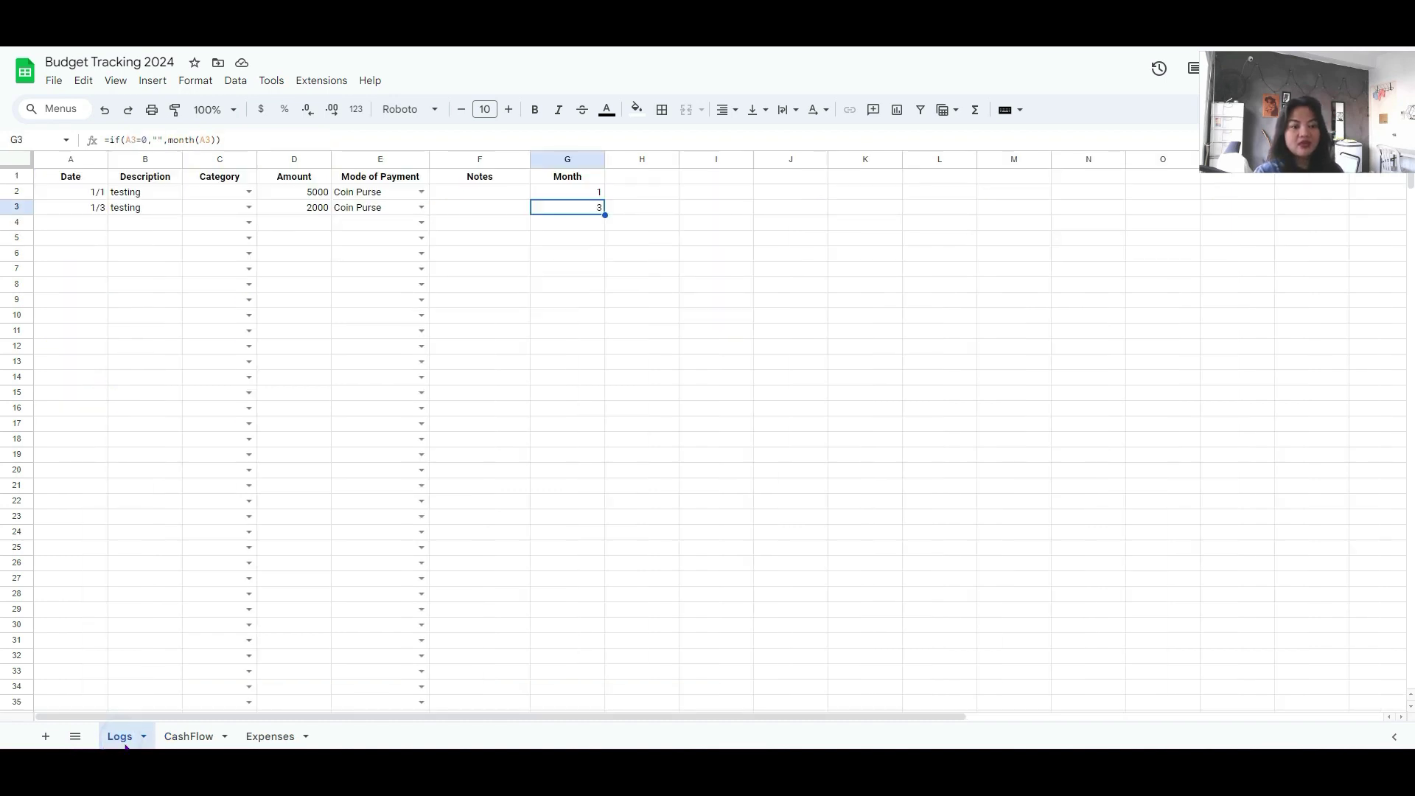
click(314, 209)
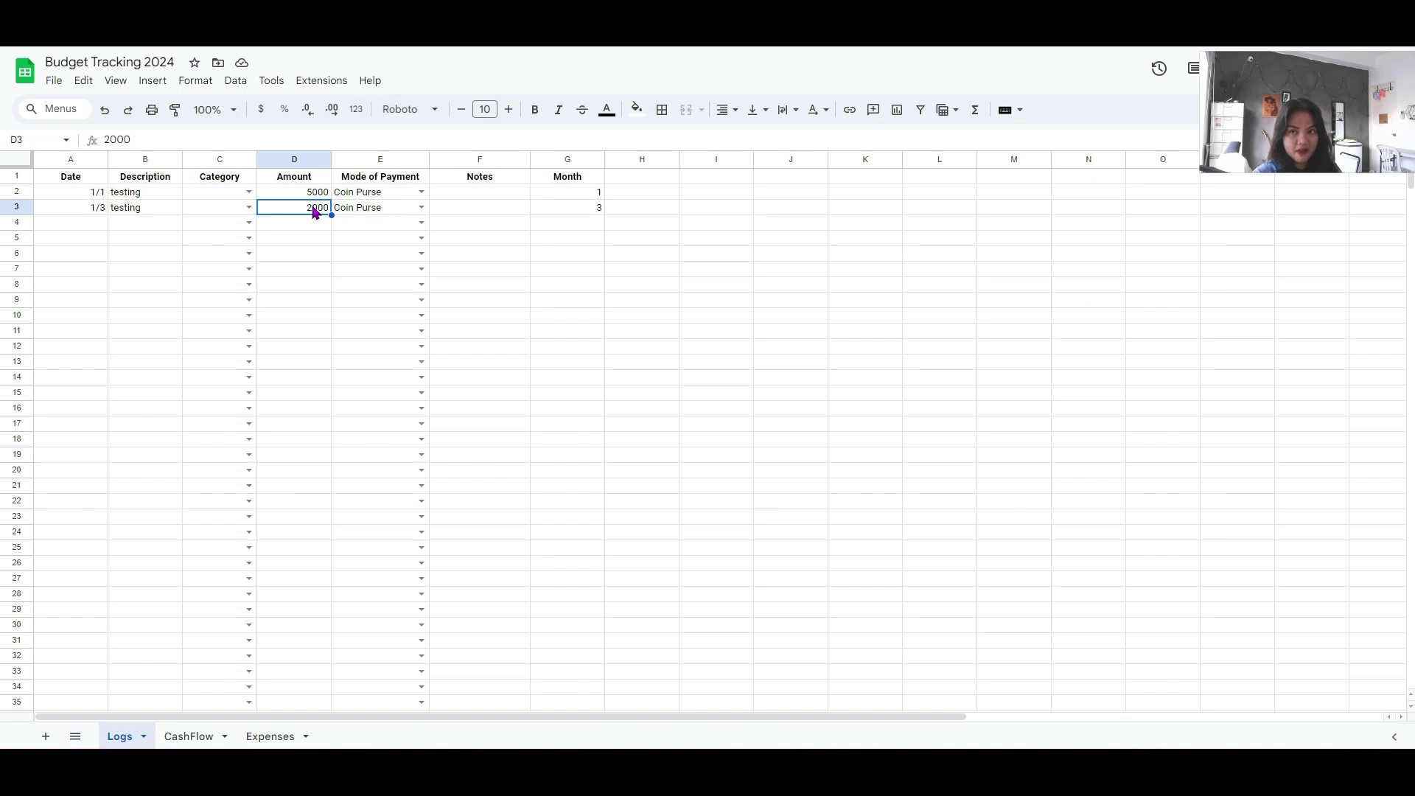
click(186, 737)
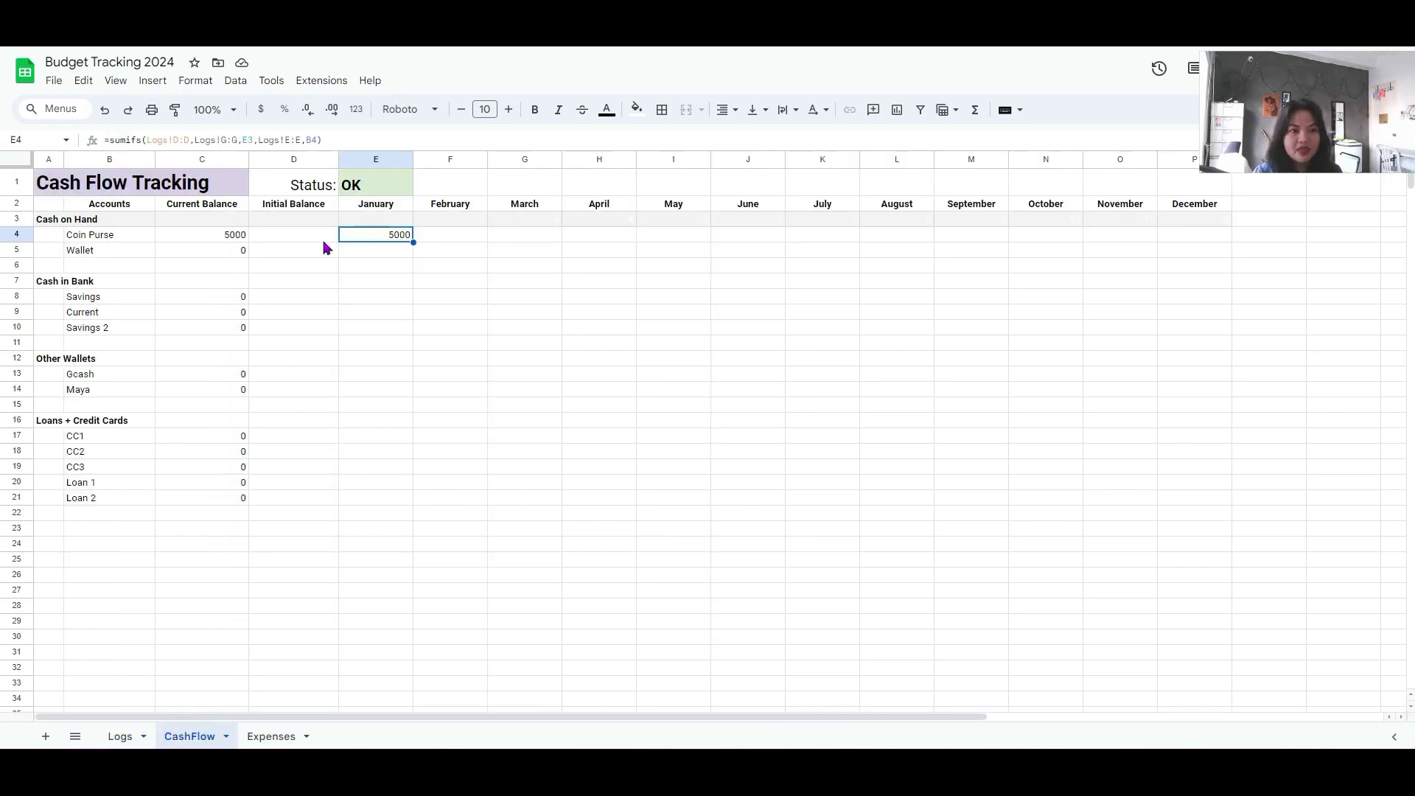
click(108, 140)
text(-)
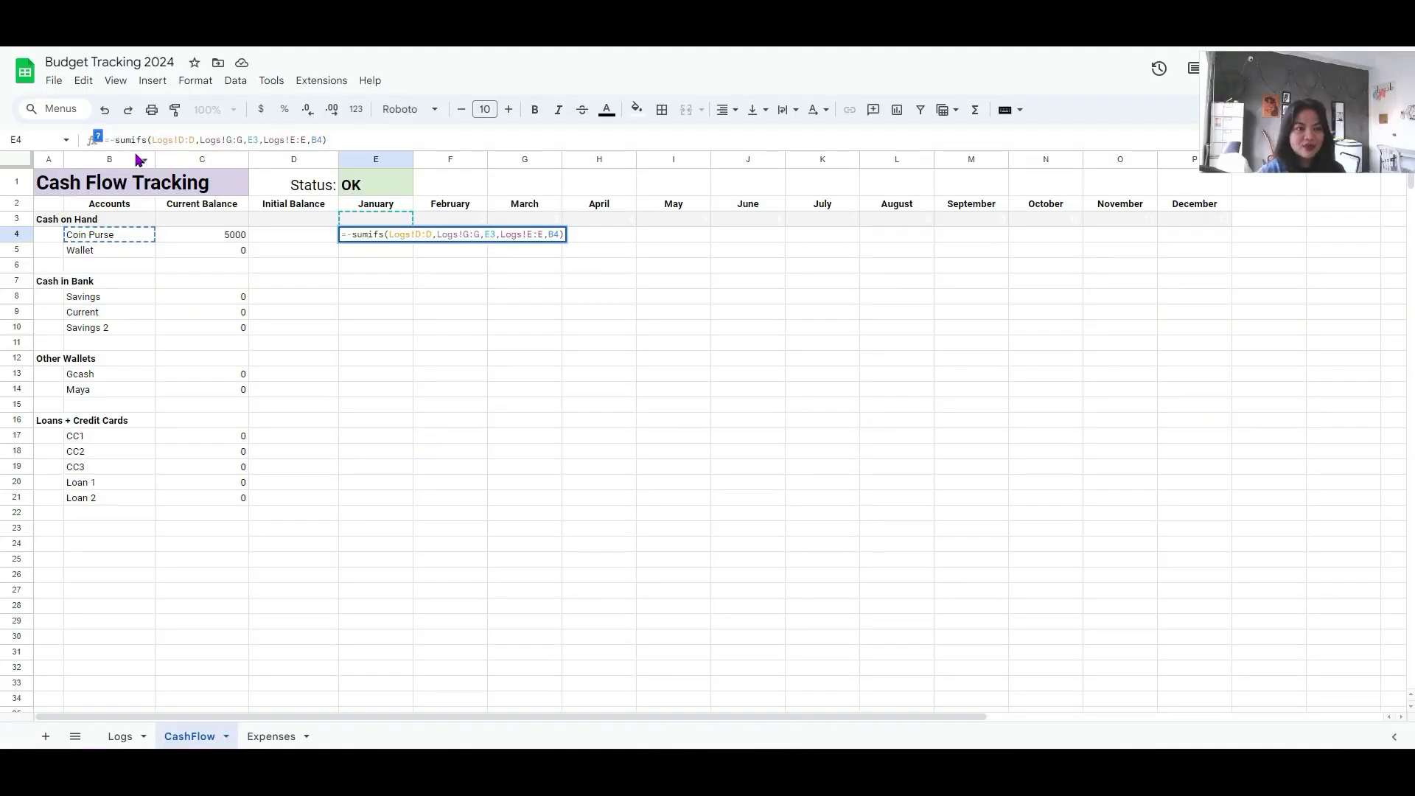
- Make the Logs ranges in the E4 formula absolute as $D:$D, $G:$G and $E:$E
click(189, 140)
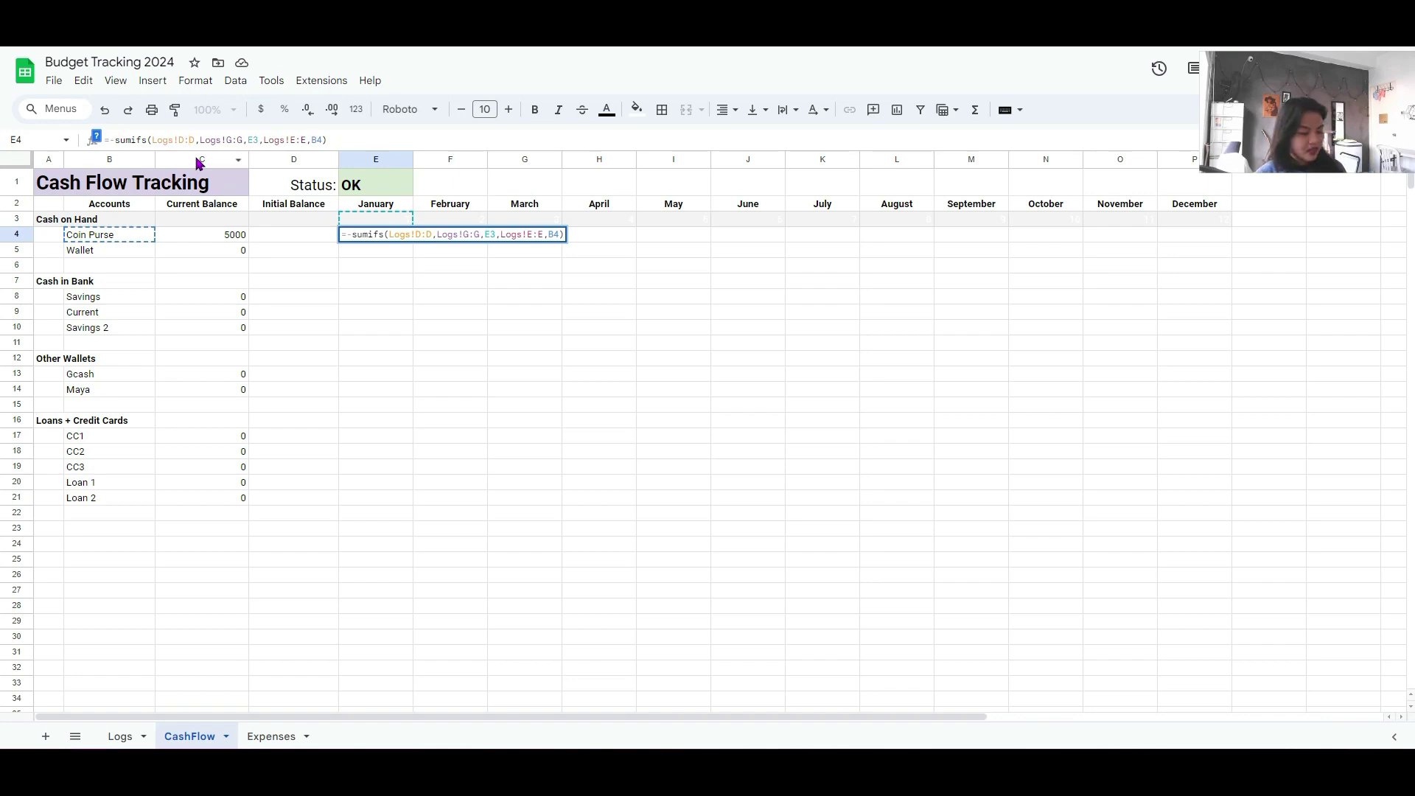
key(F4)
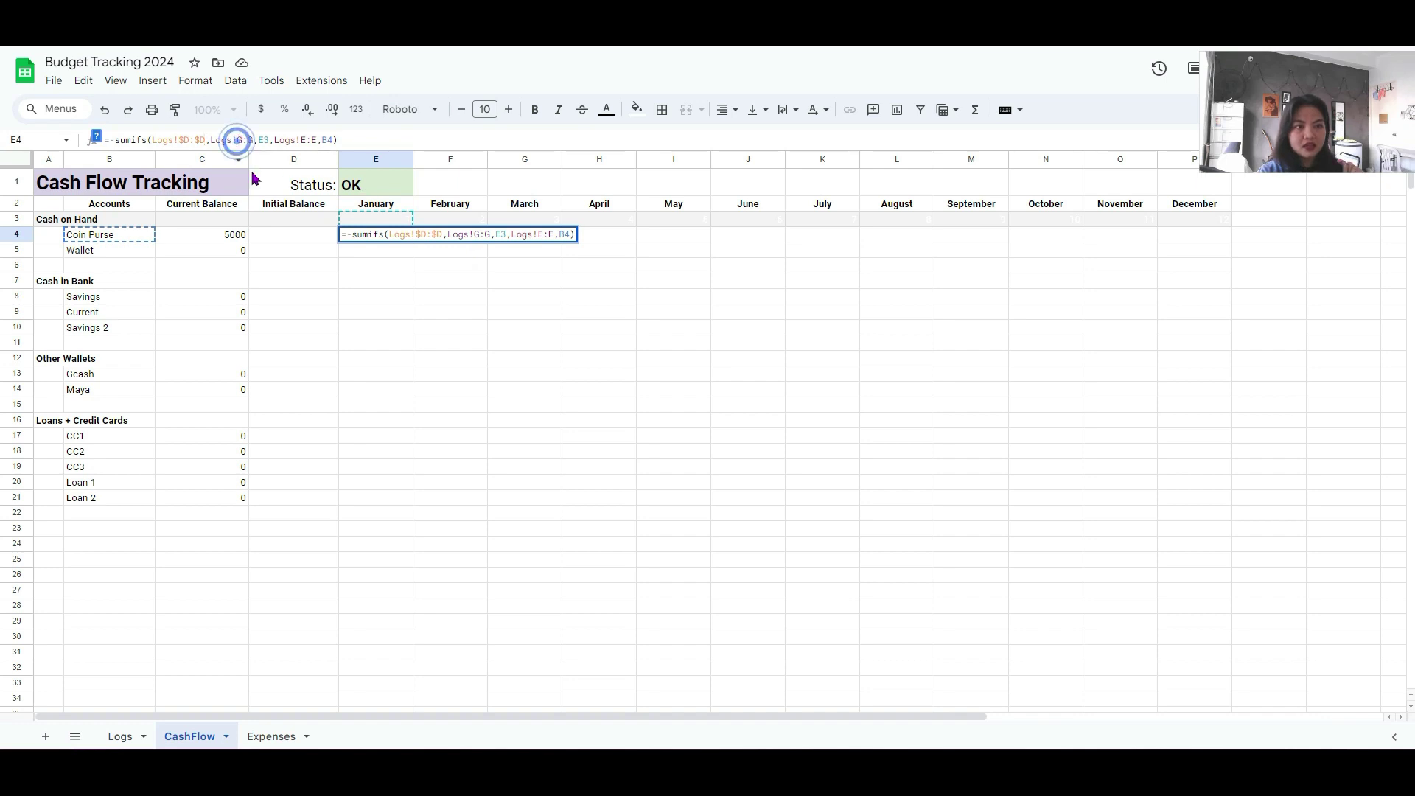
key(F4)
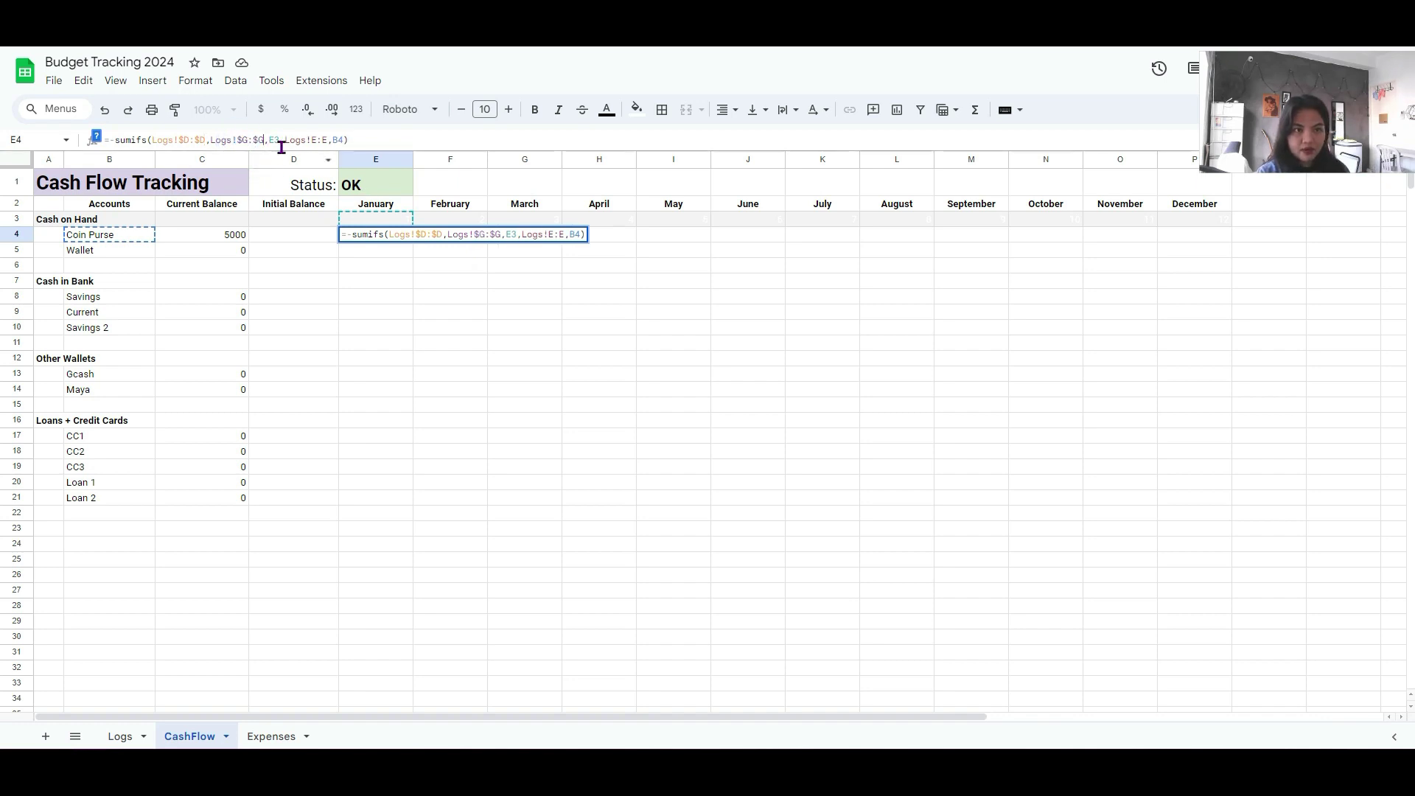
click(313, 142)
key(F4)
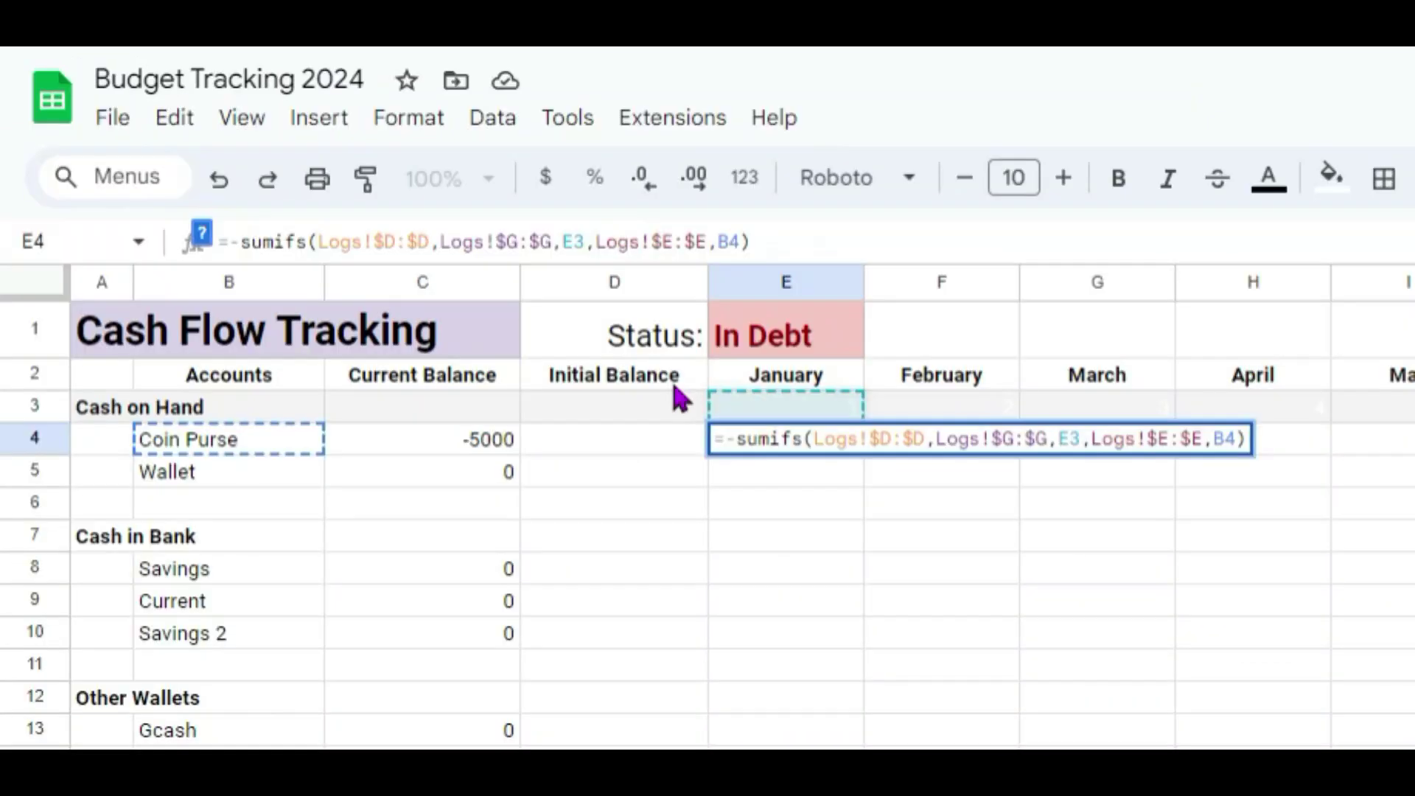
- Lock the month reference as E$3 and the account reference as $B4 in the E4 formula
key(F4)
key(F4)
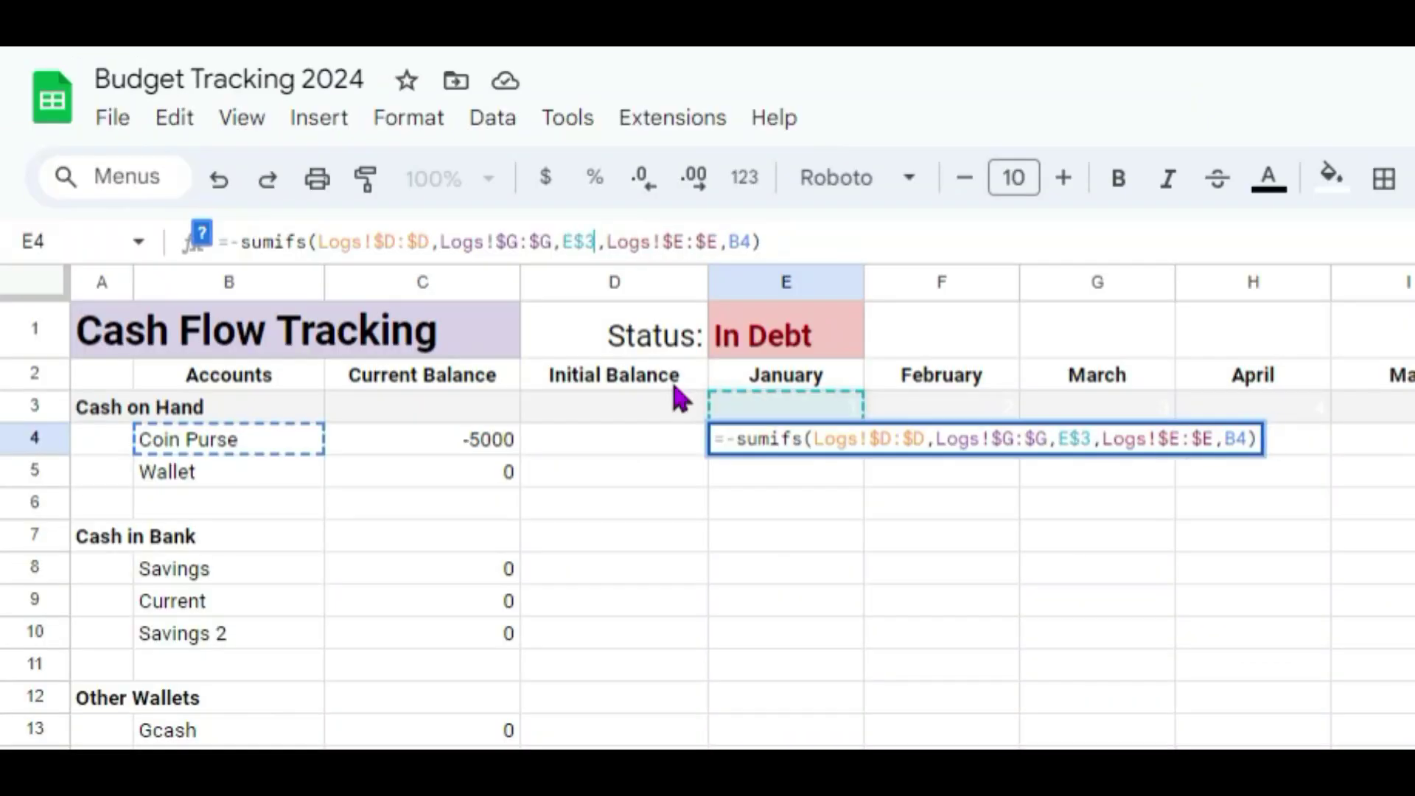
click(753, 241)
key(F4)
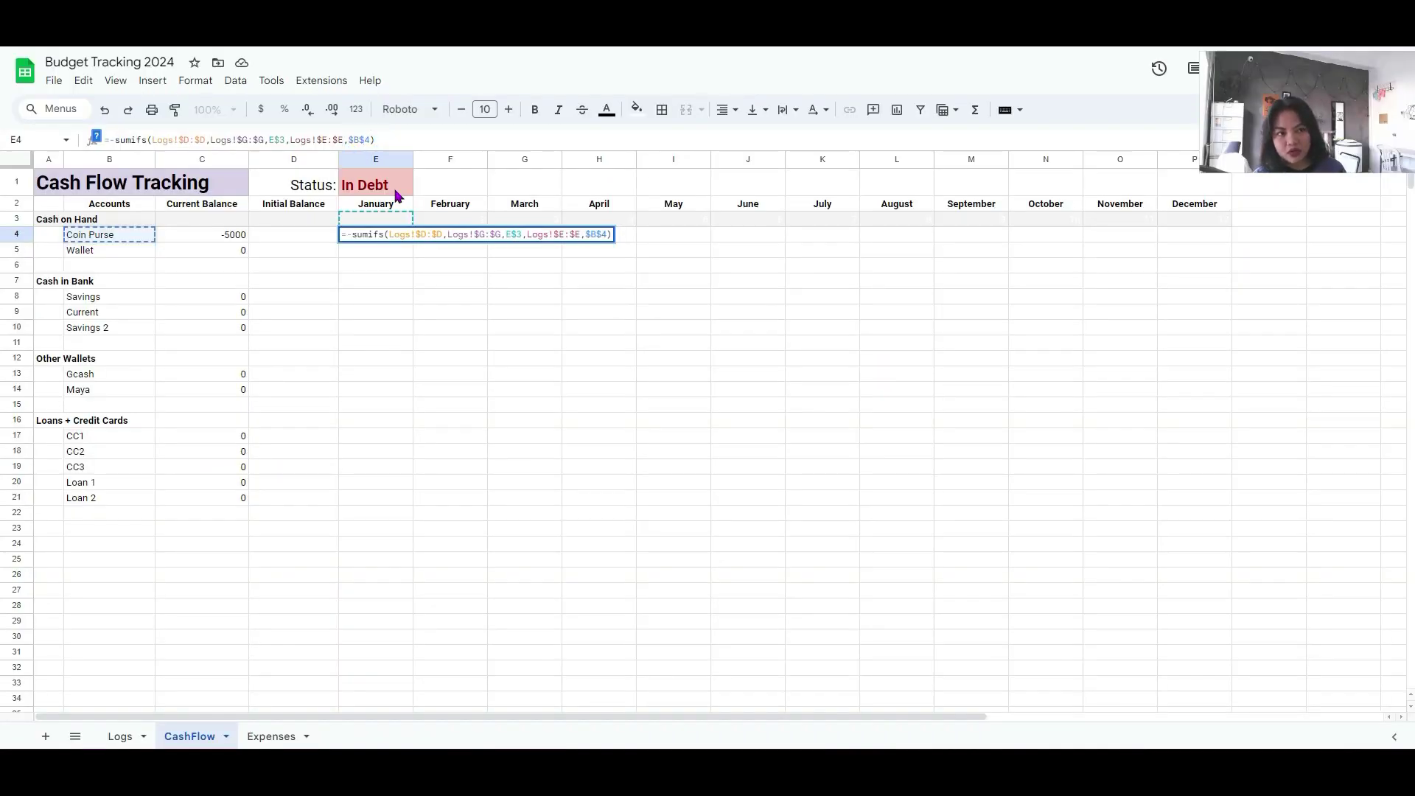
key(BackSpace)
key(Return)
click(389, 236)
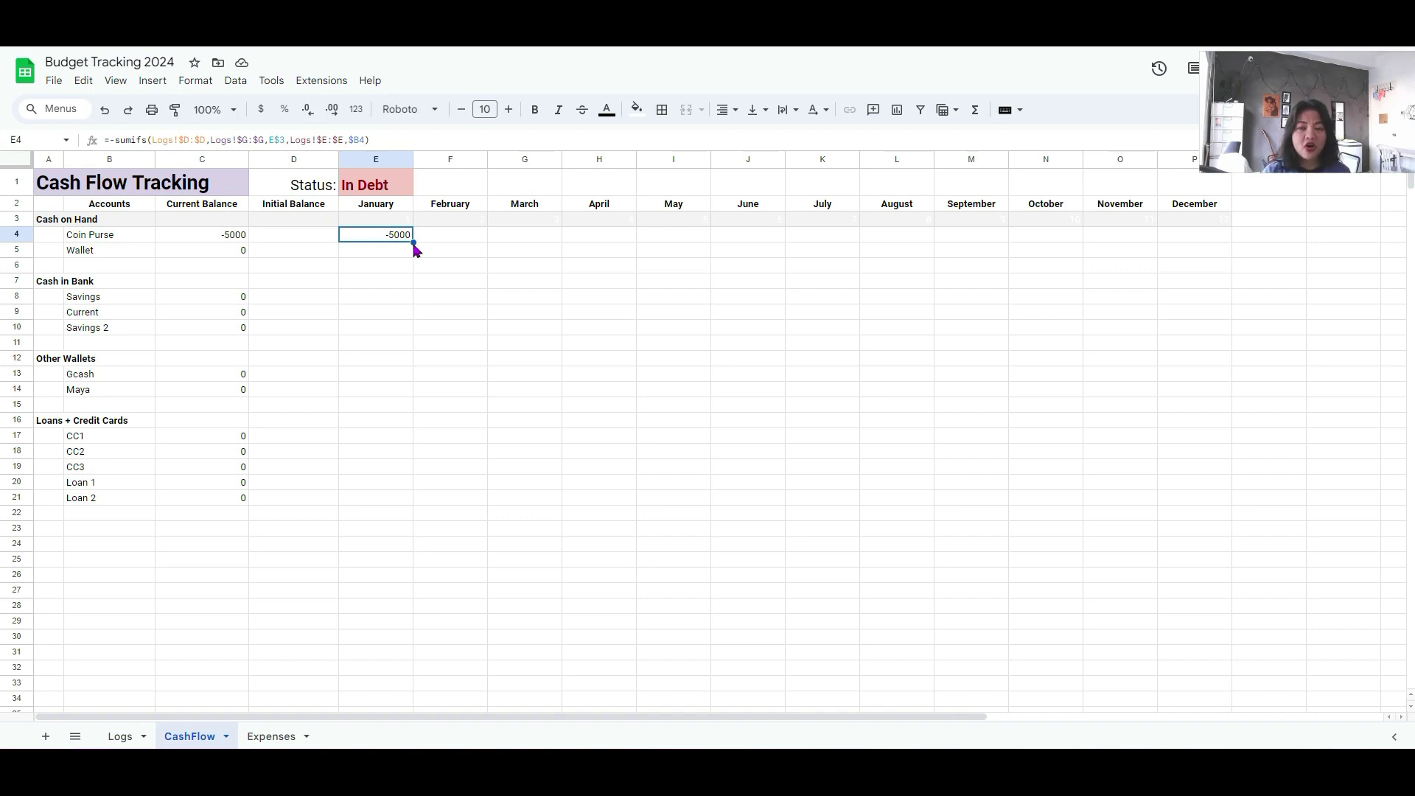
- Fill the Coin Purse formula from E4 across to December and check the March cell's references
drag(412, 241, 1188, 239)
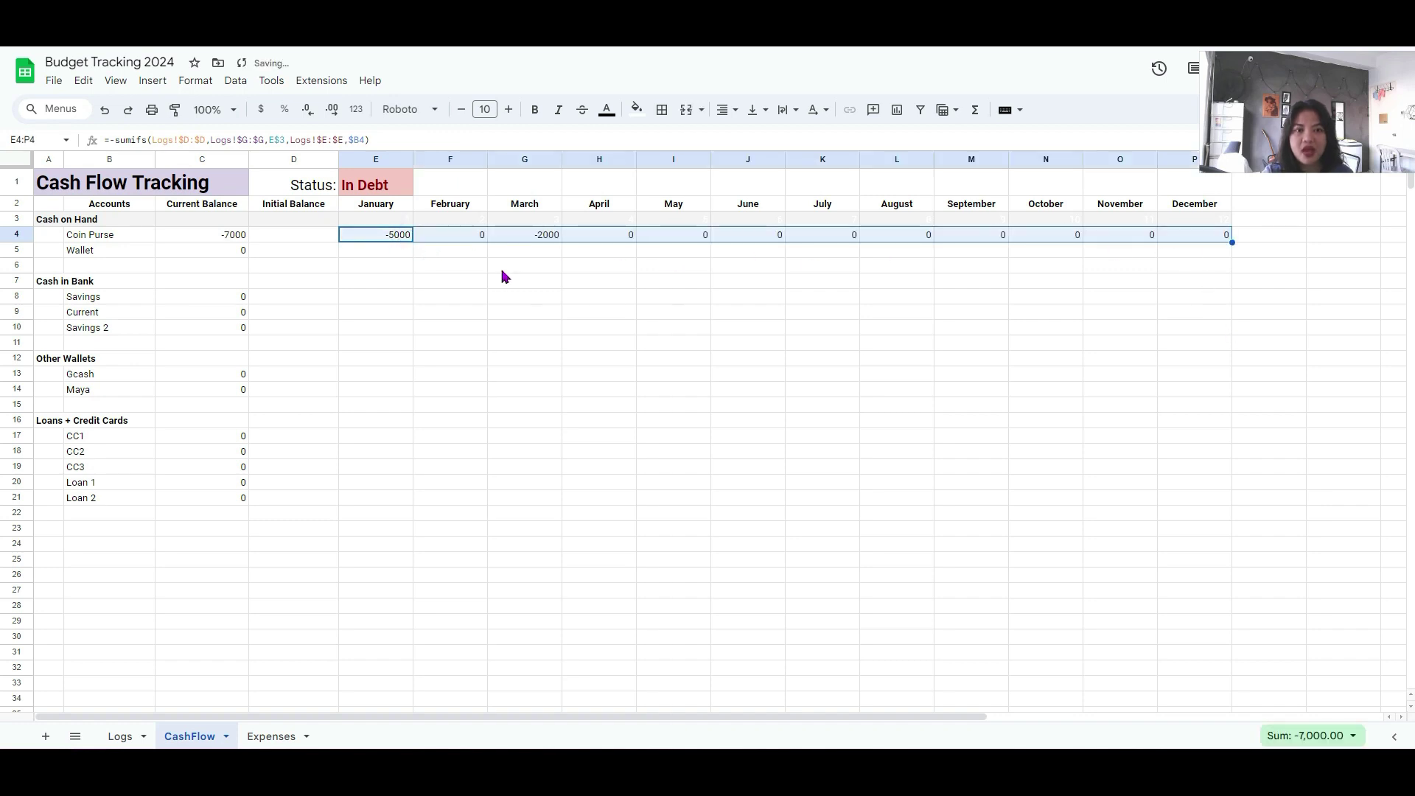
click(531, 241)
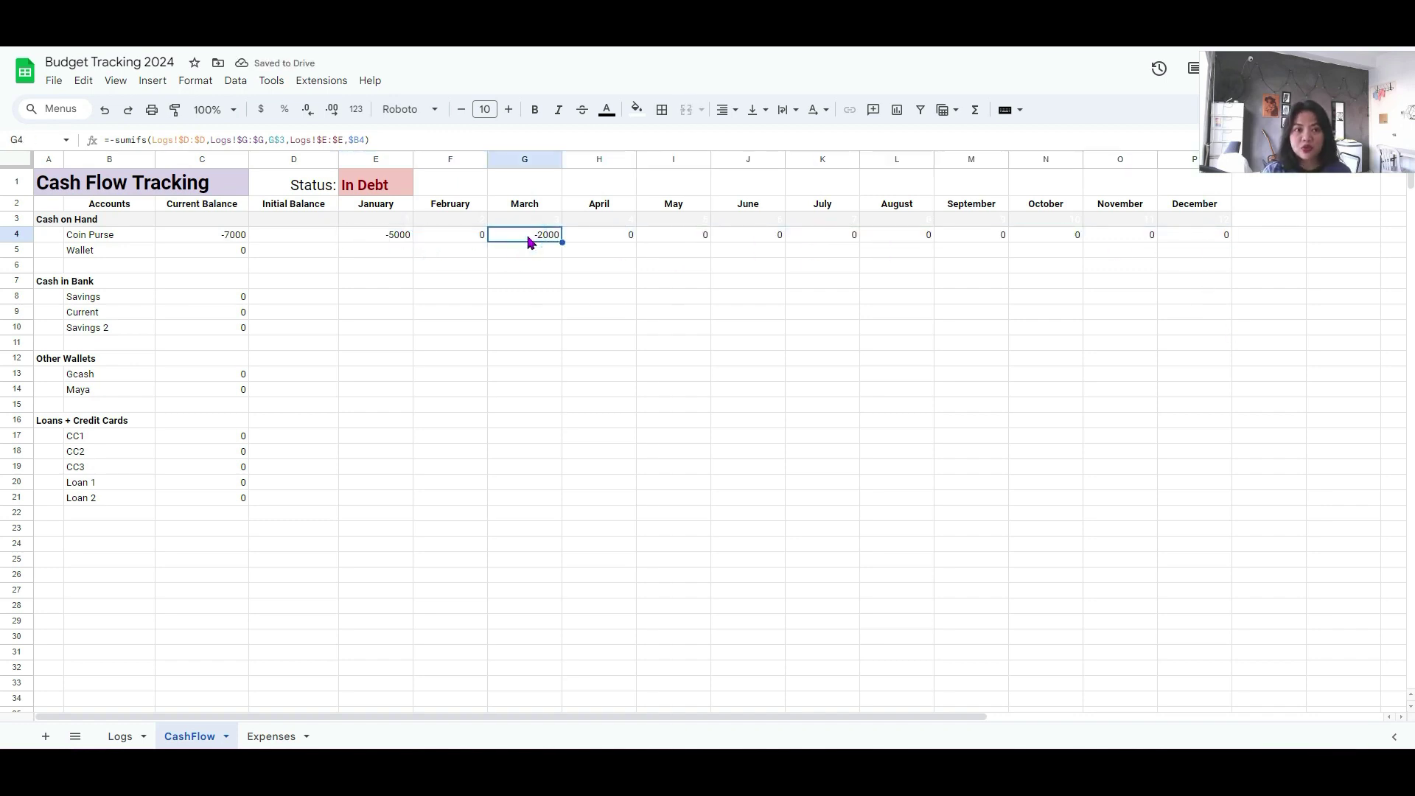
double_click(527, 235)
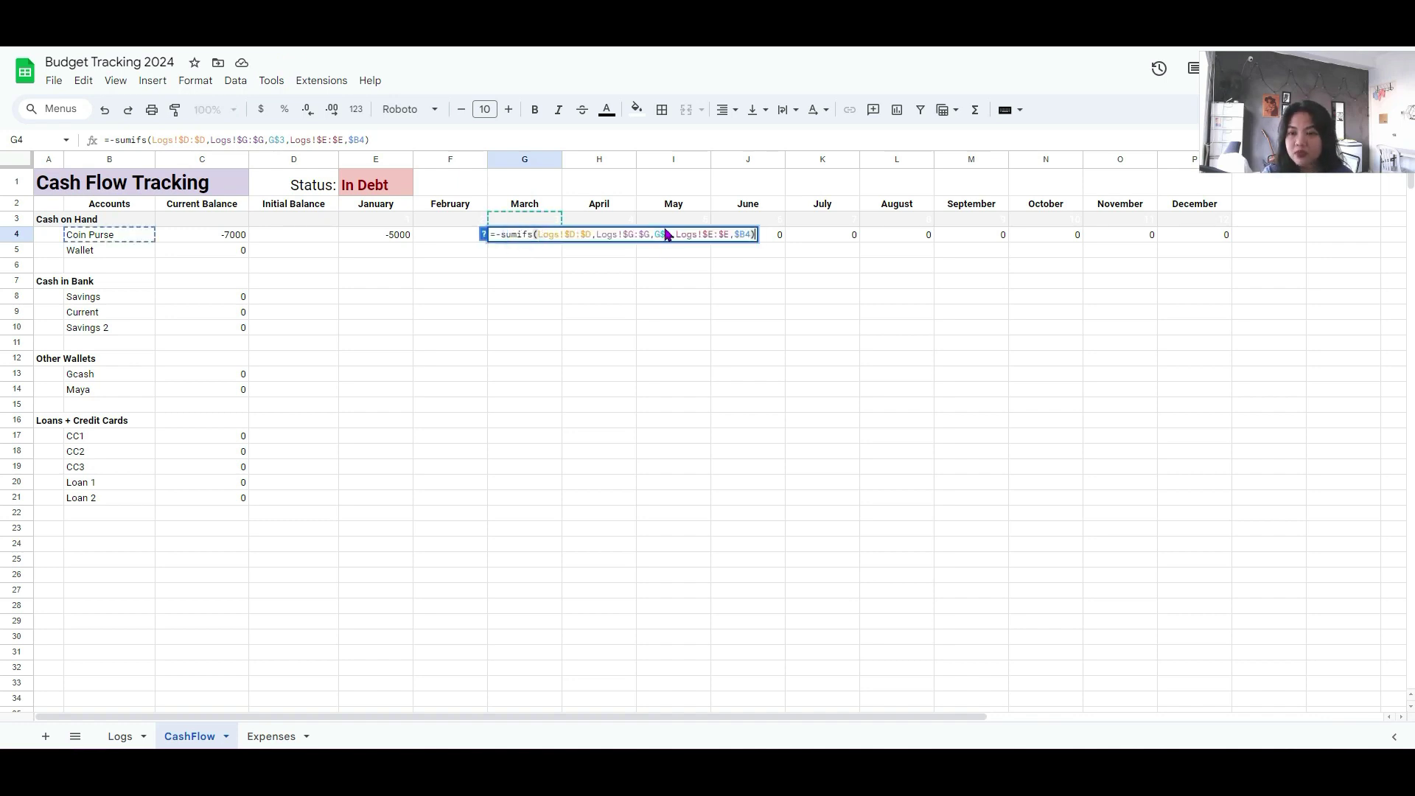
- Extend the Coin Purse formula to the Wallet row for January through December and check the references in E5
click(384, 236)
drag(411, 242, 1201, 254)
double_click(378, 253)
key(Return)
click(386, 253)
click(373, 239)
click(369, 252)
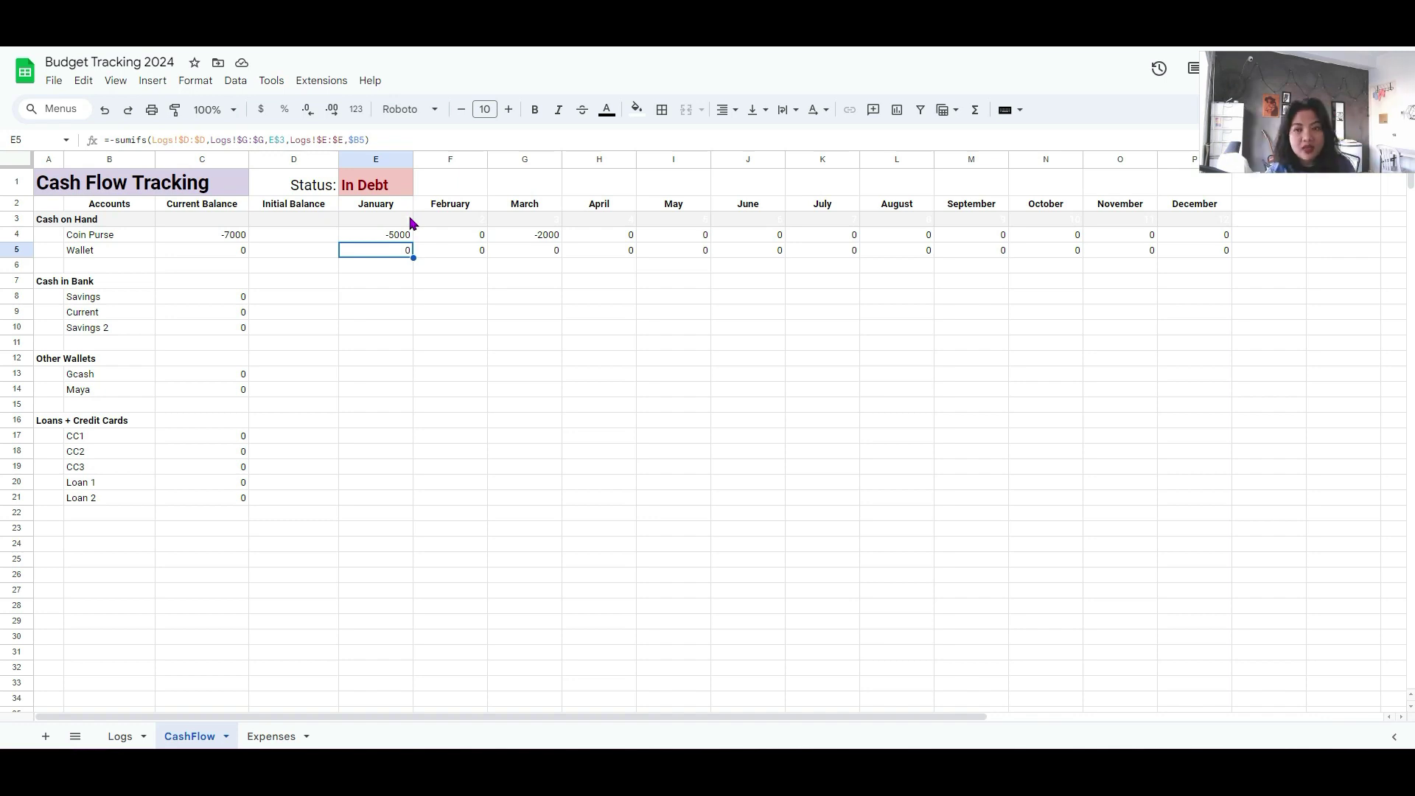
- Copy Wallet's January formula to Savings, Current and Savings 2 in E8:E10 and check each account reference
key(ctrl+c)
drag(380, 301, 383, 332)
key(ctrl+v)
double_click(383, 296)
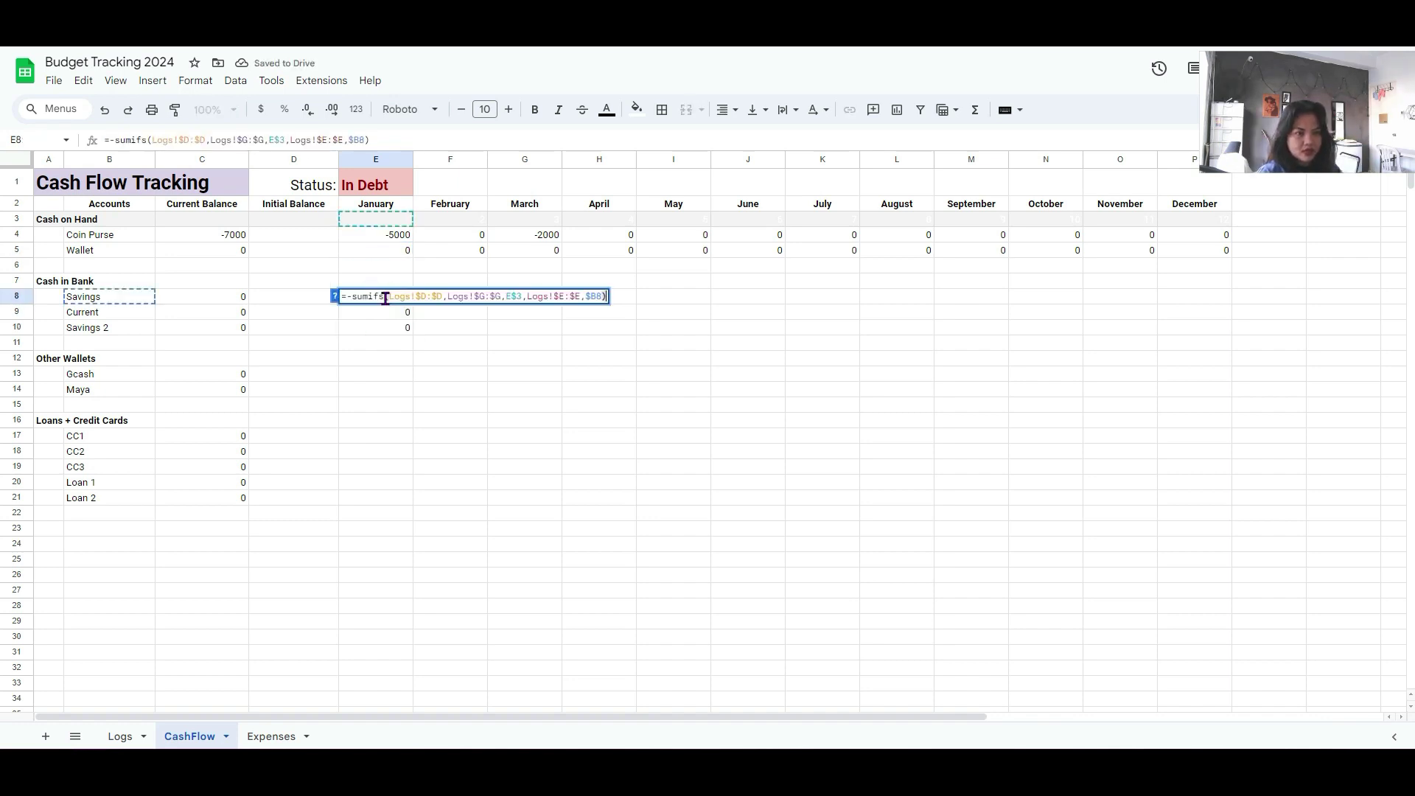
key(Return)
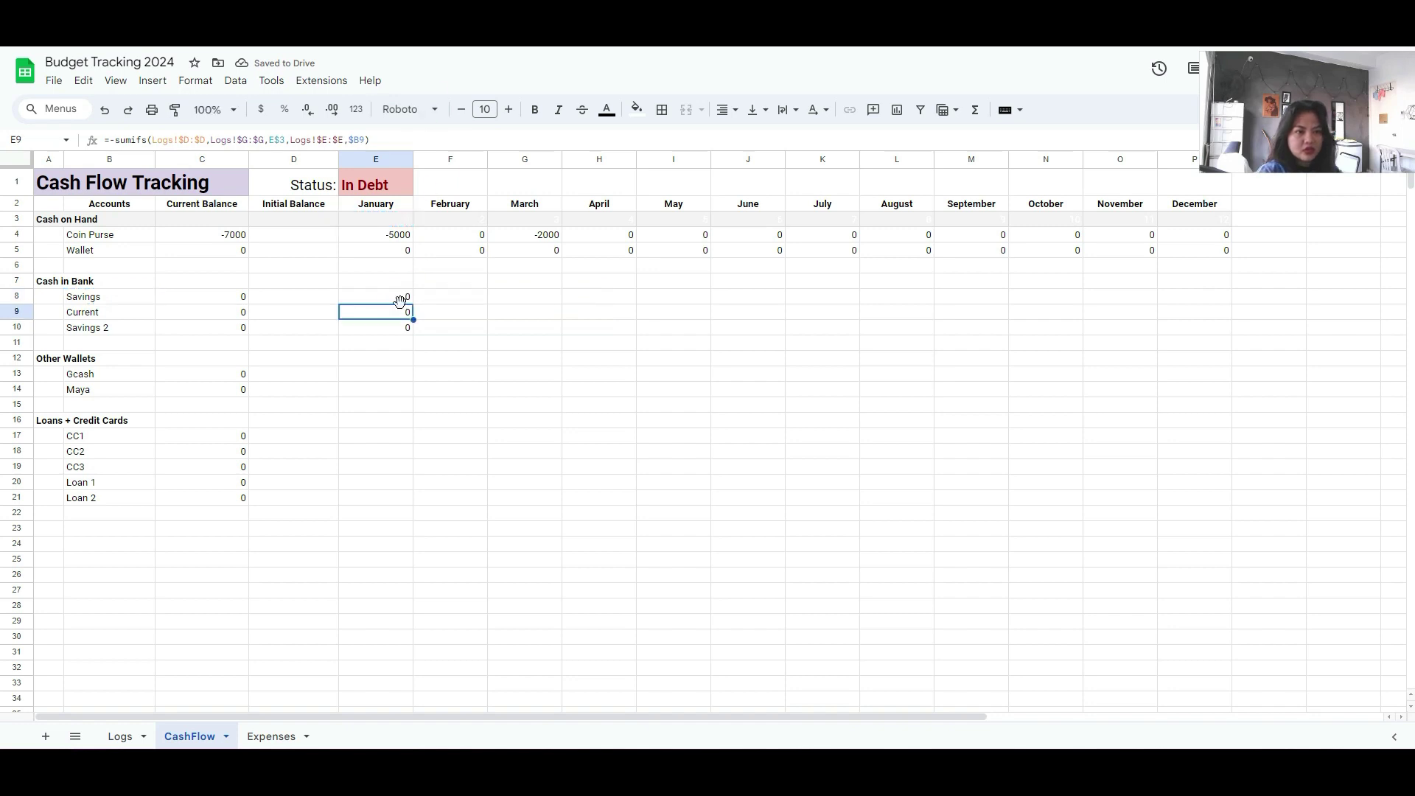
double_click(393, 311)
key(Return)
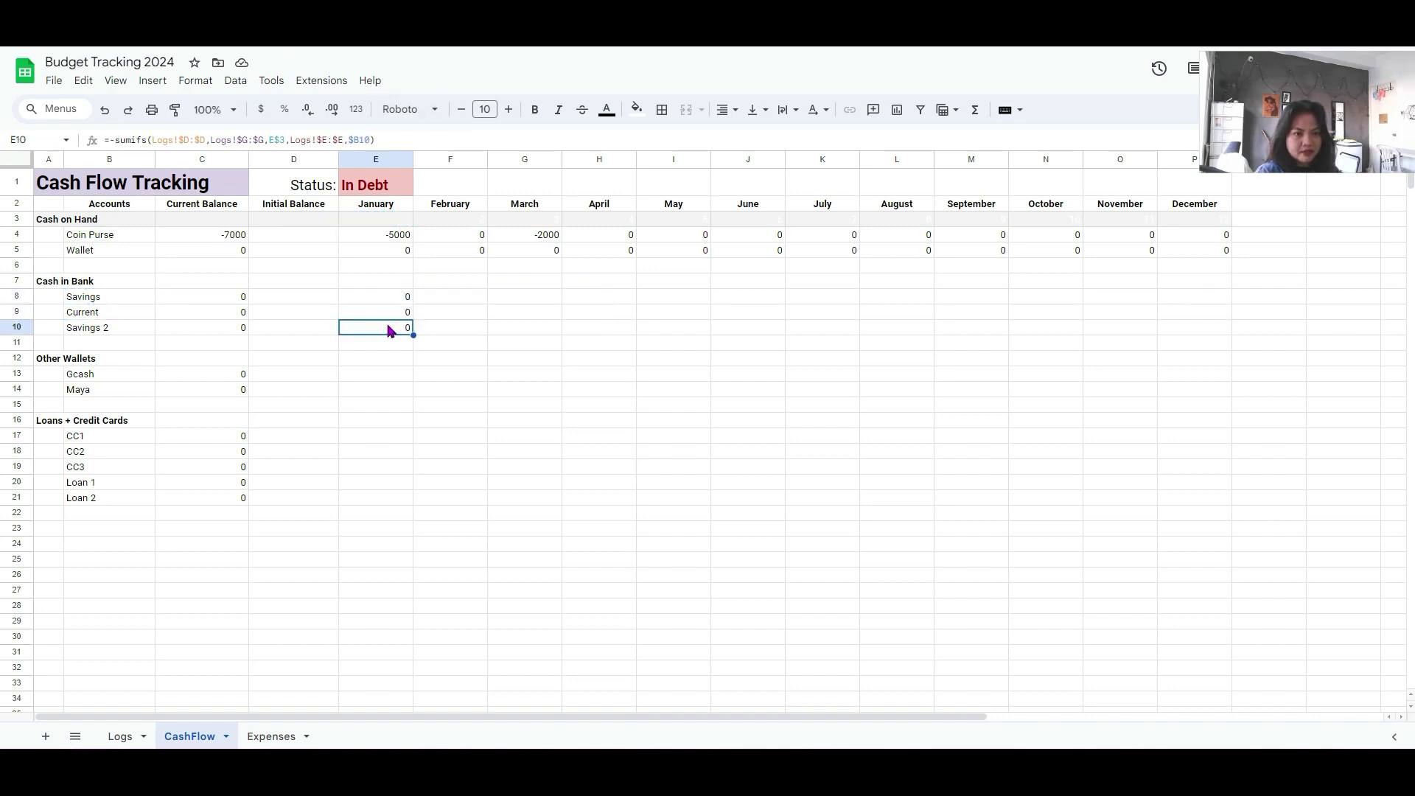
double_click(393, 328)
key(Return)
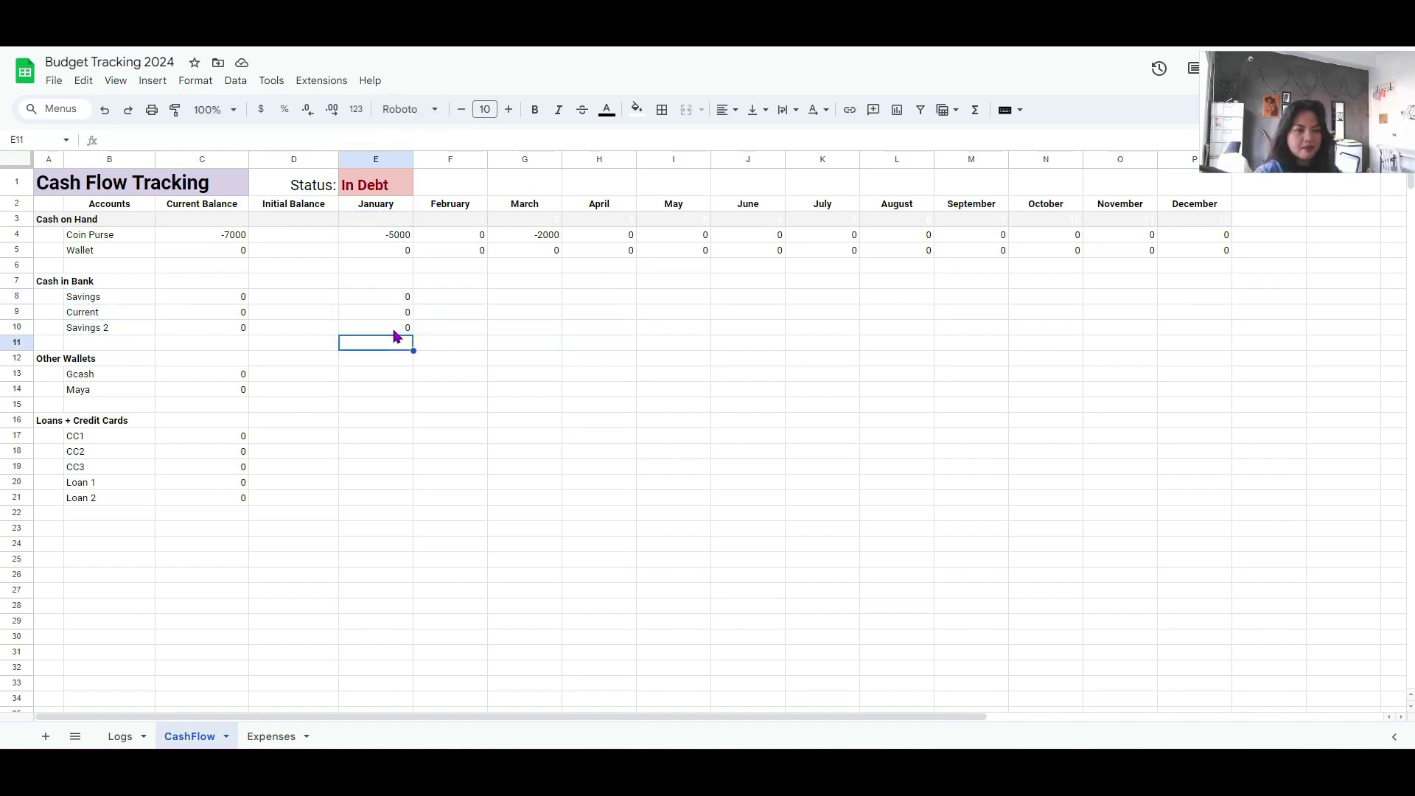
- Fill the January formulas of Savings, Current and Savings 2 across to December
click(394, 303)
drag(411, 303, 1182, 303)
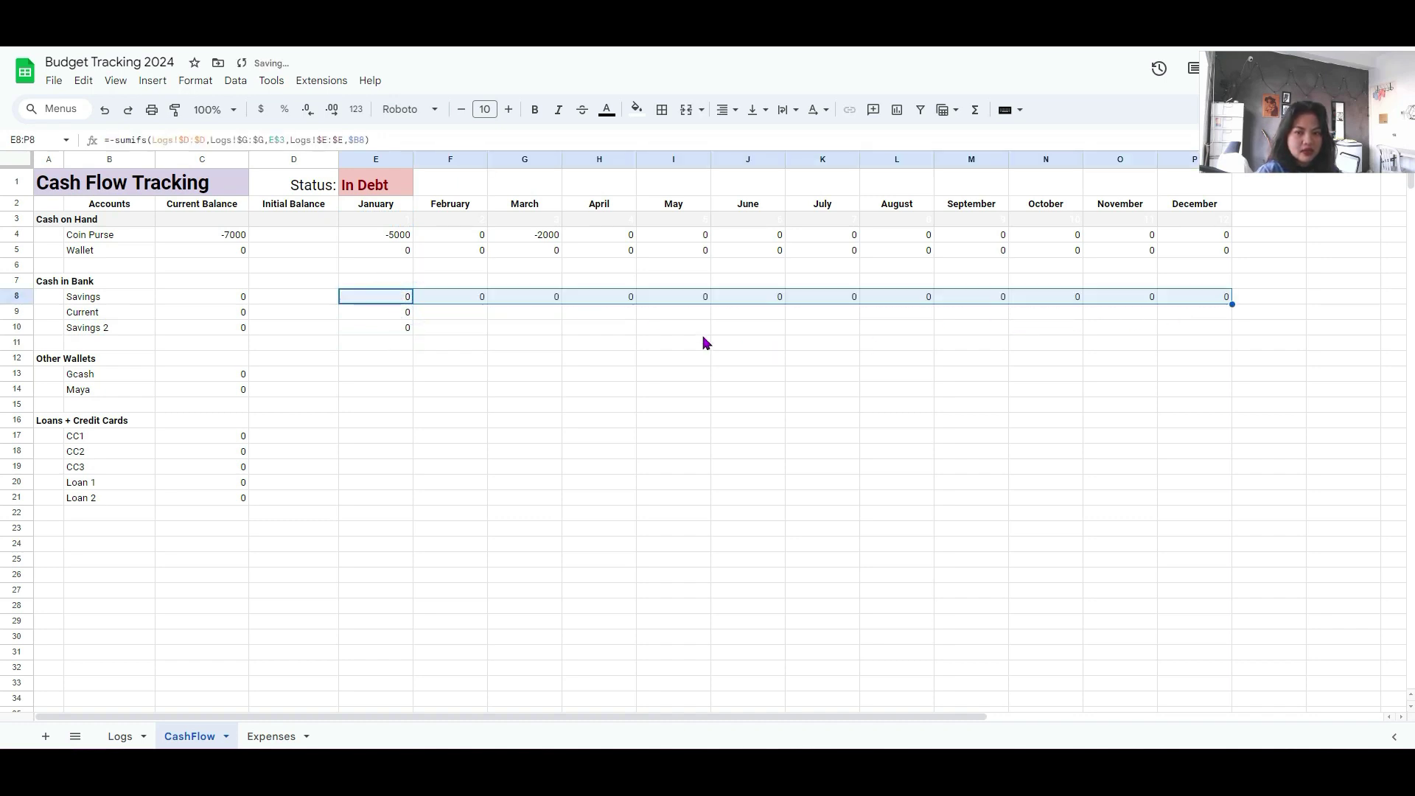
click(402, 315)
drag(413, 320, 1182, 319)
click(389, 327)
drag(413, 336, 1210, 343)
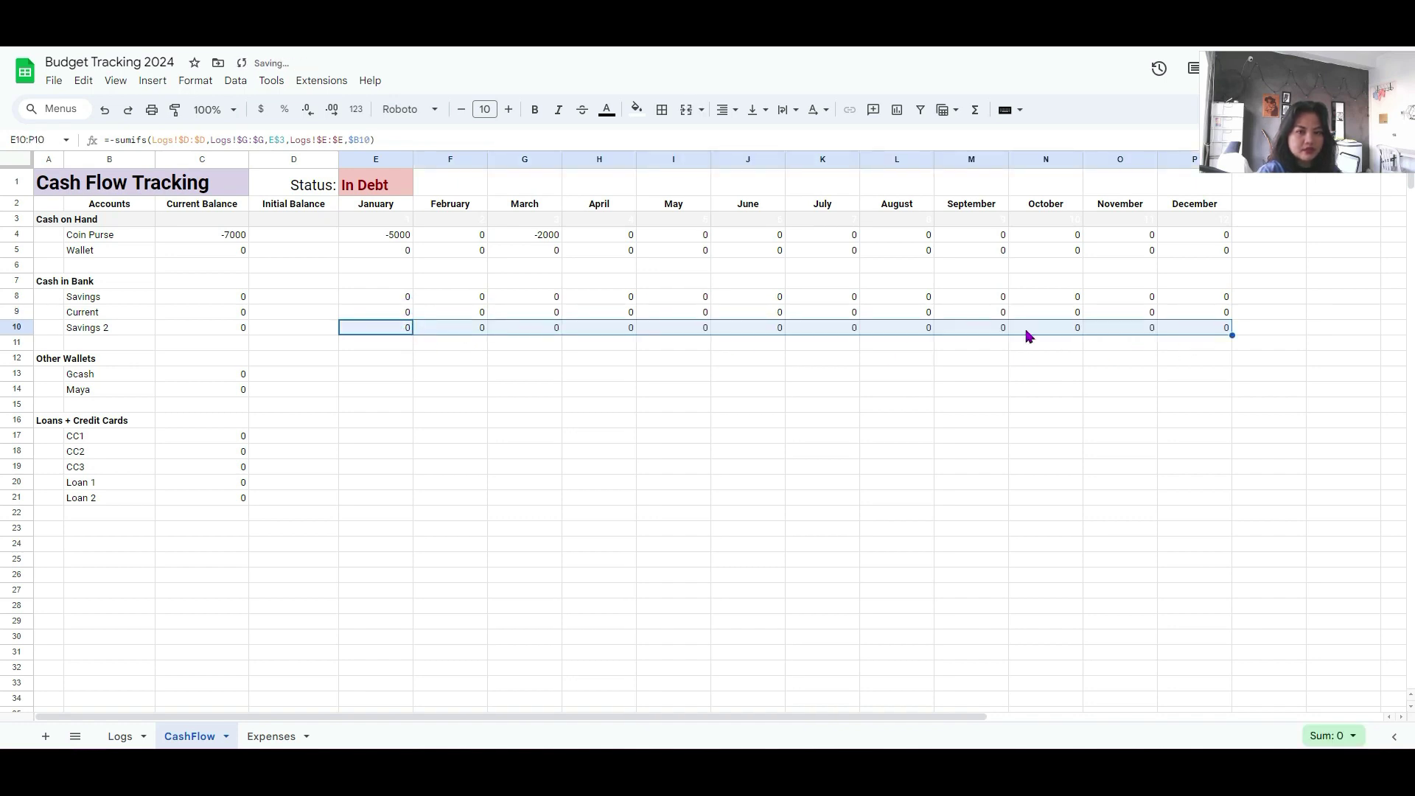
- Check Current's September formula in M9, and copy Savings 2's January formula to all months of Gcash and Maya
click(978, 315)
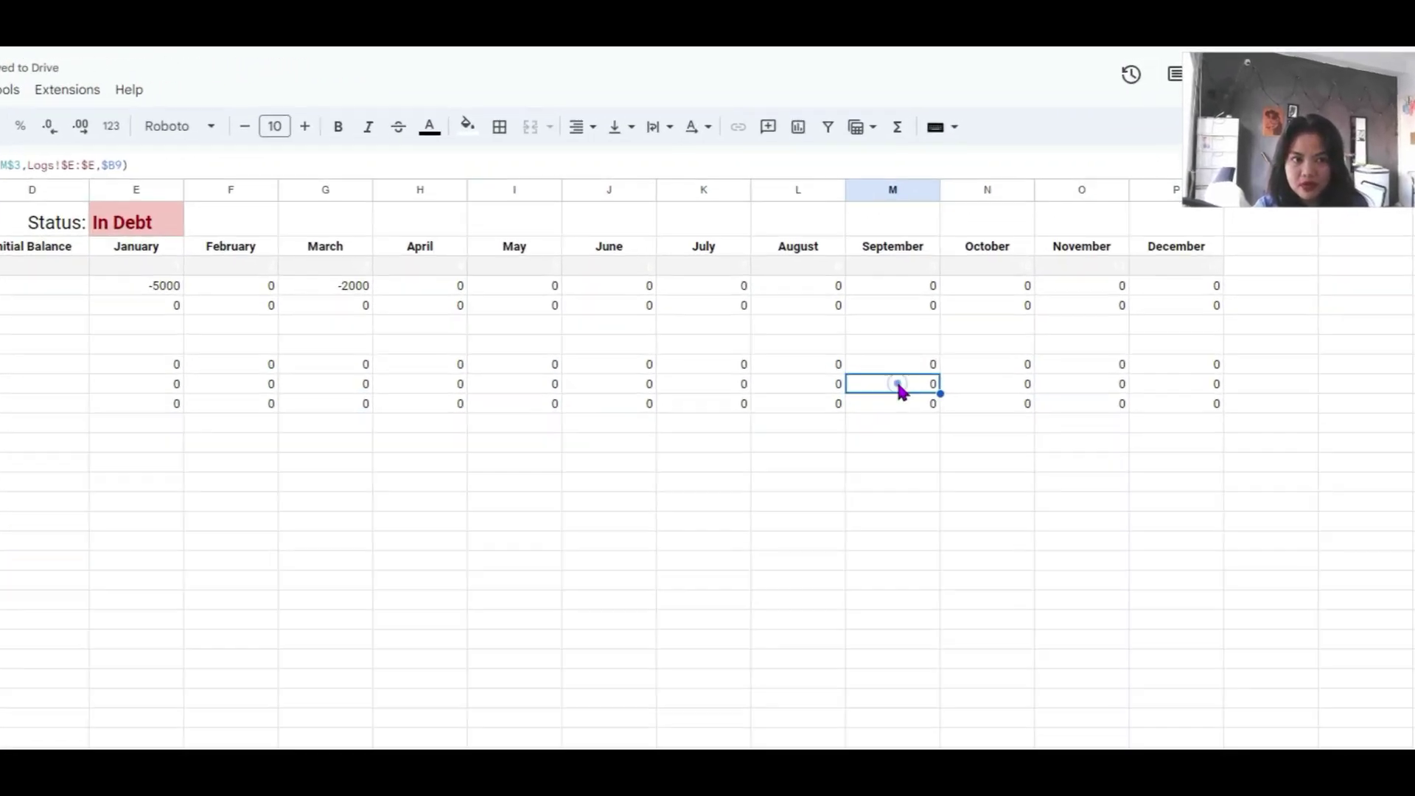
double_click(901, 386)
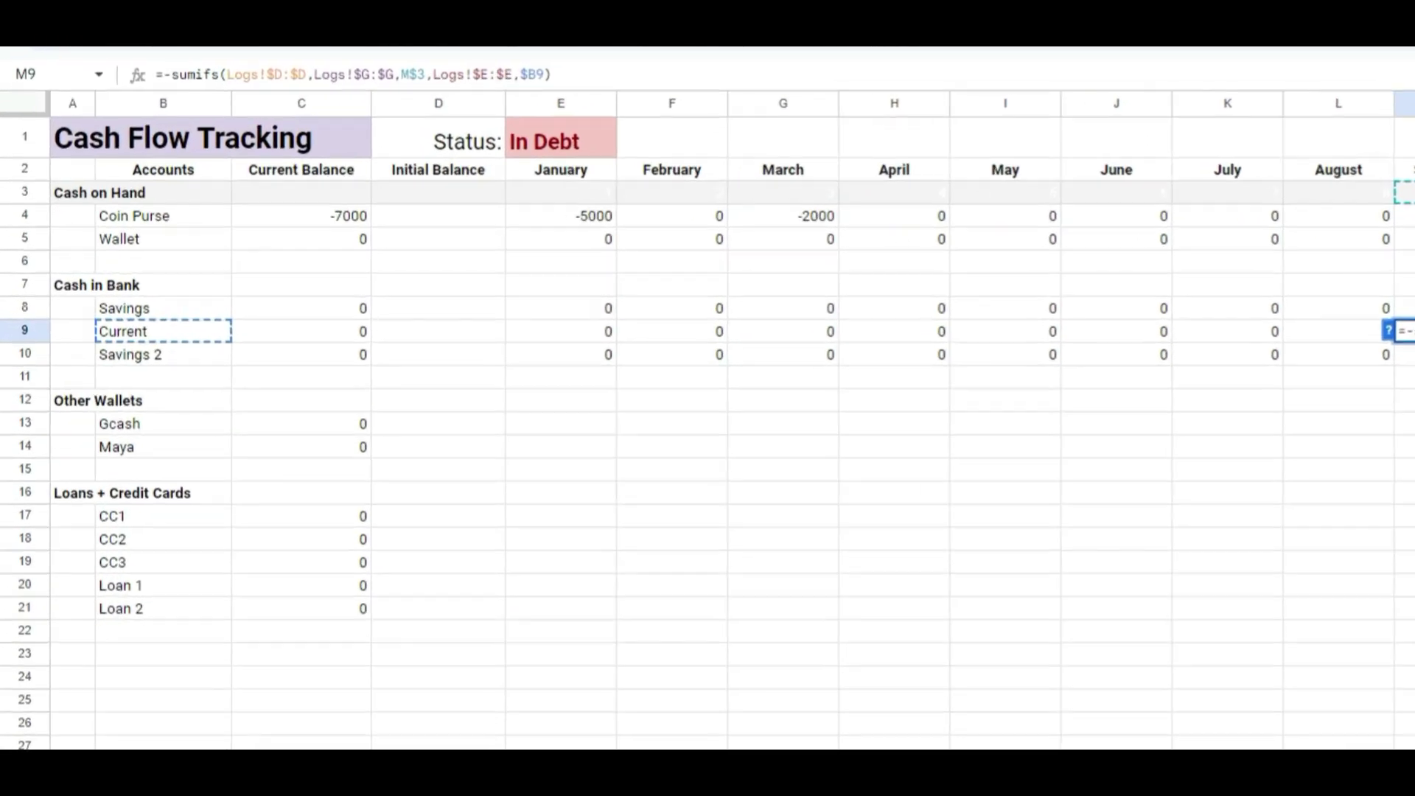
key(Return)
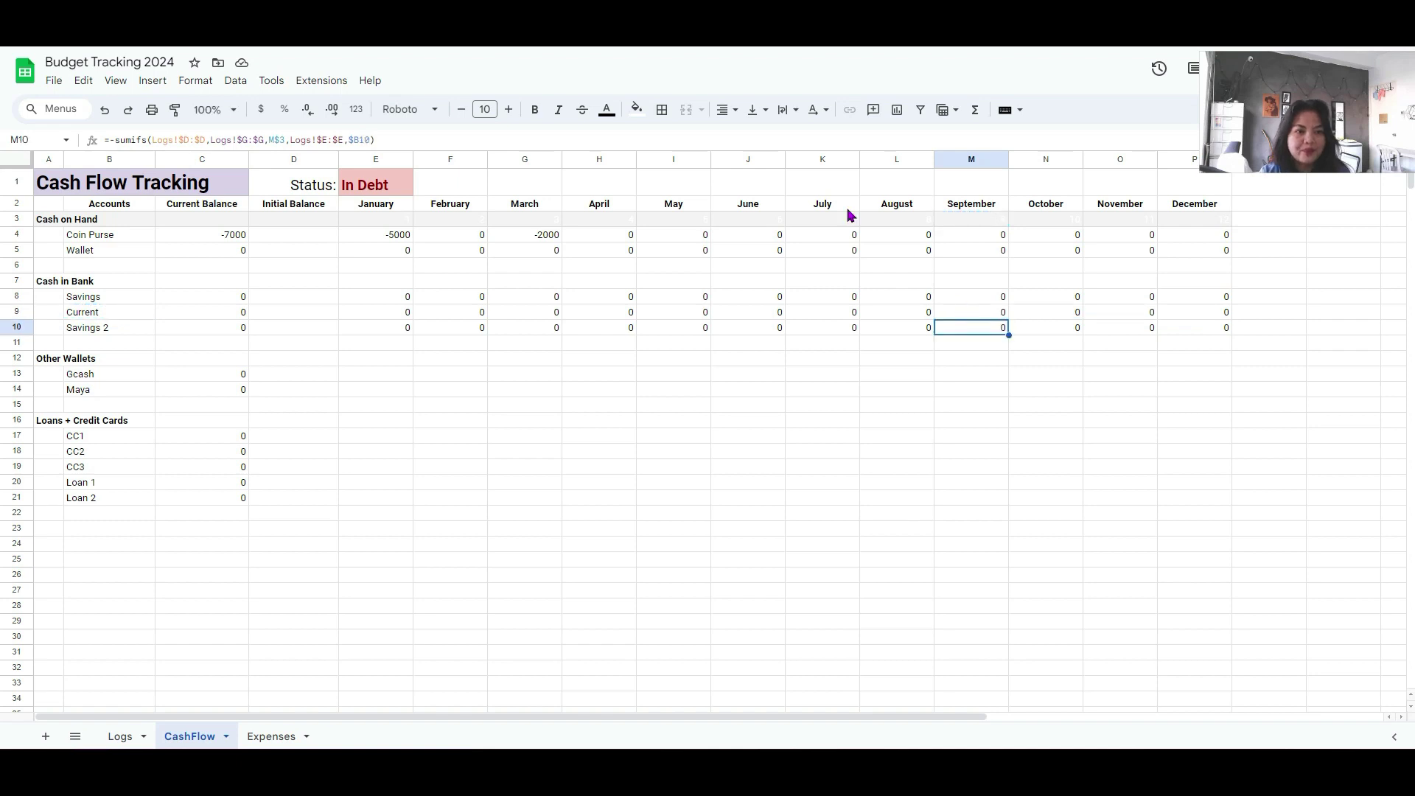
click(405, 328)
key(ctrl+c)
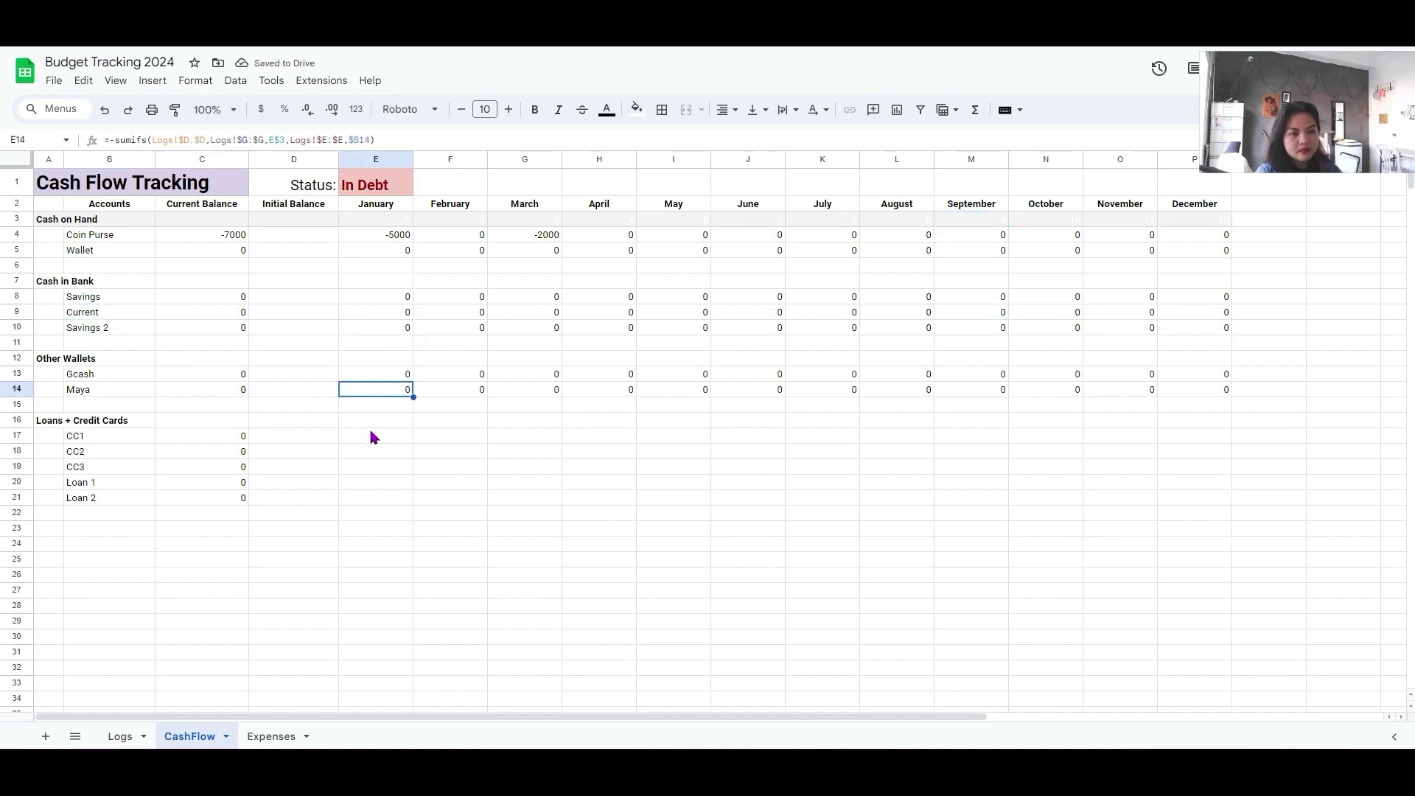
- Paste the SUMIFS formula into CC1's January cell E17 and remove its leading minus sign
click(373, 437)
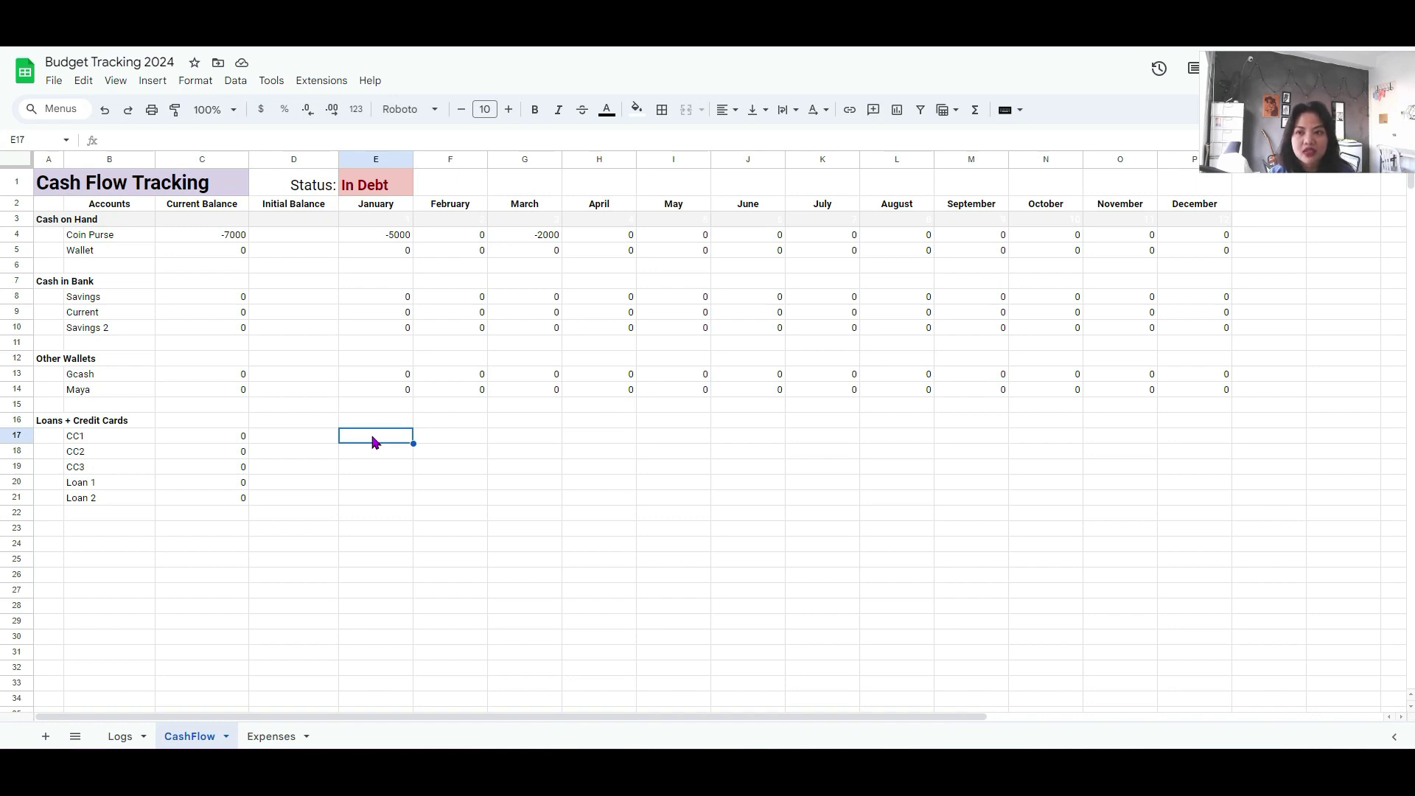
click(372, 441)
key(ctrl+v)
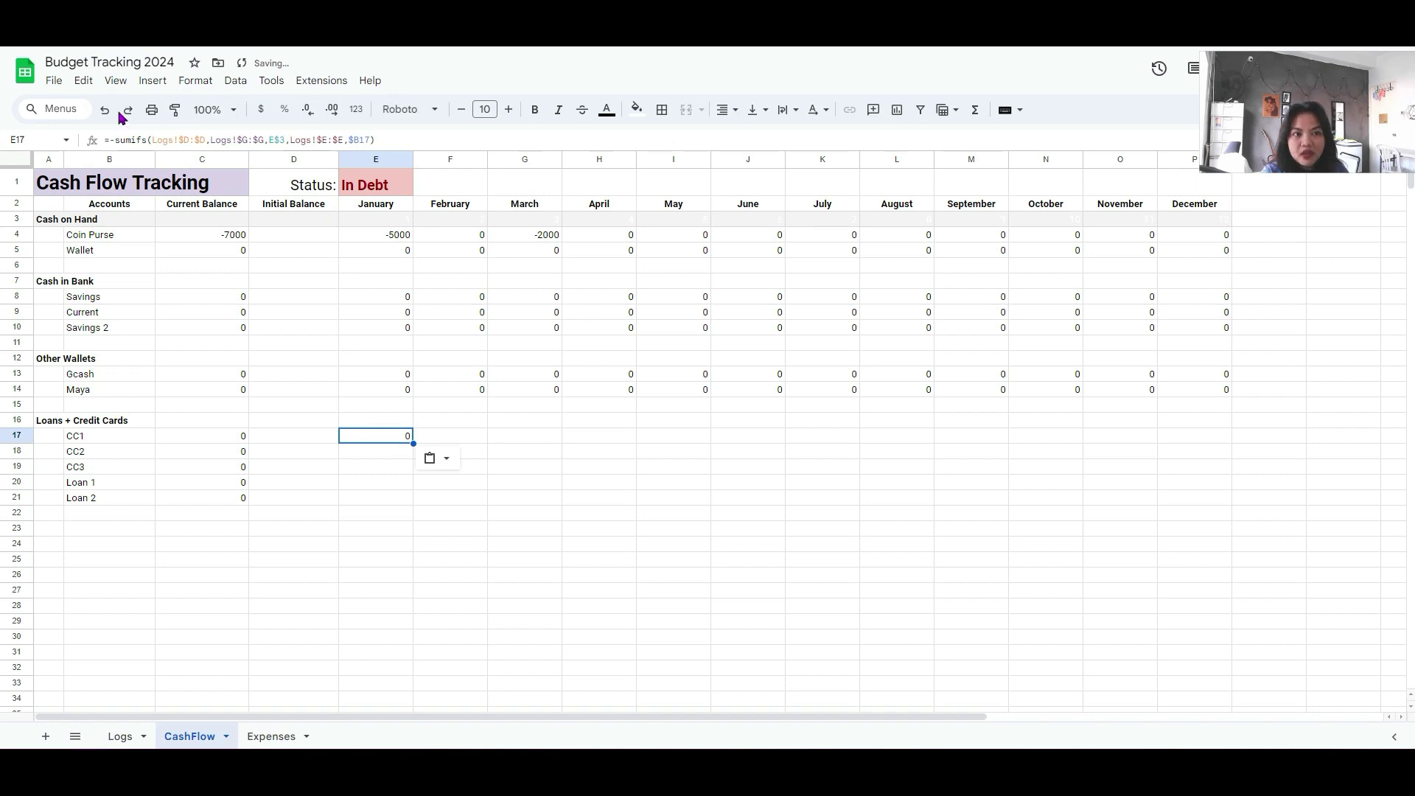
click(112, 140)
key(BackSpace)
key(Return)
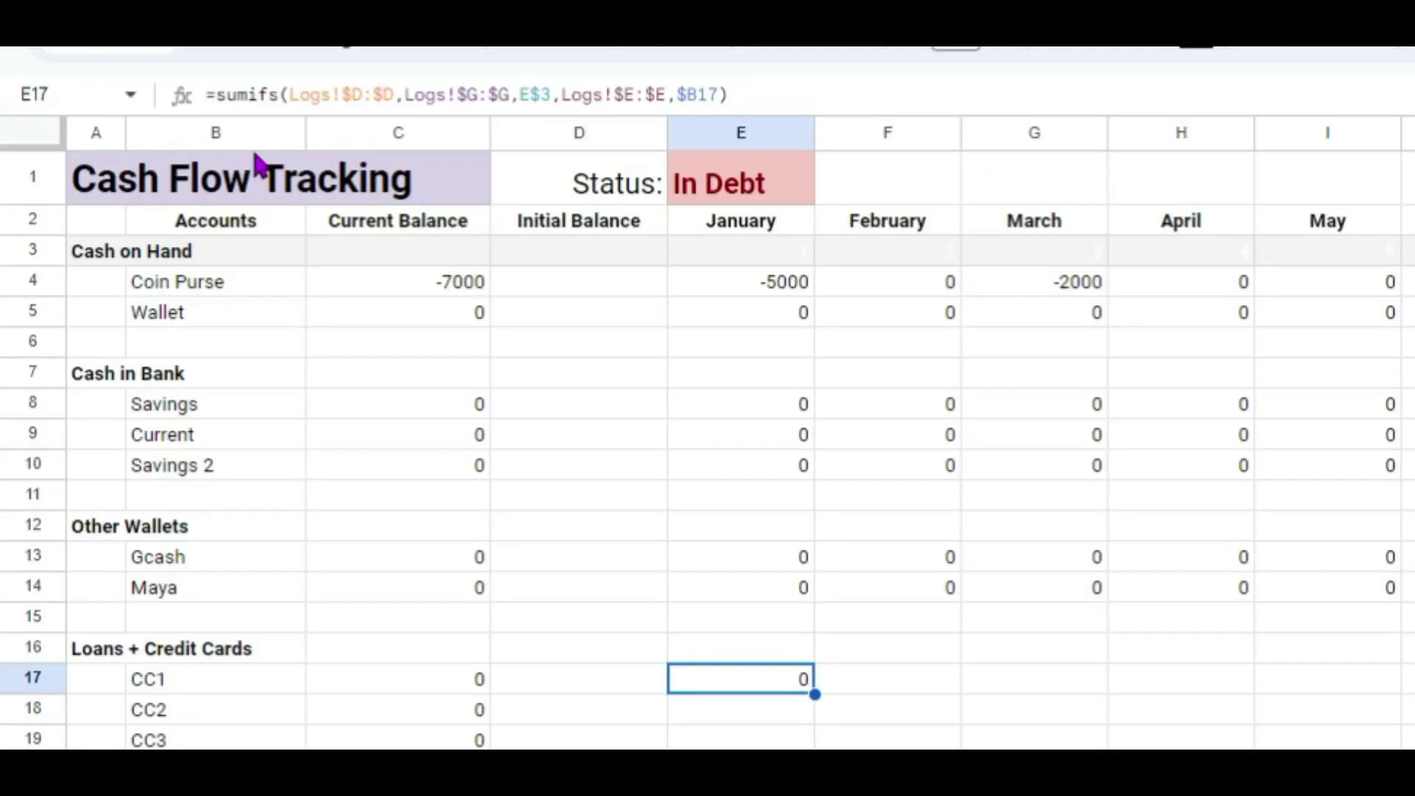
- Fill the E17 formula down to Loan 2 and across to December for all loans and credit cards
drag(815, 694, 402, 498)
click(741, 679)
click(740, 710)
drag(814, 725, 1194, 458)
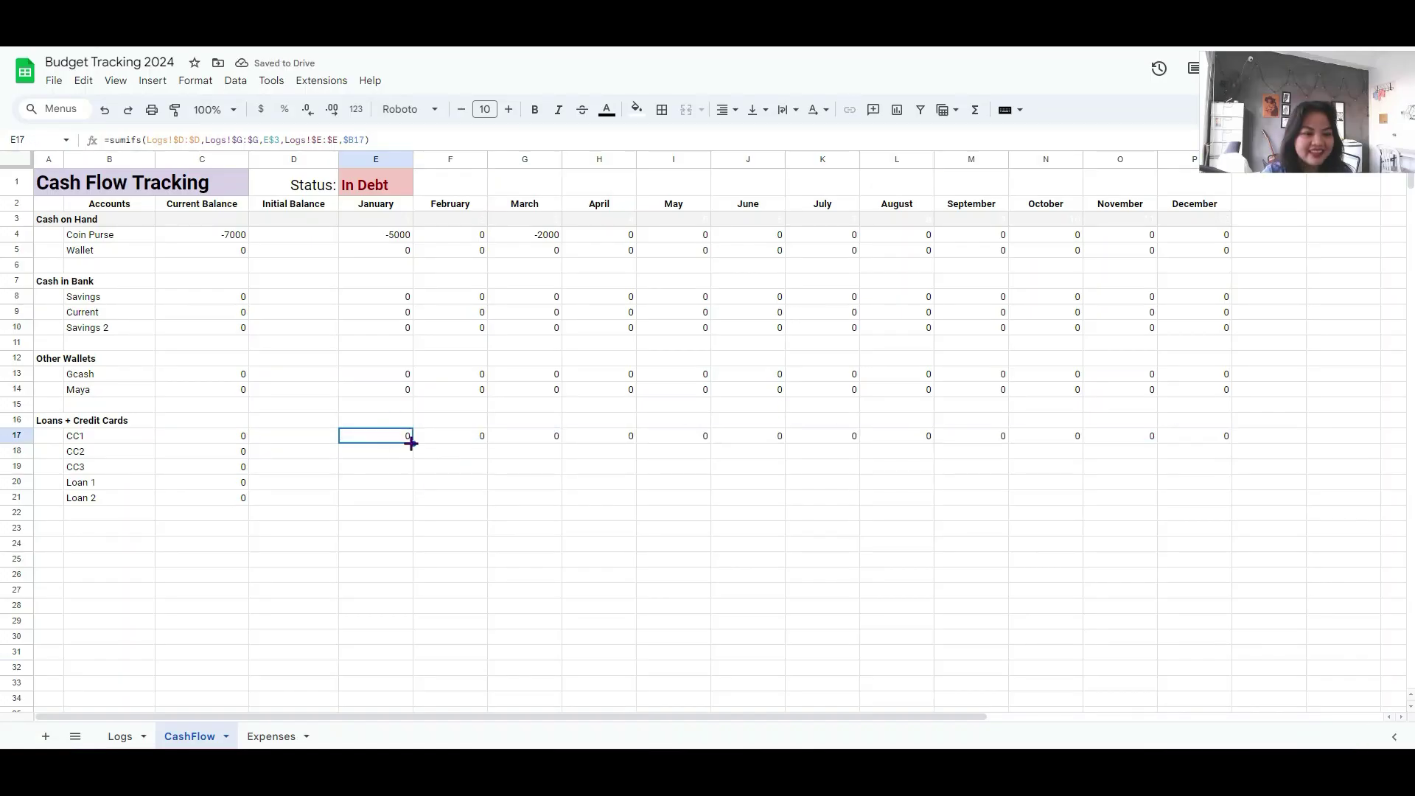
click(391, 467)
drag(413, 475, 1194, 475)
click(394, 483)
drag(413, 490, 1194, 506)
click(394, 498)
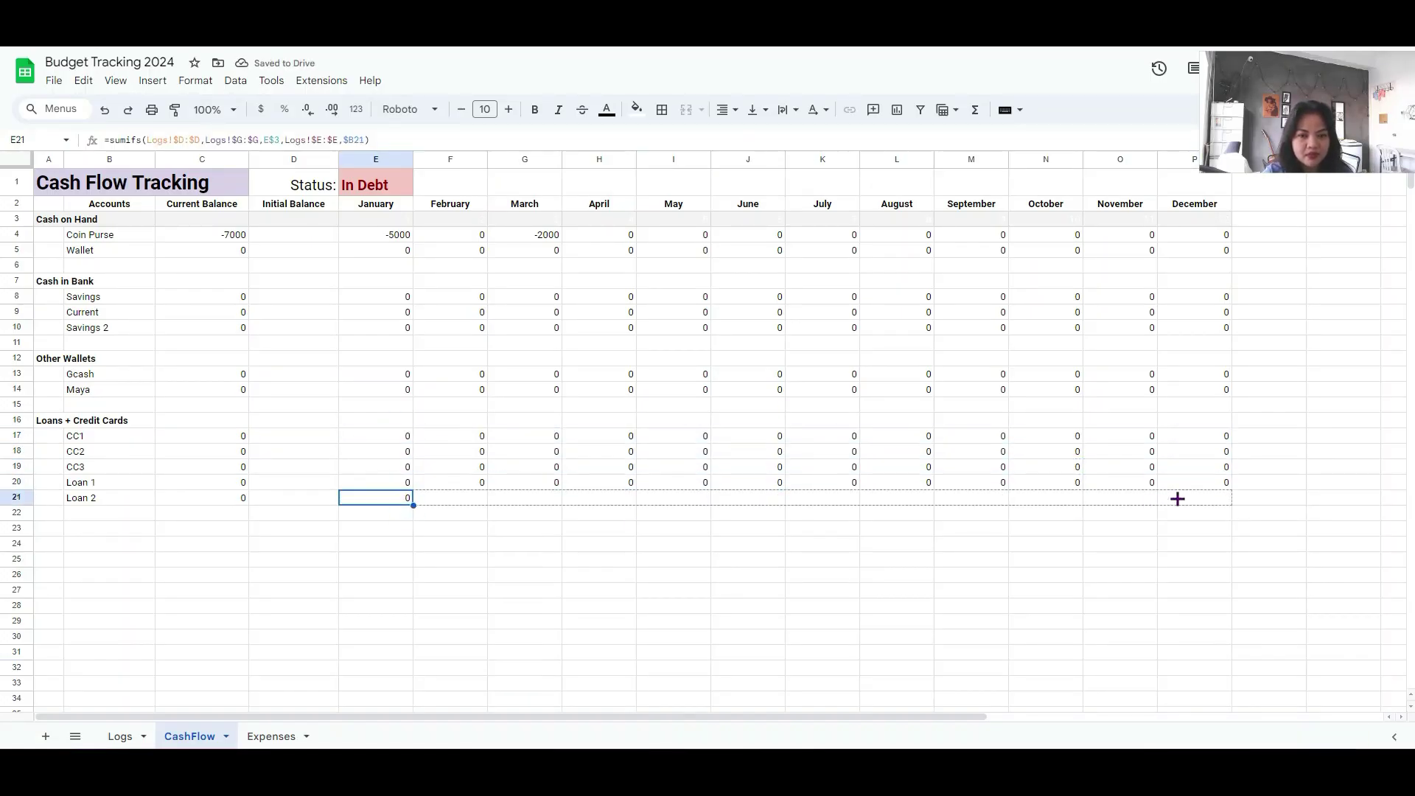
- Enter the Cash on Hand initial balances: 450 for Coin Purse and 1500 for Wallet
click(308, 224)
click(308, 234)
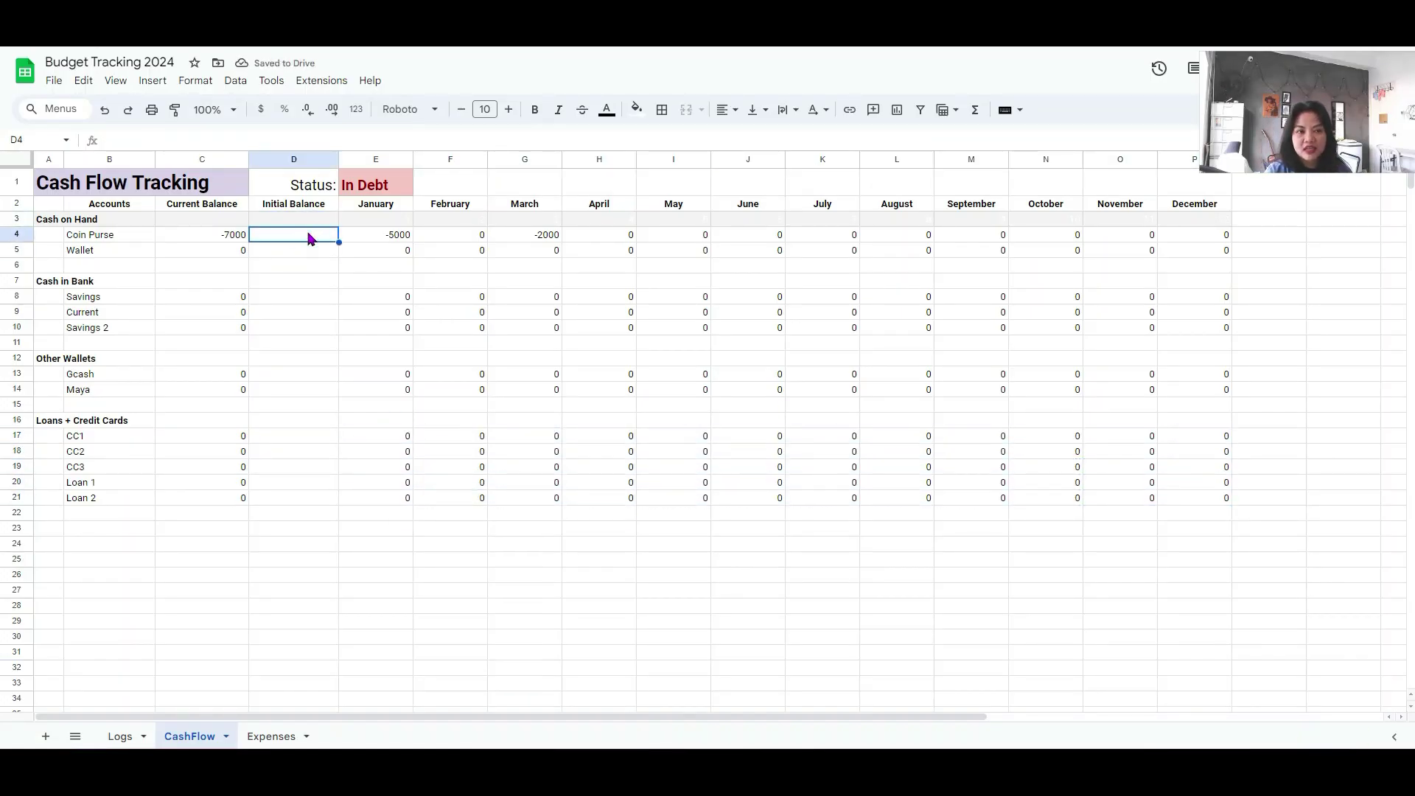
text(450)
key(Return)
text(1500)
key(Return)
- Enter the Cash in Bank initial balances: 16000 for Savings, 25000 for Current and 5000 for Savings 2
key(Down)
key(Down)
text(16000)
key(Return)
text(25000)
key(Return)
text(5000)
key(Return)
- Enter the Other Wallets initial balances: 2500 for Gcash and 3000 for Maya
key(Down)
key(Down)
text(2500)
key(Return)
text(3000)
key(Return)
- Enter the Loans + Credit Cards initial balances: CC1 7500, CC2 8500, CC3 599, Loan 1 5000 and Loan 2 2000
click(307, 445)
click(310, 439)
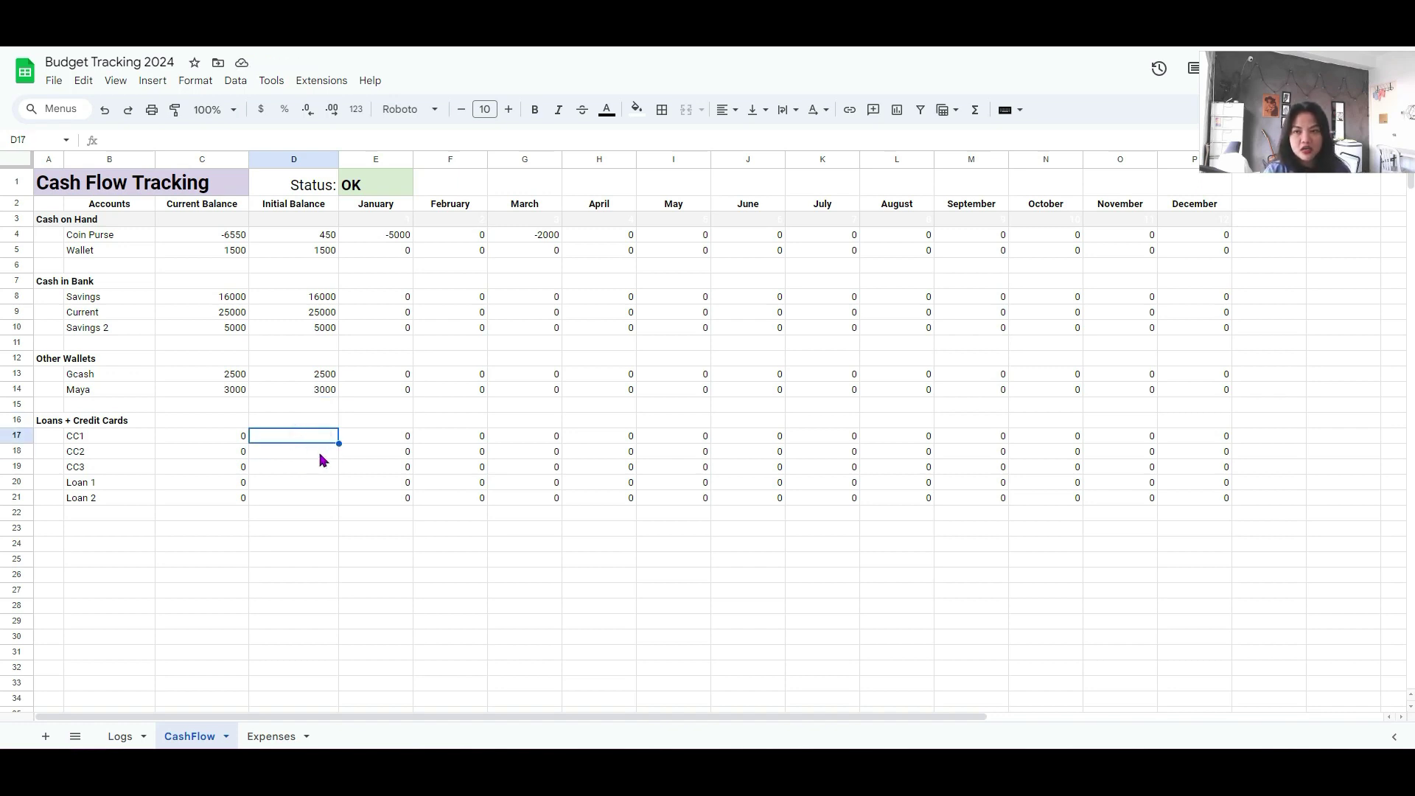
text(750)
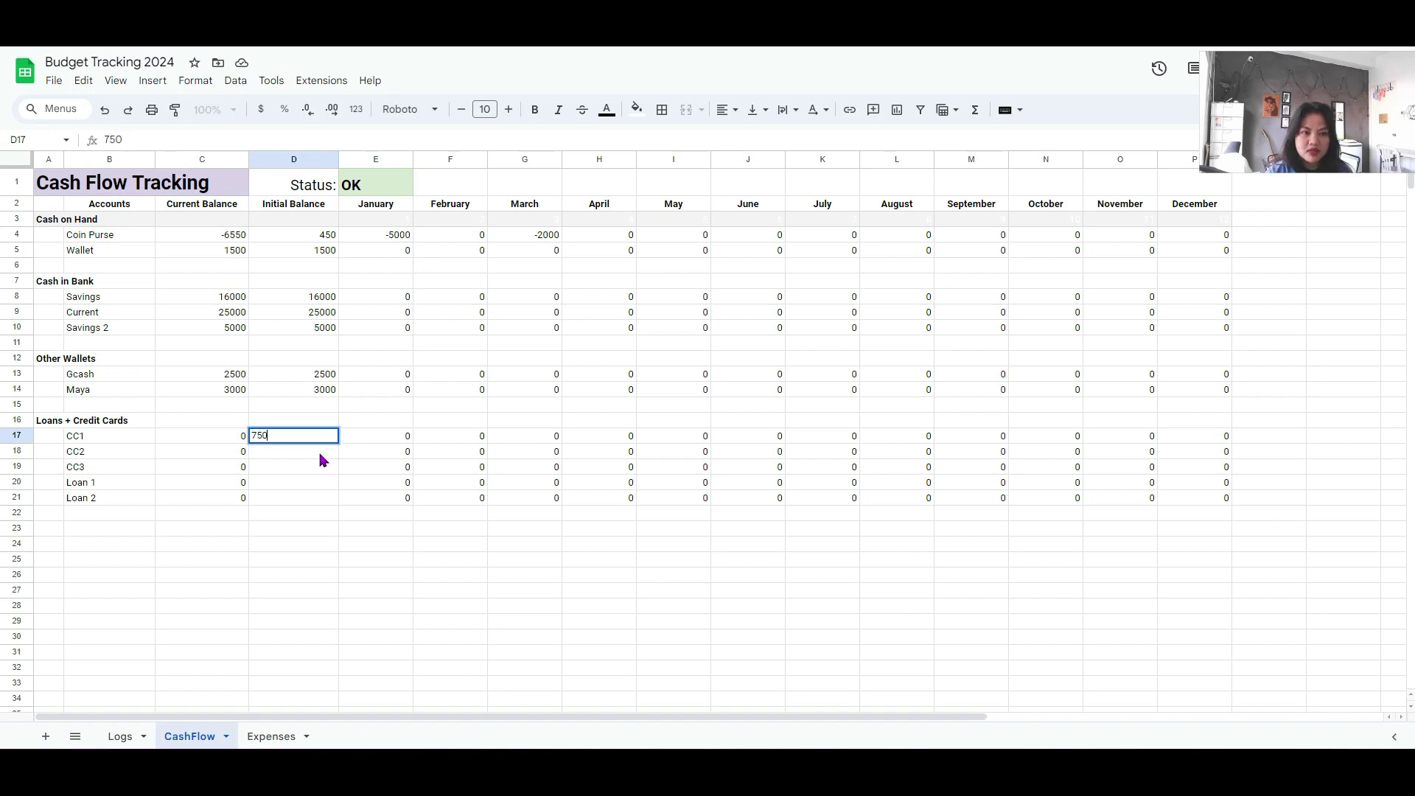
text(0)
key(Return)
text(8500)
key(Return)
text(599)
key(Return)
text(5000)
key(Return)
text(2000)
key(Return)
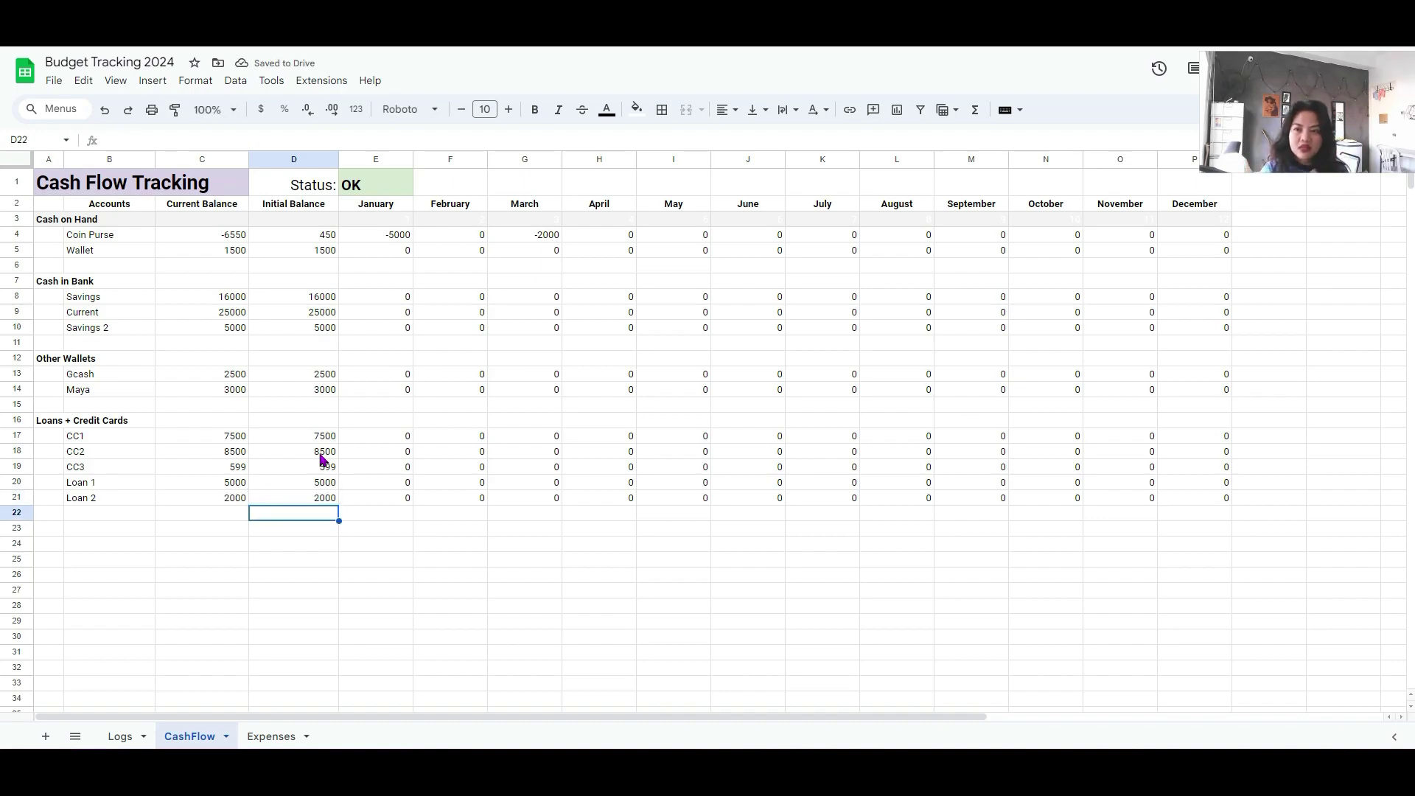
- Check the combined current balance of the cash, bank and wallet accounts, and that of the loans and credit cards
drag(221, 235, 221, 389)
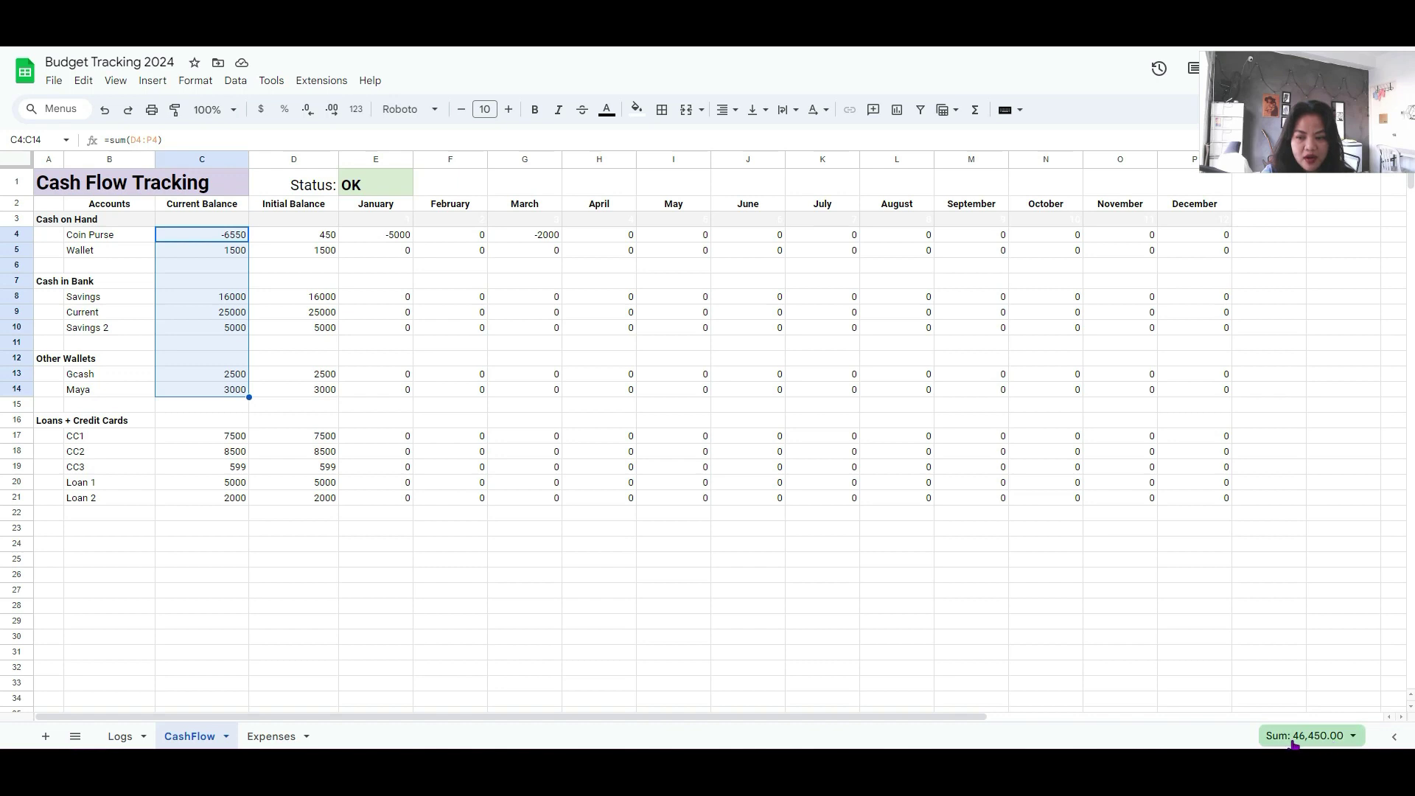
click(228, 544)
click(214, 420)
drag(214, 440, 215, 499)
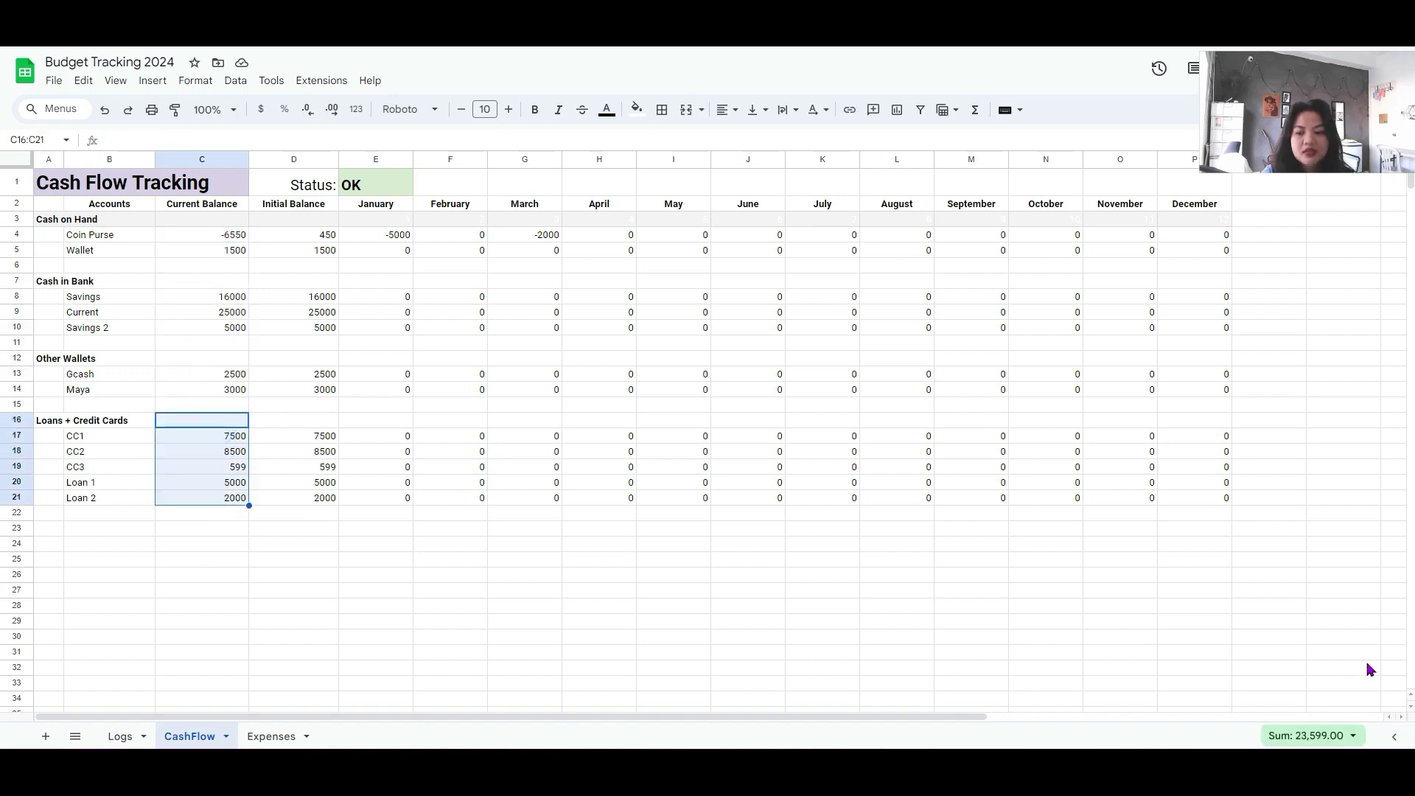
- In the Logs sheet, set the first entry's mode of payment to Savings, and the second entry's to Current with date 1/1
click(119, 736)
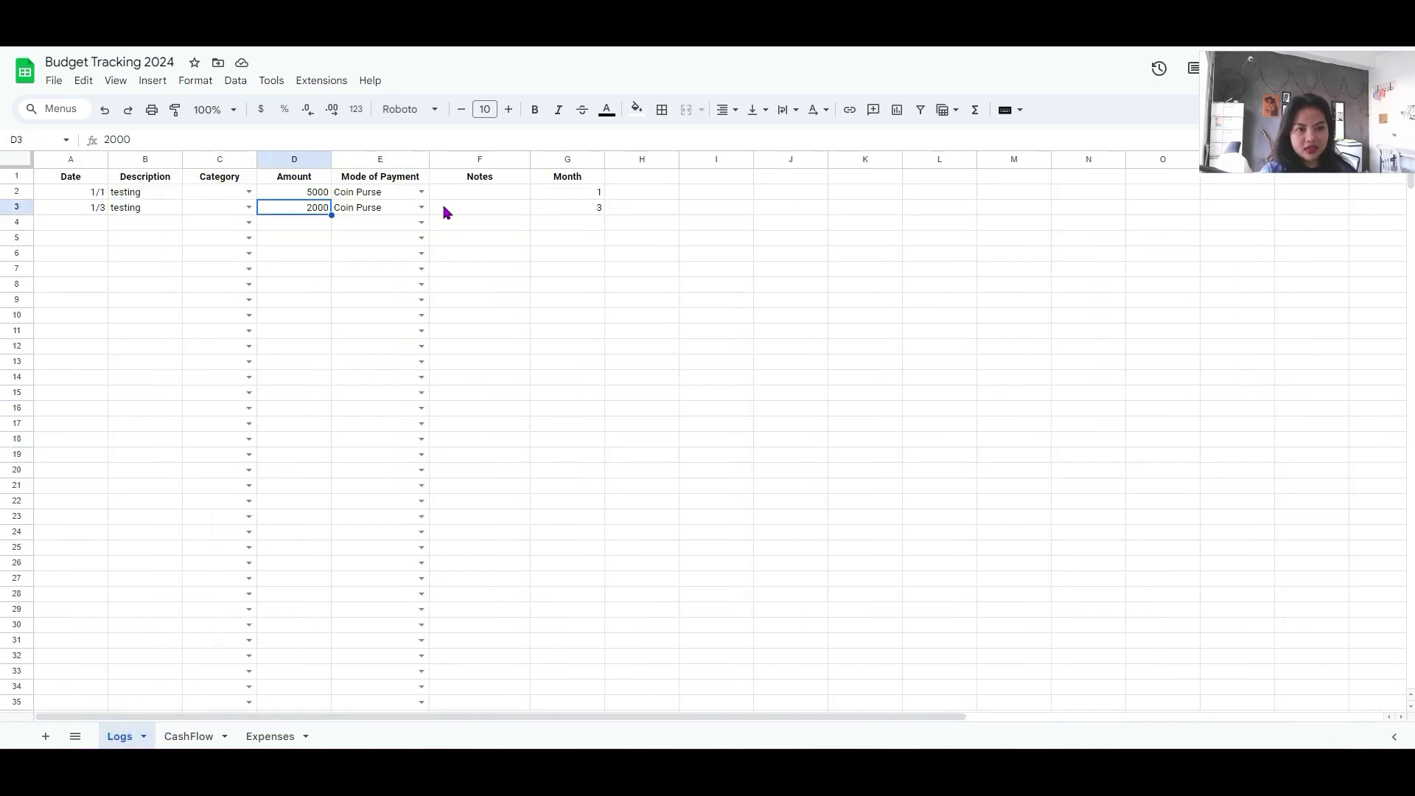
click(421, 193)
click(376, 250)
key(Return)
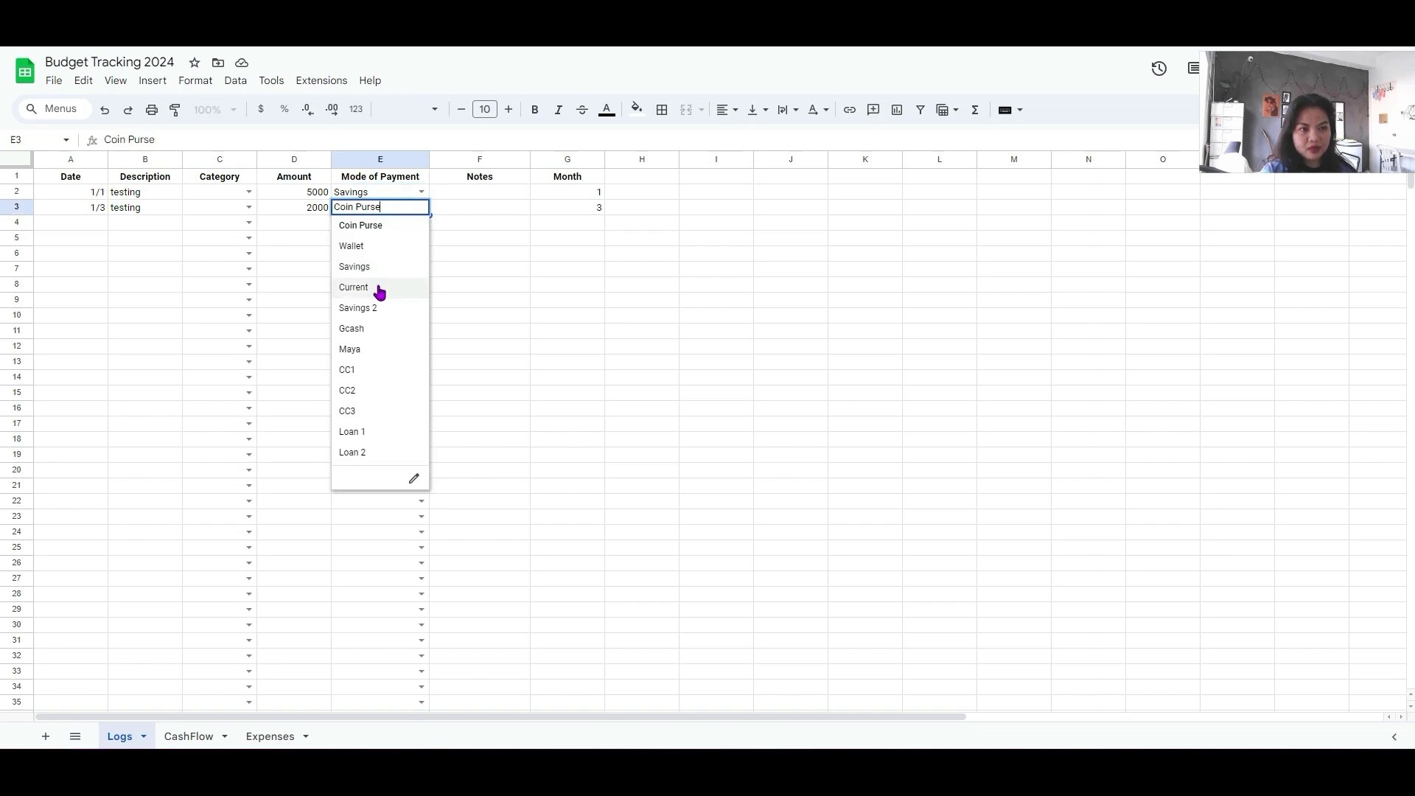
click(354, 288)
click(515, 300)
click(75, 206)
text(1/1)
- Add a third log entry dated 1/1 with description testing, amount 500 and mode of payment CC1
click(88, 223)
text(1/1)
key(Tab)
text(testing)
key(Tab)
key(Tab)
text(500)
click(423, 221)
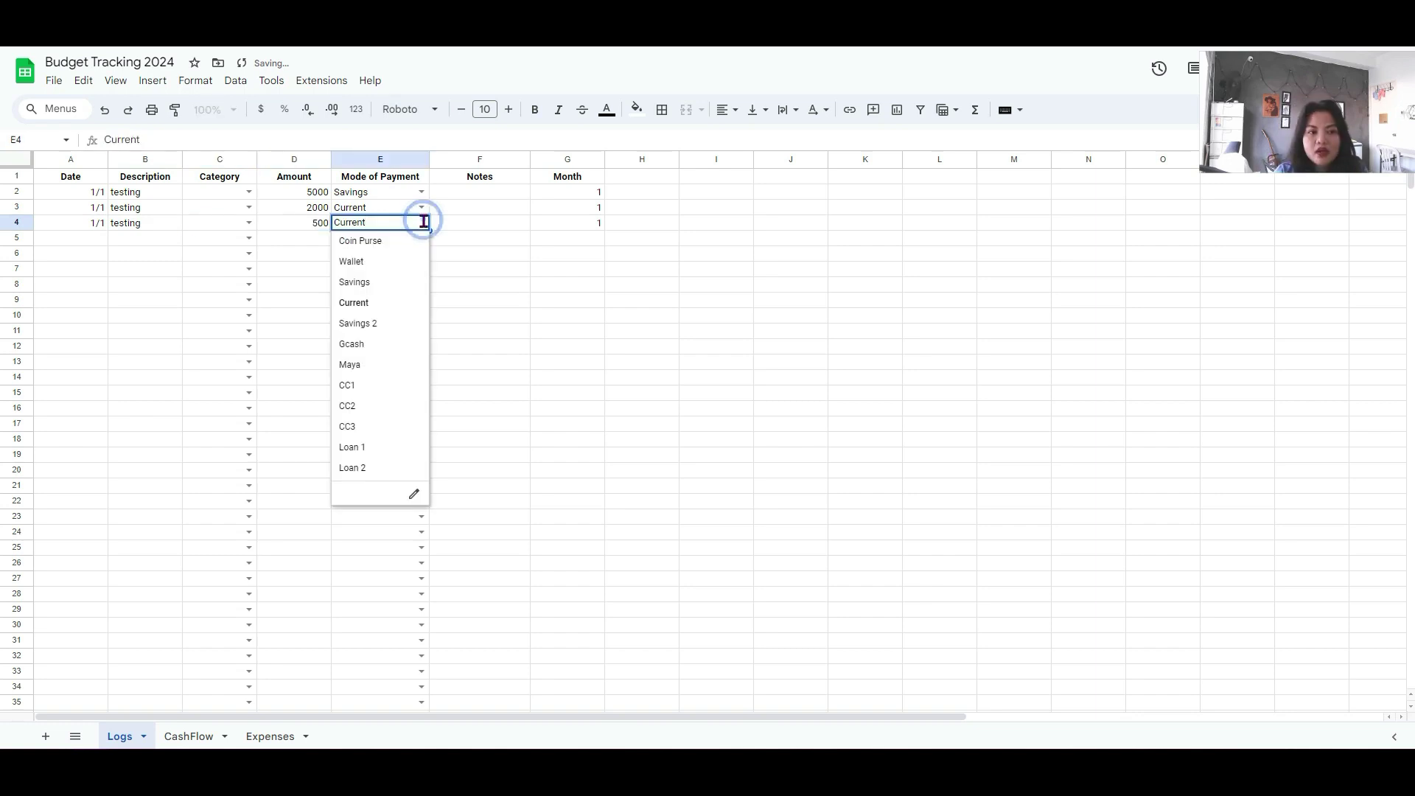
click(382, 385)
click(479, 240)
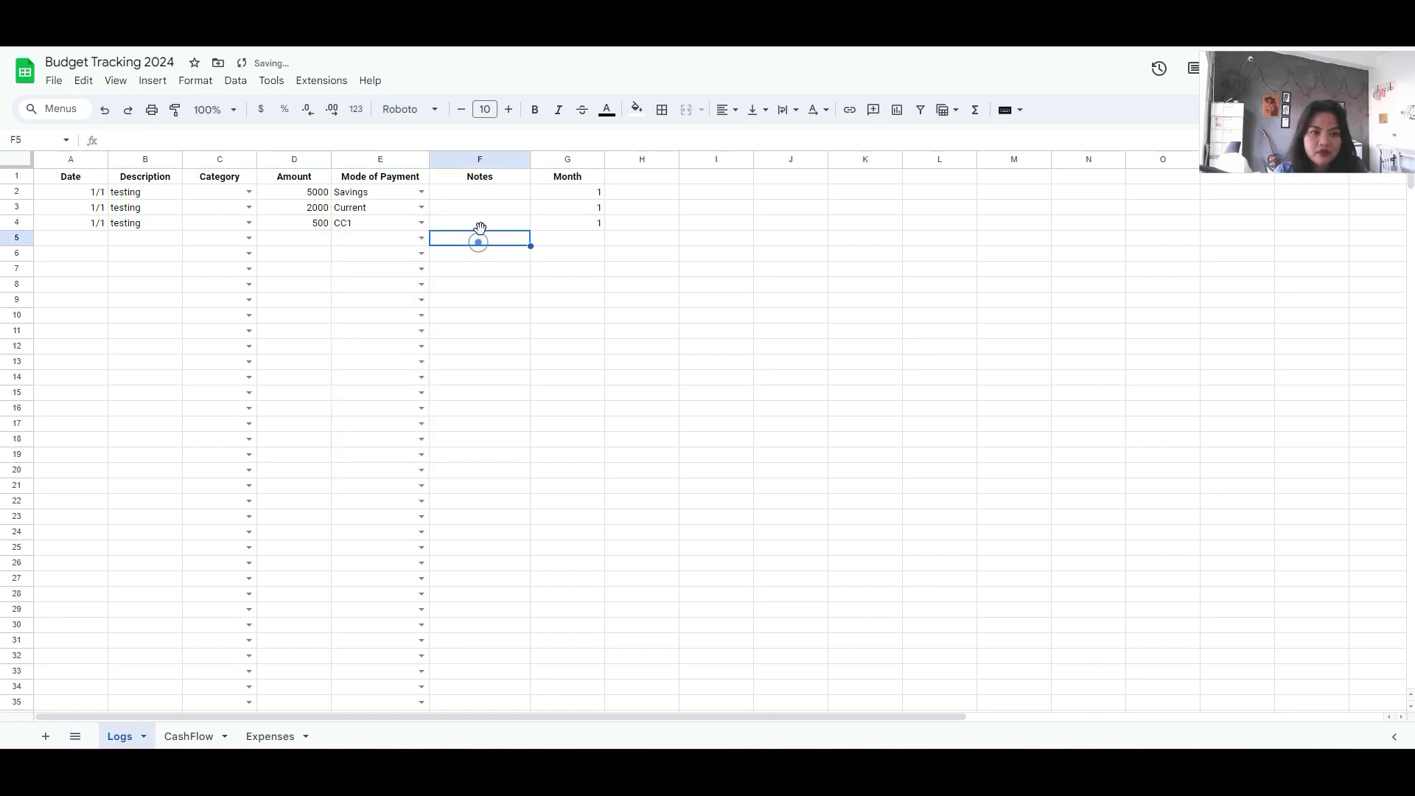
- Add a fourth log entry dated 1/1 with description testing, amount 1500 and mode of payment CC2
click(101, 240)
text(1/1)
key(Tab)
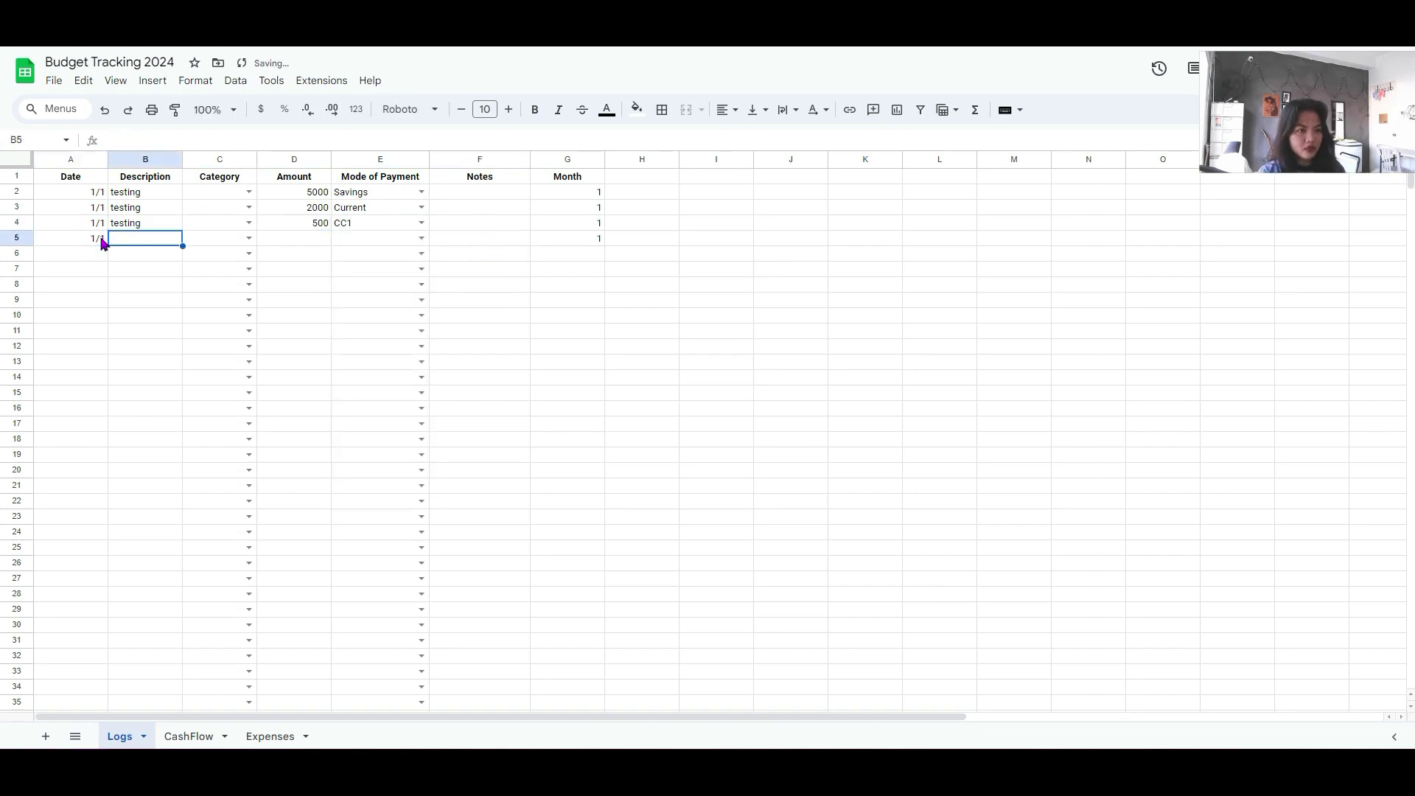
text(testing)
key(Tab)
key(Tab)
text(1500)
key(Tab)
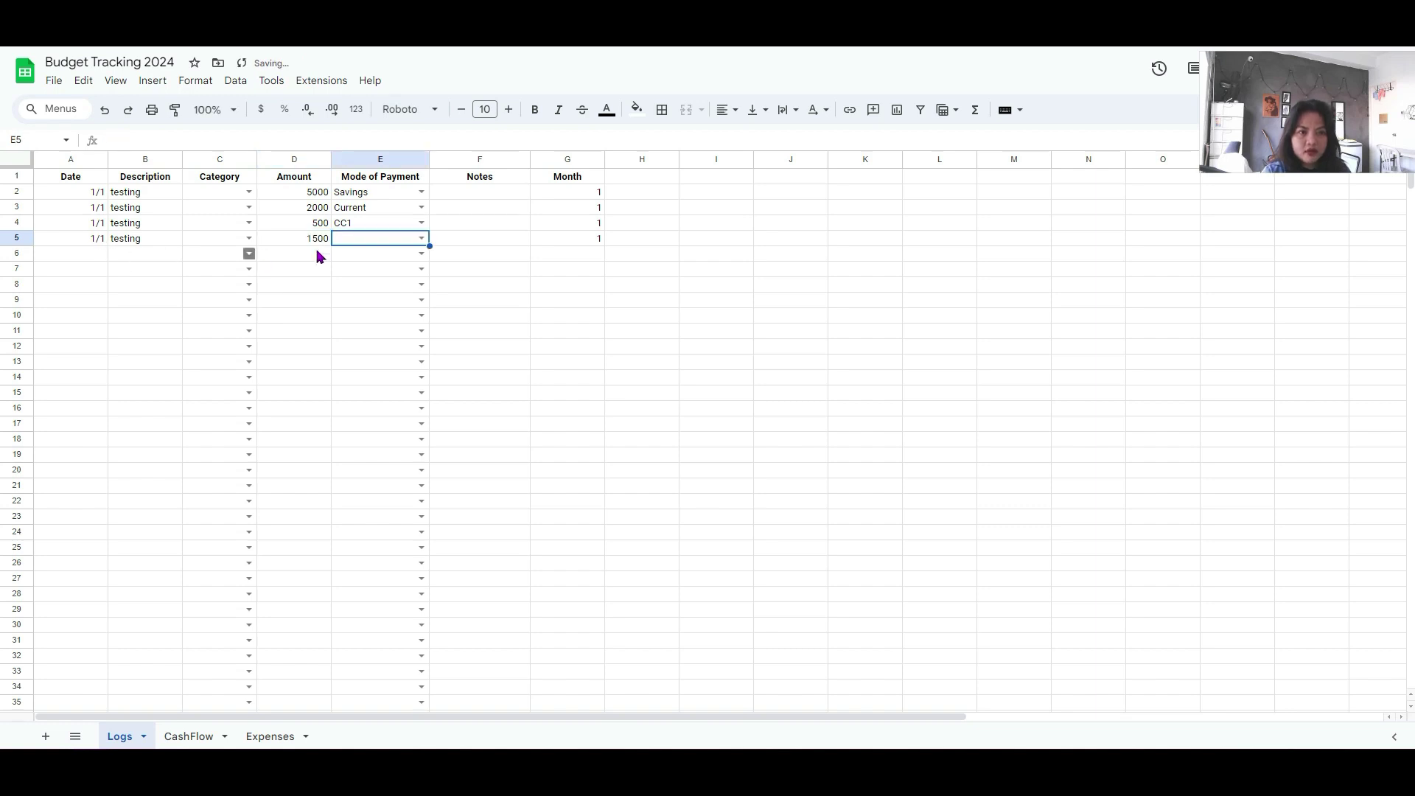
click(421, 239)
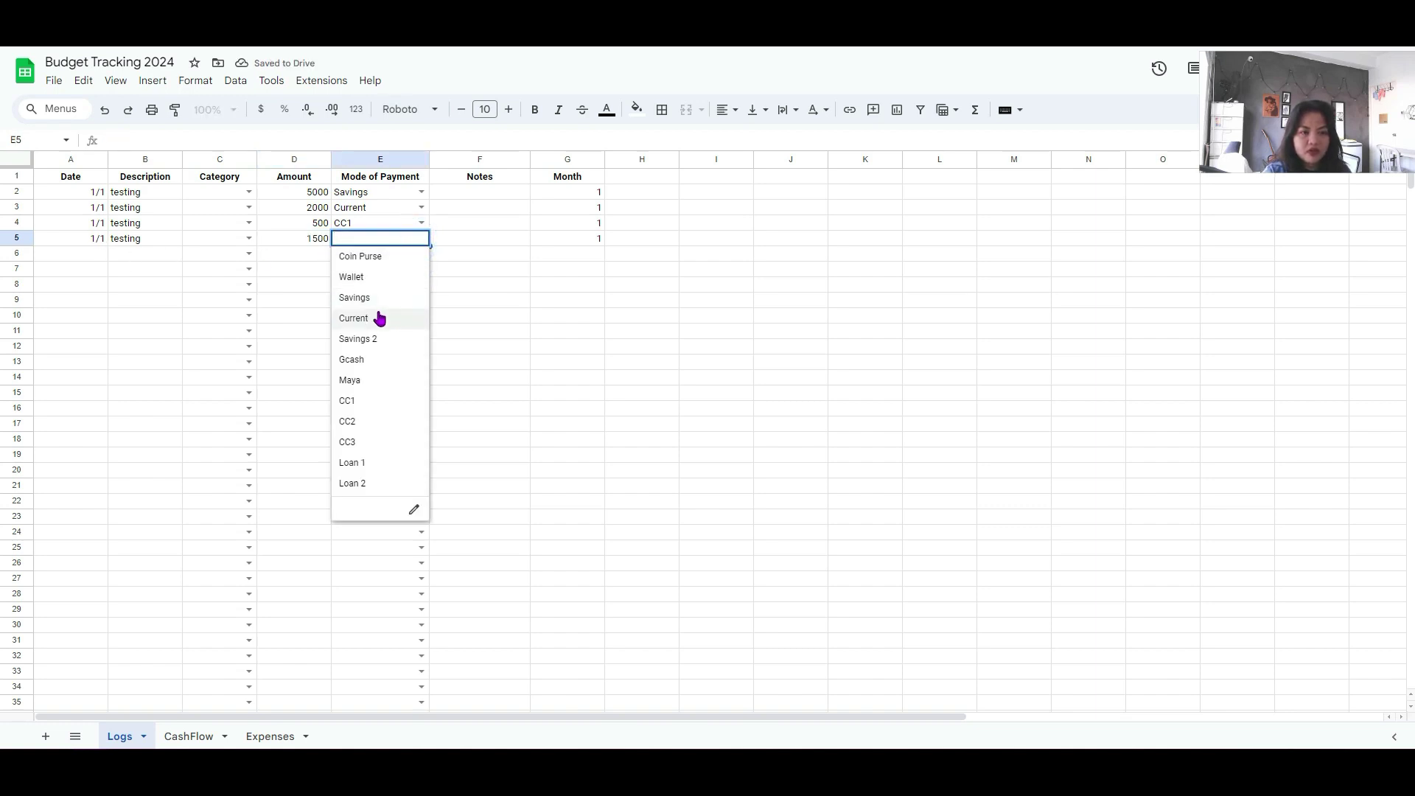
click(379, 421)
click(480, 315)
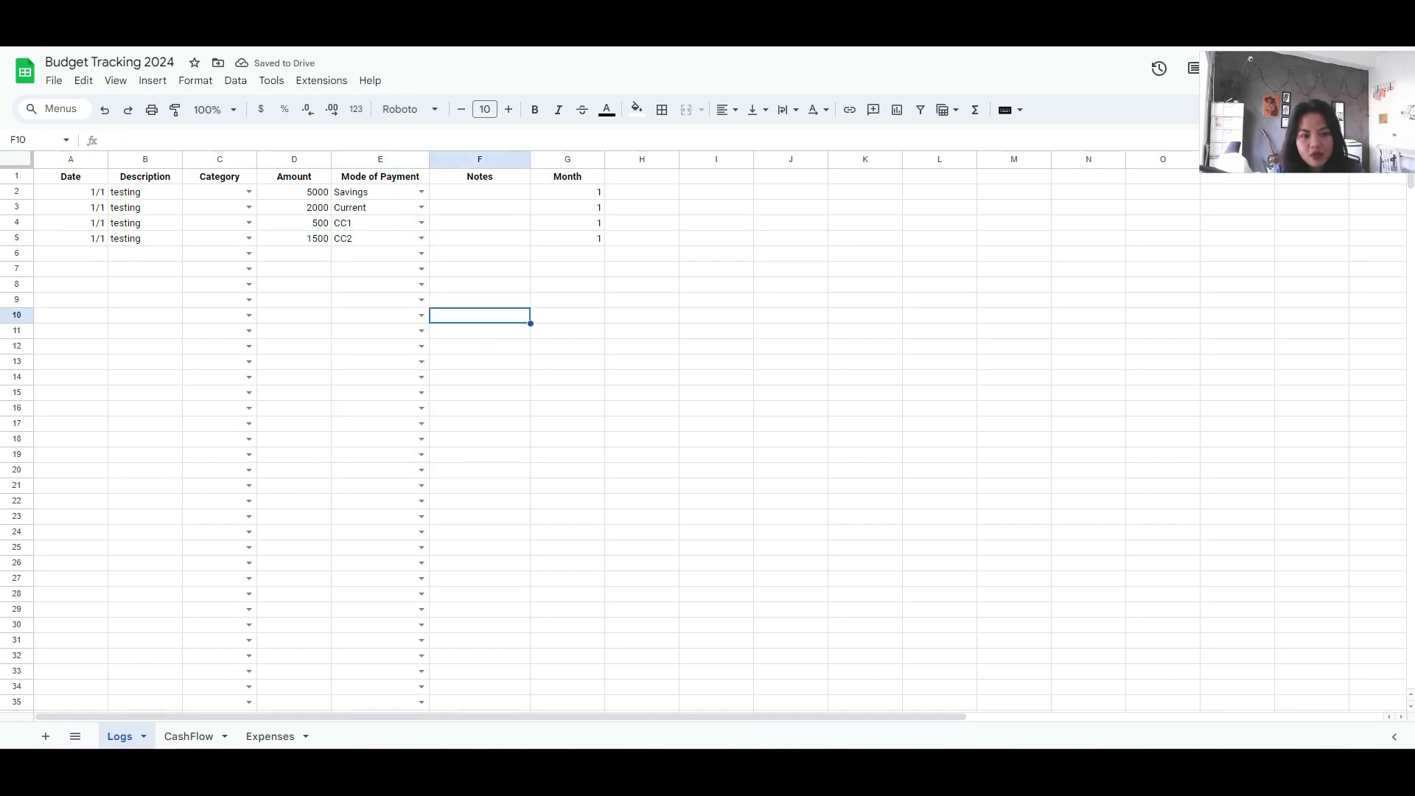
- In the CashFlow sheet, examine how the Savings account's initial balance and January amount feed its current balance
click(188, 737)
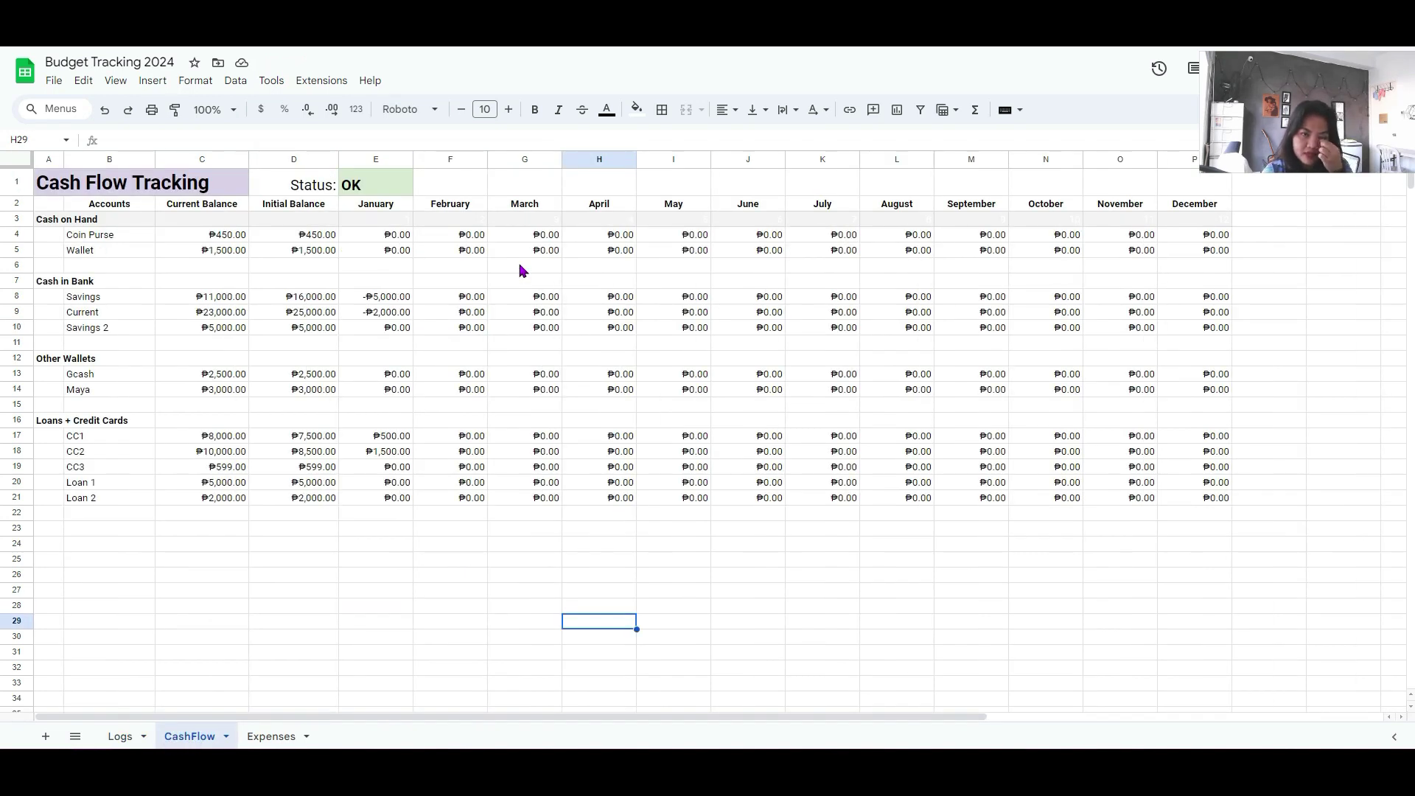
click(380, 345)
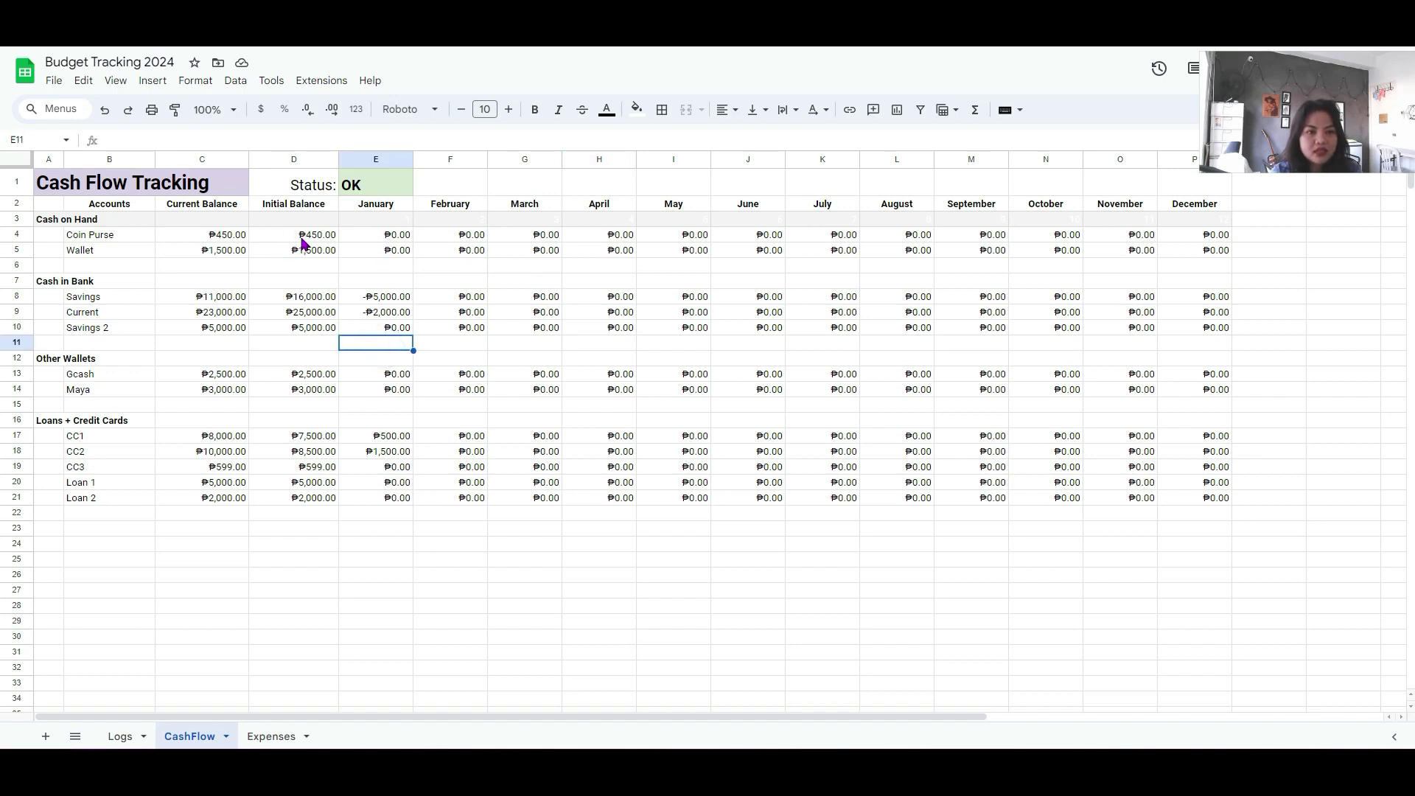
click(311, 303)
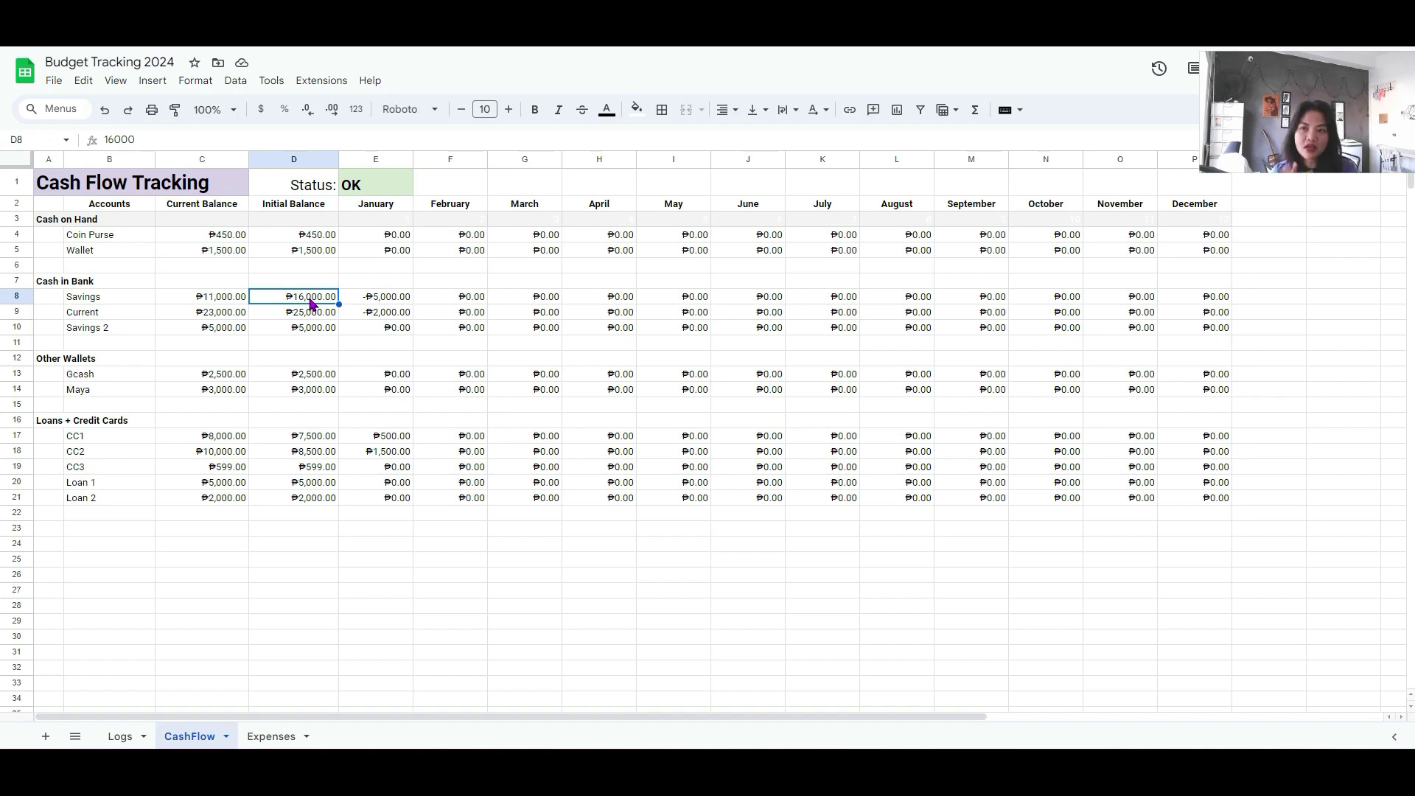
click(374, 299)
click(225, 288)
click(224, 299)
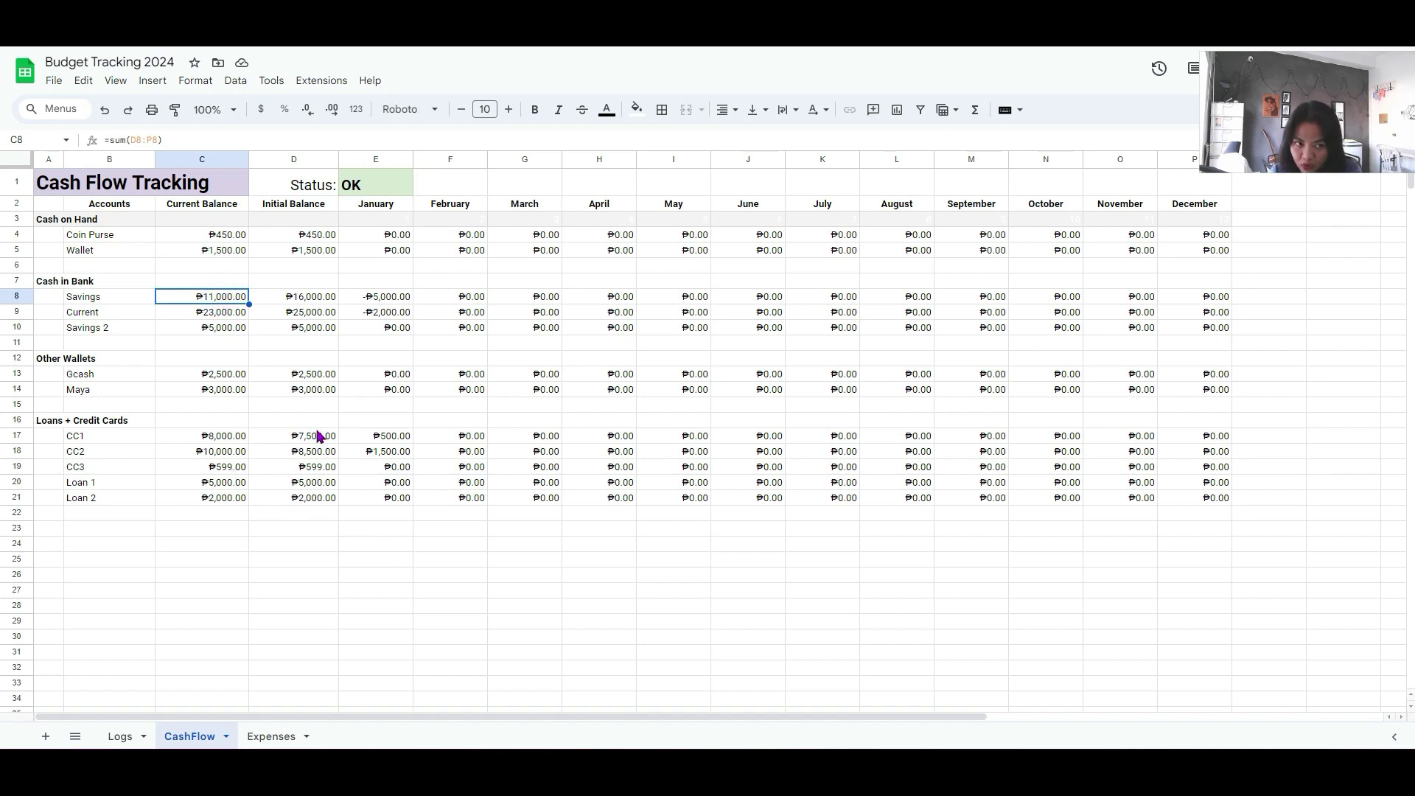
- Compare the initial and current balances of credit cards CC1 and CC2 against their January charges
click(318, 438)
click(318, 451)
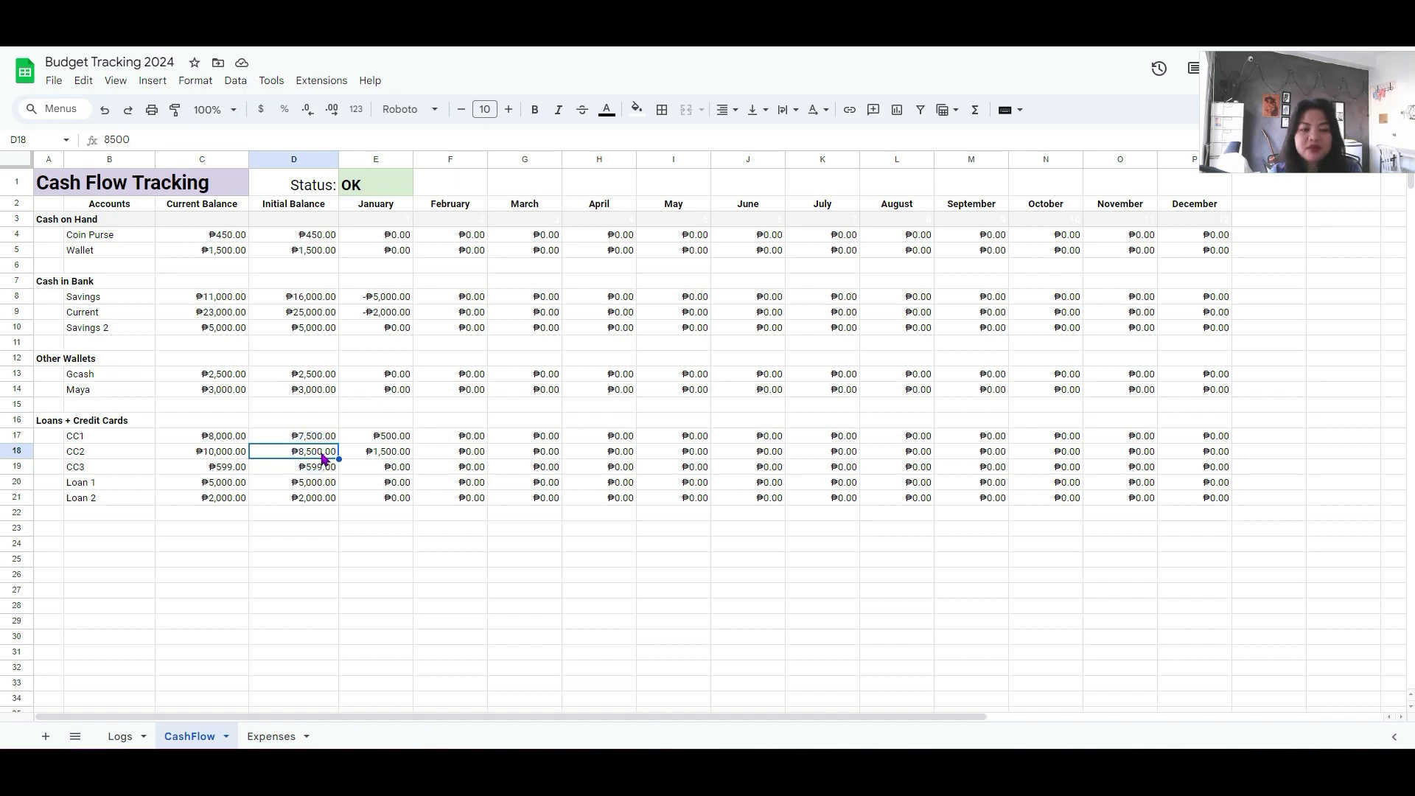
click(322, 437)
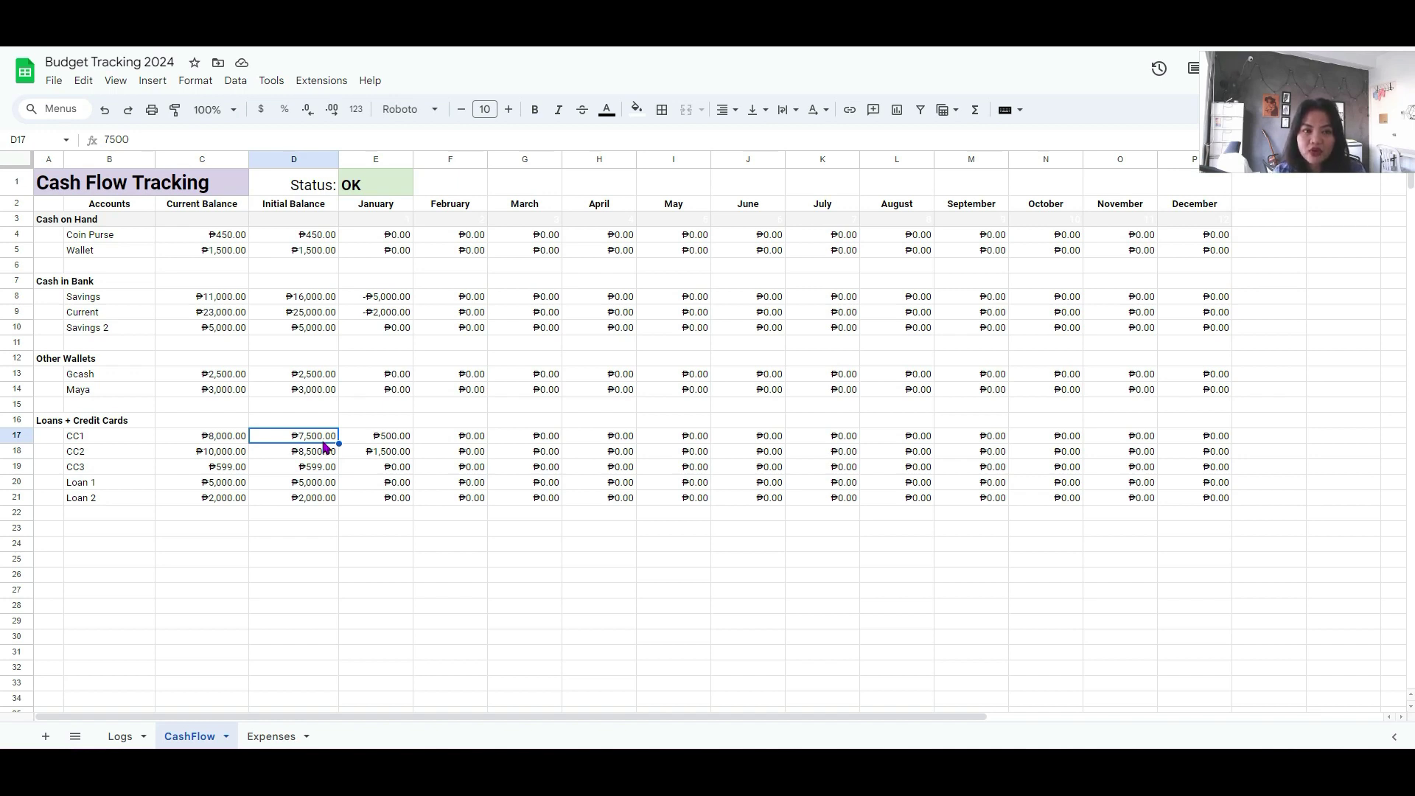
click(221, 438)
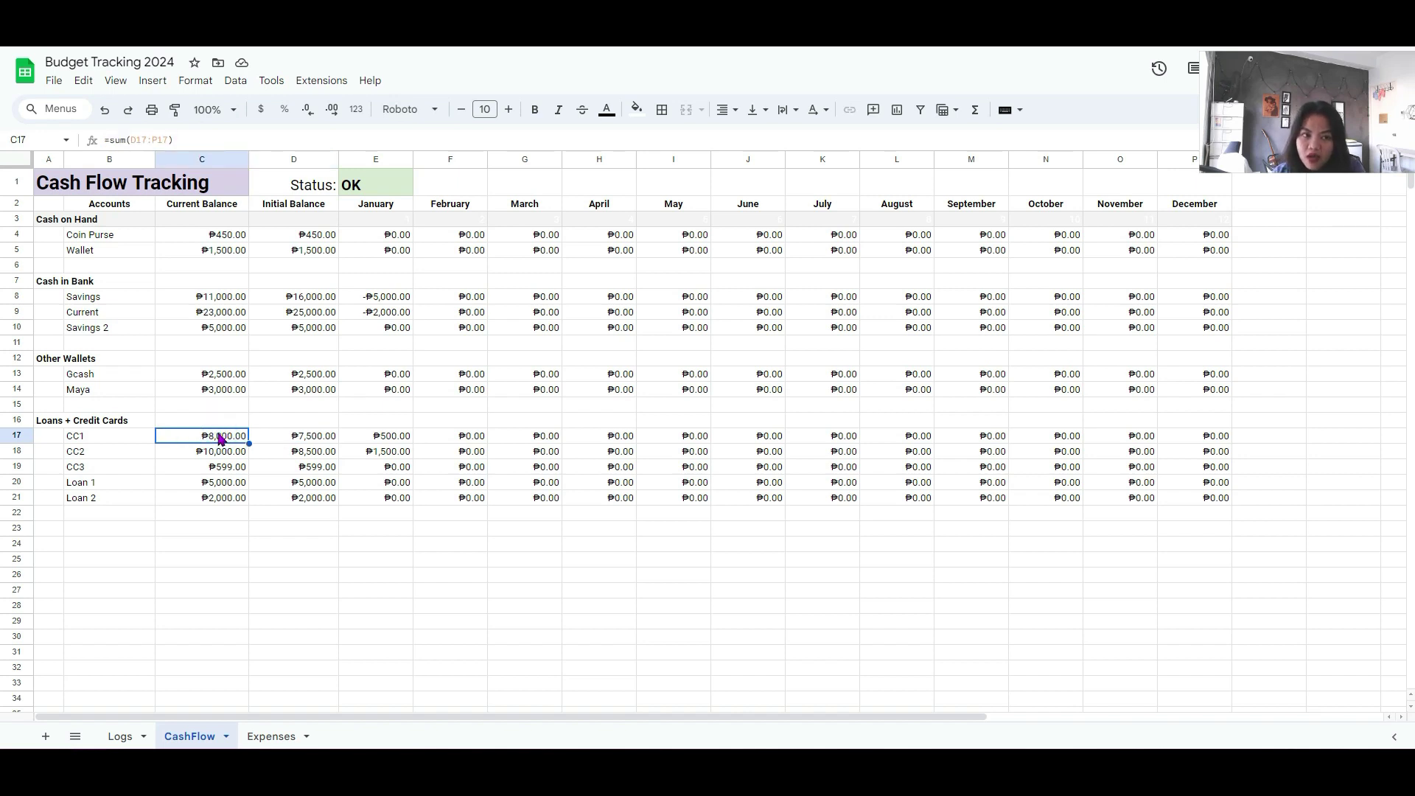
click(300, 457)
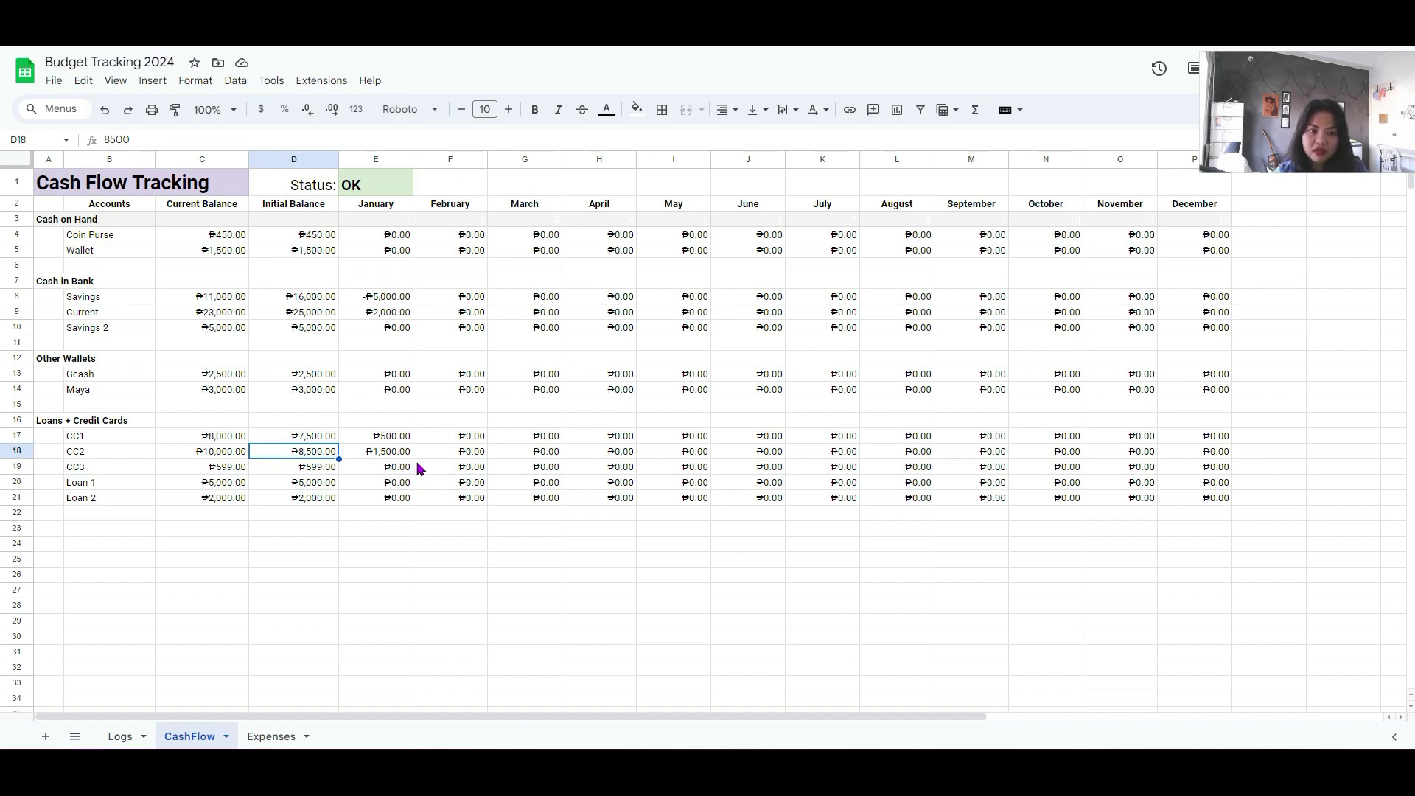
click(216, 451)
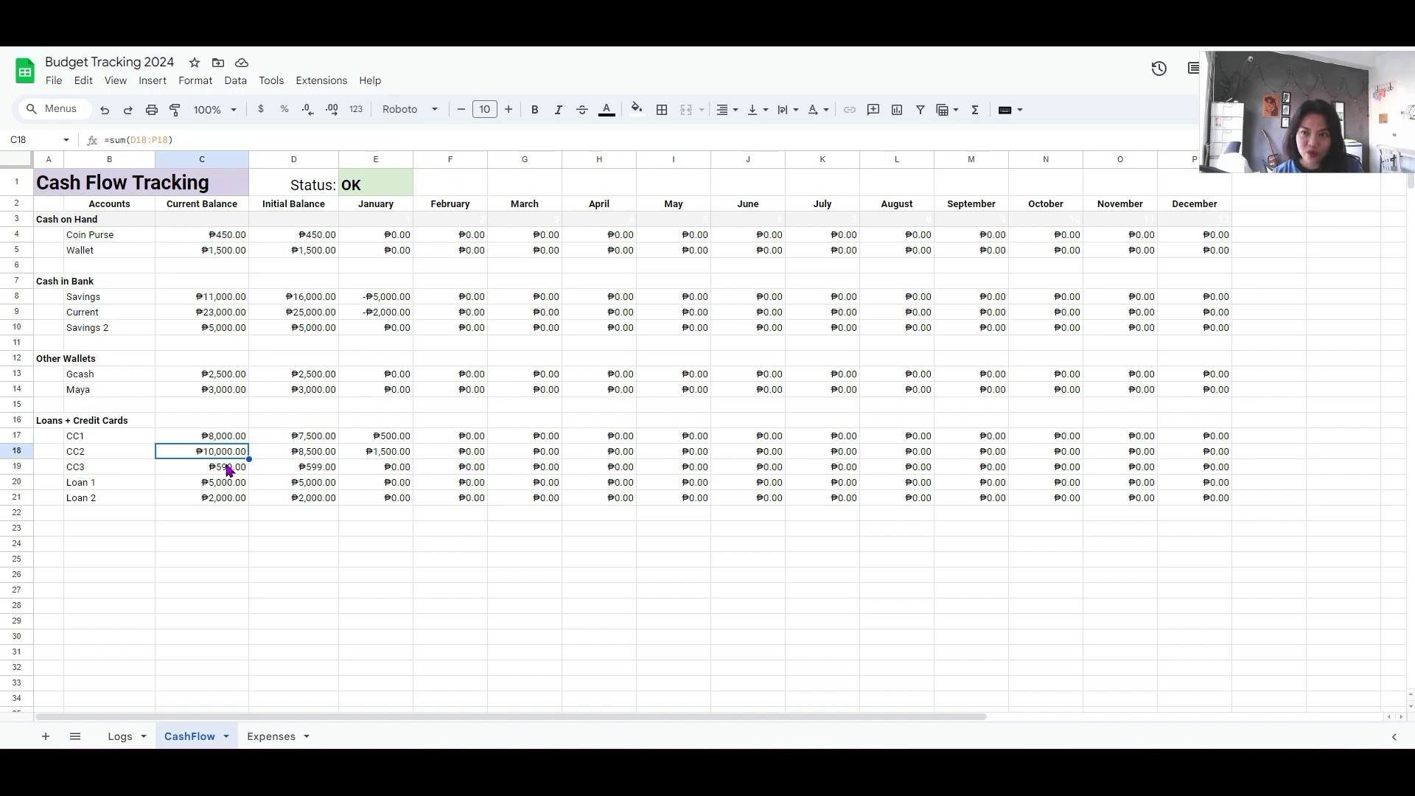
key(Up)
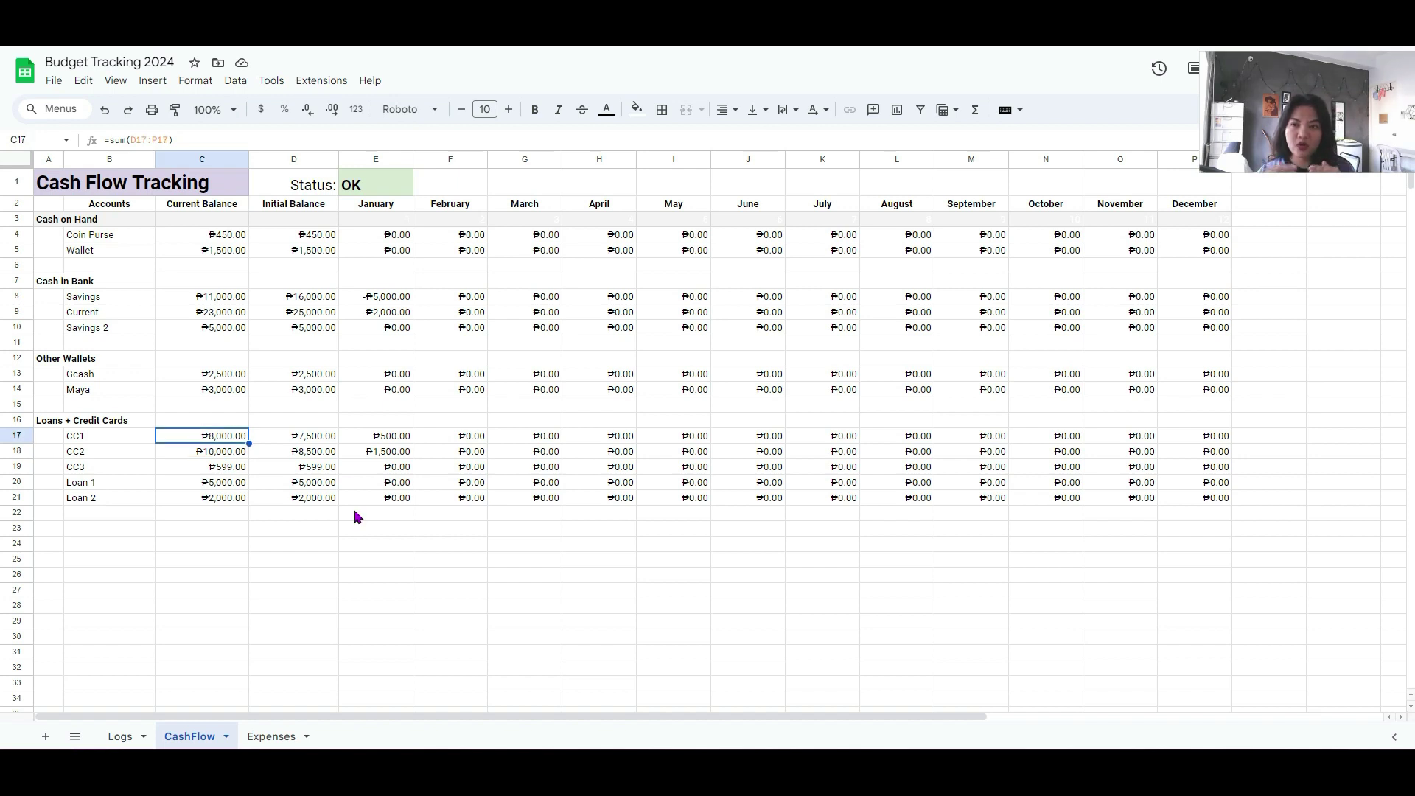
click(398, 623)
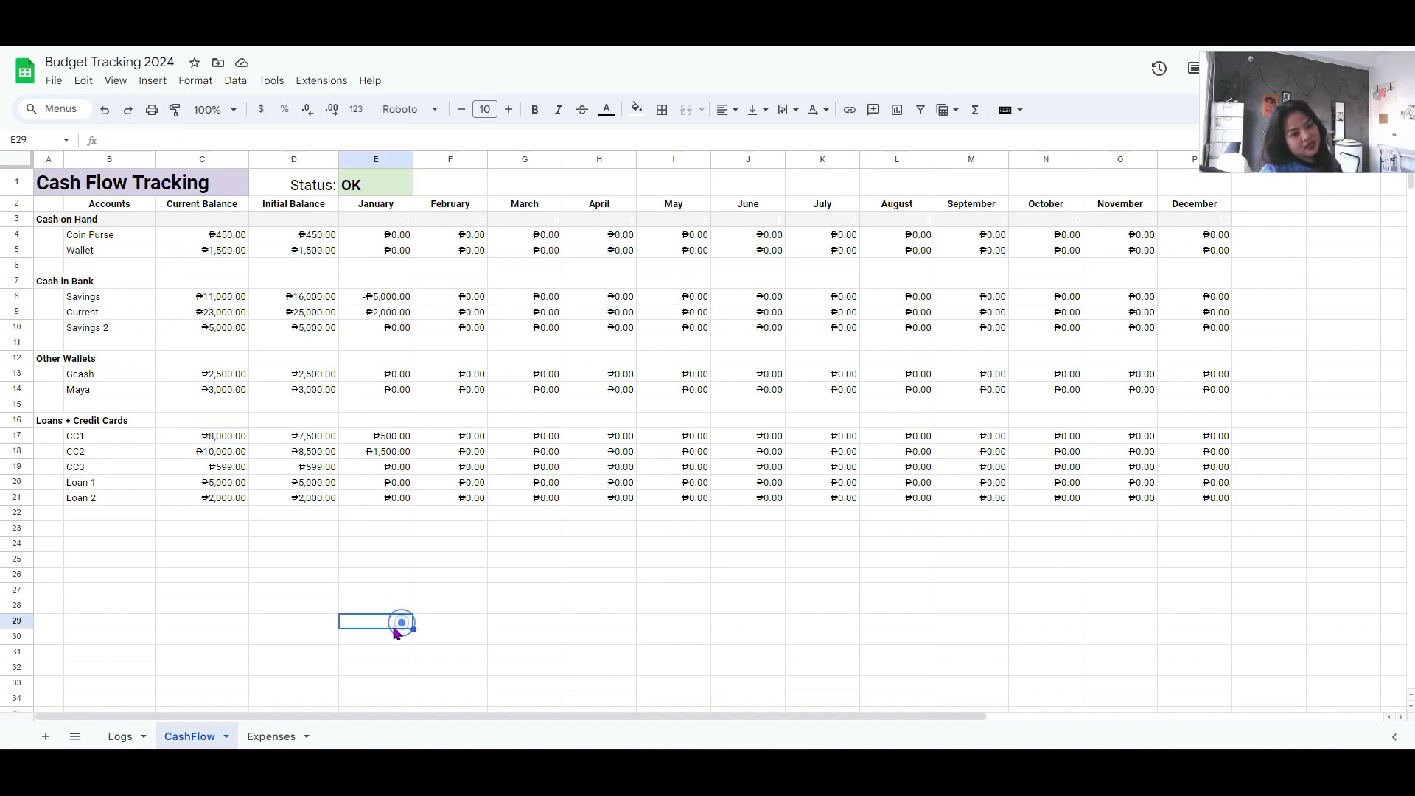